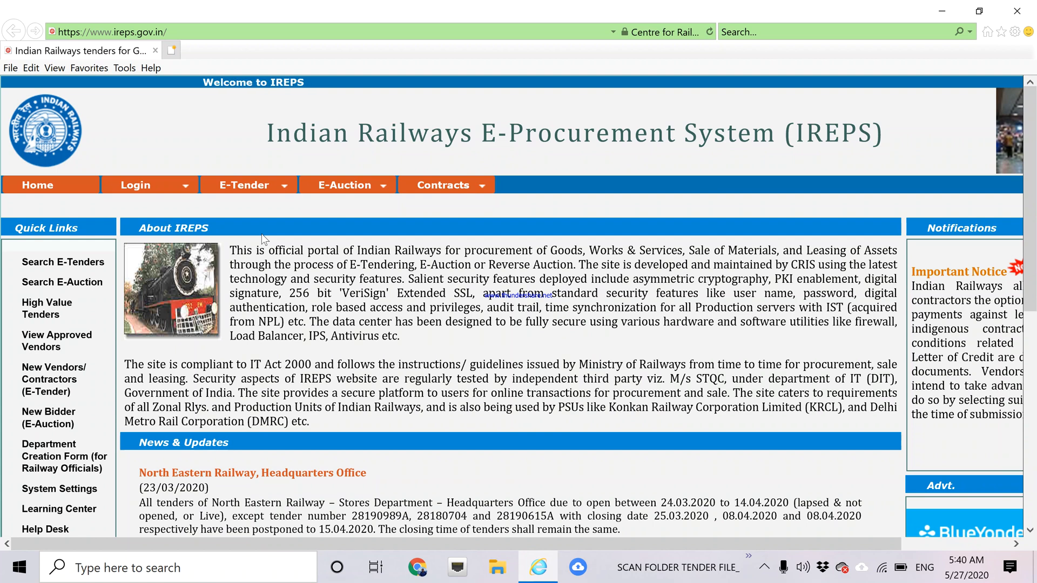
Open the E-Tender login page from the IREPS Login menu.
click(141, 187)
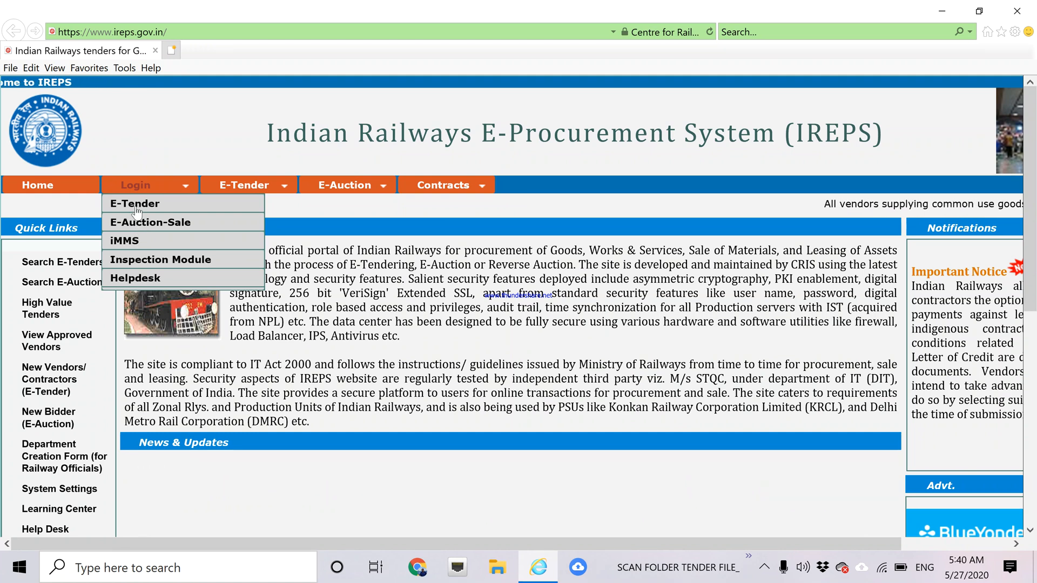
click(136, 208)
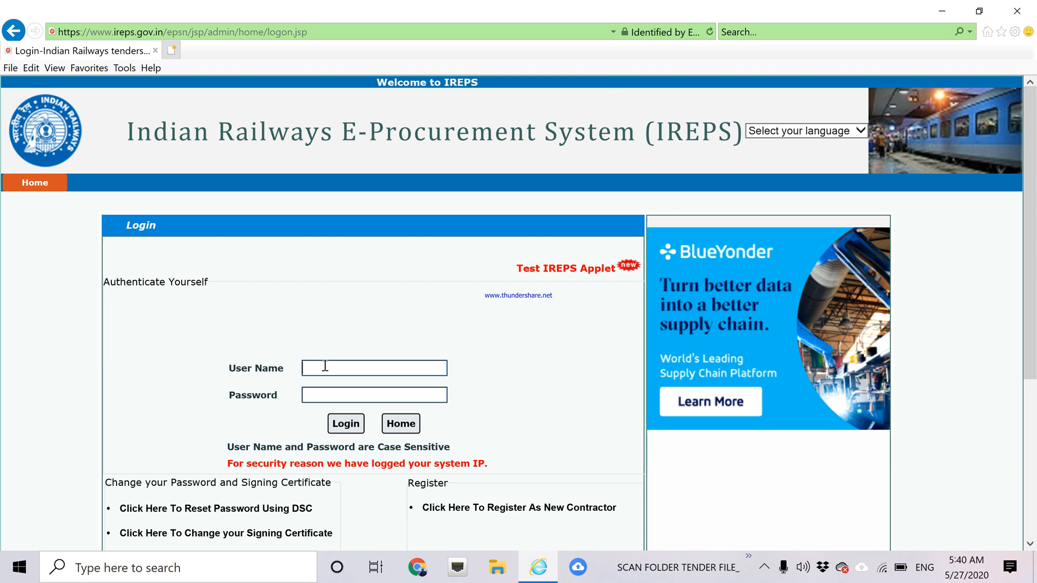
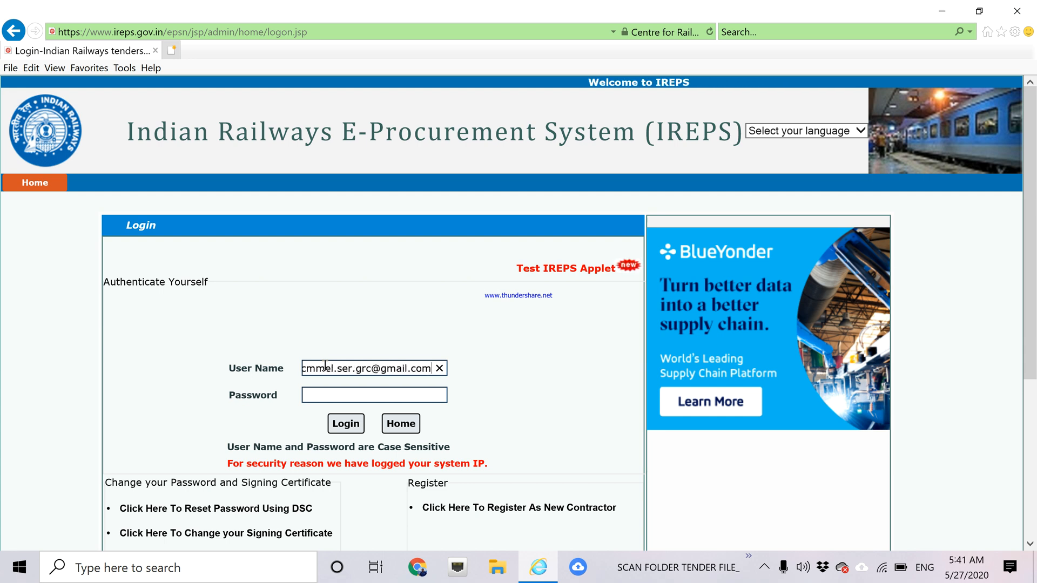
Enter the account's user name and password and submit the login.
click(343, 397)
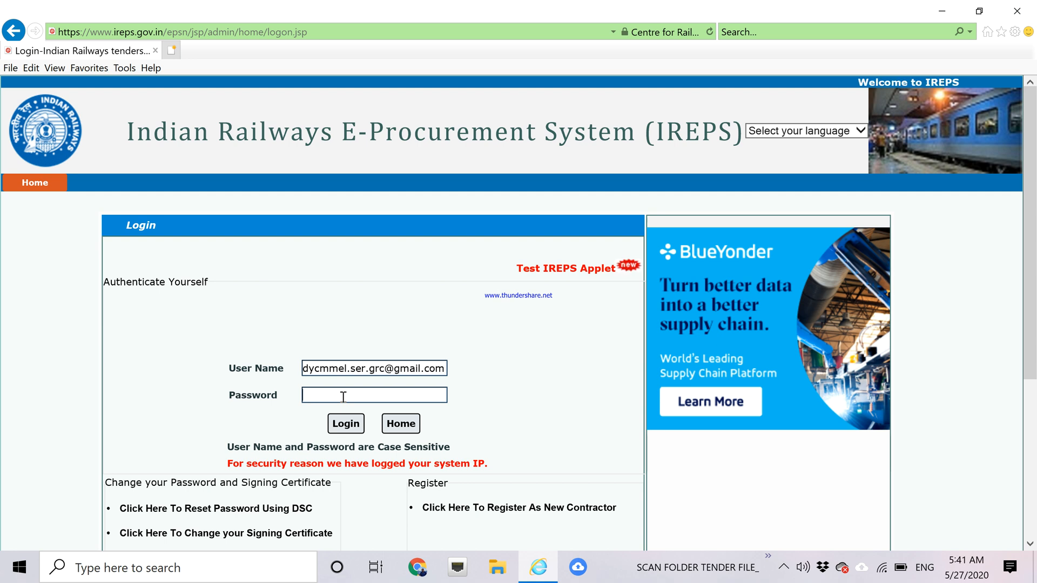
text(*****)
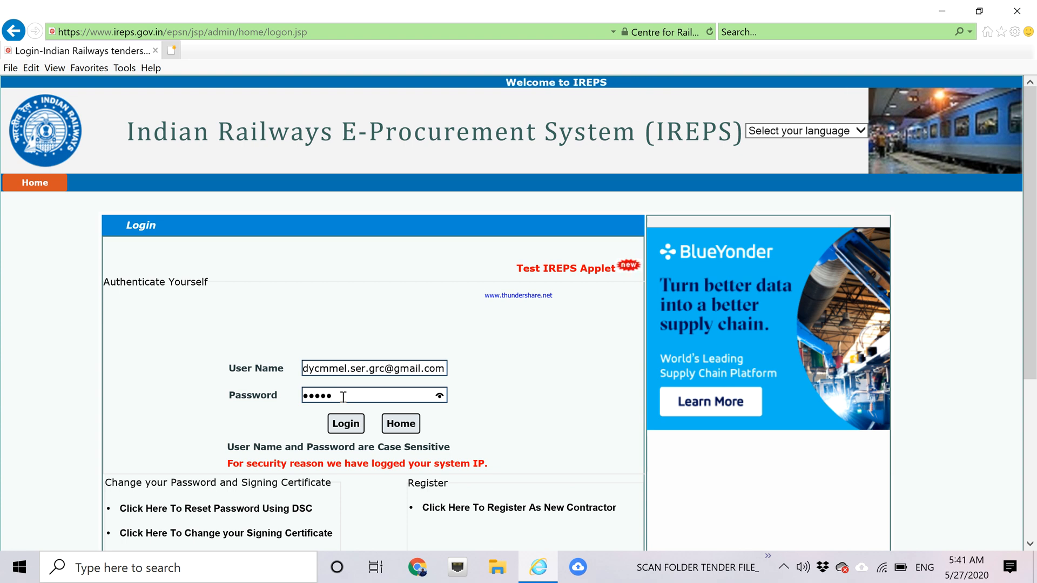
text(**)
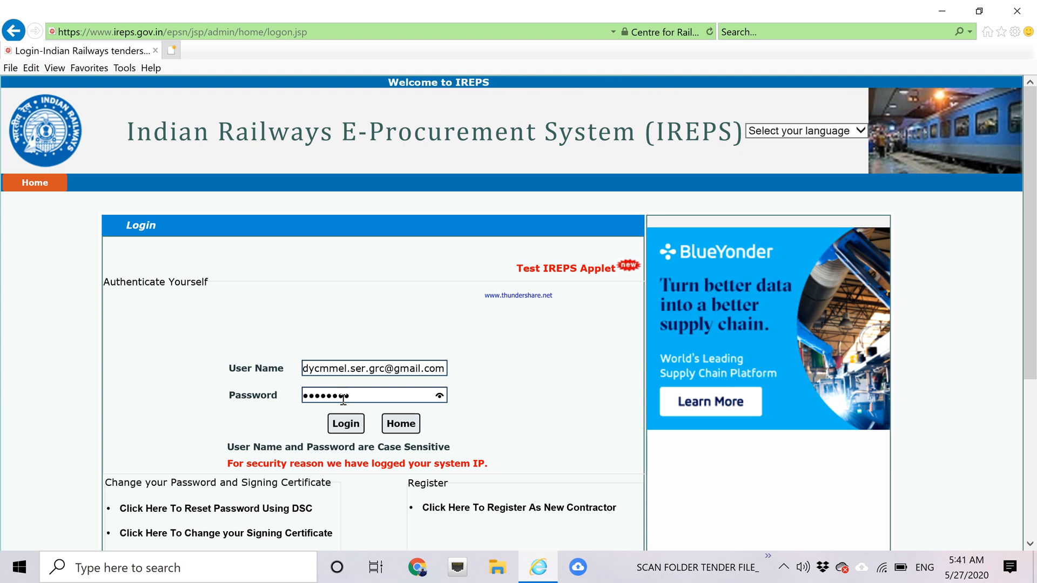
click(348, 425)
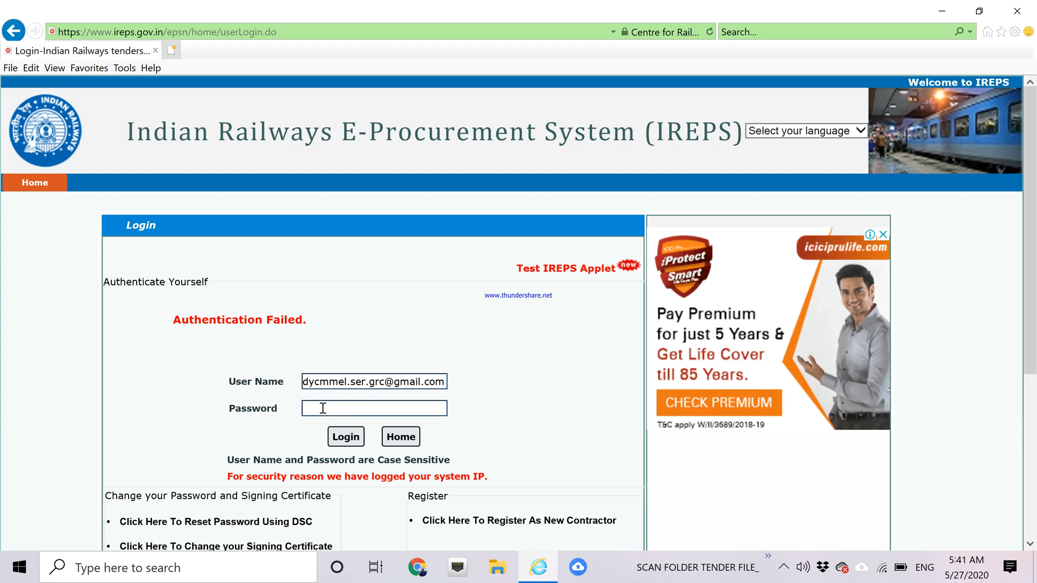
After Authentication Failed, retype the correct password and log in again.
click(323, 408)
text(****)
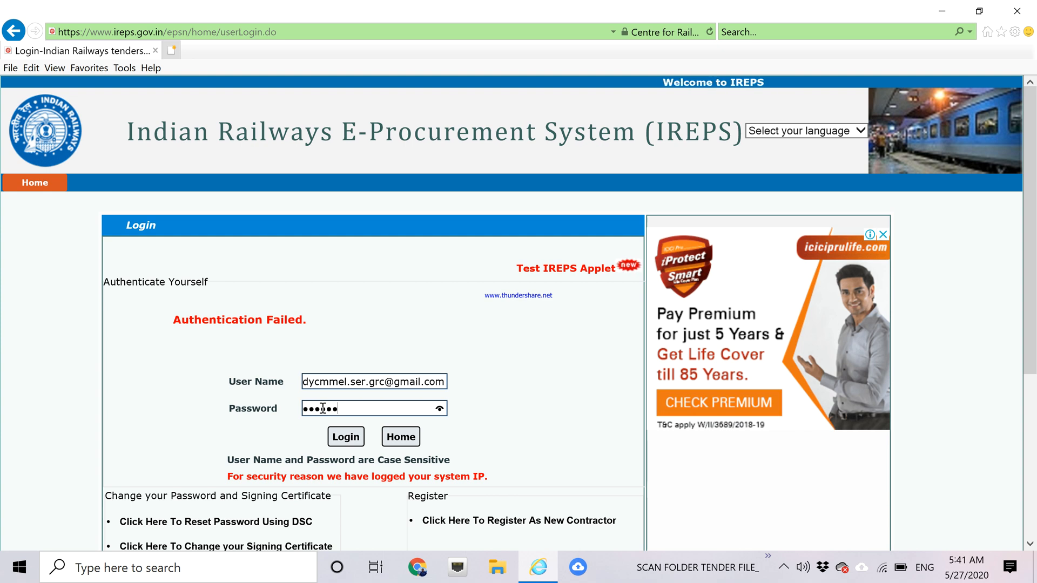
key(BackSpace)
key(BackSpace)
key(BackSpace)
key(BackSpace)
key(BackSpace)
key(BackSpace)
text(**)
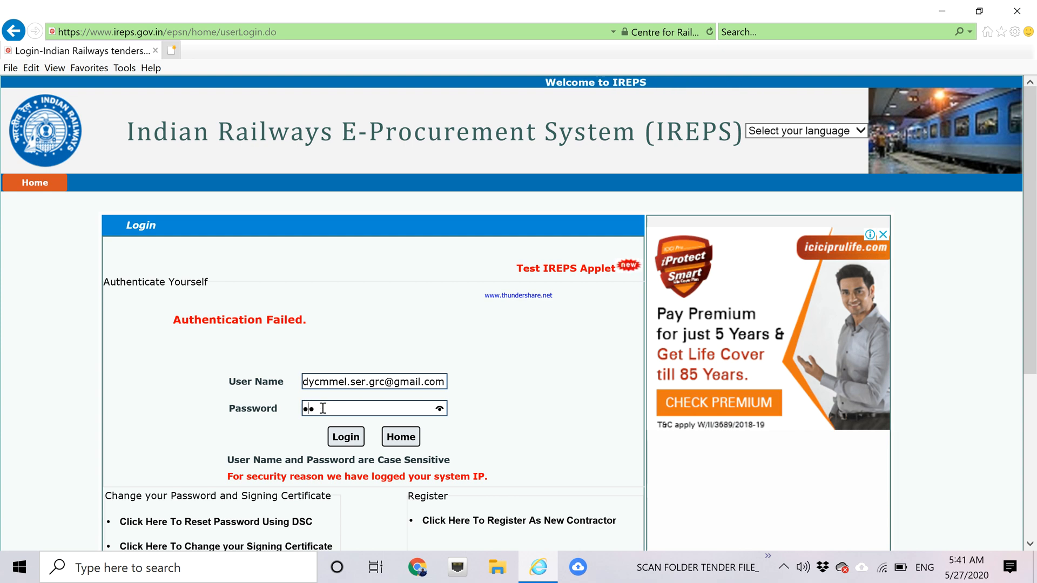
text(*****)
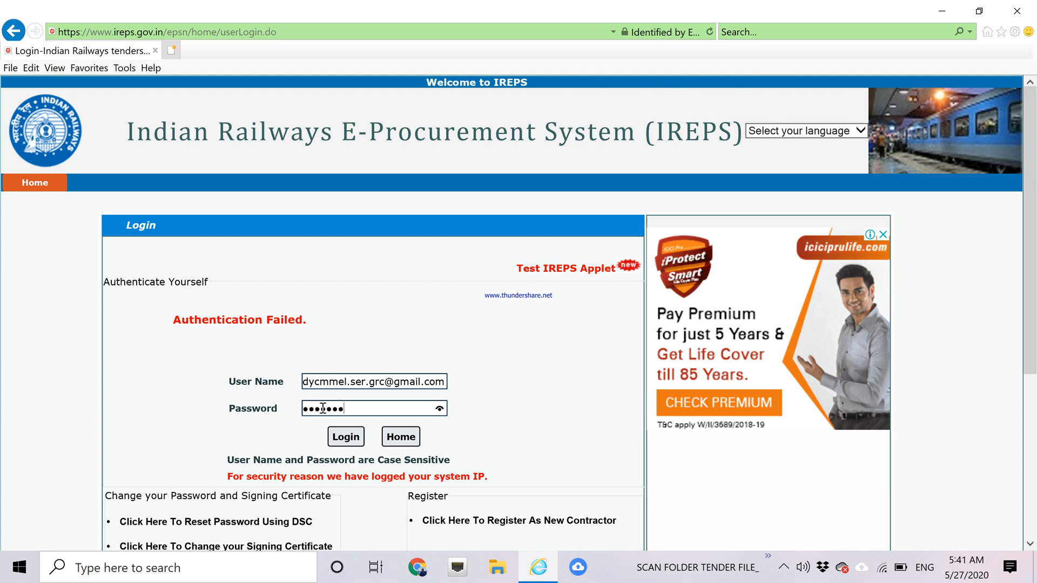
text(**)
click(343, 439)
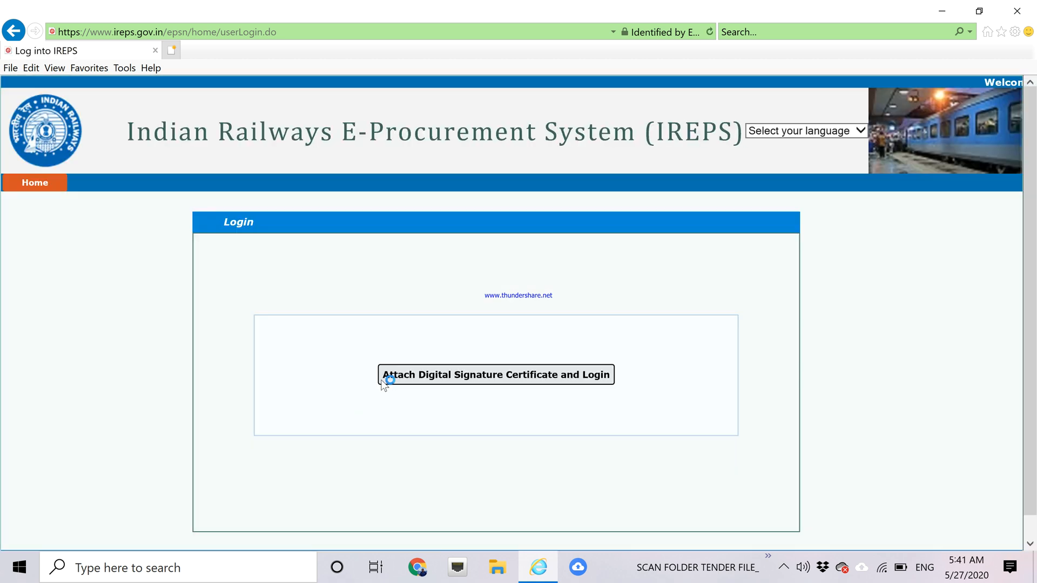
Try attaching the digital signature certificate, then cancel the empty selection and dismiss the alert.
click(430, 381)
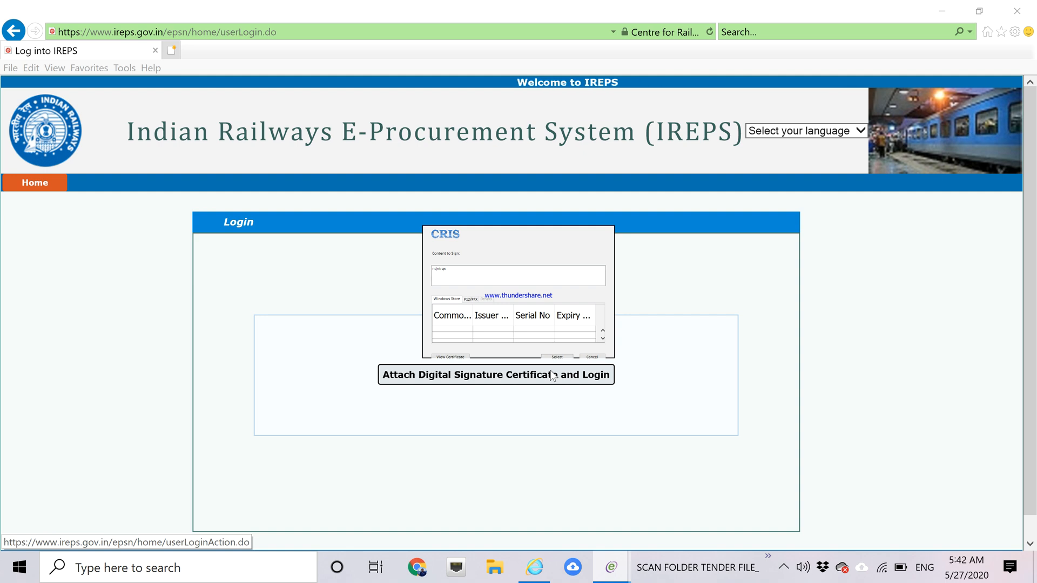
click(597, 357)
click(500, 303)
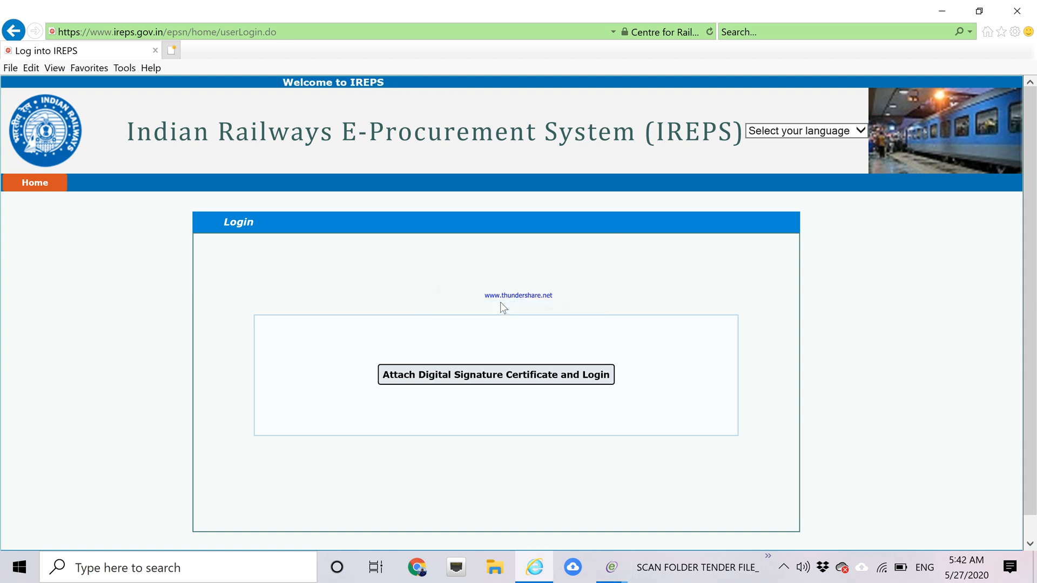
click(558, 339)
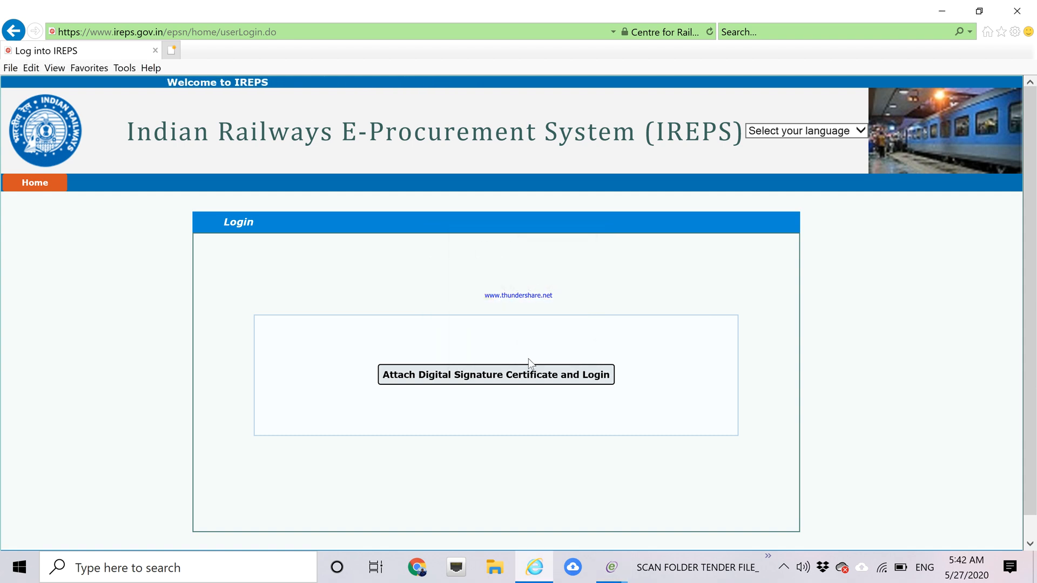
Select the listed signing certificate and enter the token password to complete login.
click(516, 373)
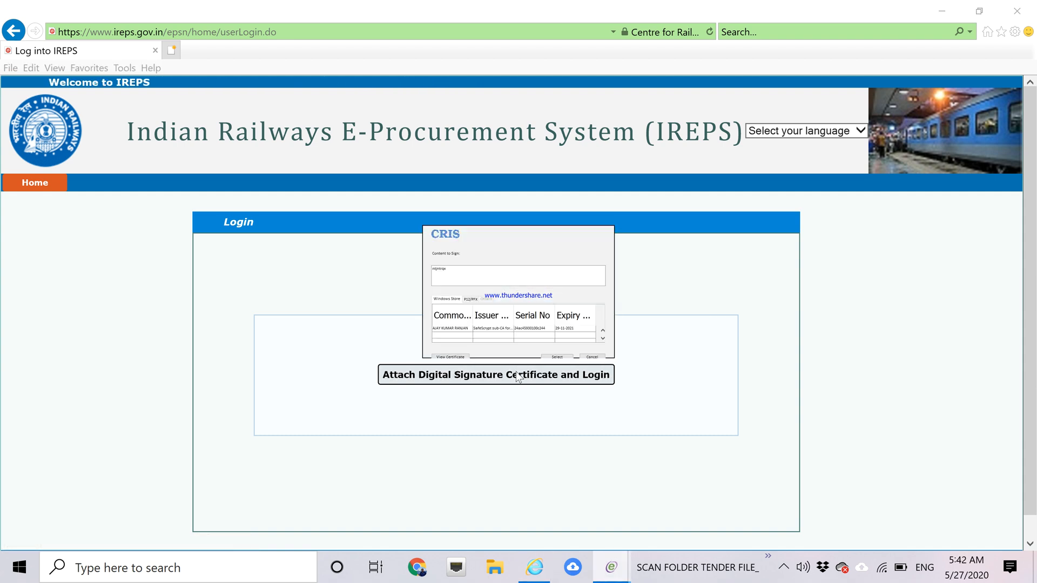
click(507, 328)
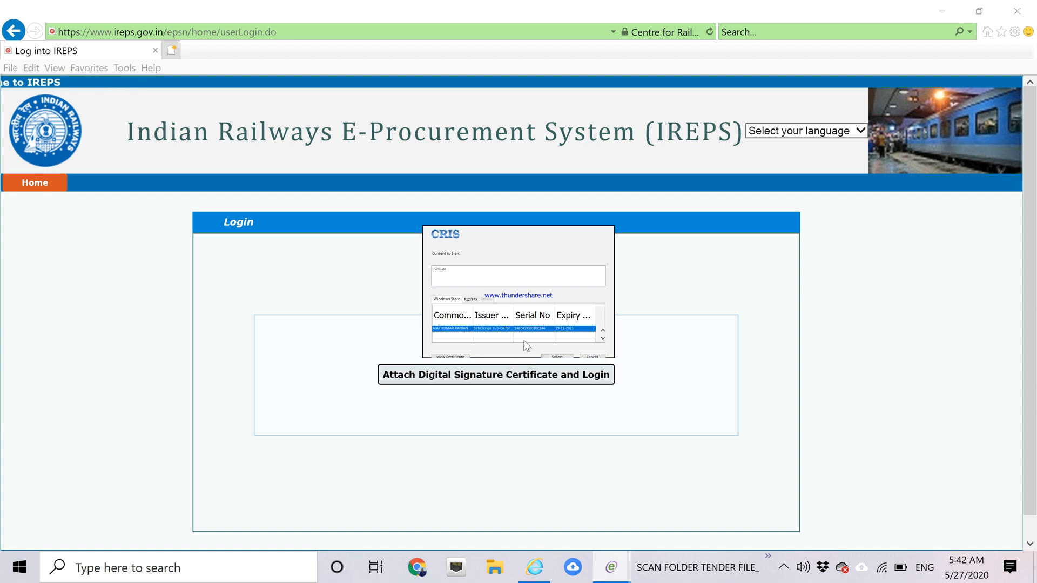
click(552, 356)
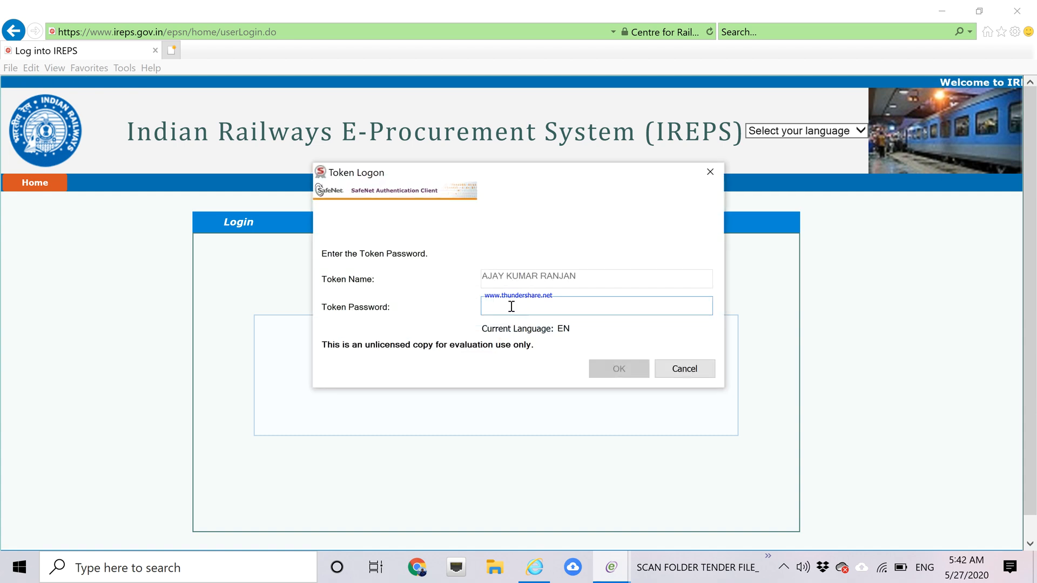
text(••••••)
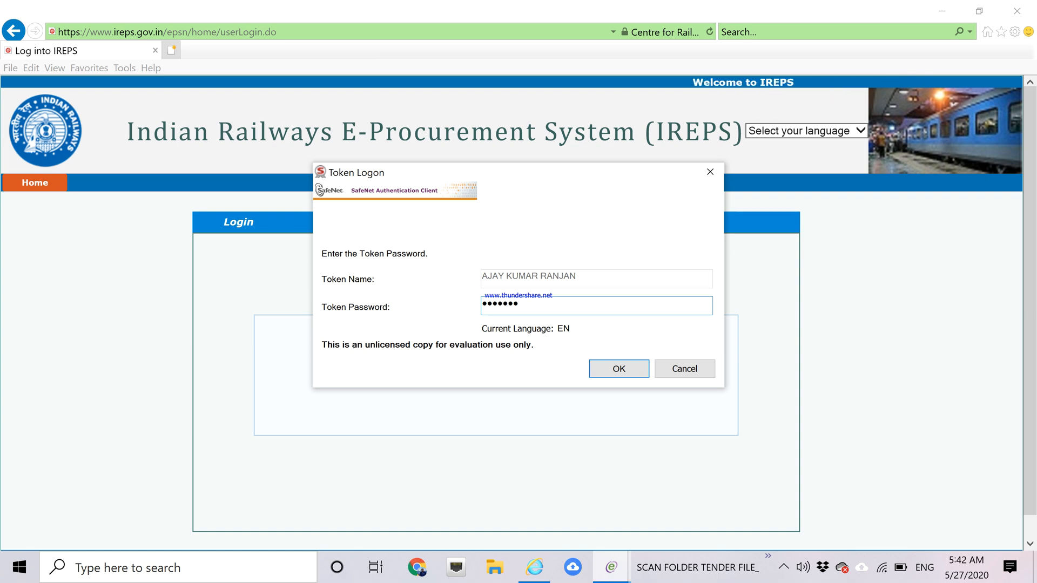
text(••)
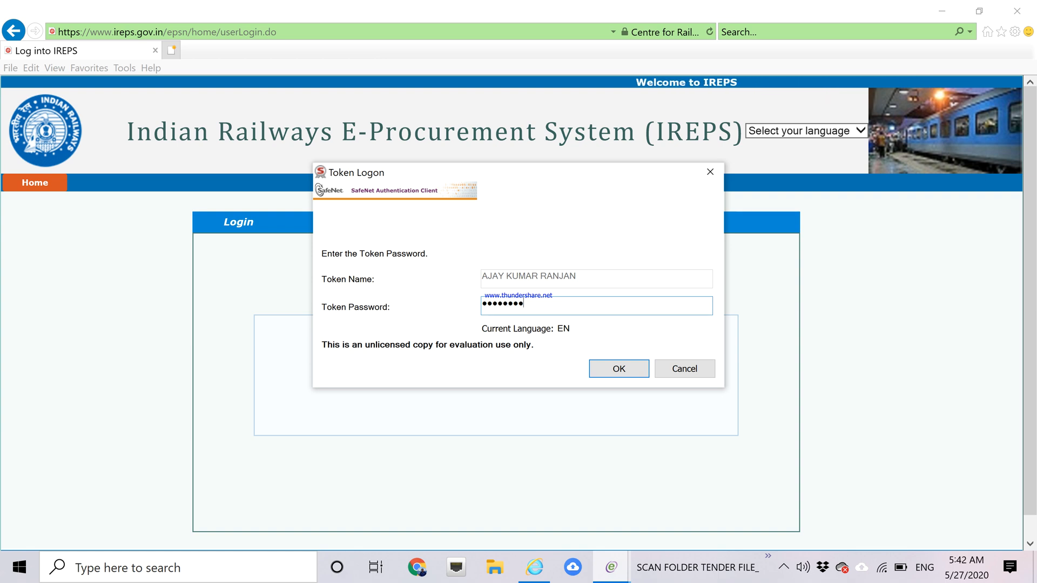
click(600, 371)
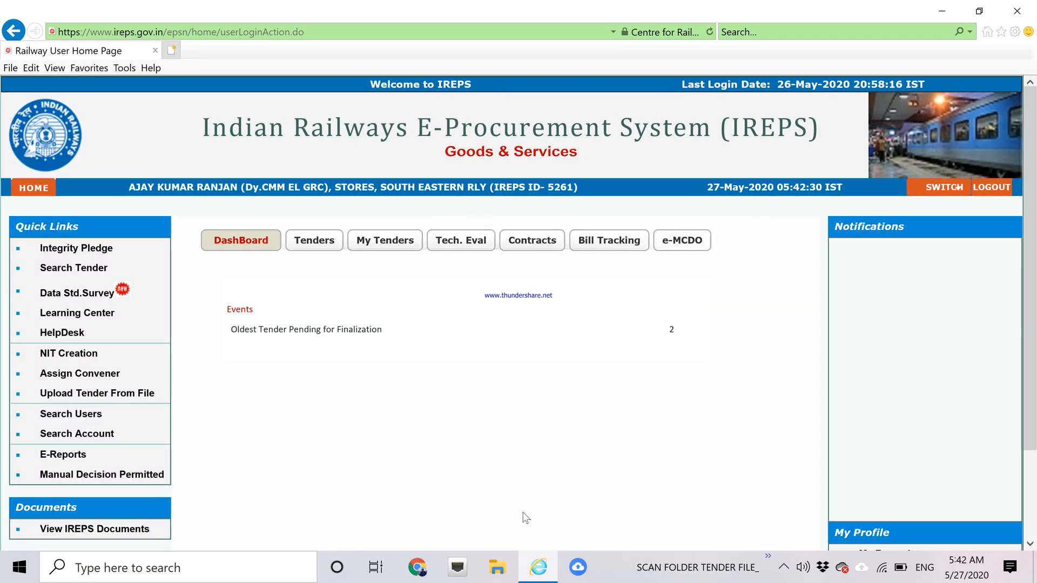
Browse the SCAN FOLDER TENDER FILE_ taskbar menu to view the PDFs in tender folder 25191183.
click(767, 557)
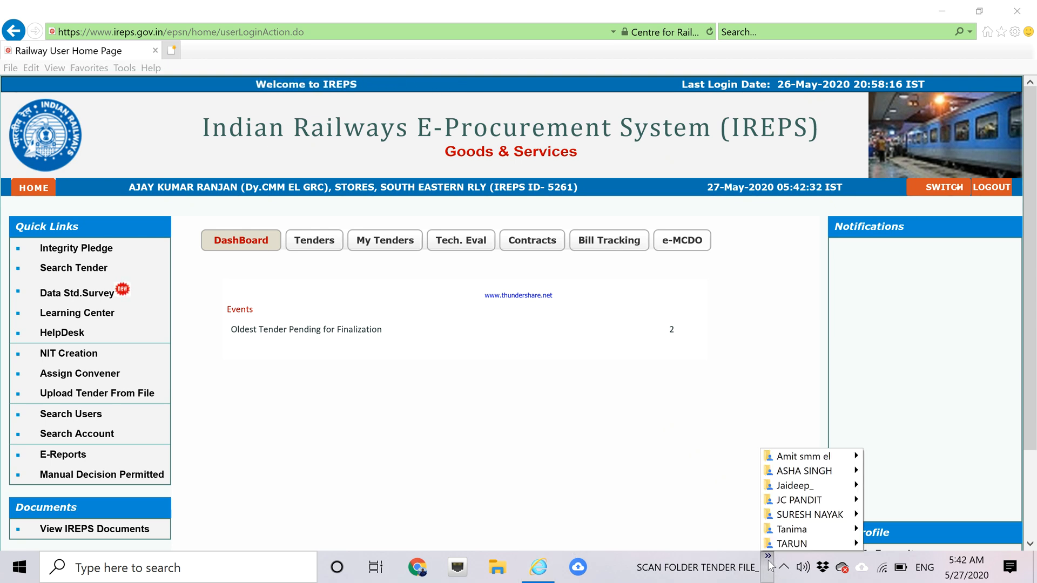
mouse_move(798, 478)
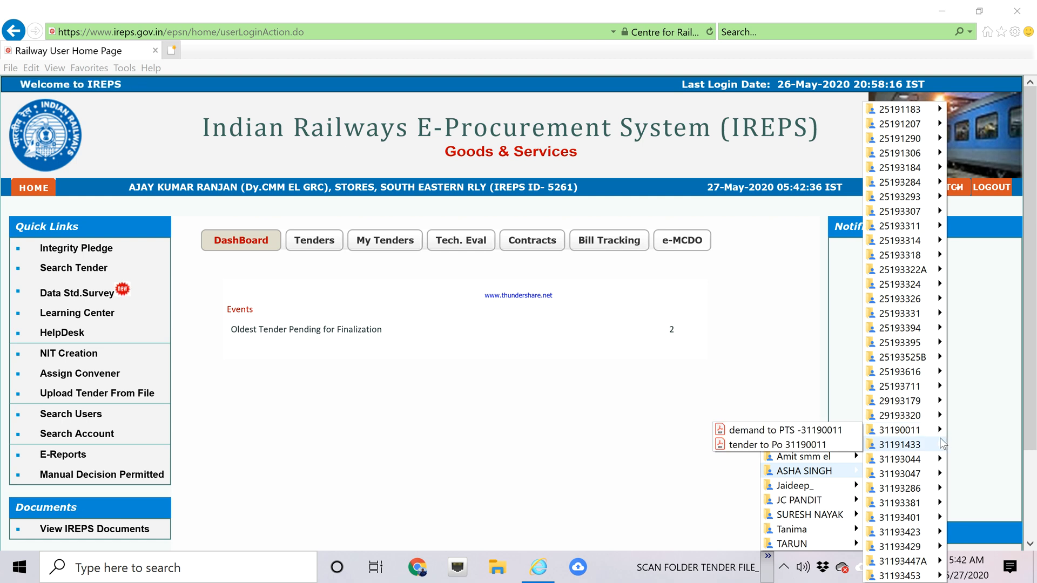
mouse_move(941, 445)
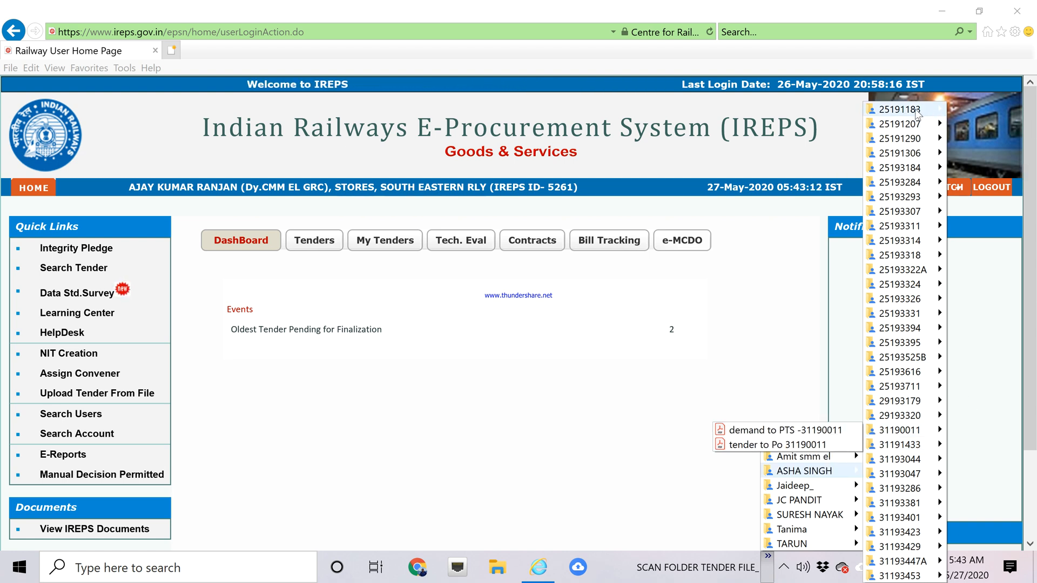
mouse_move(917, 112)
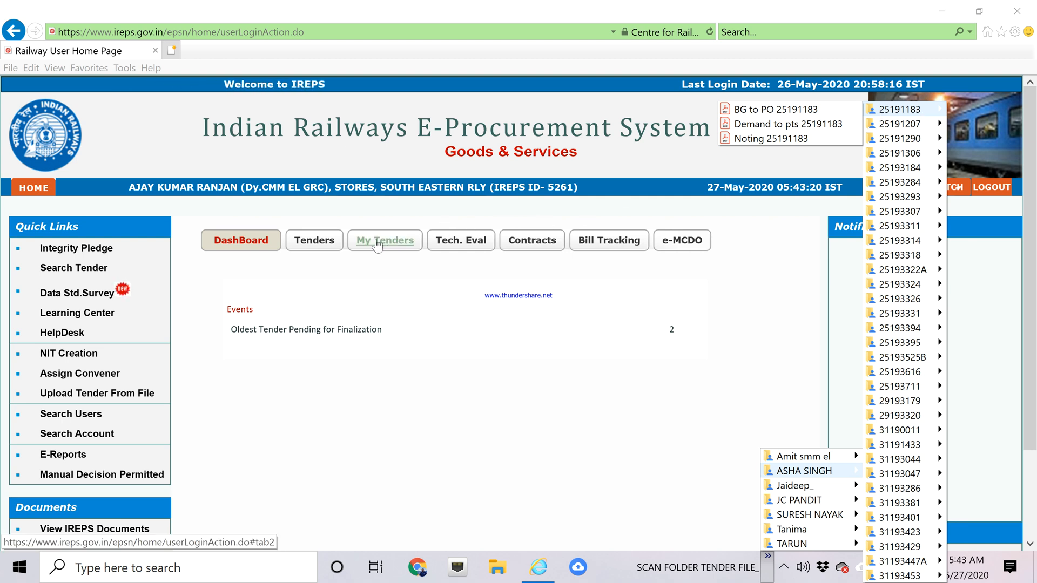
Search Finalized Tenders for tender 25191183 with closing From date 01/02/2018.
click(324, 246)
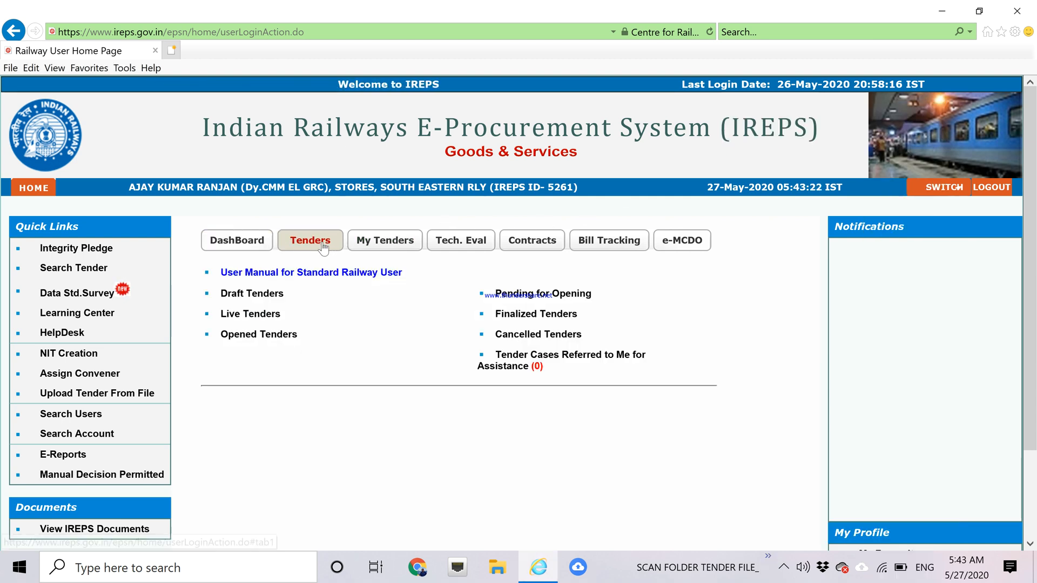
click(547, 317)
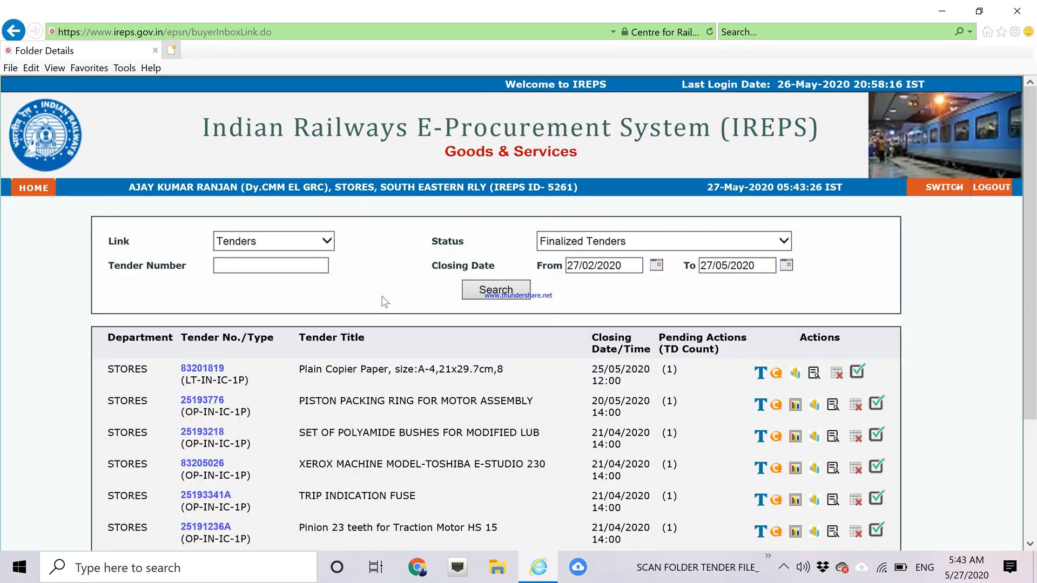
click(261, 266)
text(2)
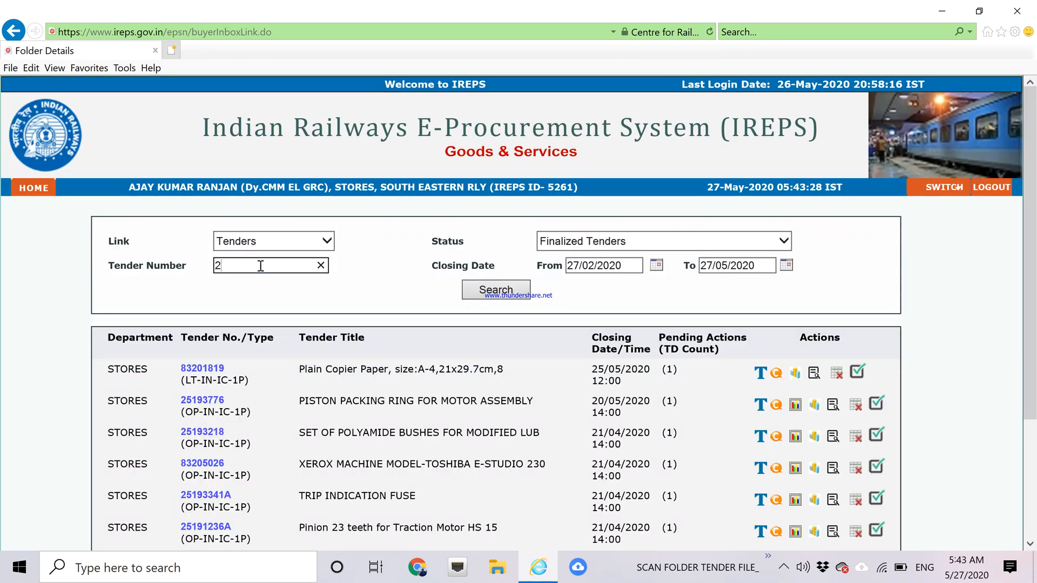
text(5191)
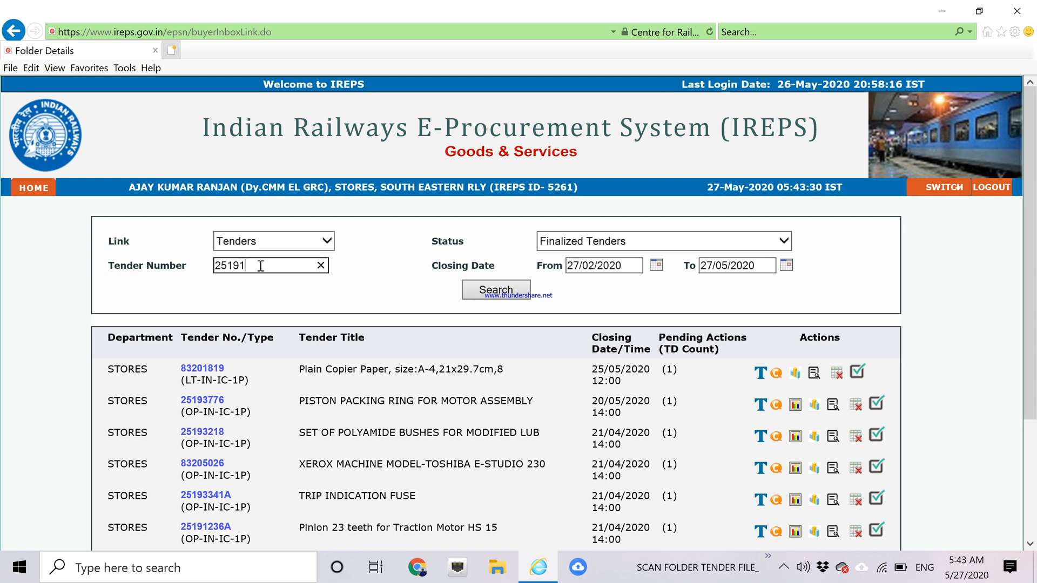
text(183)
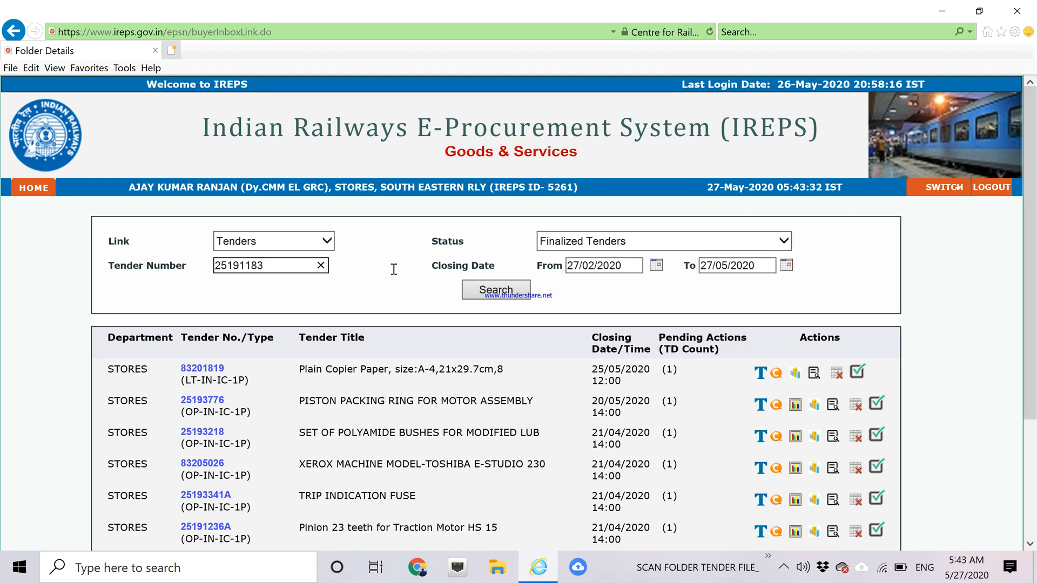
click(656, 265)
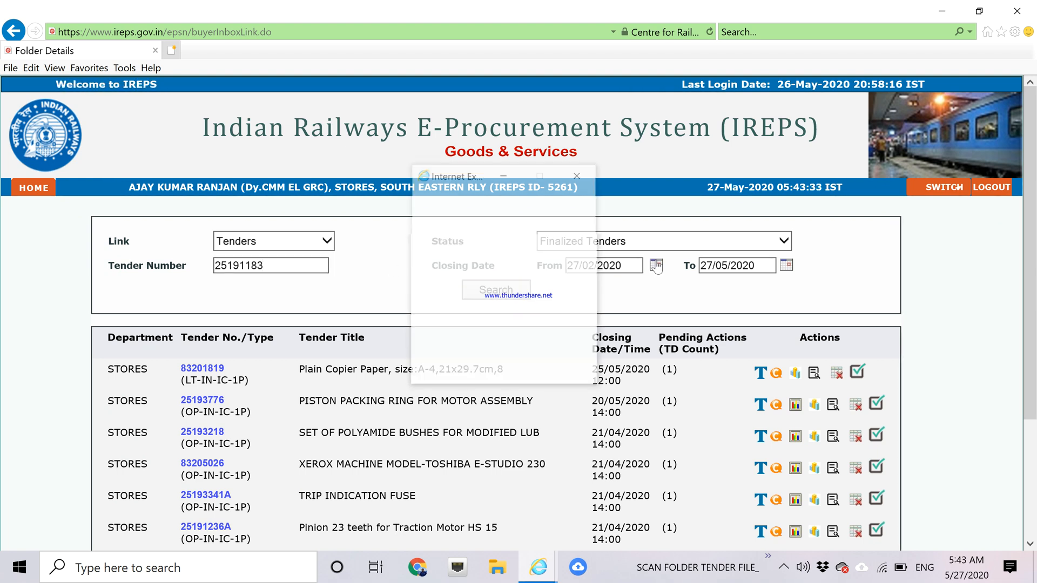
click(557, 204)
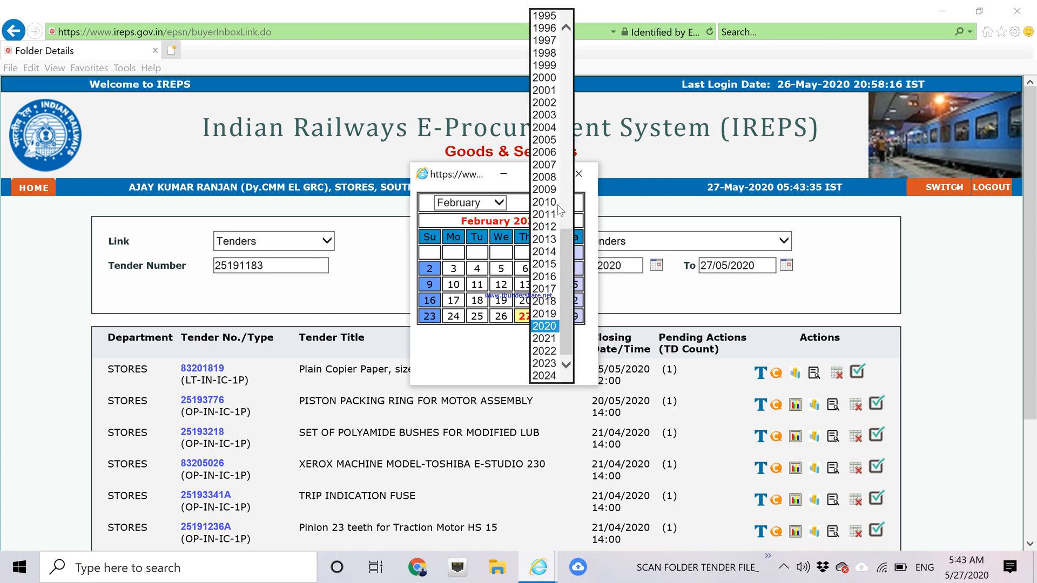
click(546, 300)
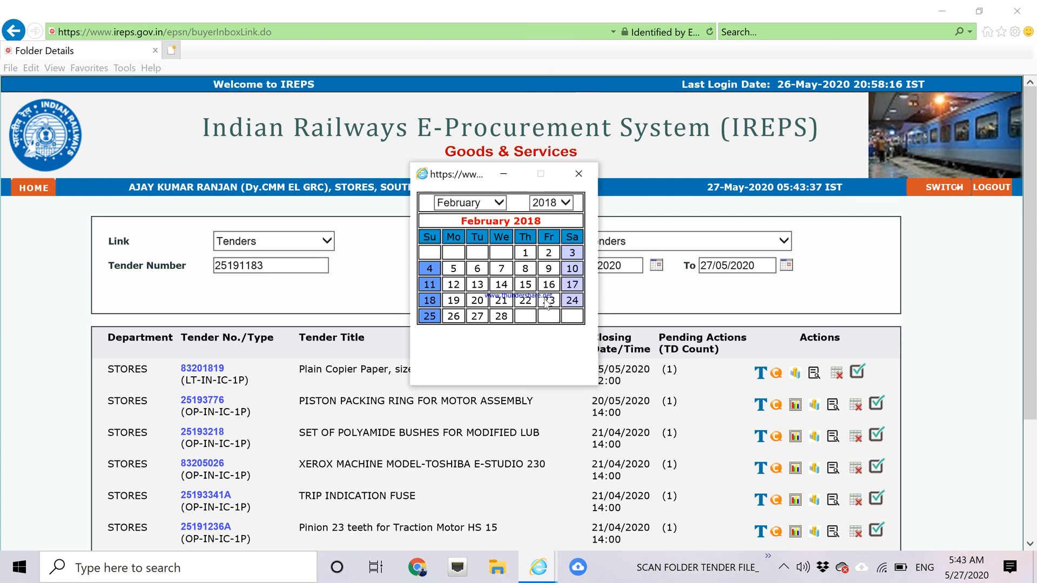
click(527, 253)
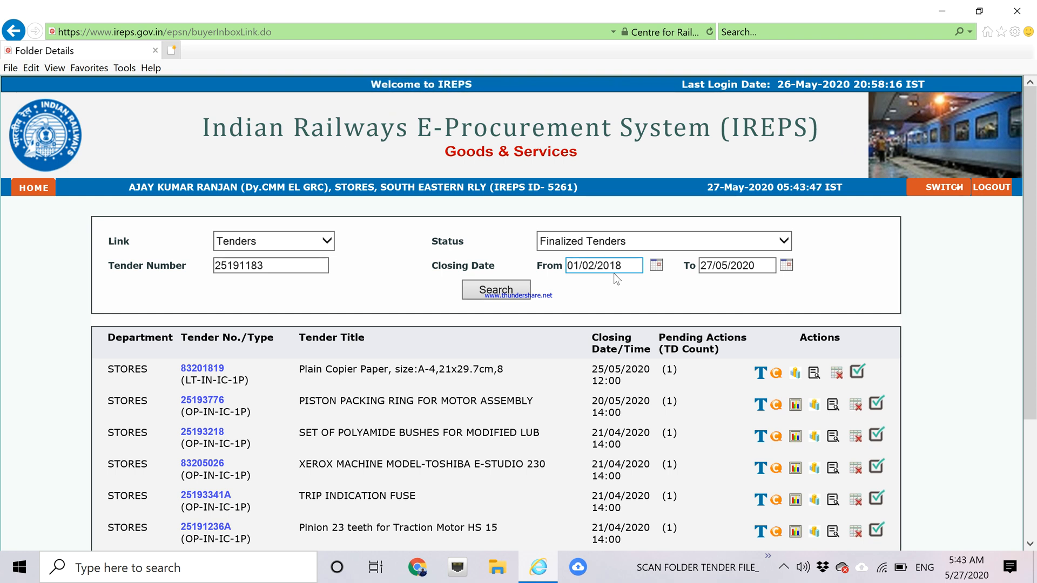
click(495, 296)
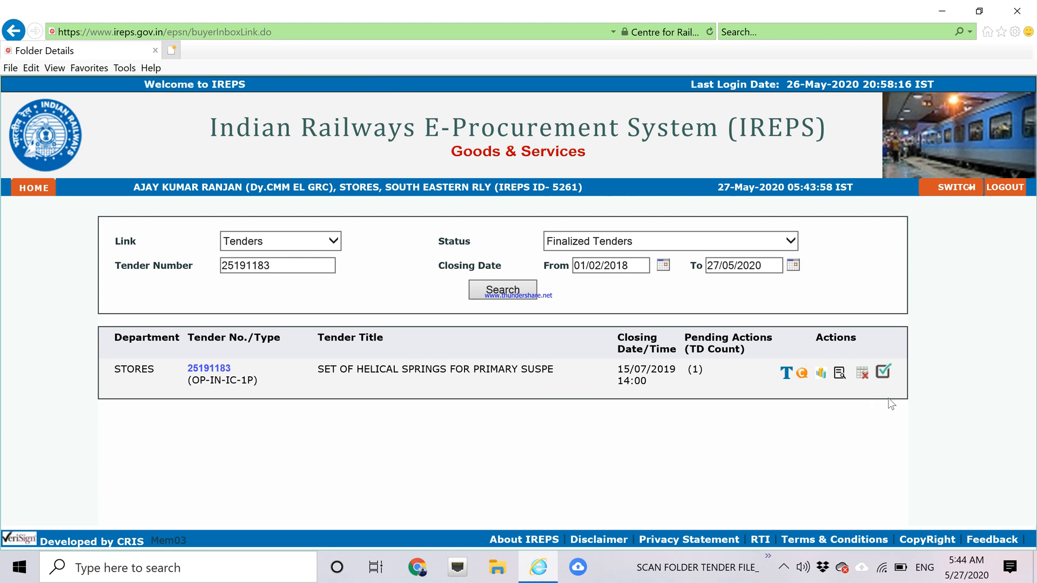
Open the Tender Decision Preview for tender 25191183 and read through the committee minutes.
click(885, 378)
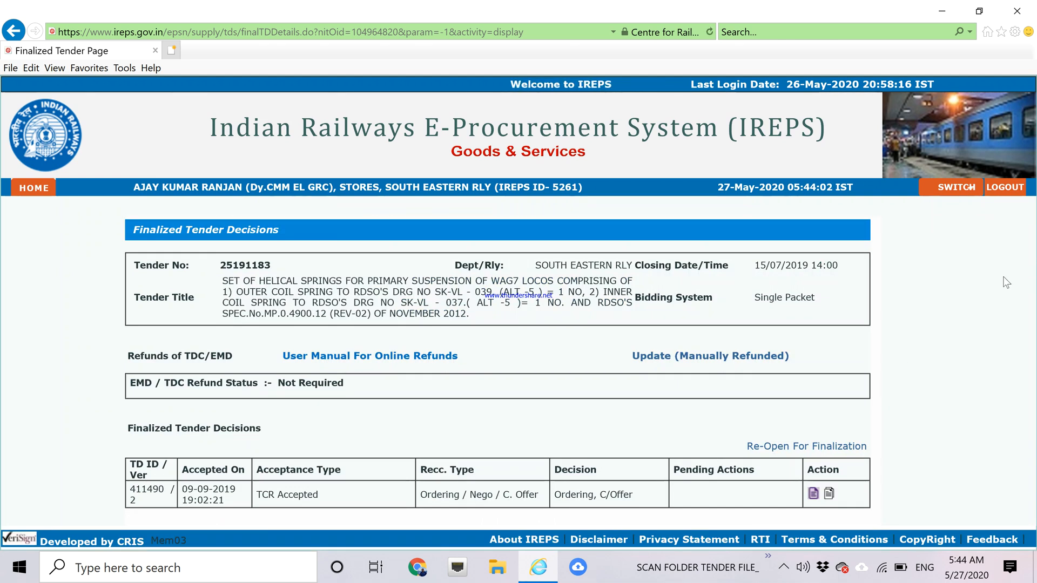
click(813, 494)
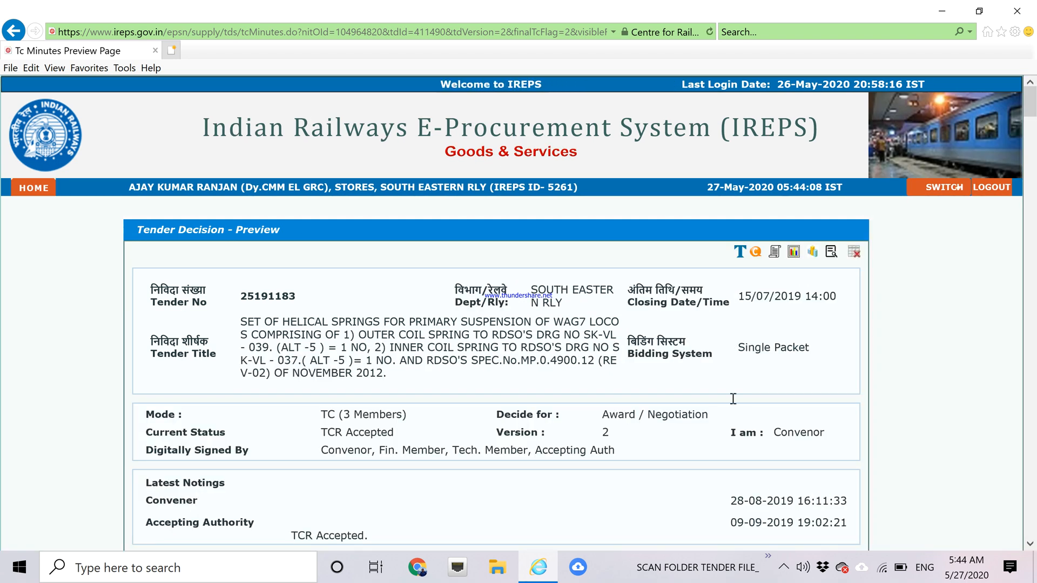
scroll(1032, 184, down, 10)
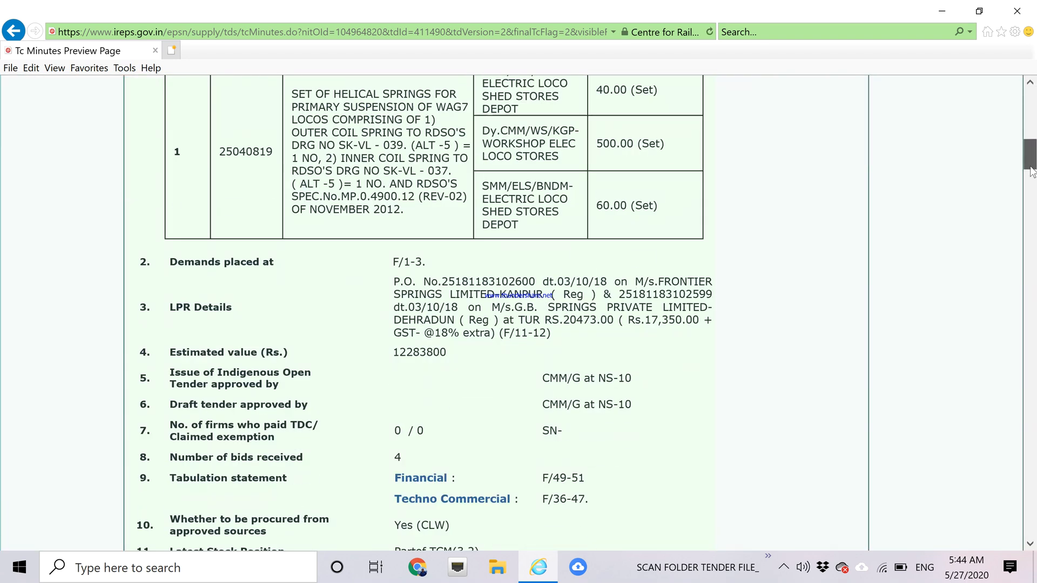
scroll(1033, 194, down, 12)
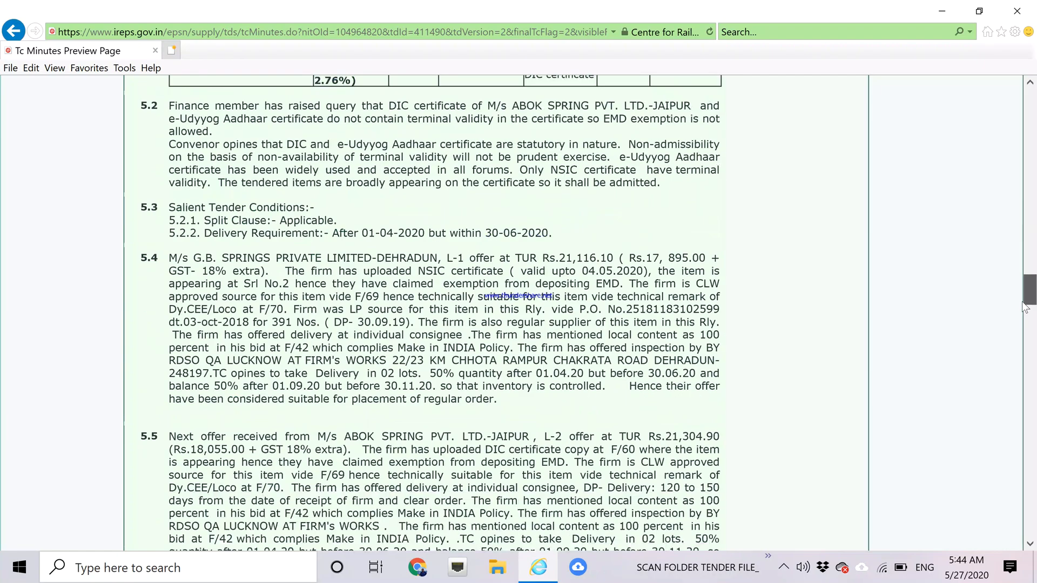
mouse_move(1025, 357)
mouse_down()
mouse_move(1023, 544)
mouse_move(1034, 120)
mouse_up()
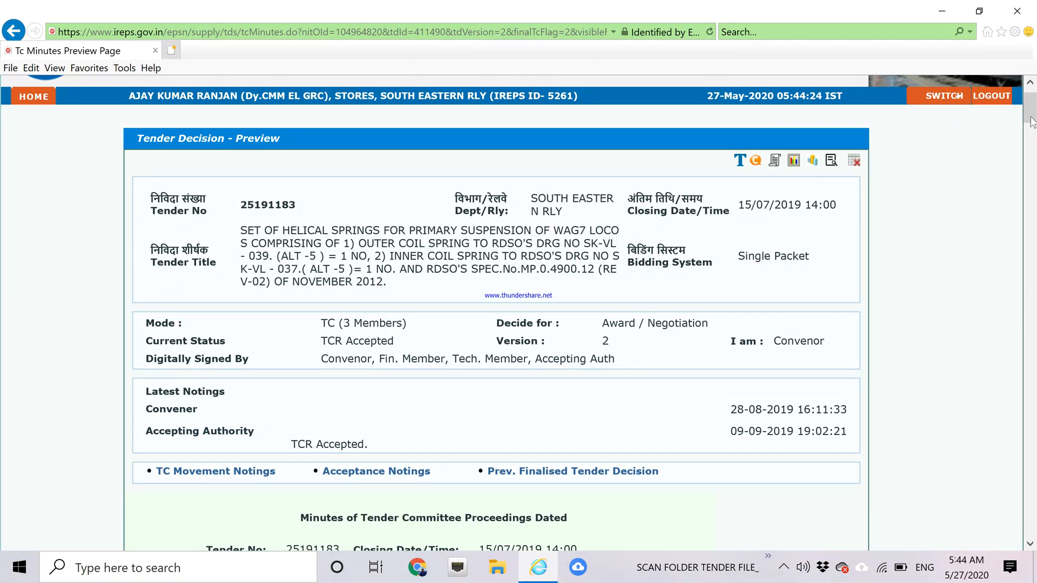
Open the tender document PDF for 25191183 and bring up its save dialog.
click(738, 167)
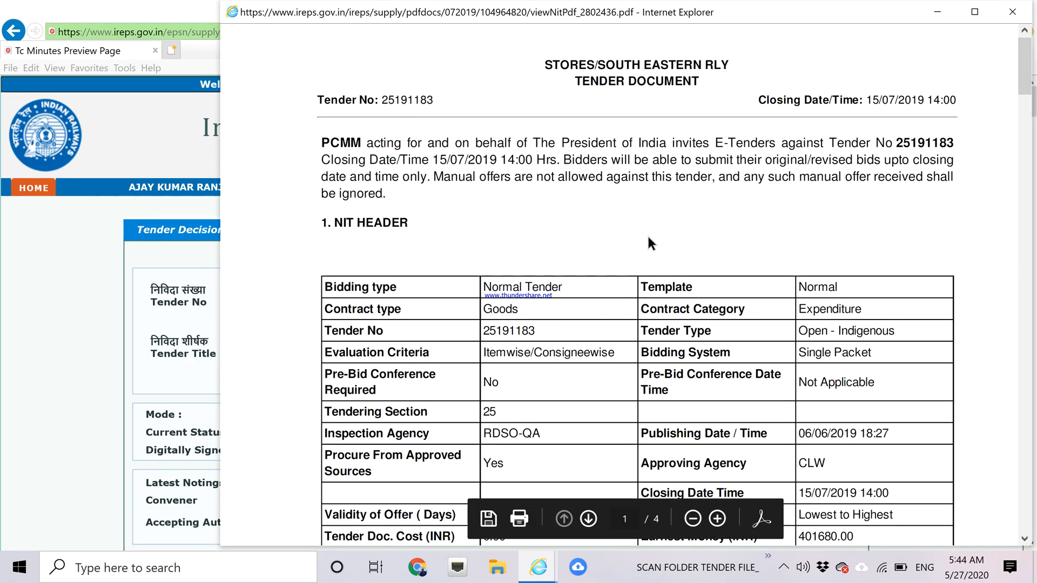
click(488, 520)
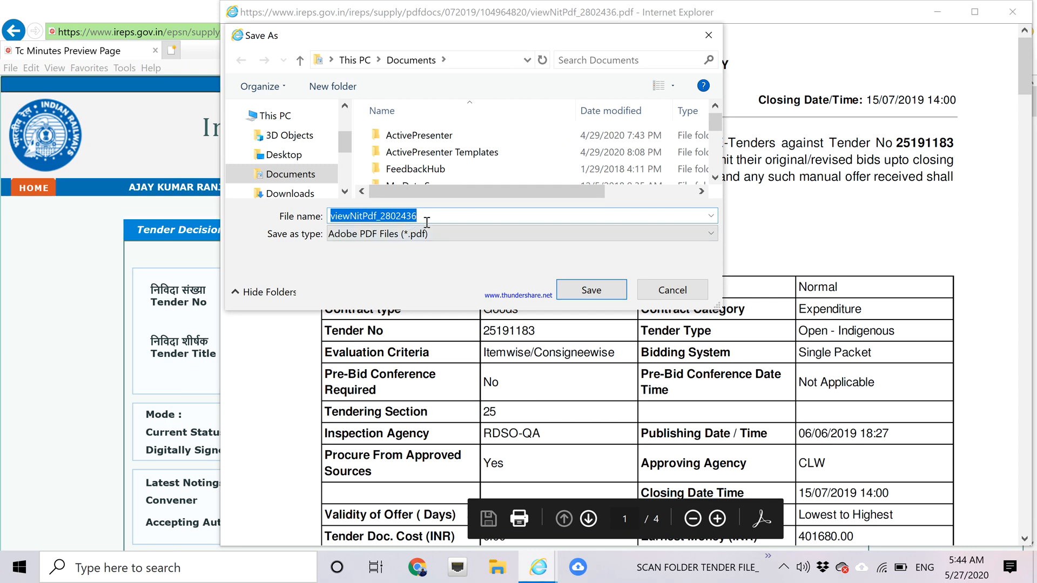
Save the tender document as 'Tender doc' in Desktop > SCAN FOLDER > staff folder > 25191183.
click(355, 60)
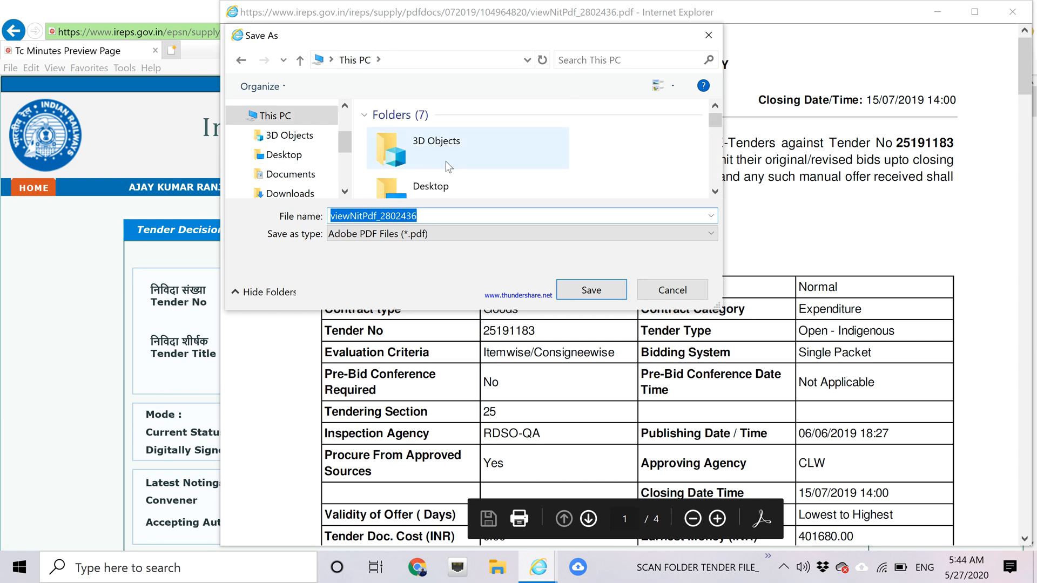
click(716, 192)
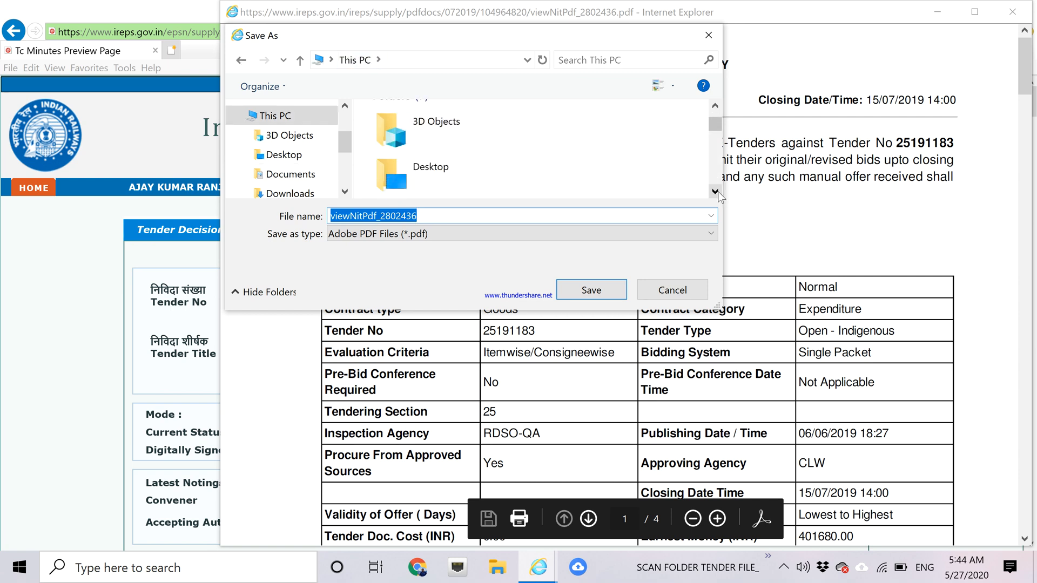
click(447, 180)
double_click(448, 181)
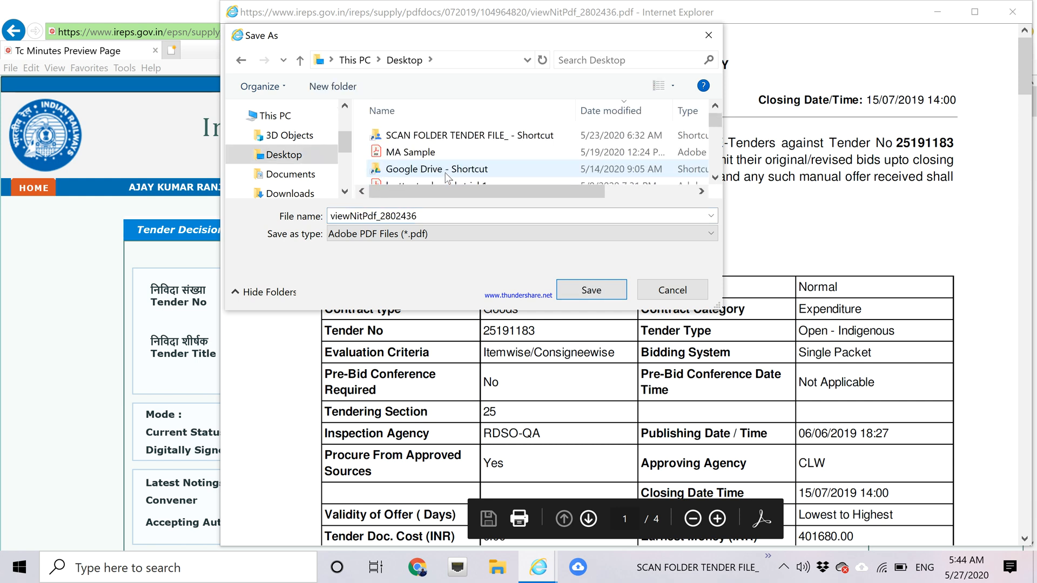
double_click(448, 135)
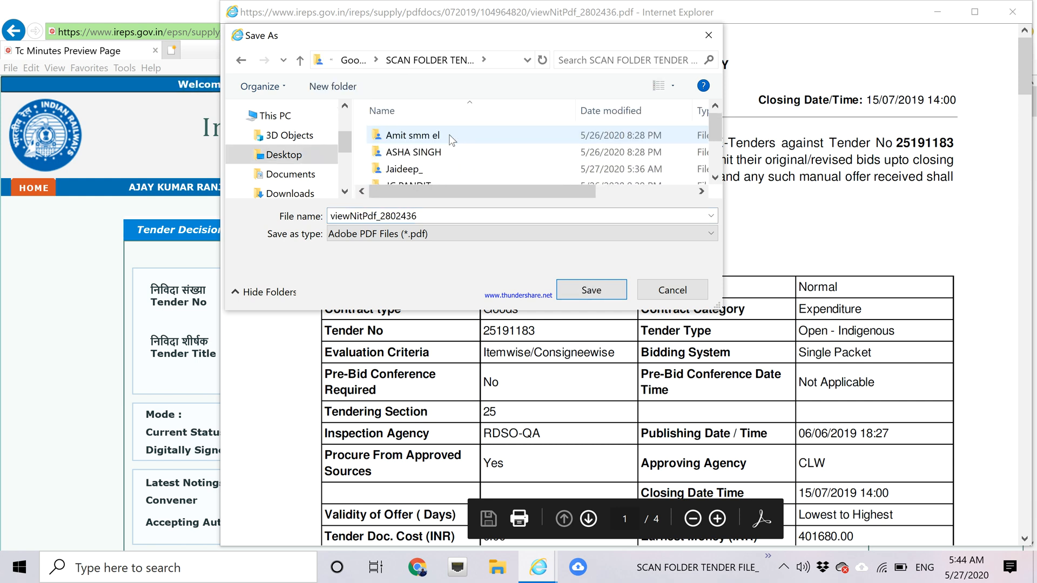
double_click(442, 152)
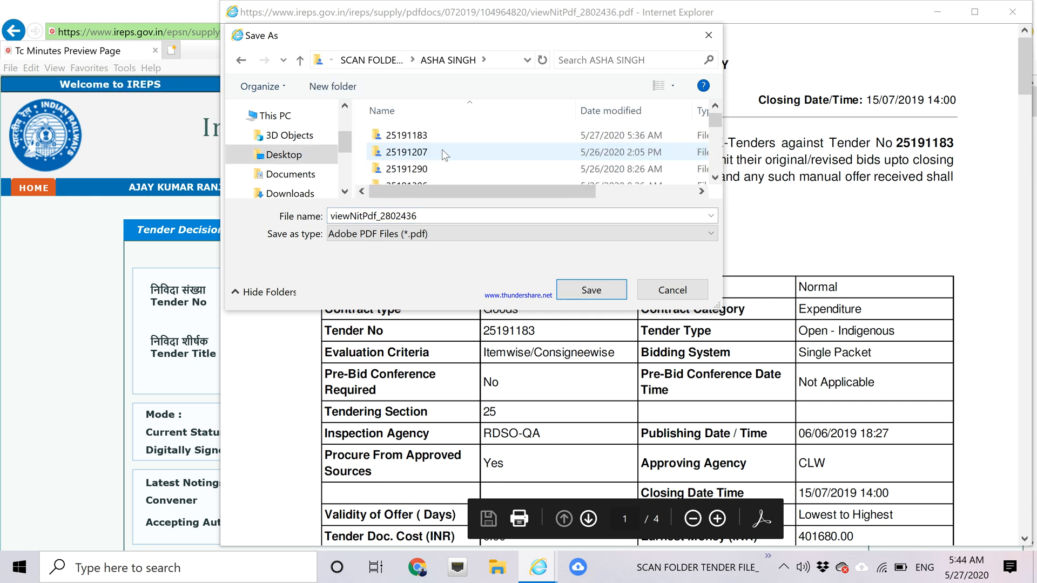
double_click(397, 136)
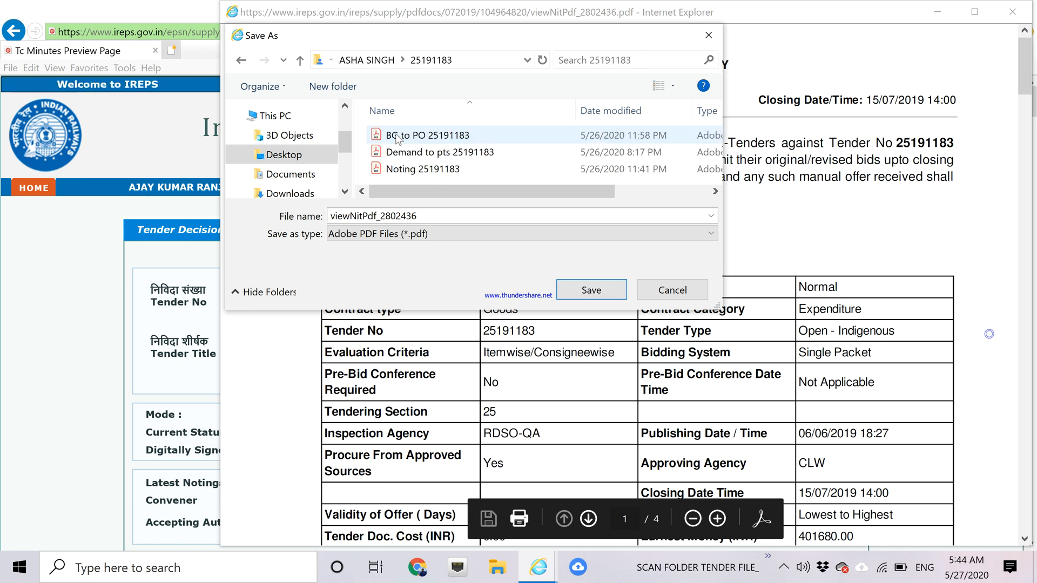
double_click(423, 217)
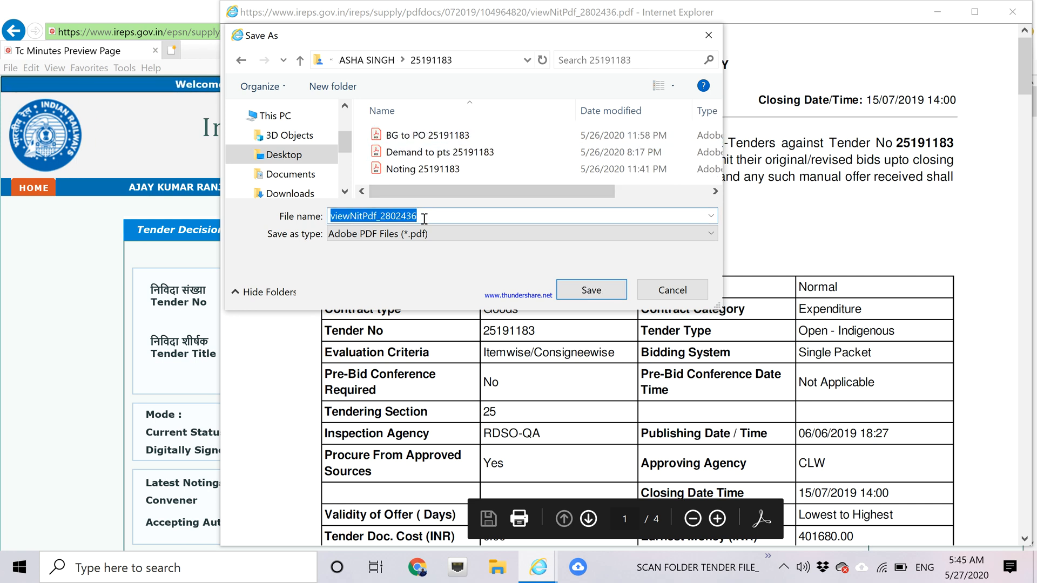
text(Tender doc)
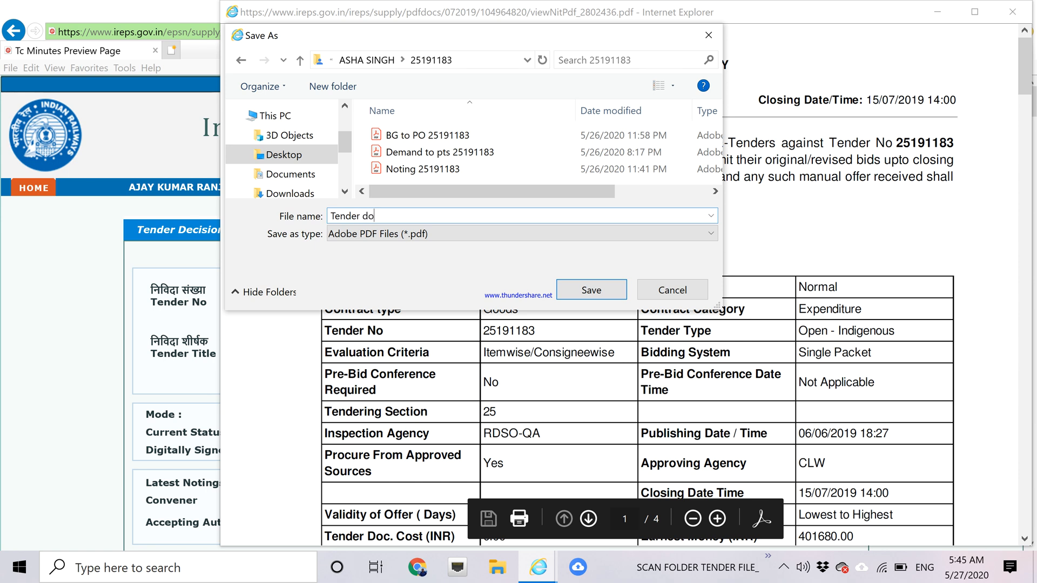
click(566, 288)
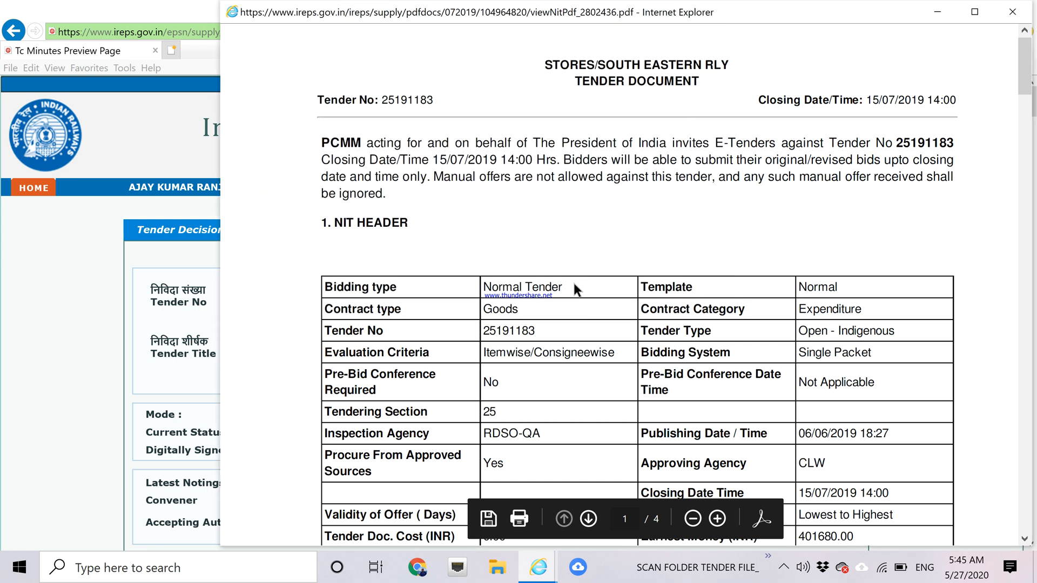
Close the tender document and start printing the Financial Tabulation Statement for 25191183.
click(1013, 12)
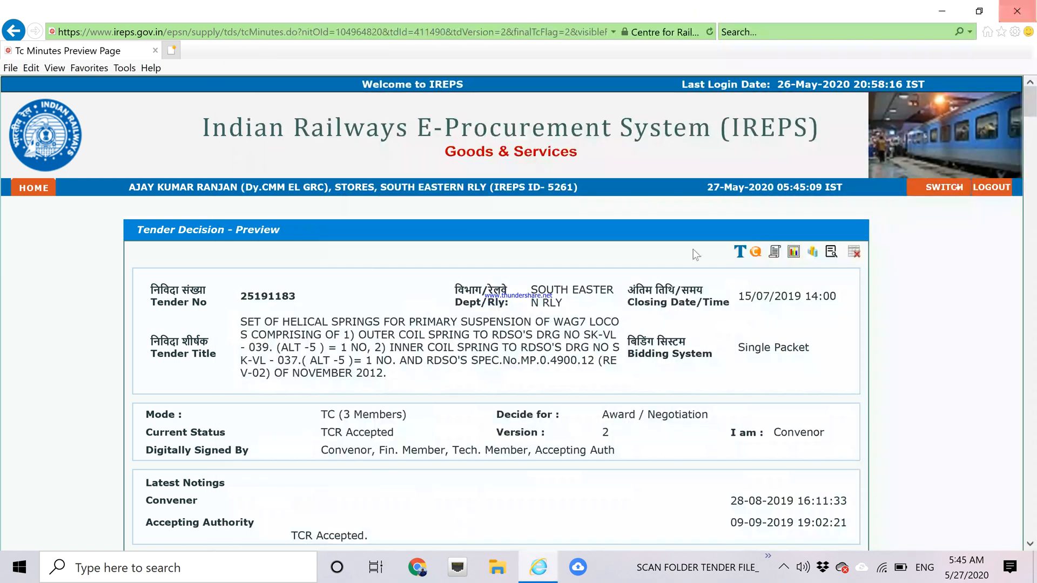
click(793, 252)
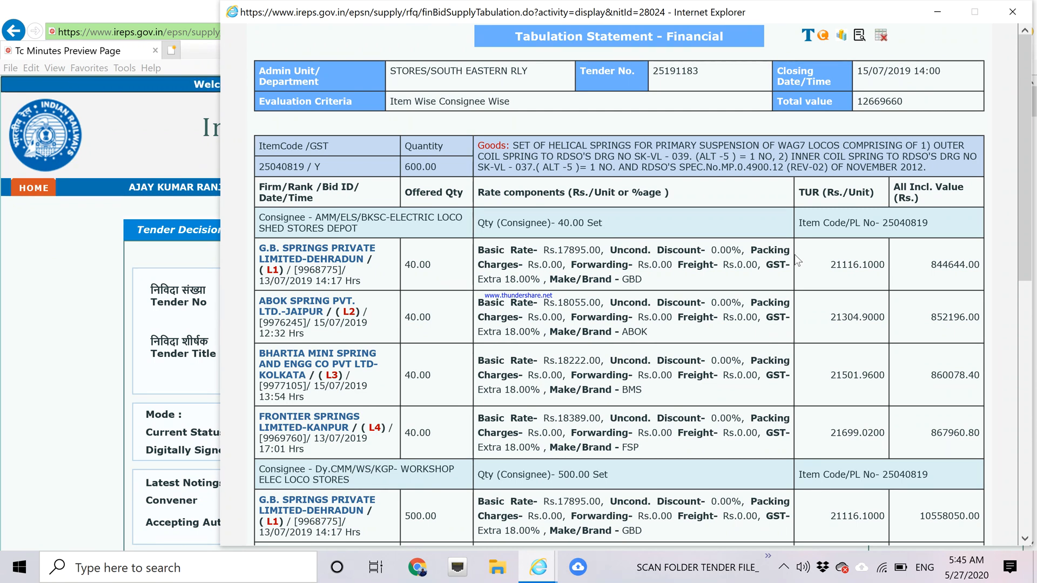
key(ctrl+p)
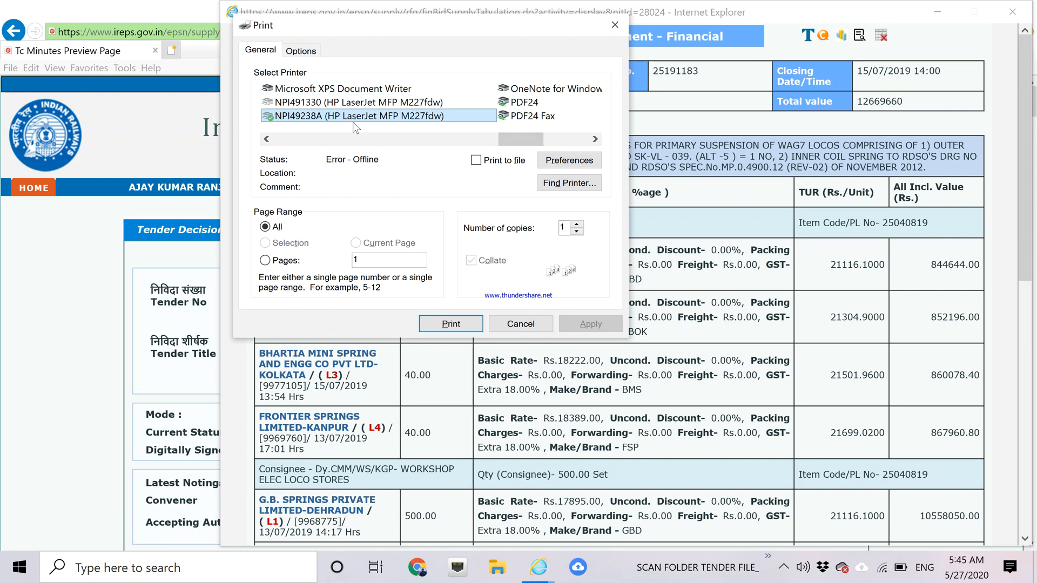
Print the tabulation using Microsoft Print to PDF as the printer.
click(594, 139)
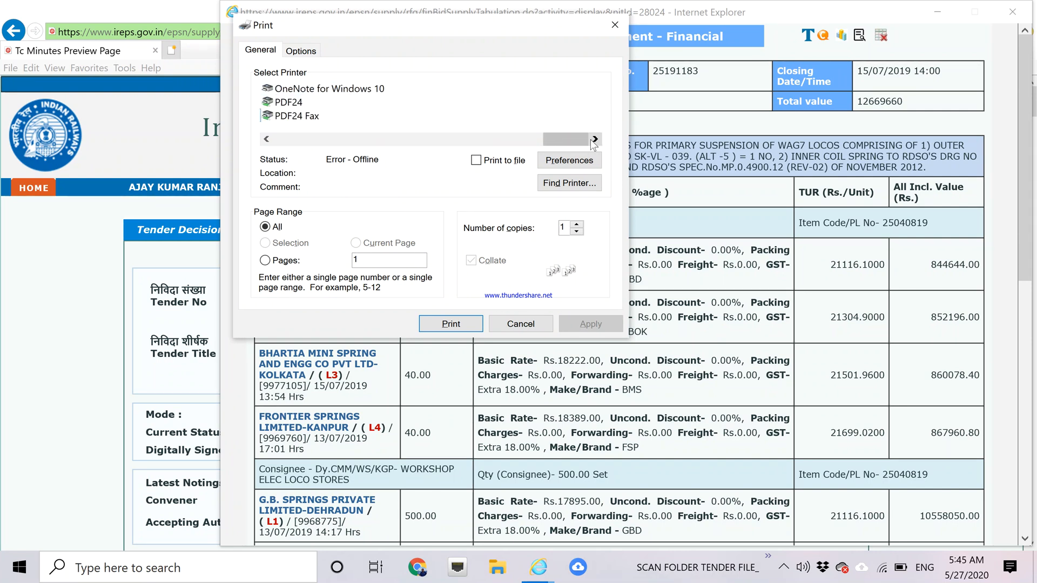
click(267, 140)
click(267, 140)
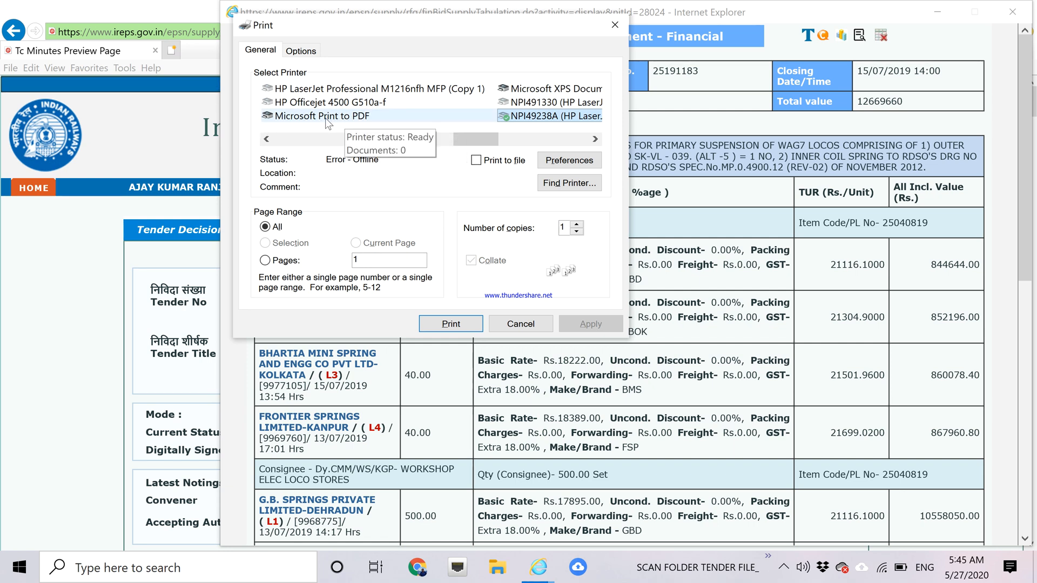
click(594, 141)
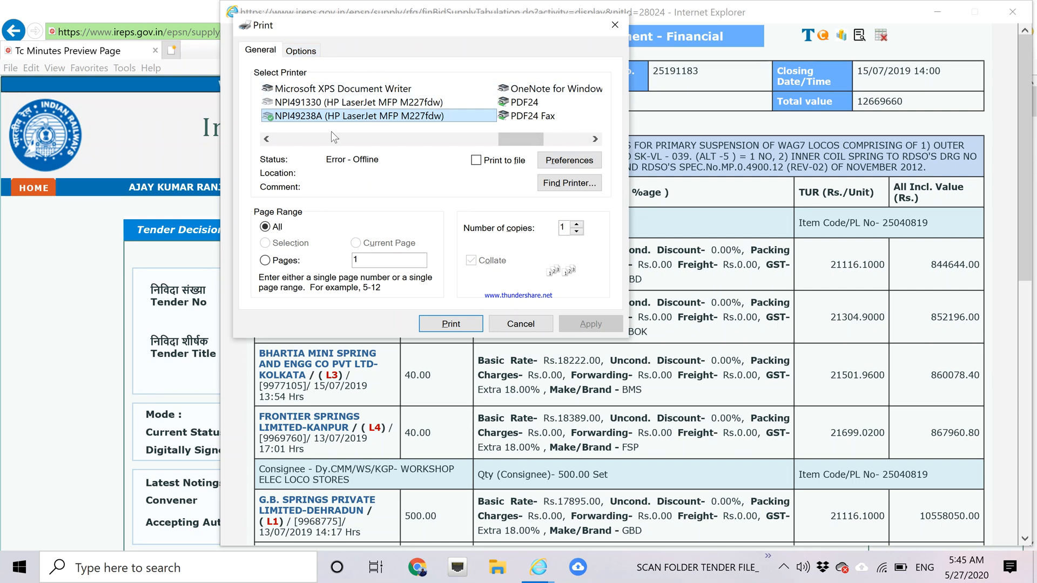
click(266, 140)
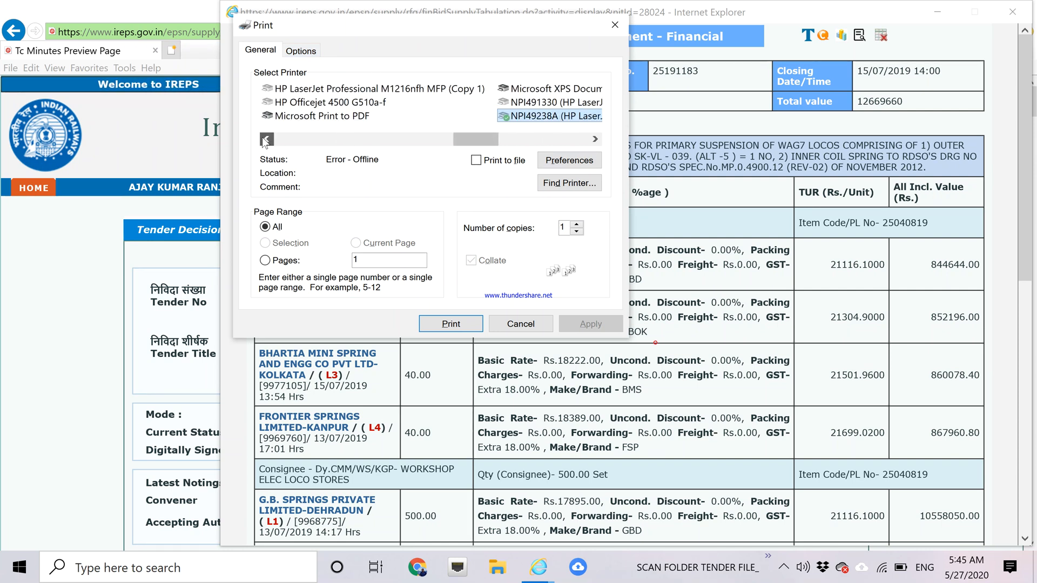
click(323, 118)
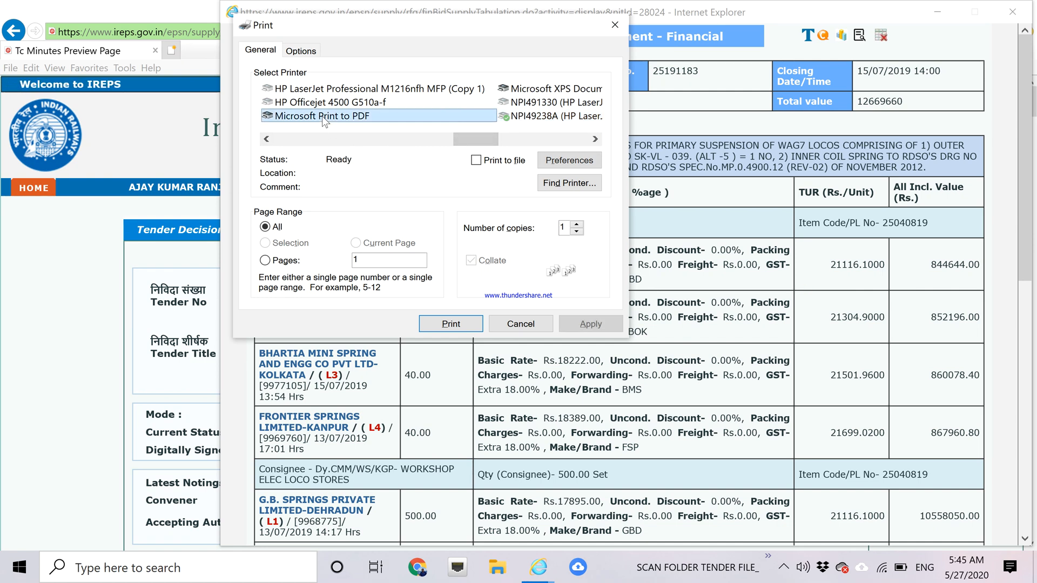
click(459, 325)
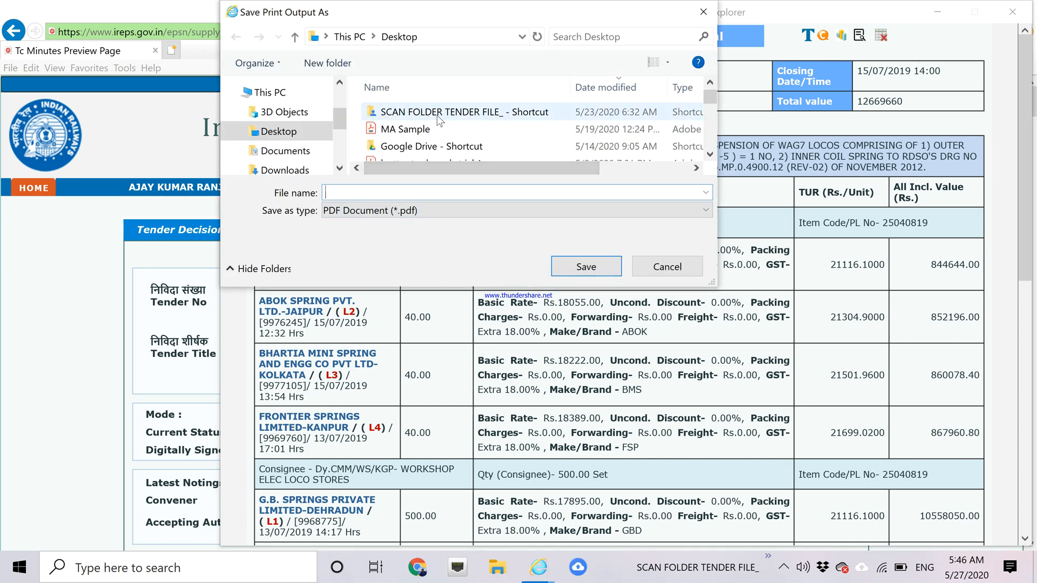
Save the financial tabulation as 'Financial Tab' in the SCAN FOLDER's 25191183 tender folder.
click(437, 115)
double_click(437, 111)
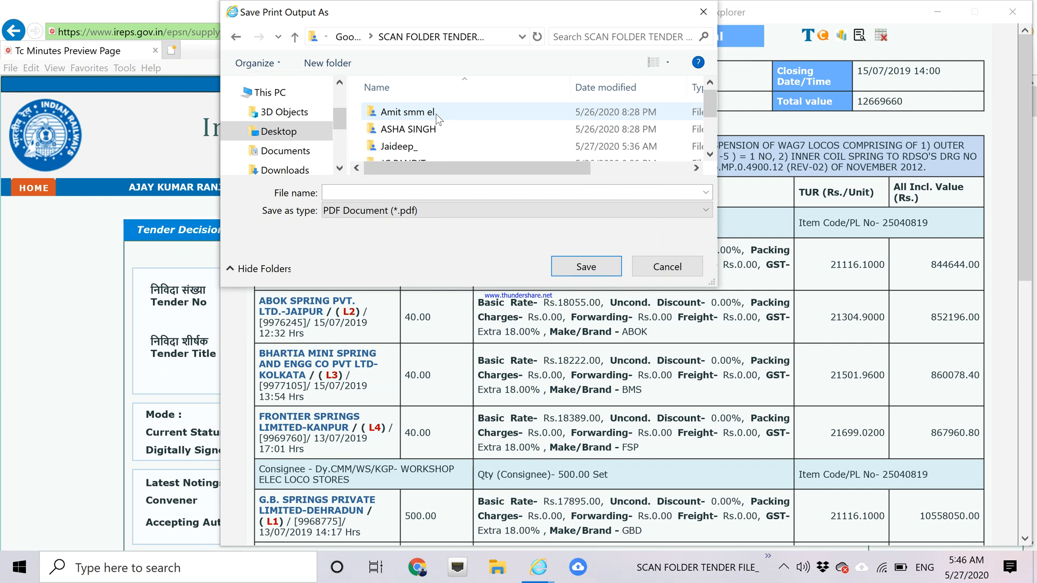
double_click(421, 129)
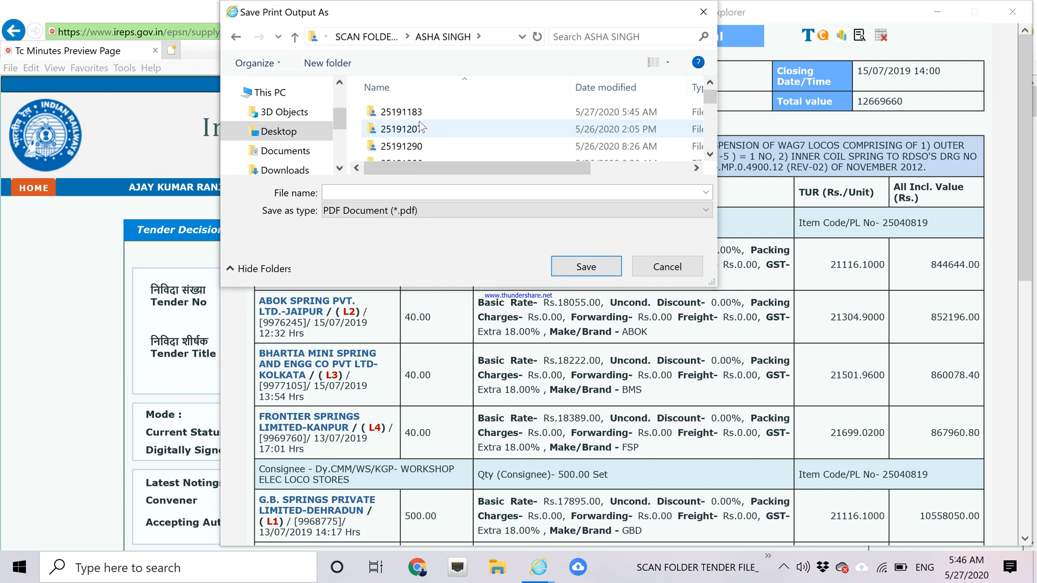
double_click(402, 112)
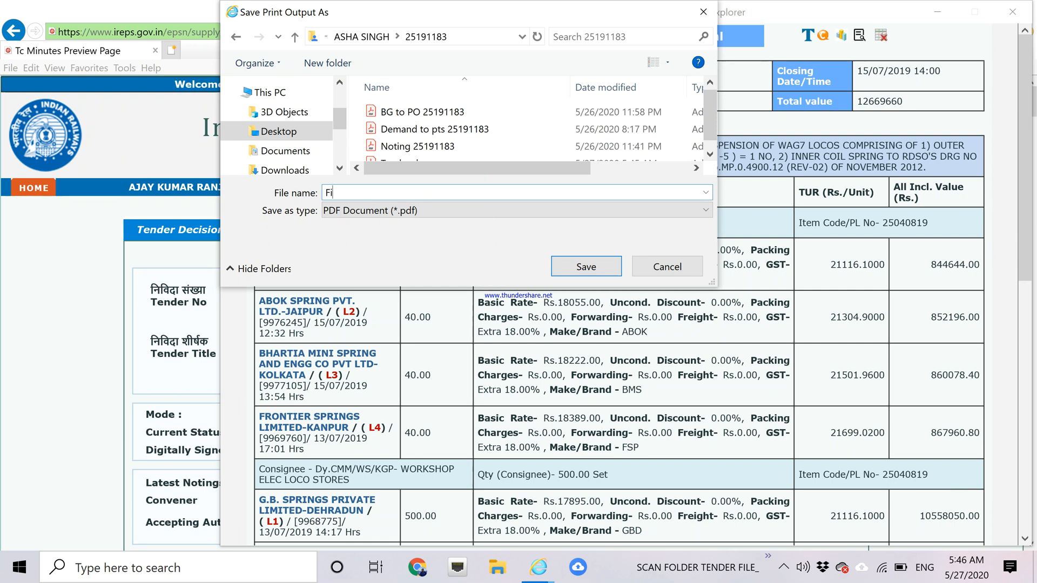
text(Financial )
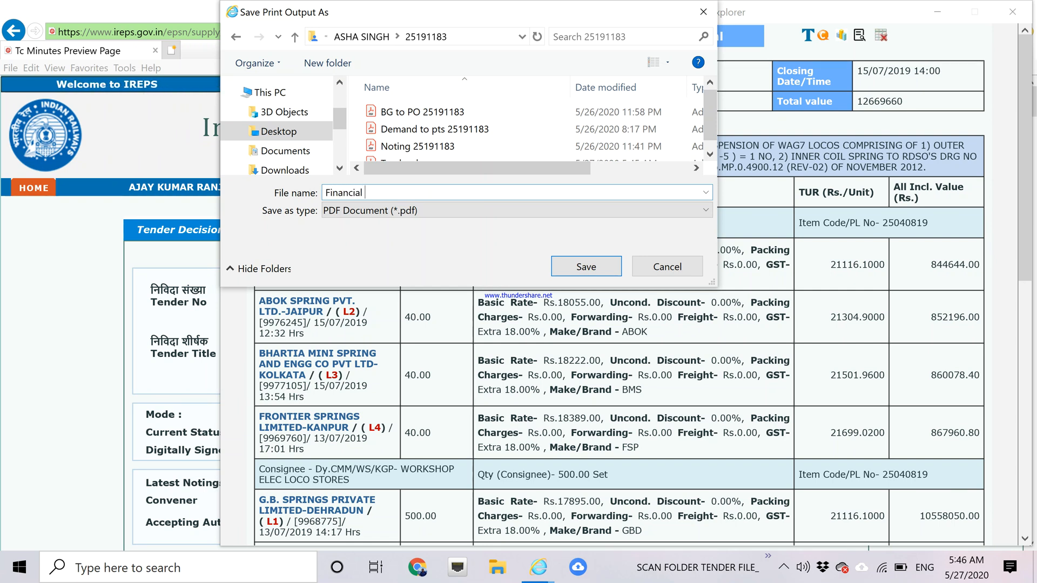
text(Tab)
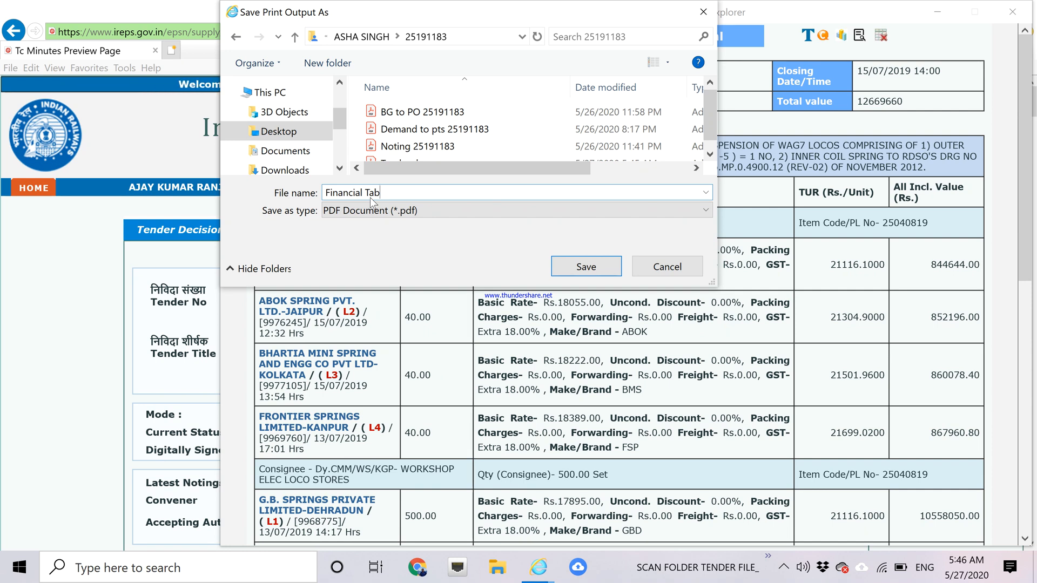
click(573, 269)
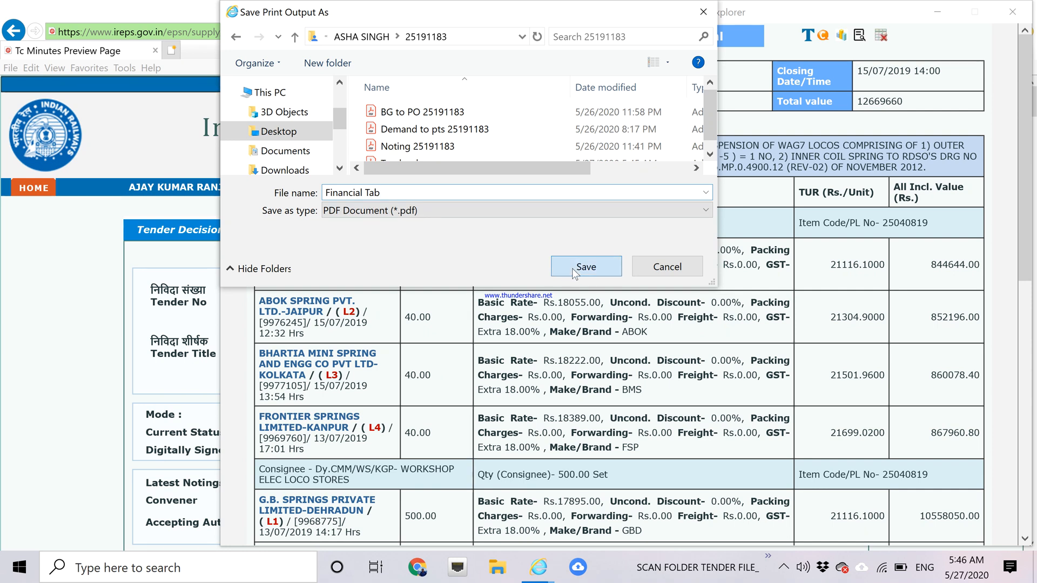
click(842, 38)
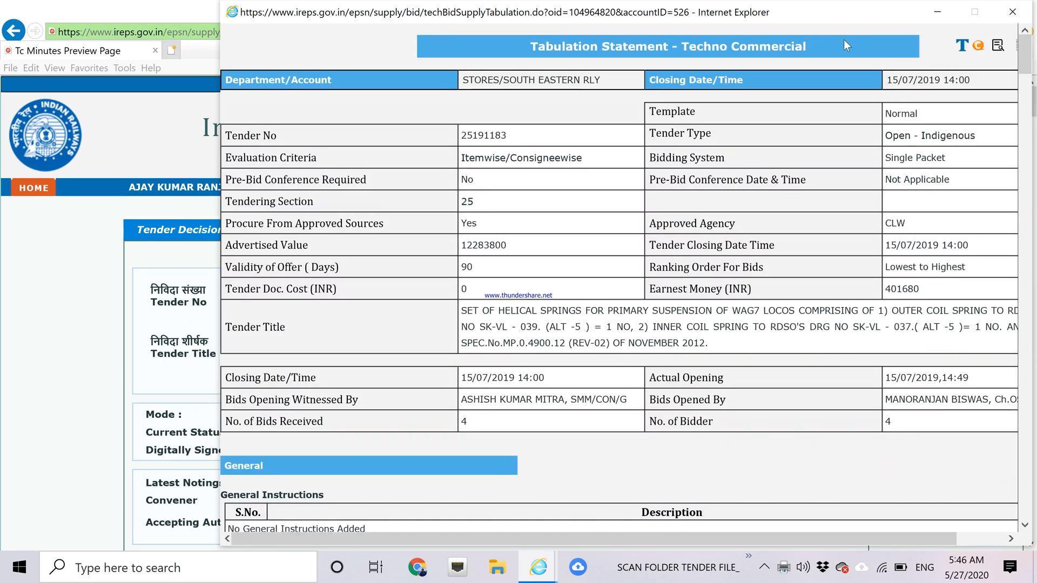
Print the Techno Commercial tabulation for tender 25191183 to the PDF24 printer.
key(ctrl+p)
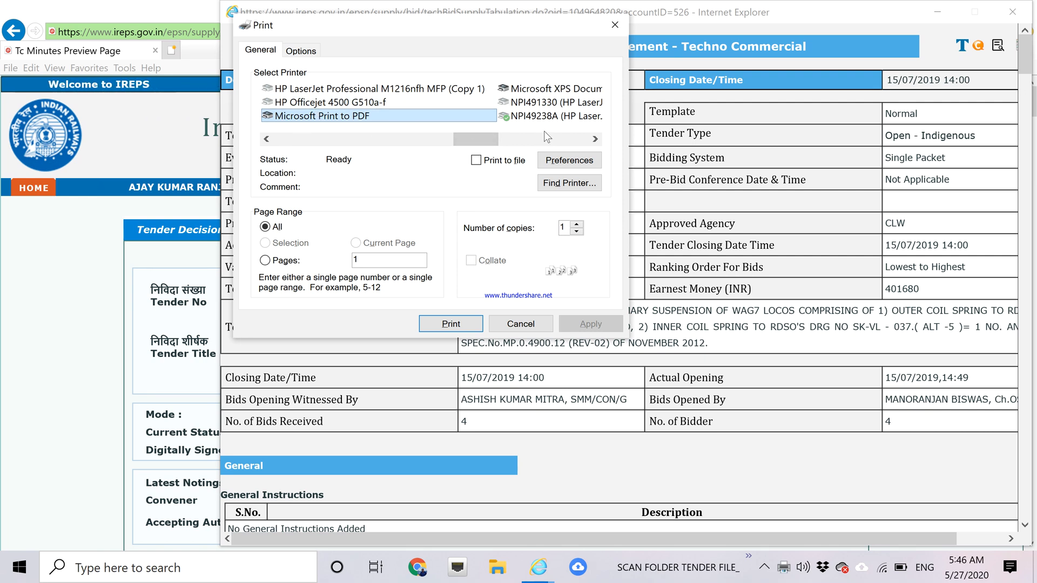
click(594, 140)
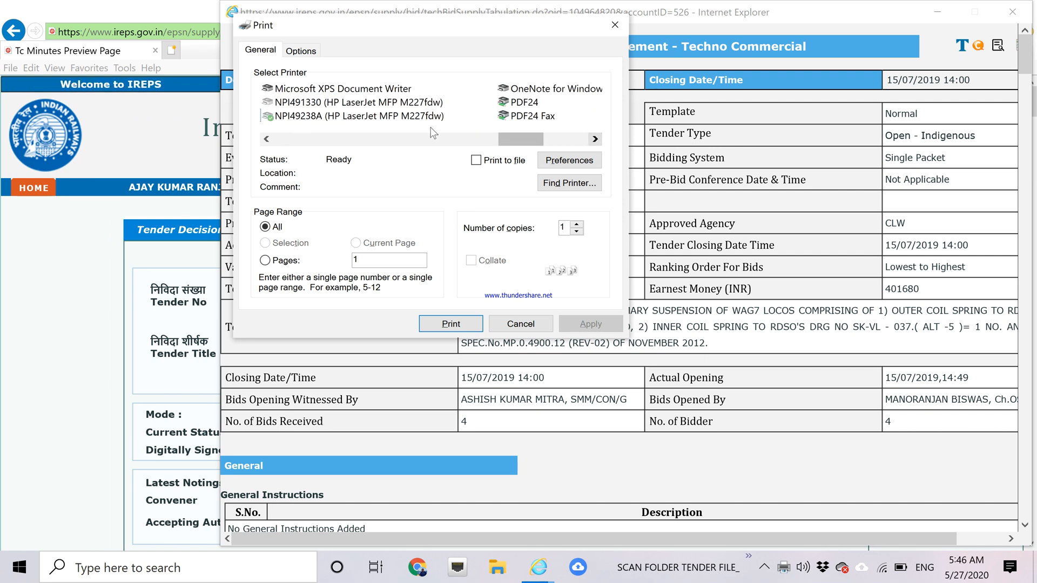
click(519, 104)
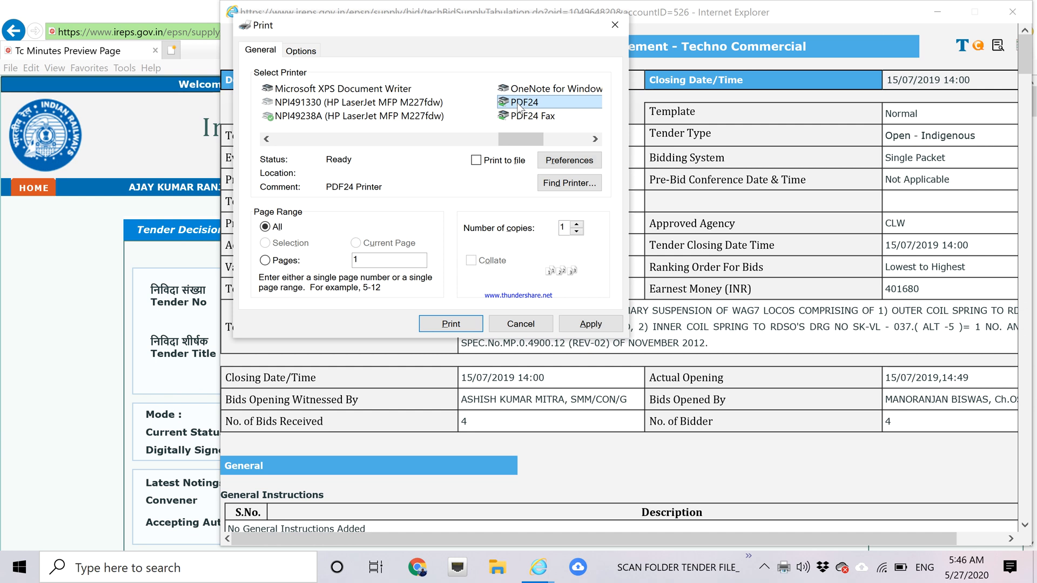
click(461, 323)
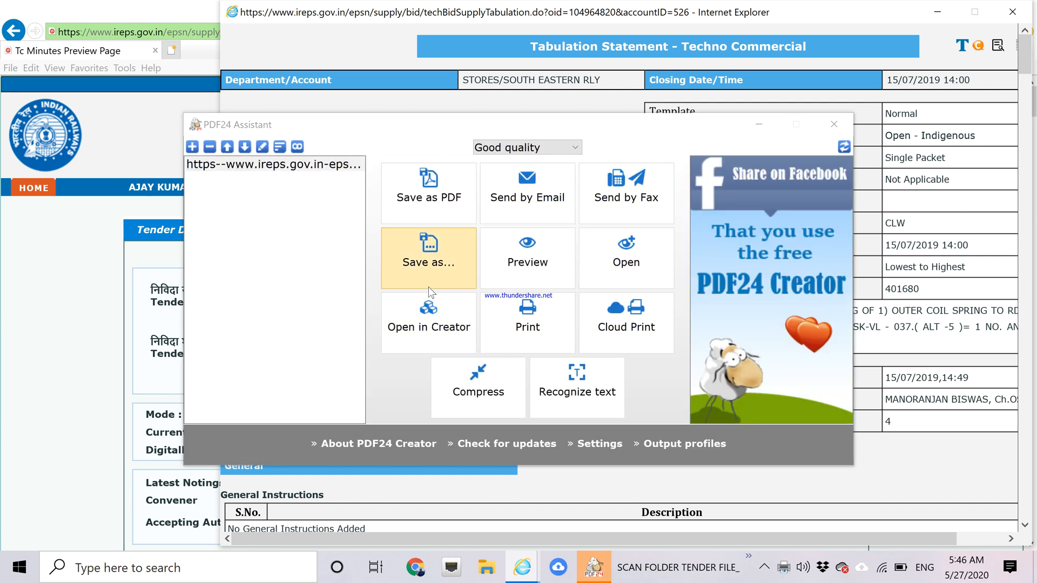
Choose Save as in PDF24 and browse through the scan folder to the 25191183 tender folder.
click(427, 192)
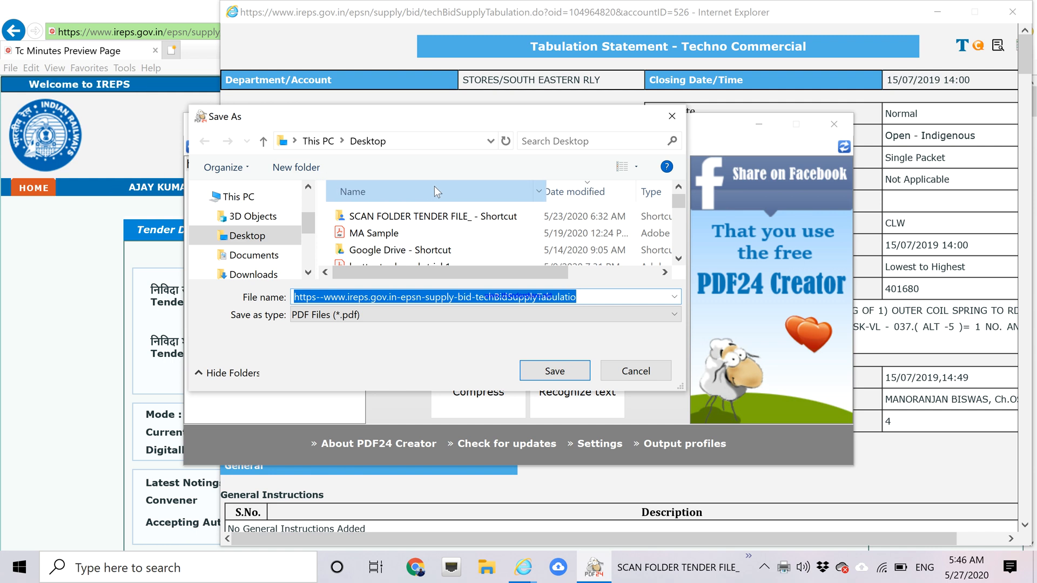
click(427, 192)
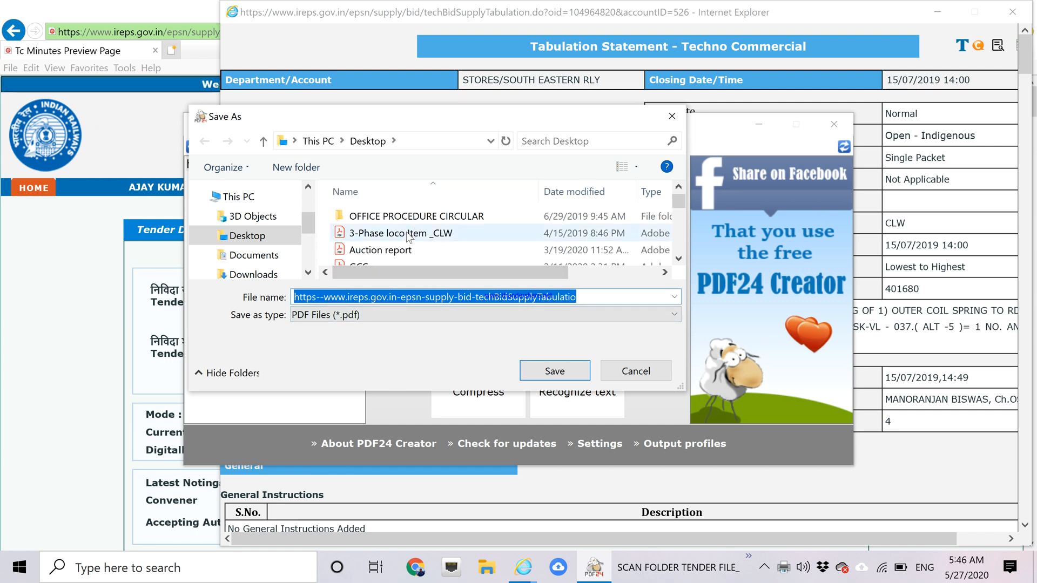
scroll(678, 258, down, 3)
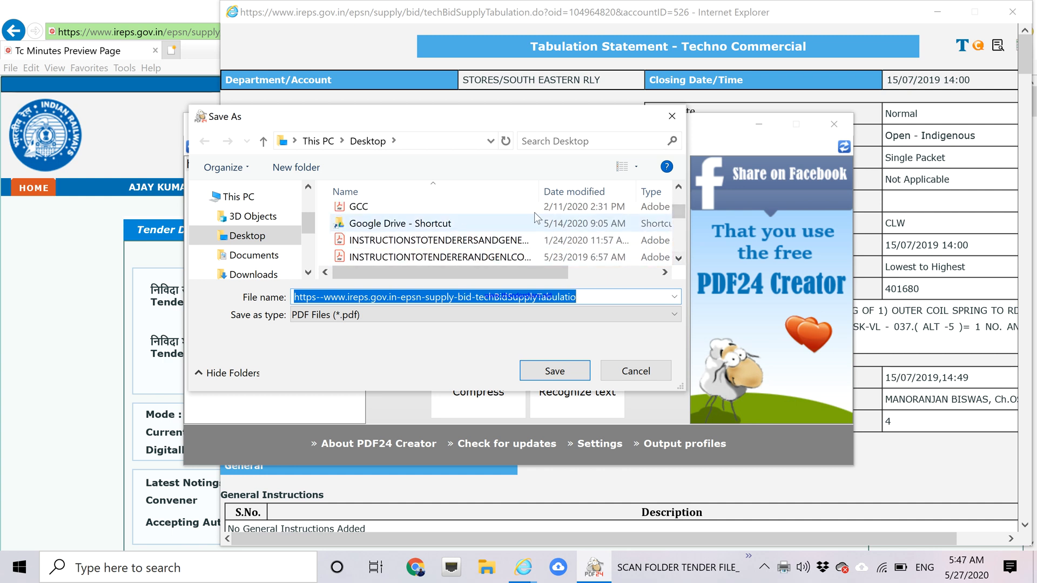
scroll(679, 193, up, 3)
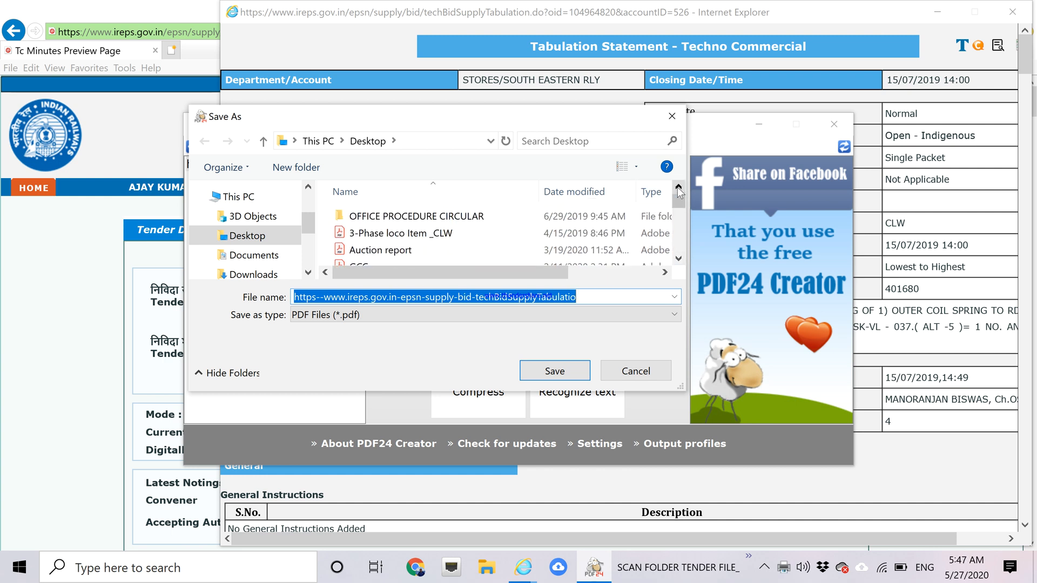
scroll(680, 258, down, 1)
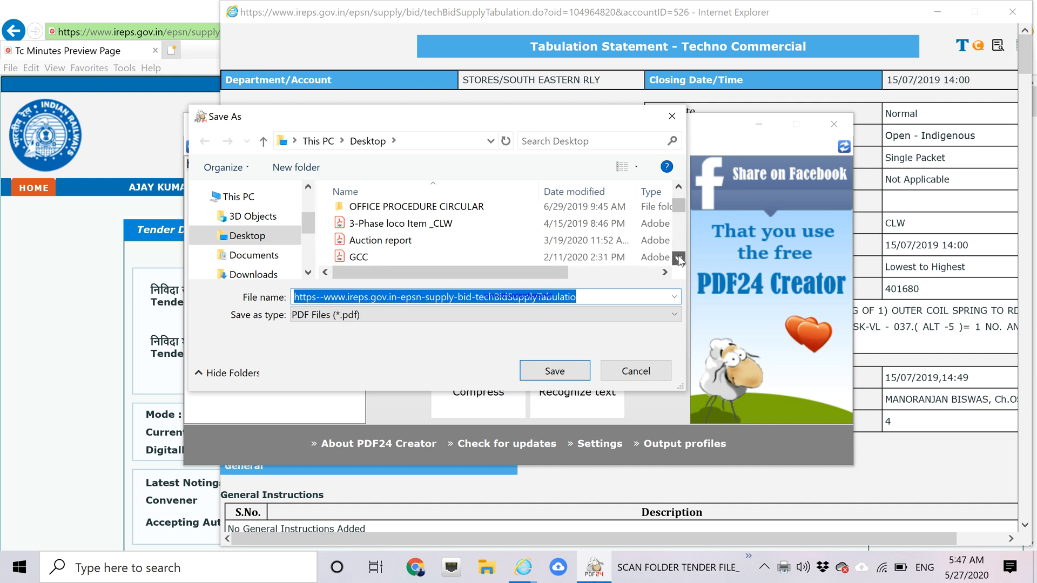
scroll(679, 258, down, 6)
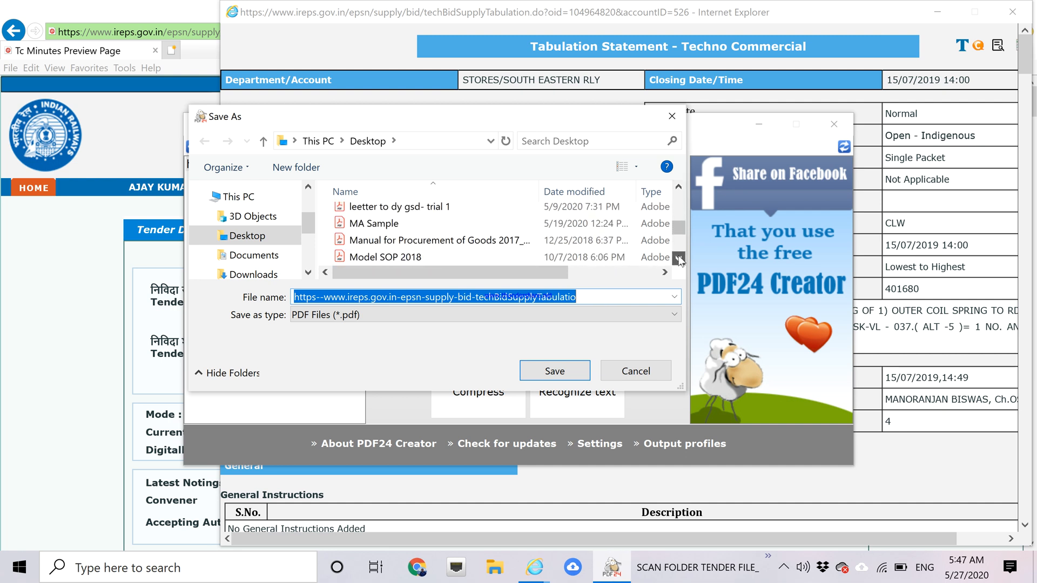
click(679, 258)
click(680, 258)
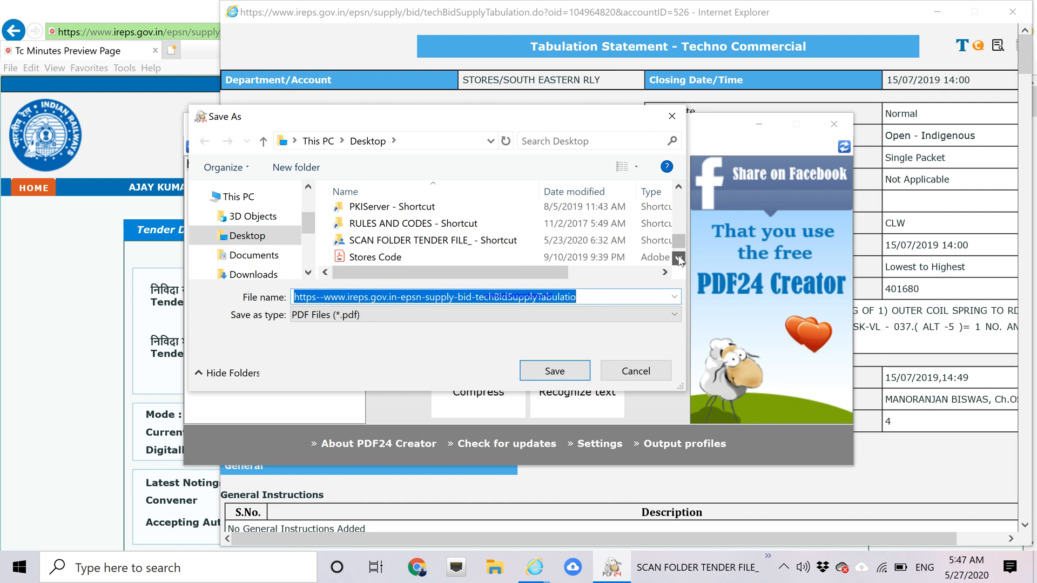
click(513, 243)
double_click(513, 241)
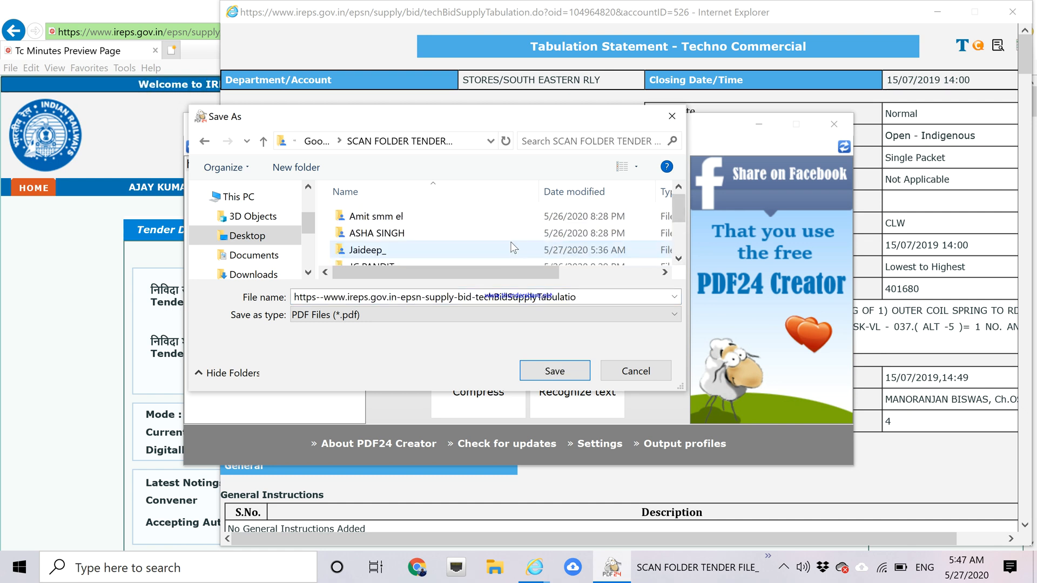
click(446, 236)
double_click(447, 234)
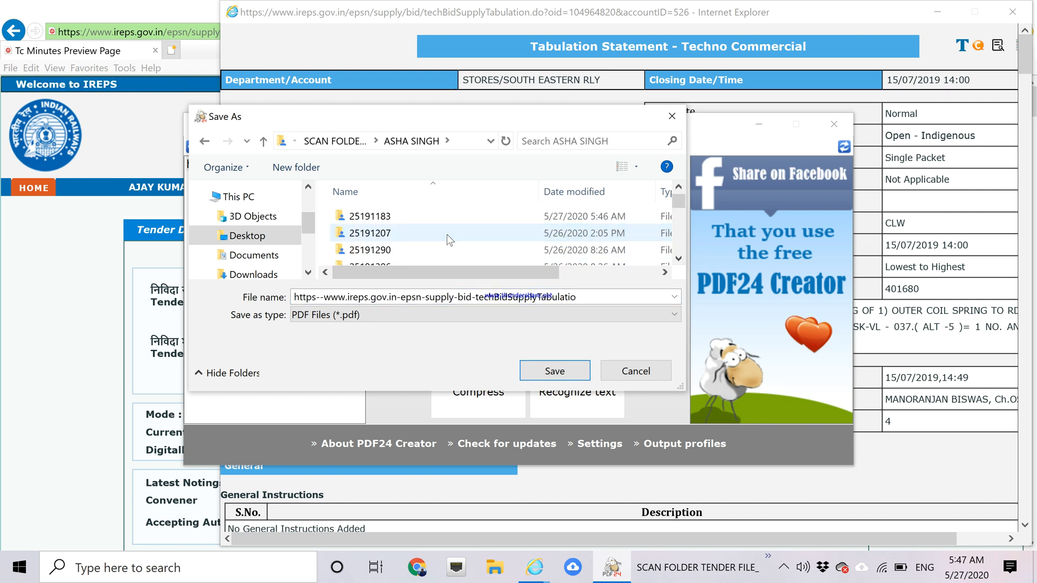
click(367, 218)
double_click(367, 218)
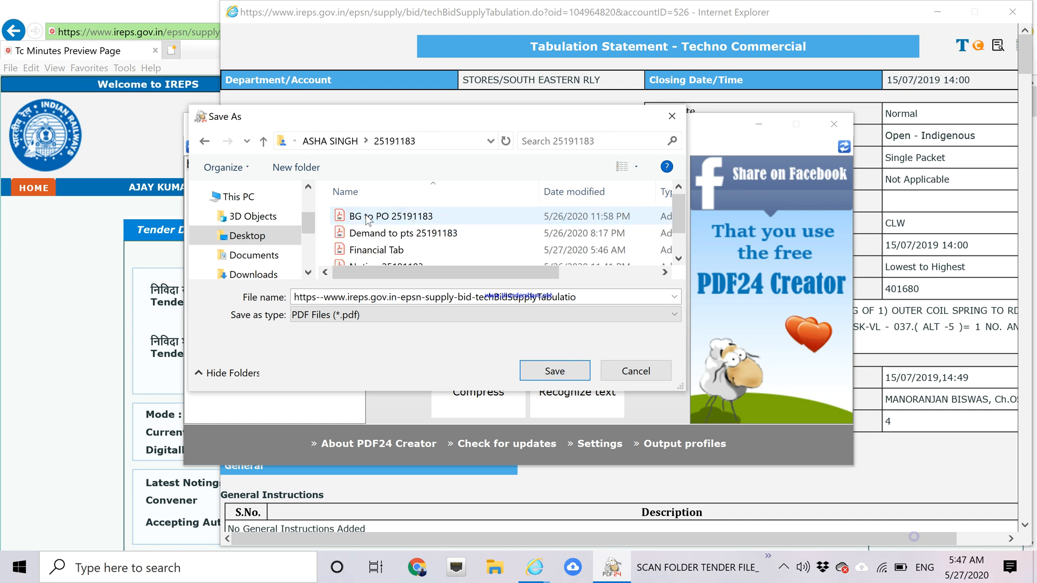
Save the tabulation PDF there as 'Coomercial Tabulation'.
double_click(577, 298)
text(Coomercial Ta)
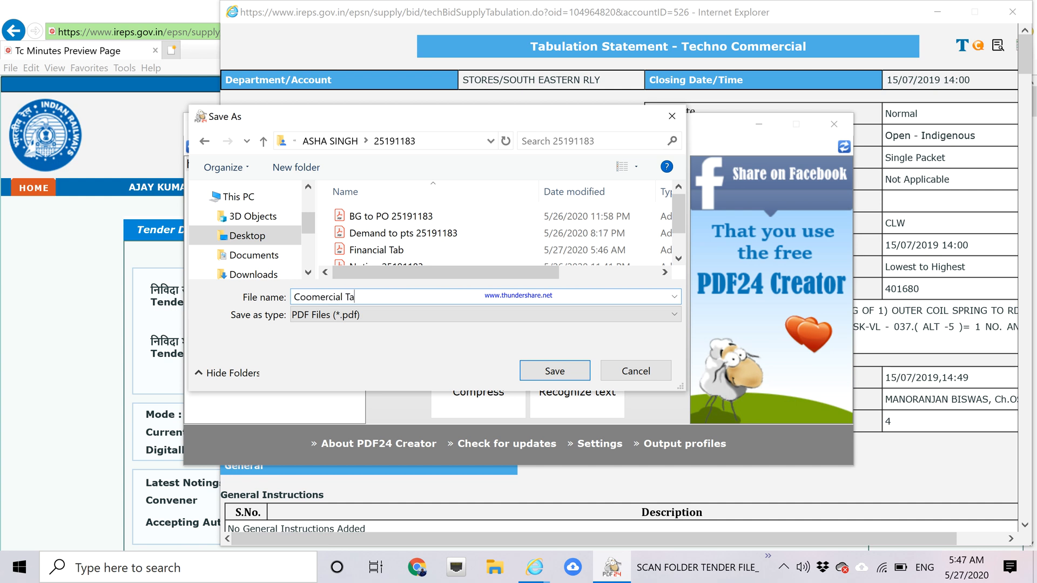
text(bulation)
click(550, 371)
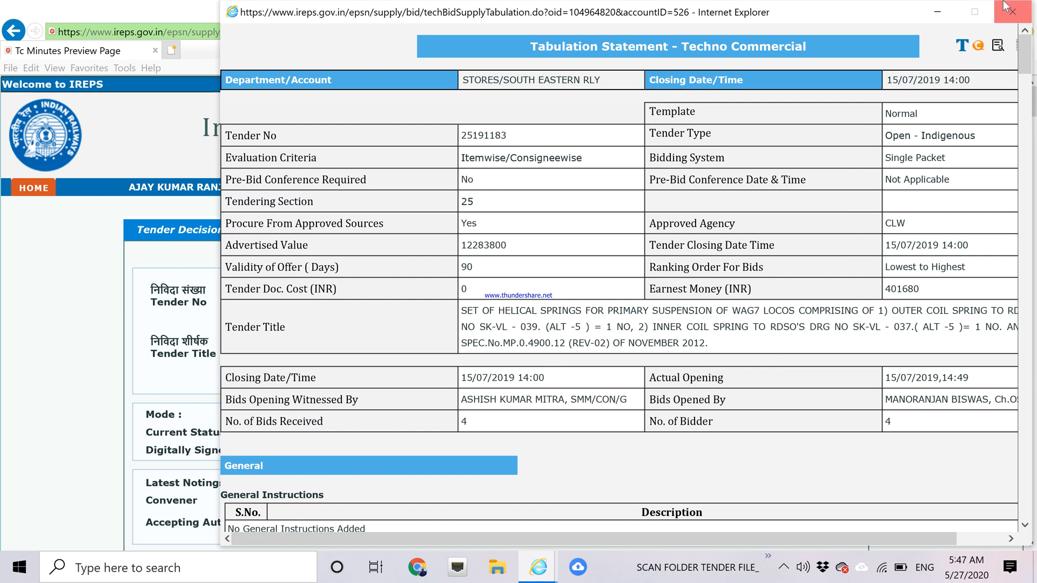
Close the tabulation window, open the tender-wise vendor payment report for 25191183, and bring up its Print dialog.
click(1003, 17)
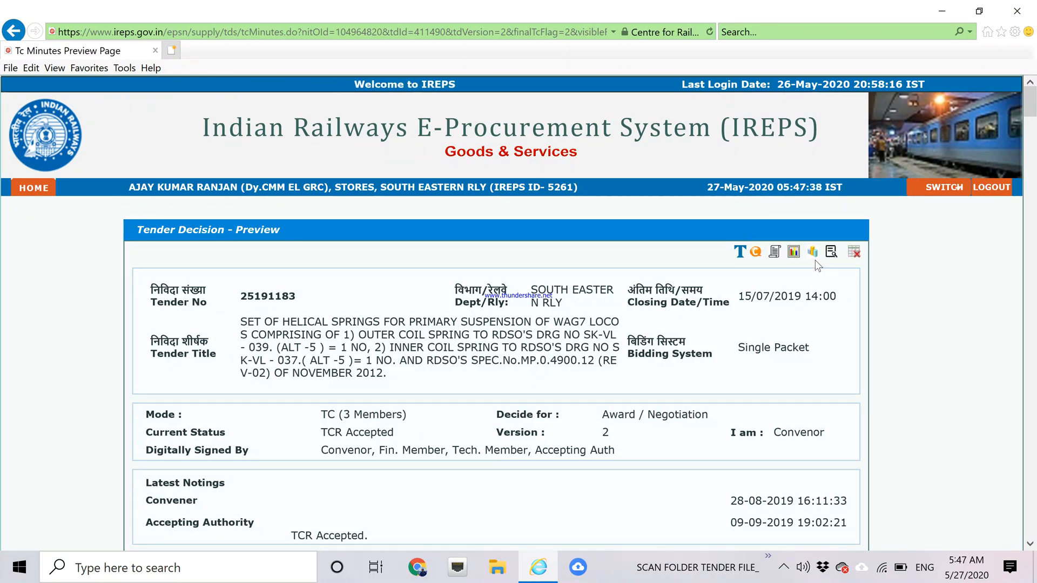
click(855, 258)
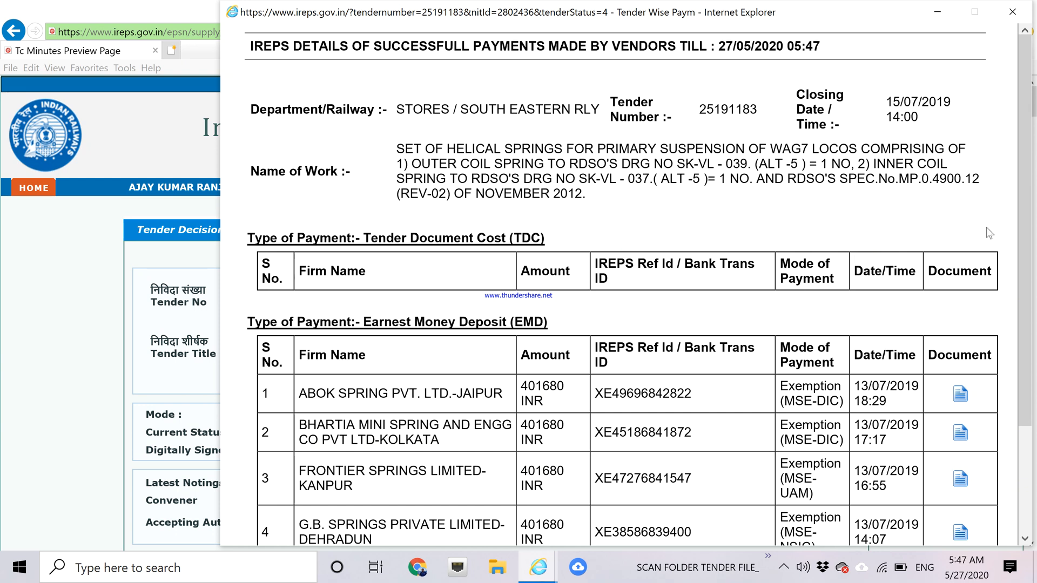
scroll(1033, 246, down, 3)
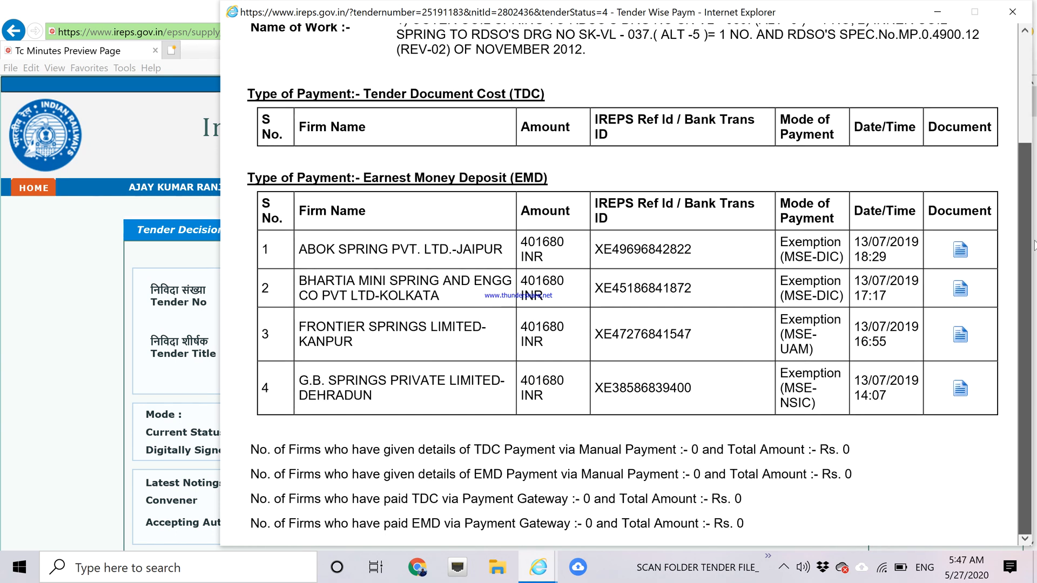
drag(1034, 246, 1027, 128)
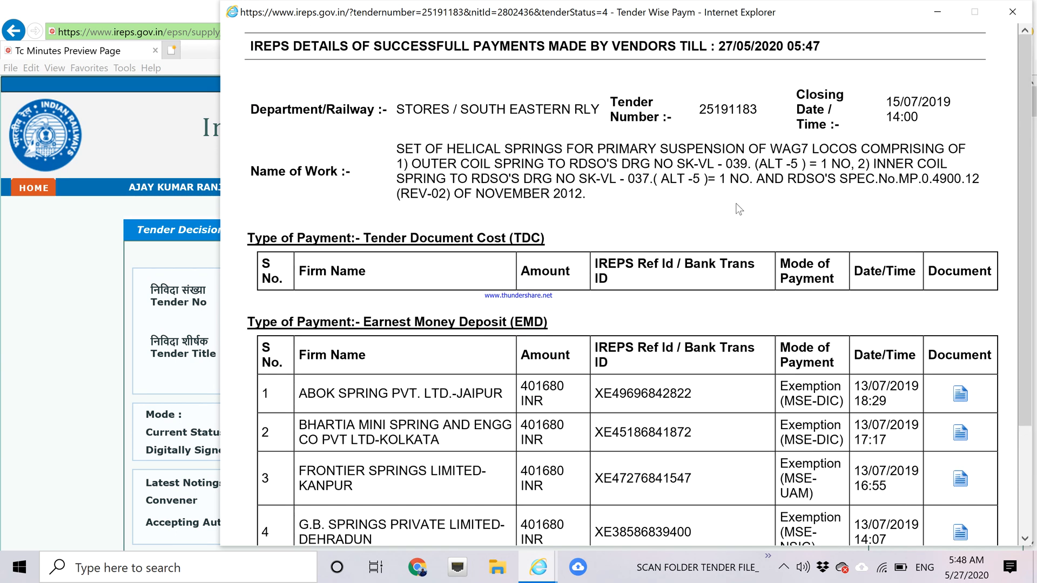
right_click(673, 220)
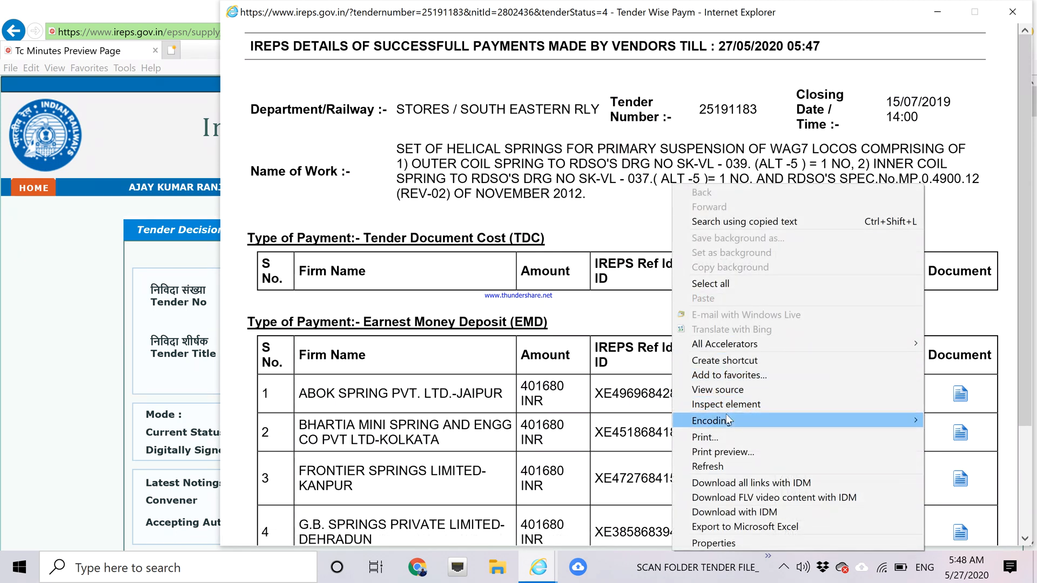
click(702, 437)
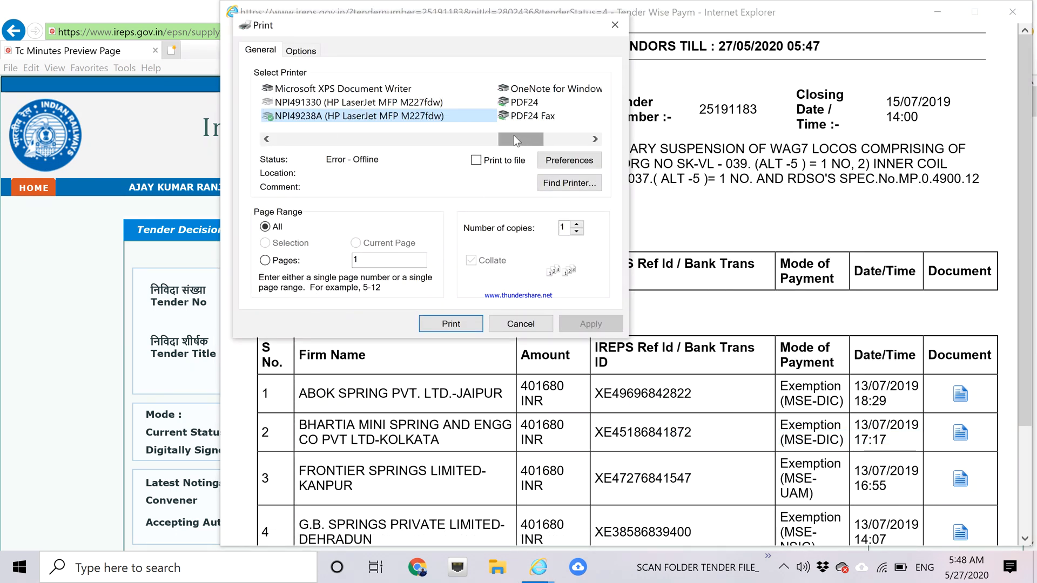
Print the payment report with Microsoft Print to PDF as 'EMD Payment report', then close its window.
click(266, 140)
click(298, 115)
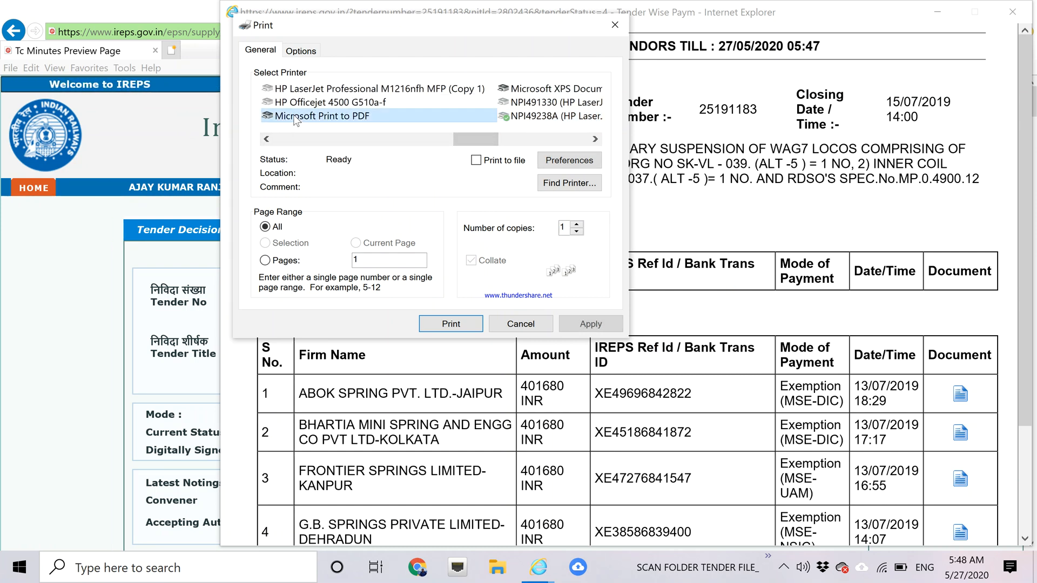
click(450, 324)
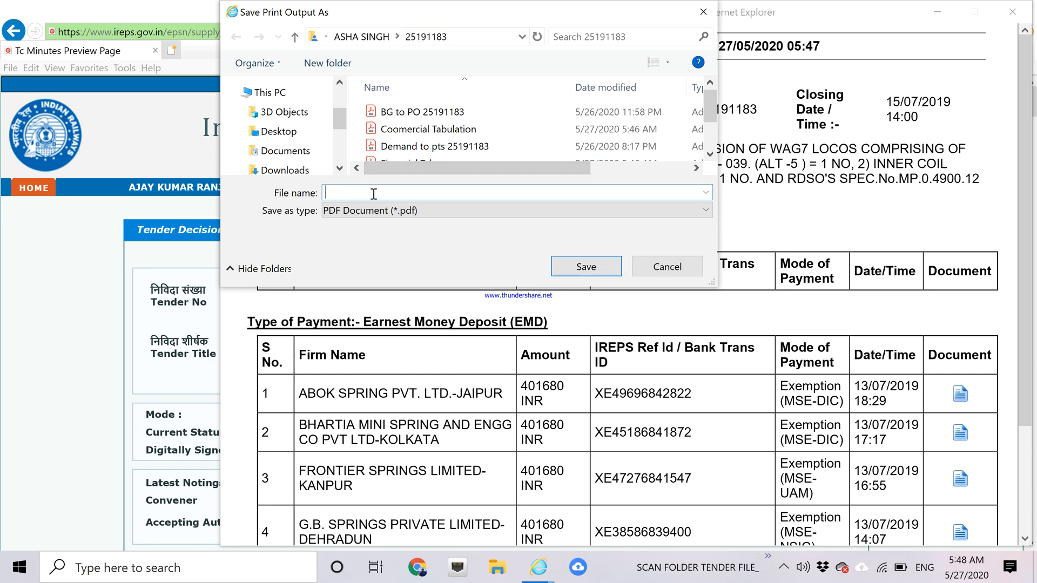
text(EMD Payment report)
click(587, 267)
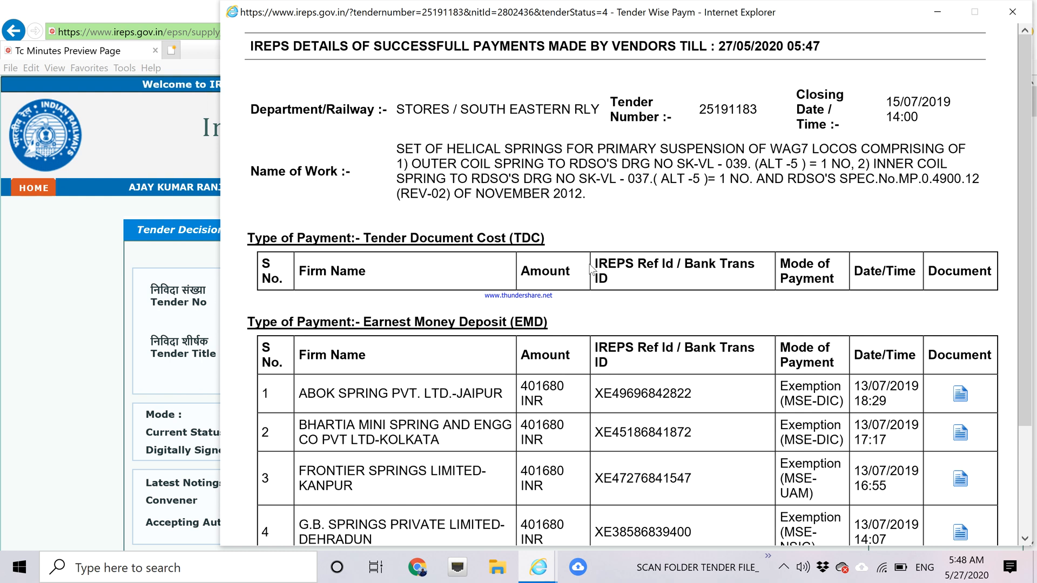
click(1012, 11)
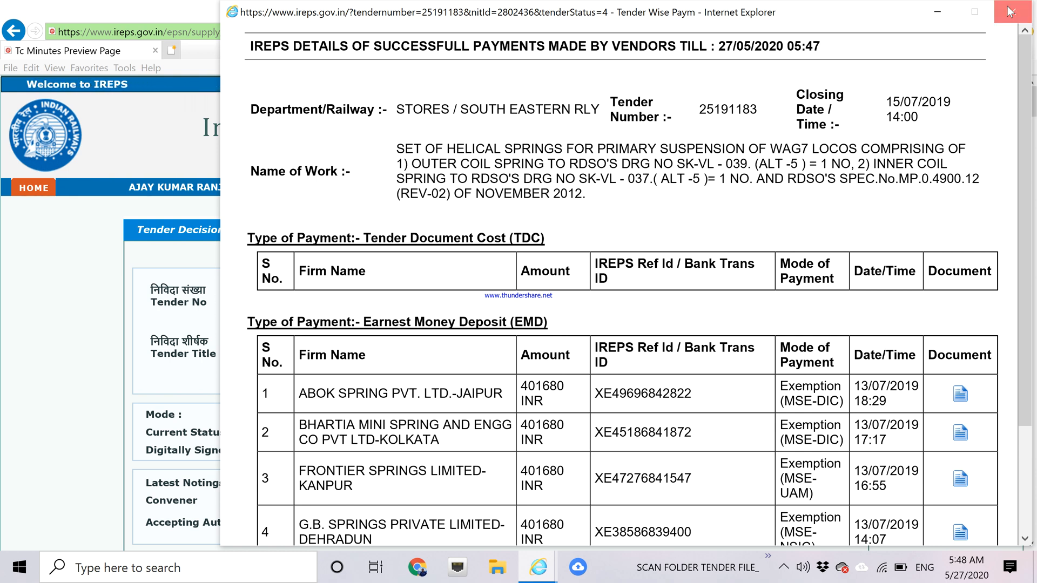
Print the Tender Decision preview for 25191183 with Microsoft Print to PDF and save the file.
right_click(1031, 109)
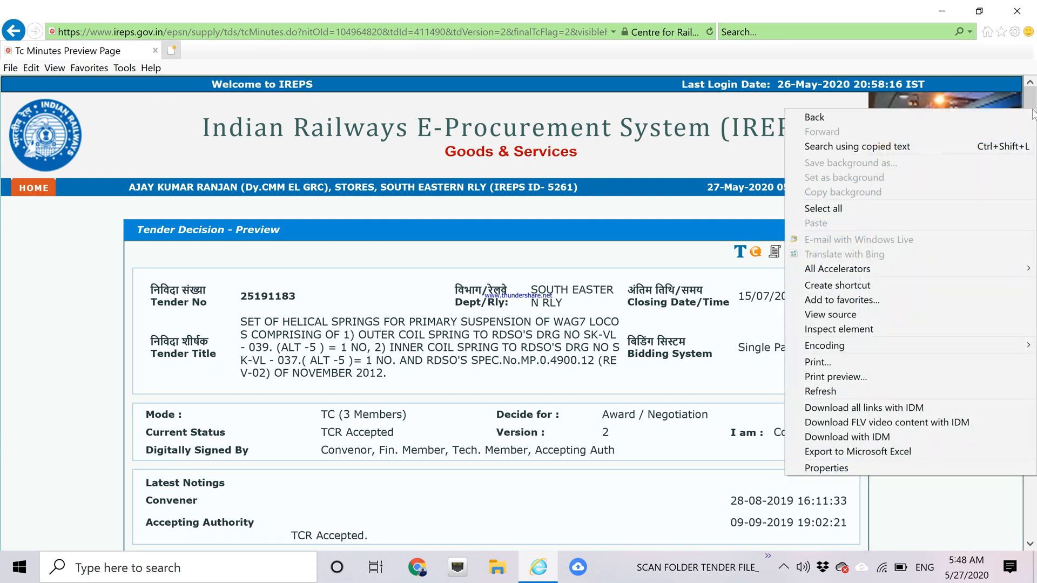
click(1033, 110)
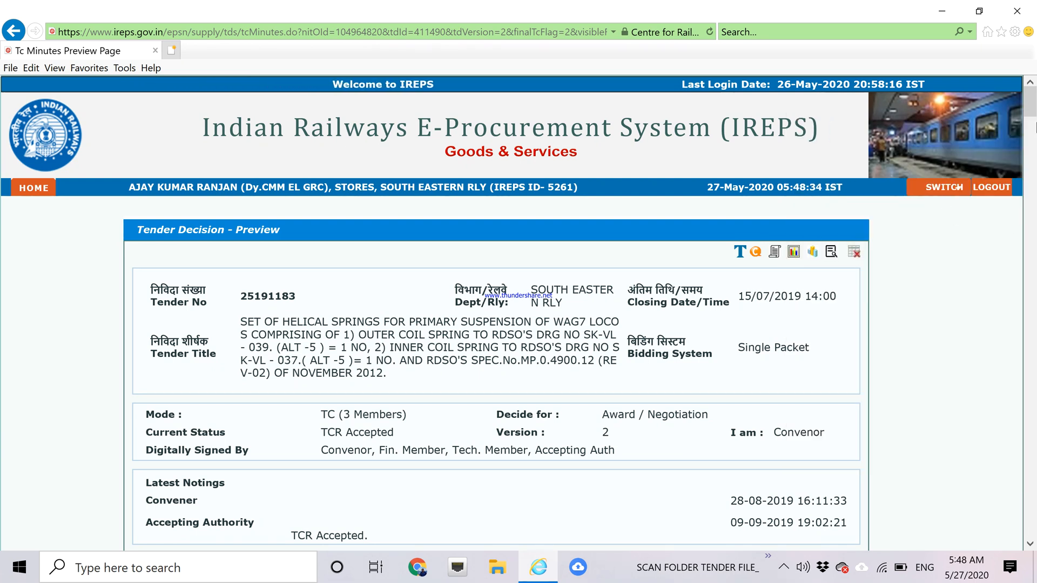
drag(1033, 110, 1033, 113)
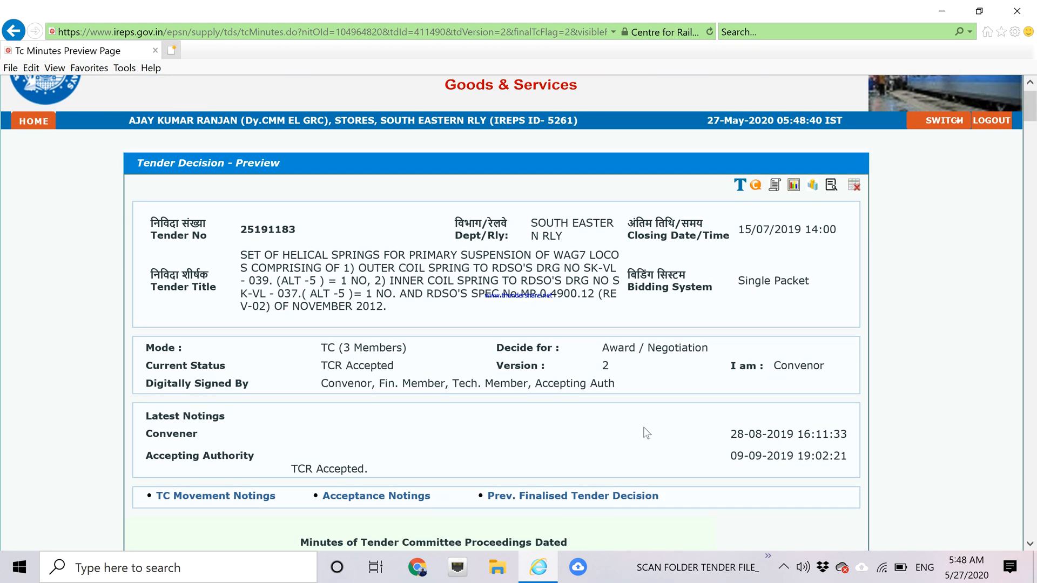
key(ctrl+p)
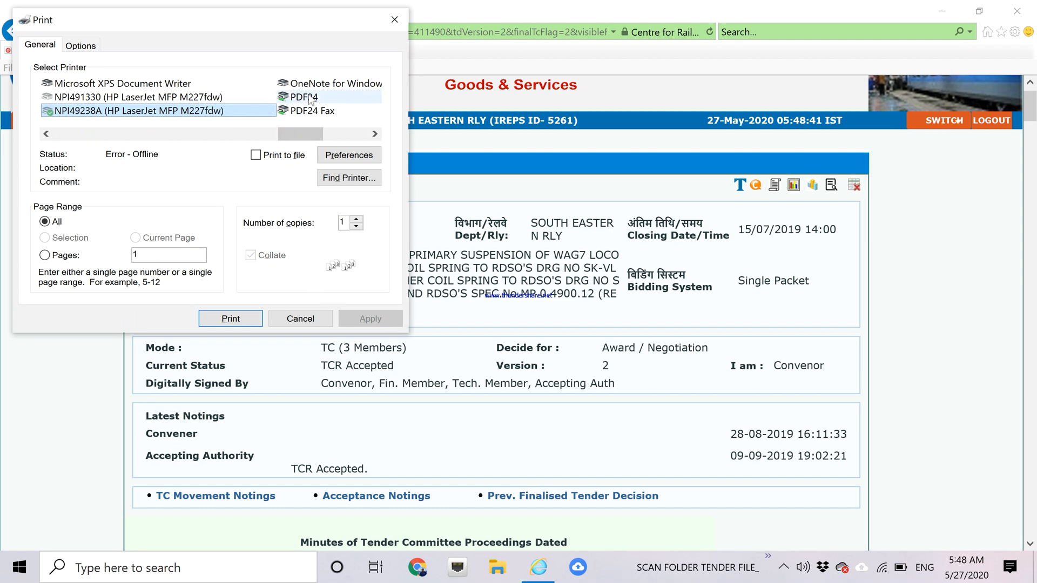
click(47, 134)
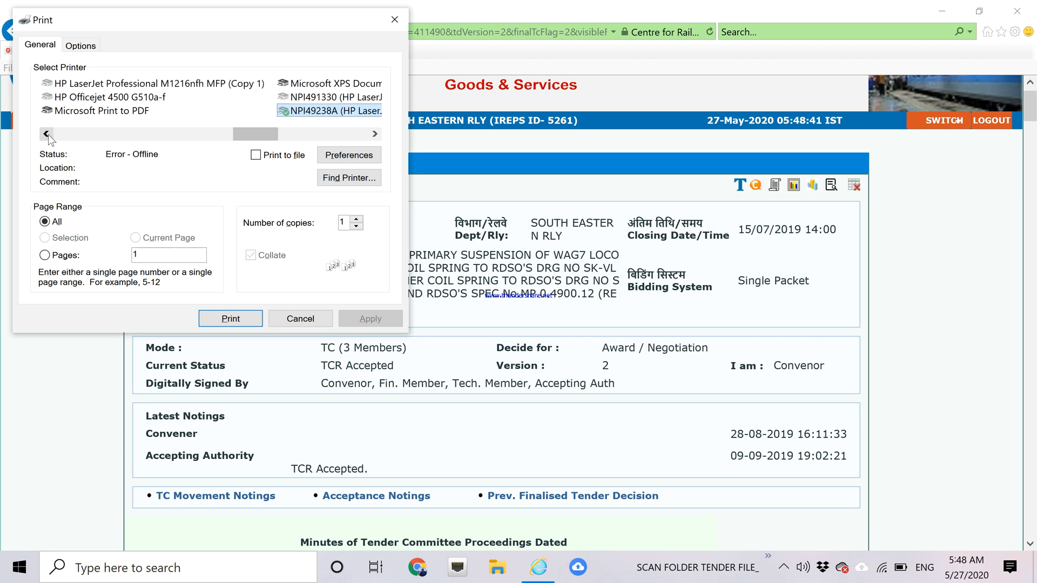
click(106, 115)
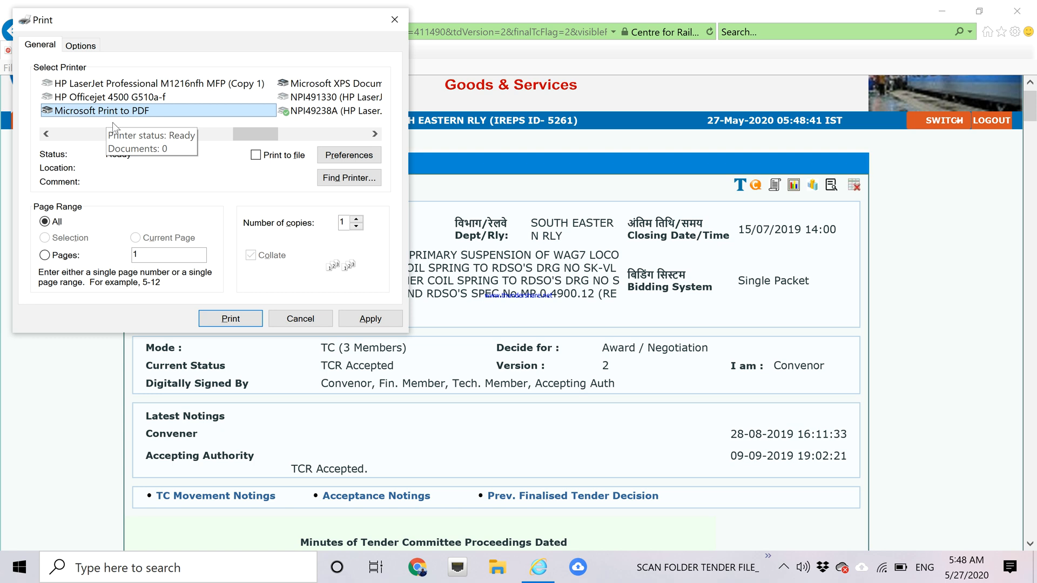
click(231, 319)
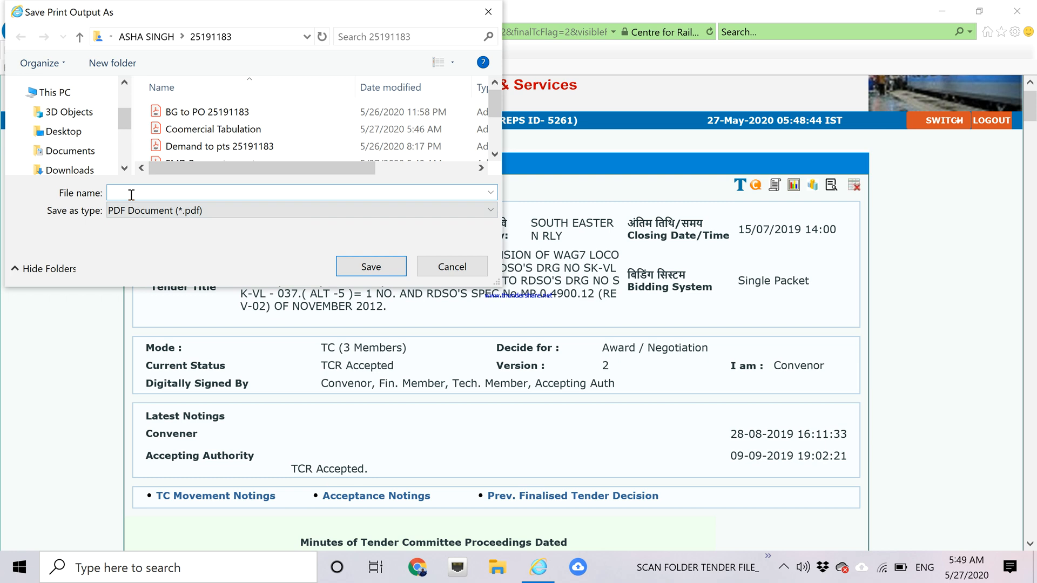
text(cceptance)
click(363, 268)
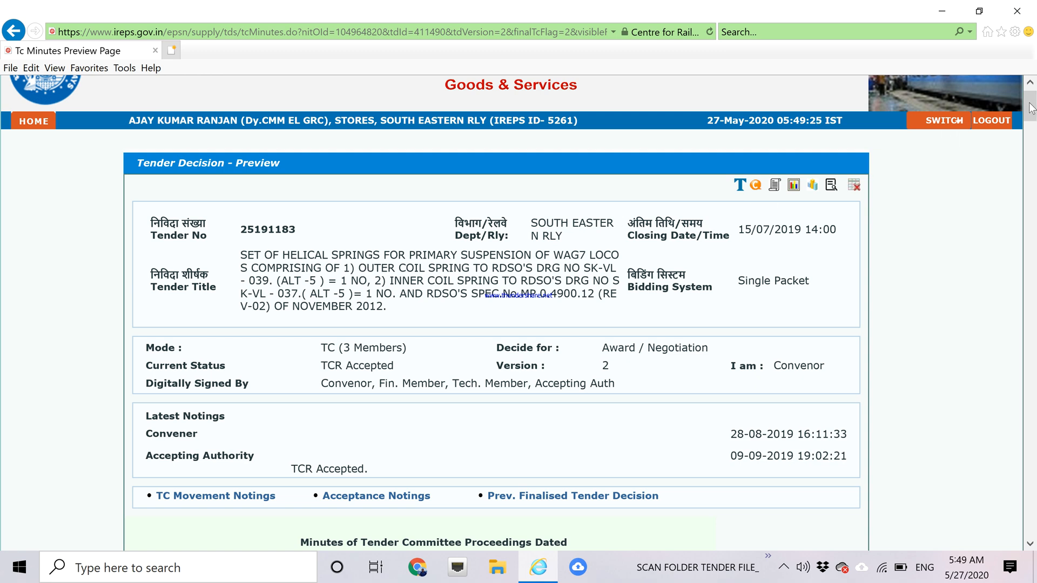
drag(1029, 104, 1029, 102)
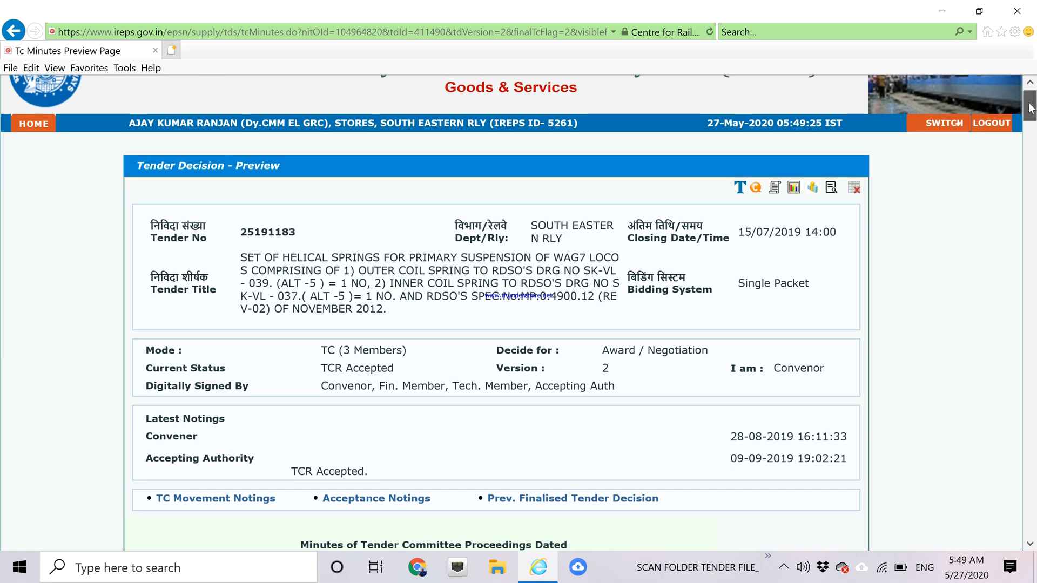
Minimize the browser, then open and close the scan folder on the desktop.
click(949, 16)
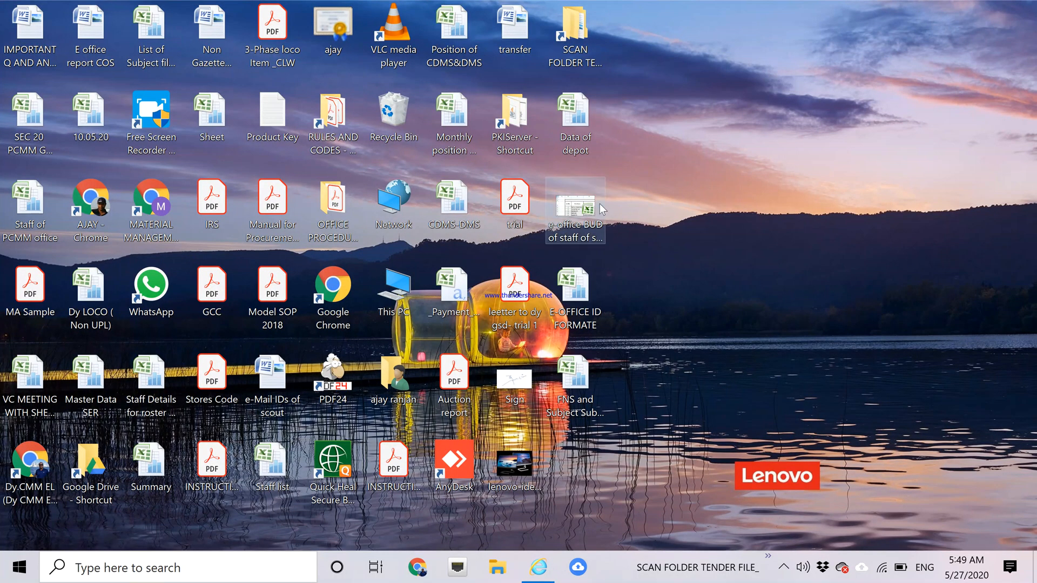
double_click(569, 38)
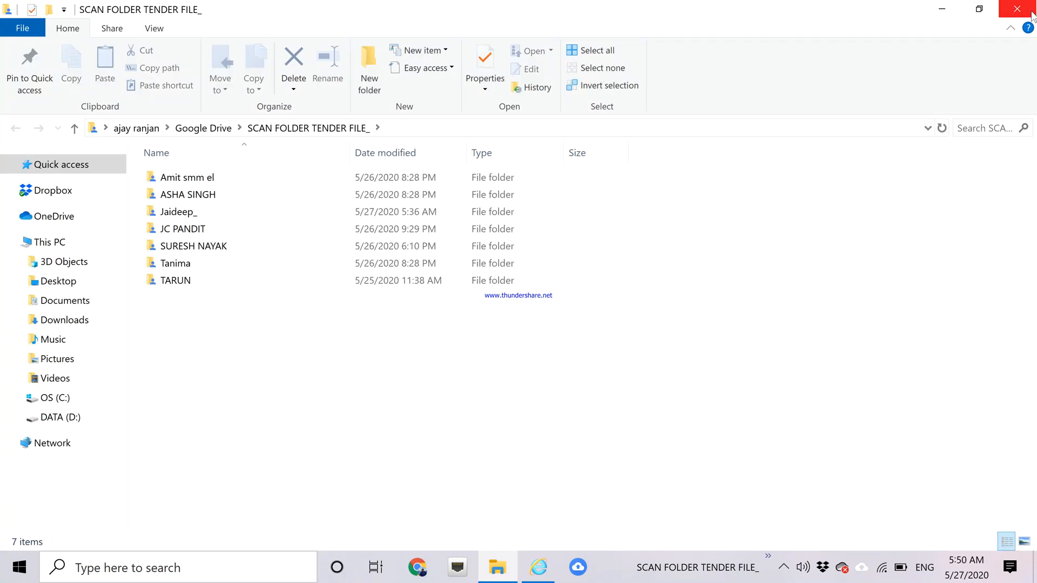
click(1017, 10)
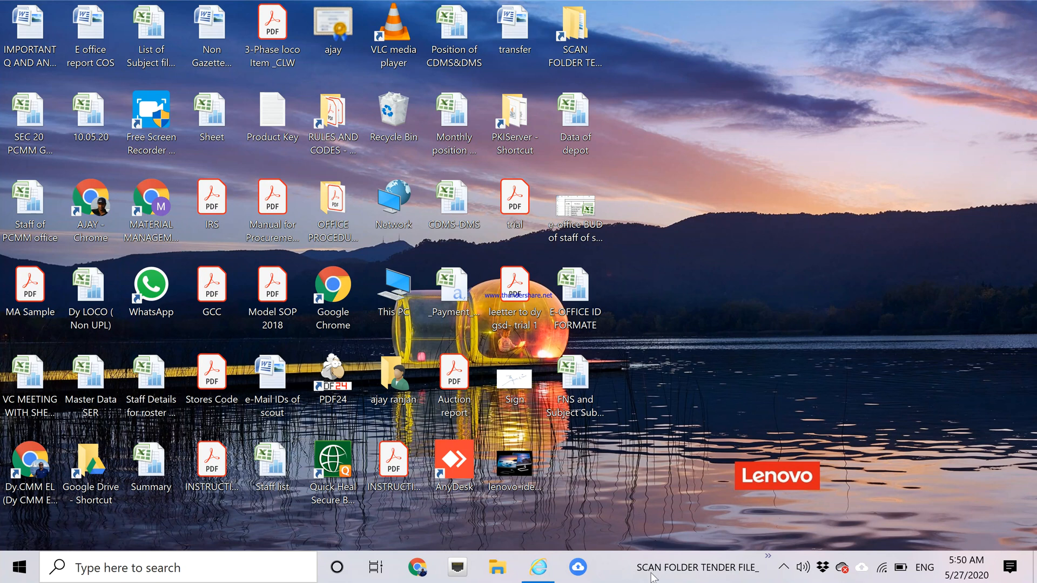
Add a new taskbar toolbar from the PKIServer shortcut on the Desktop.
right_click(613, 571)
click(614, 571)
right_click(617, 576)
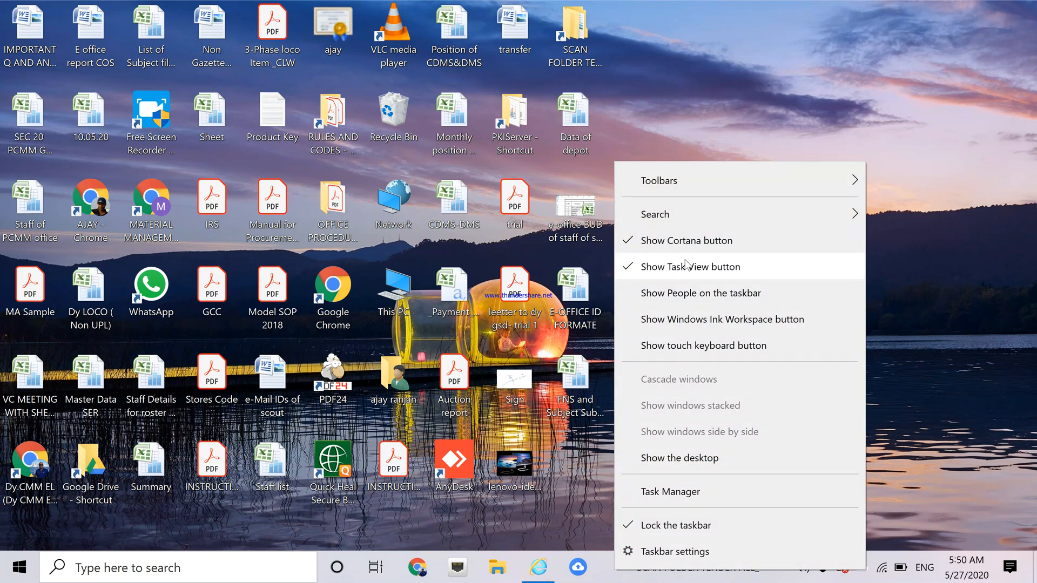
mouse_move(669, 187)
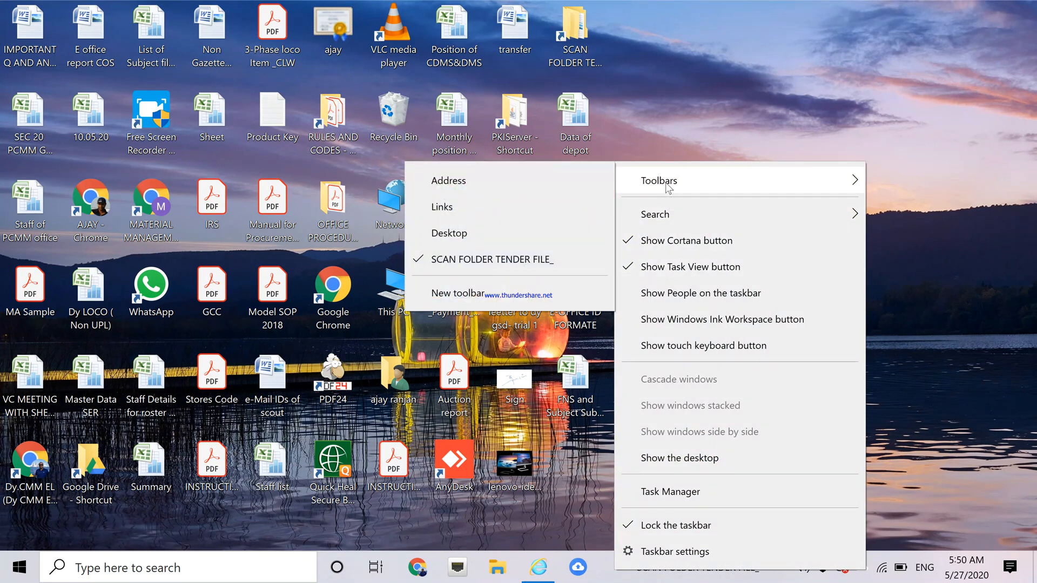
click(462, 281)
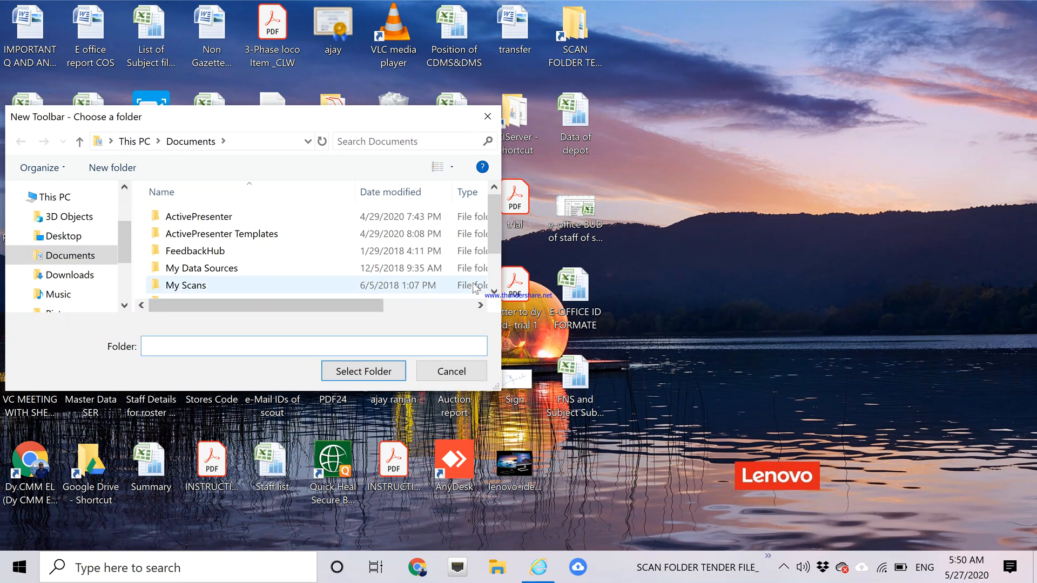
click(140, 146)
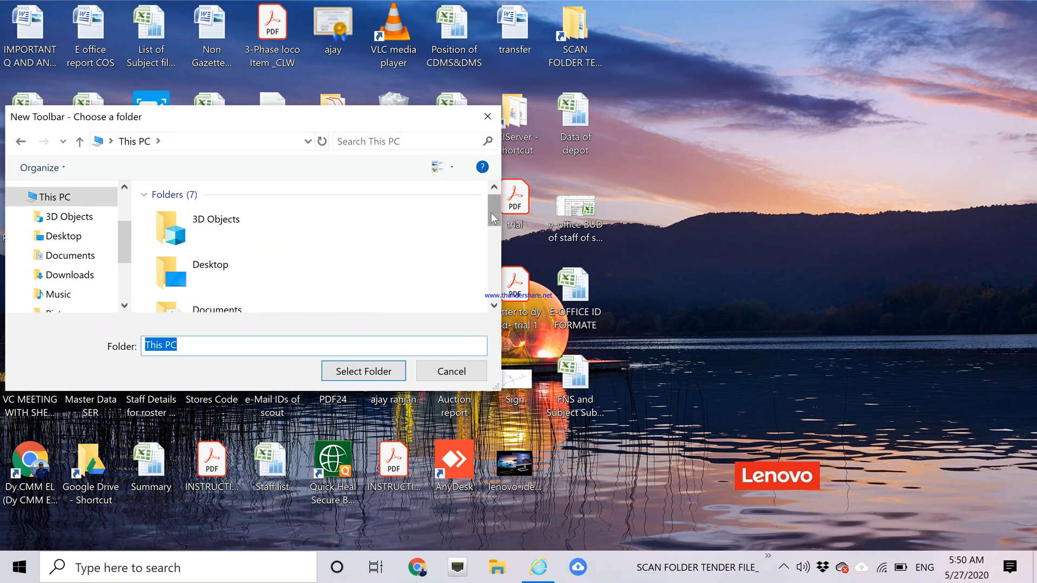
mouse_move(492, 218)
mouse_down()
mouse_move(495, 283)
mouse_move(496, 223)
mouse_move(484, 201)
mouse_up()
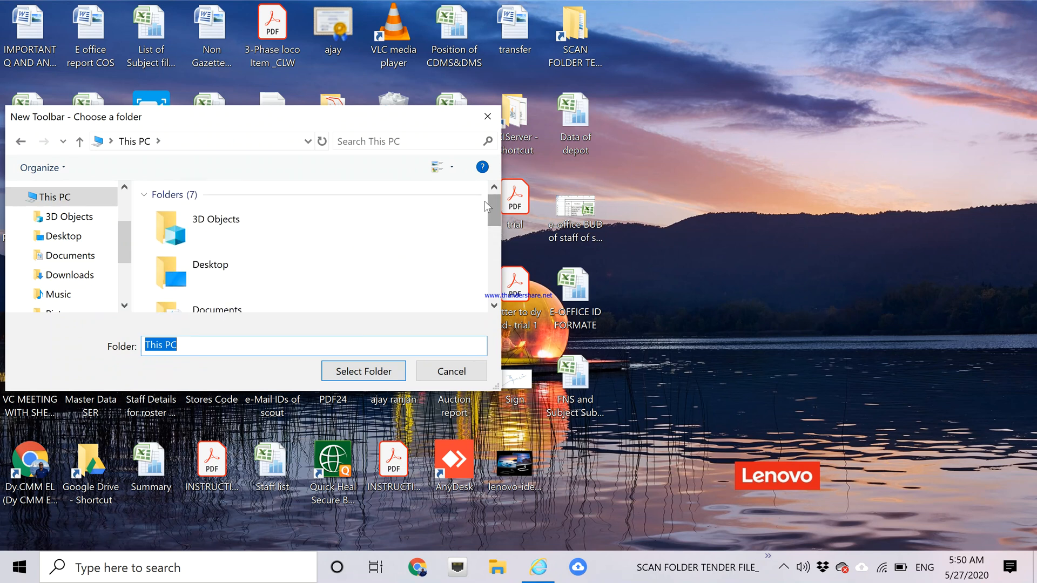
double_click(209, 273)
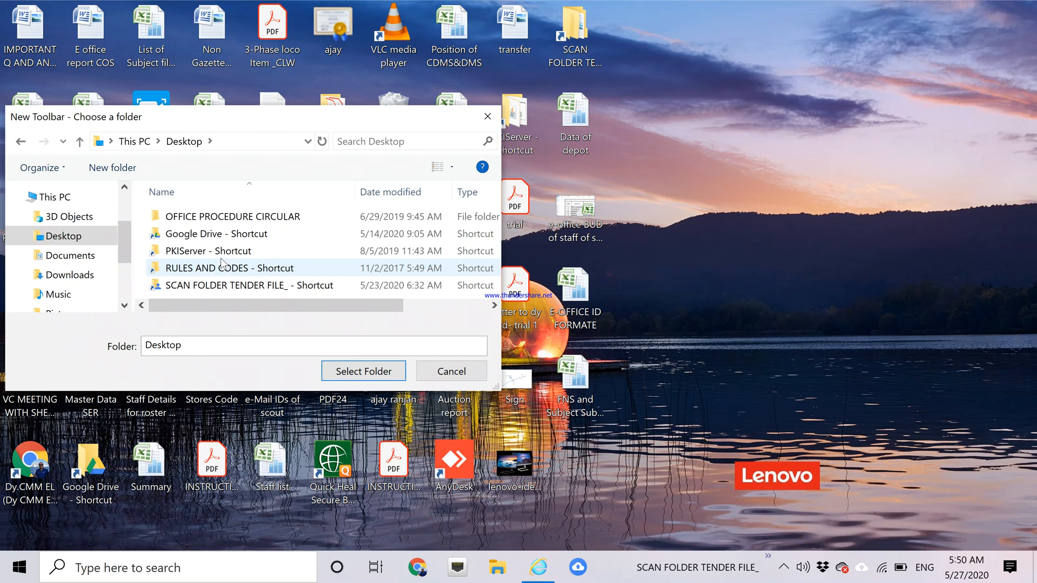
click(213, 253)
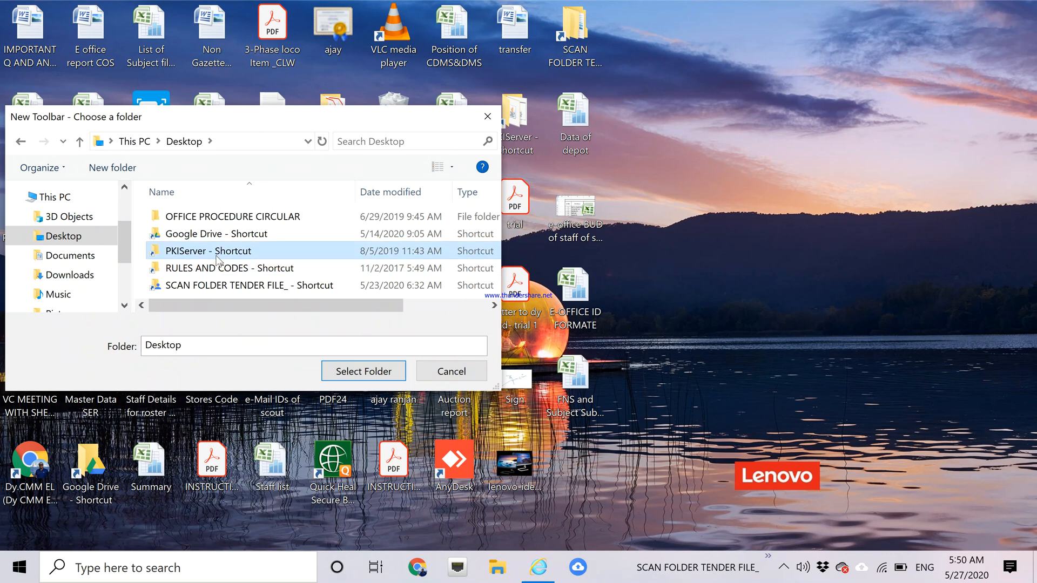
click(368, 378)
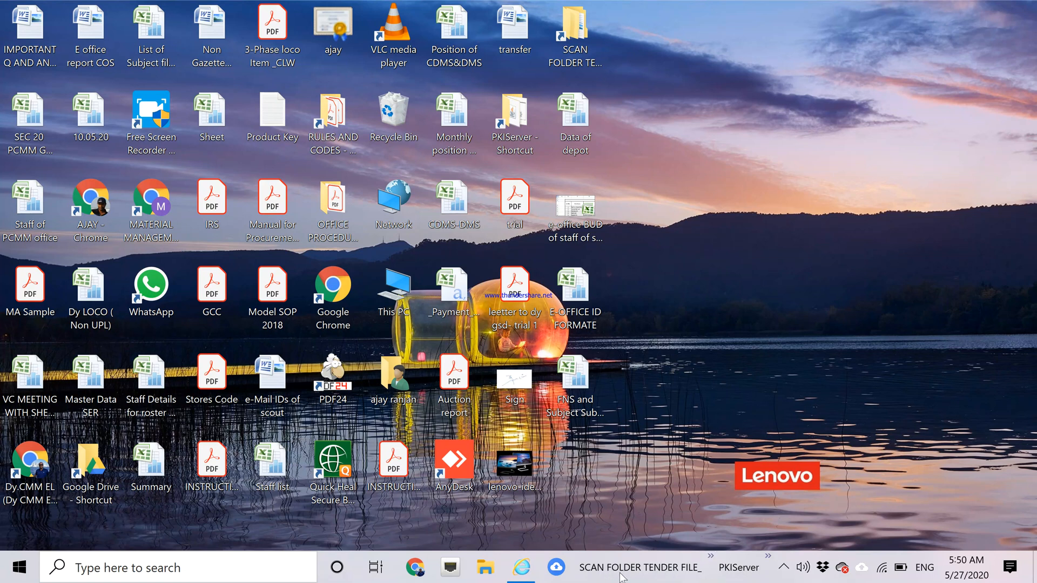
Remove the PKIServer toolbar from the taskbar.
right_click(742, 573)
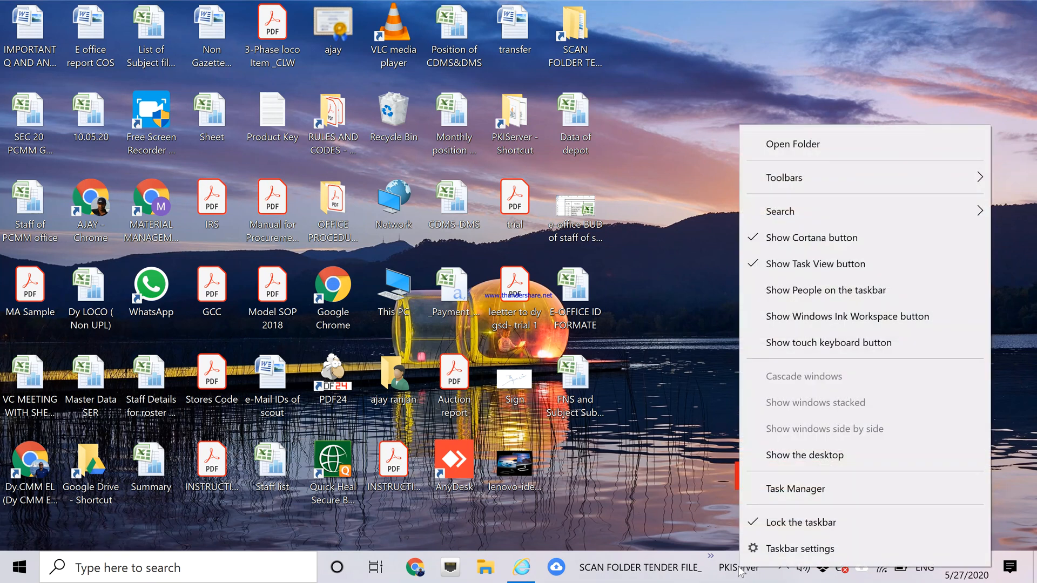
mouse_move(809, 182)
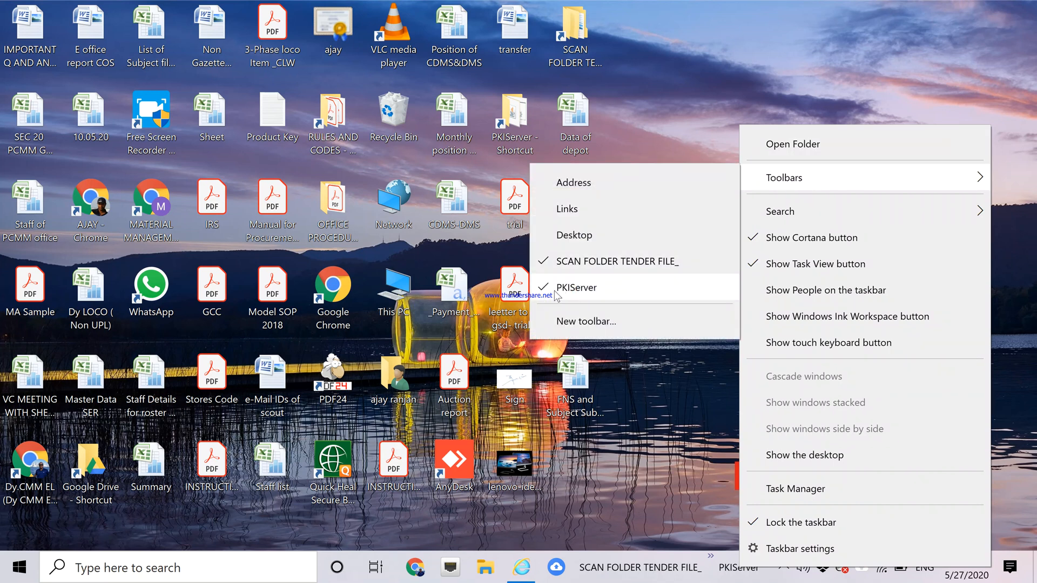
click(546, 291)
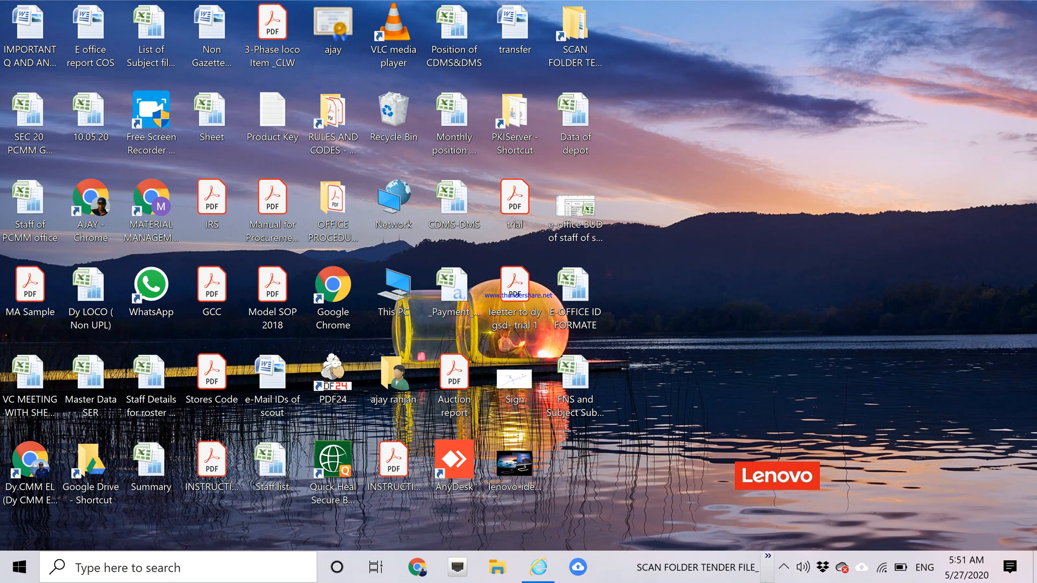
Open the 25191183 folder from the scan folder's taskbar toolbar.
click(771, 563)
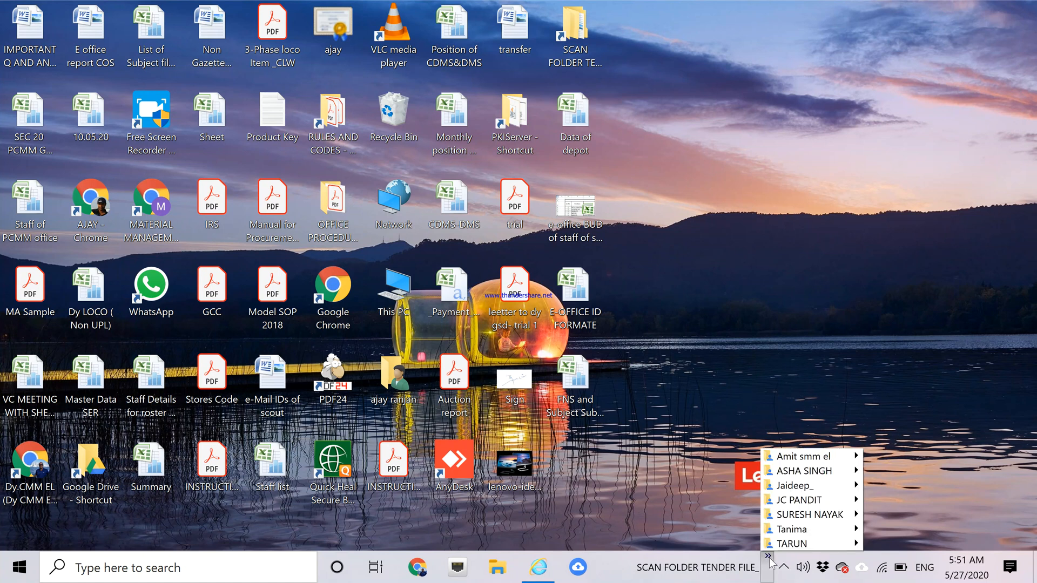
mouse_move(796, 475)
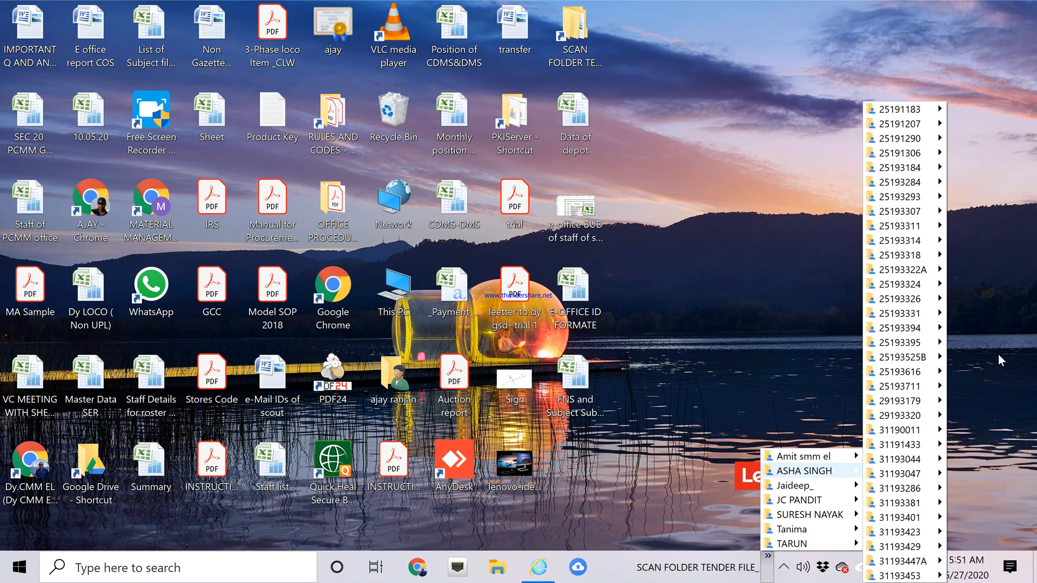
mouse_move(893, 111)
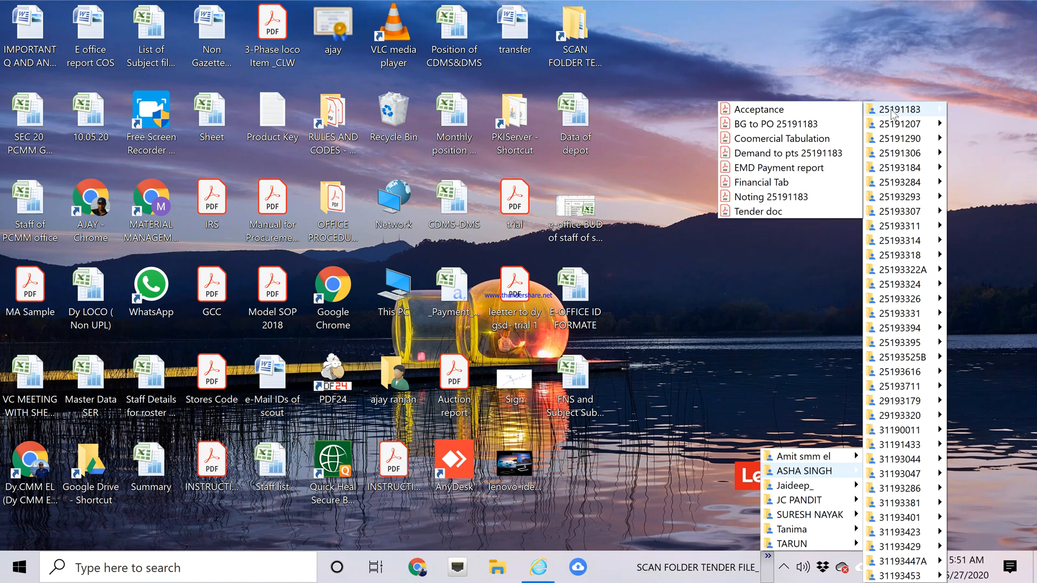
click(891, 110)
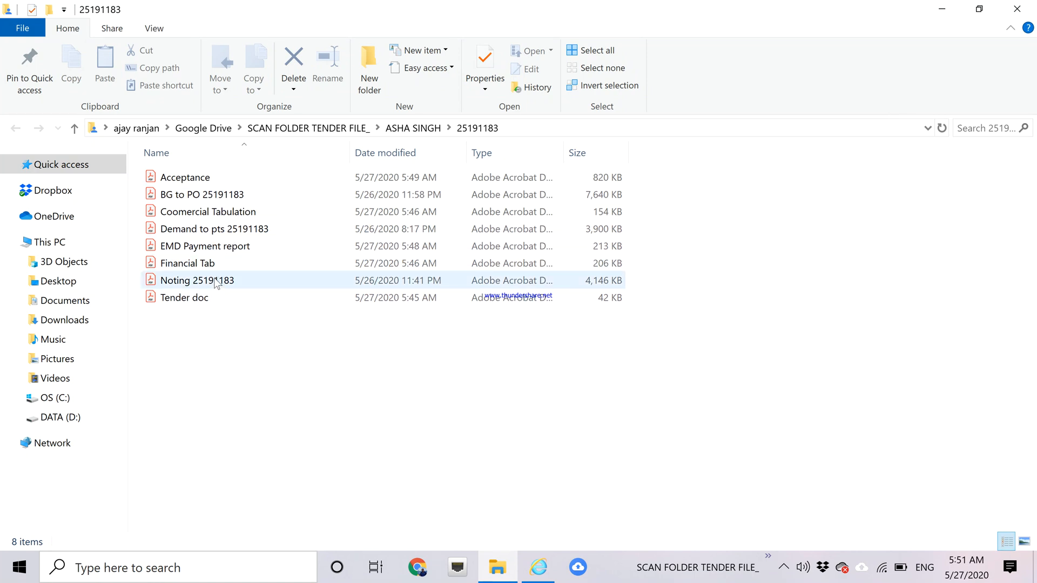
Rename 'Demand to pts 25191183' to 'A-Demand to pts 25191183'.
click(190, 231)
double_click(189, 229)
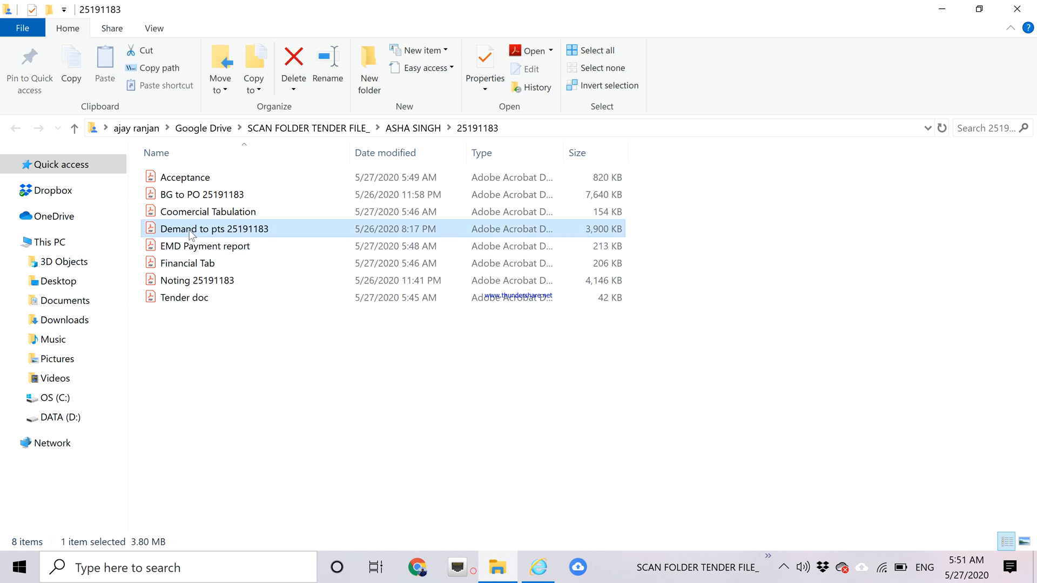
right_click(188, 232)
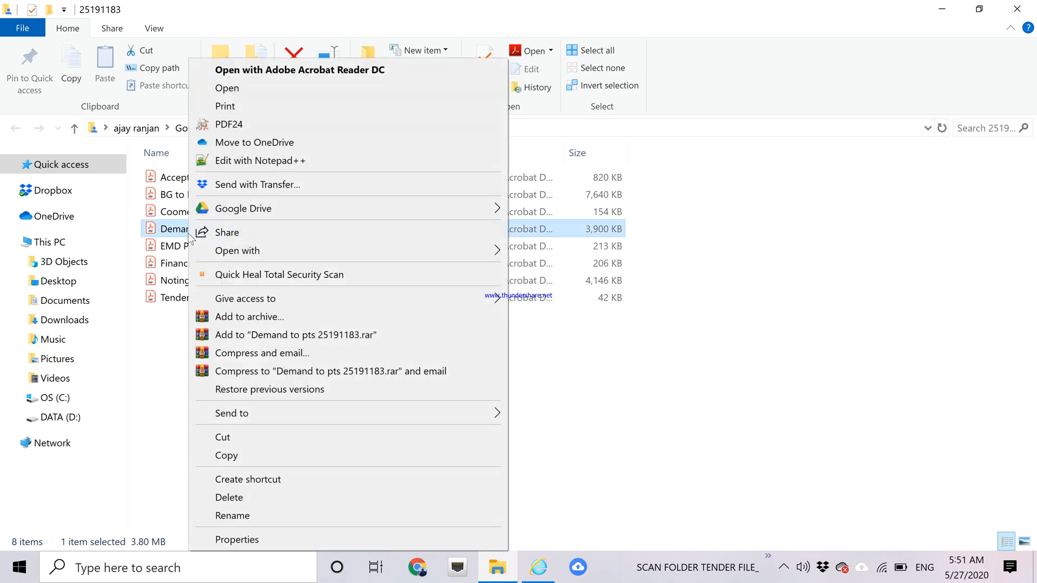
click(238, 515)
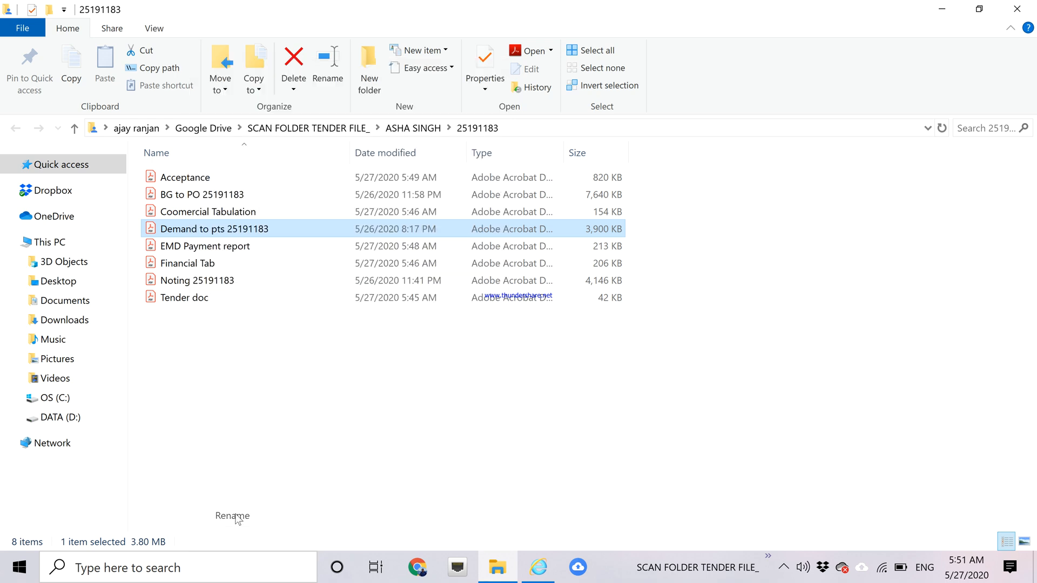
click(161, 232)
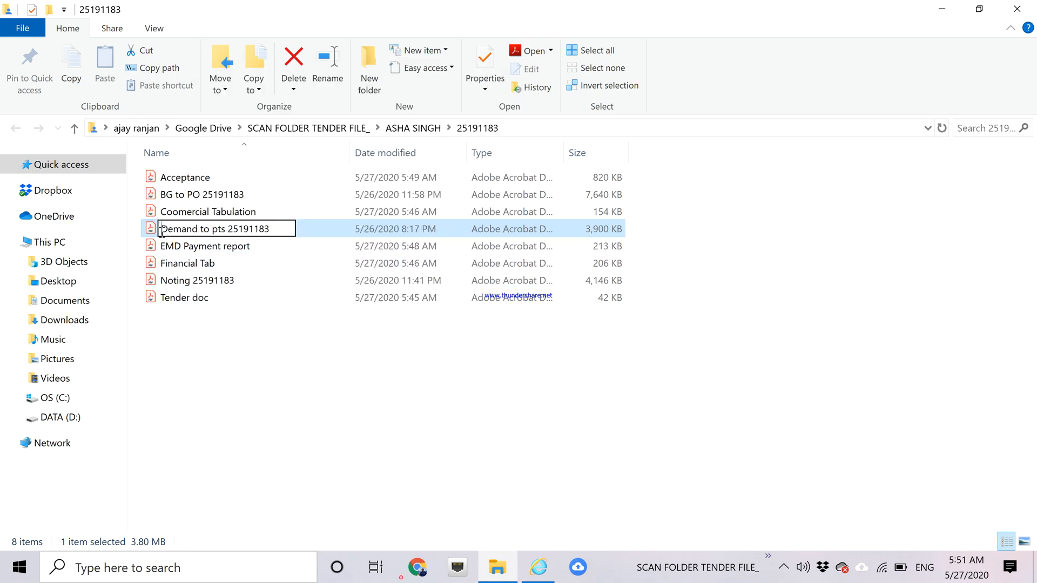
text(A)
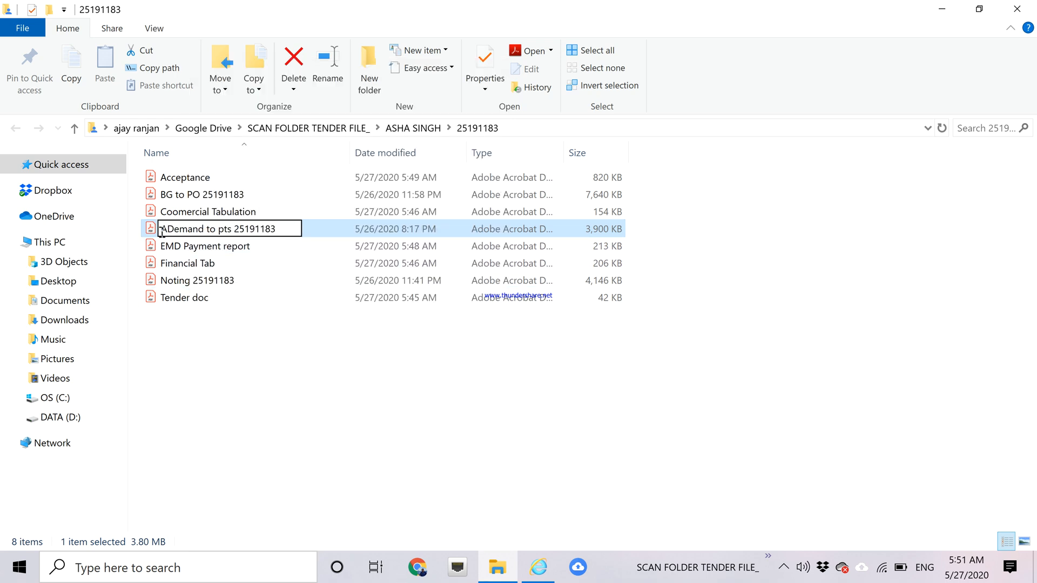
text(-)
click(319, 352)
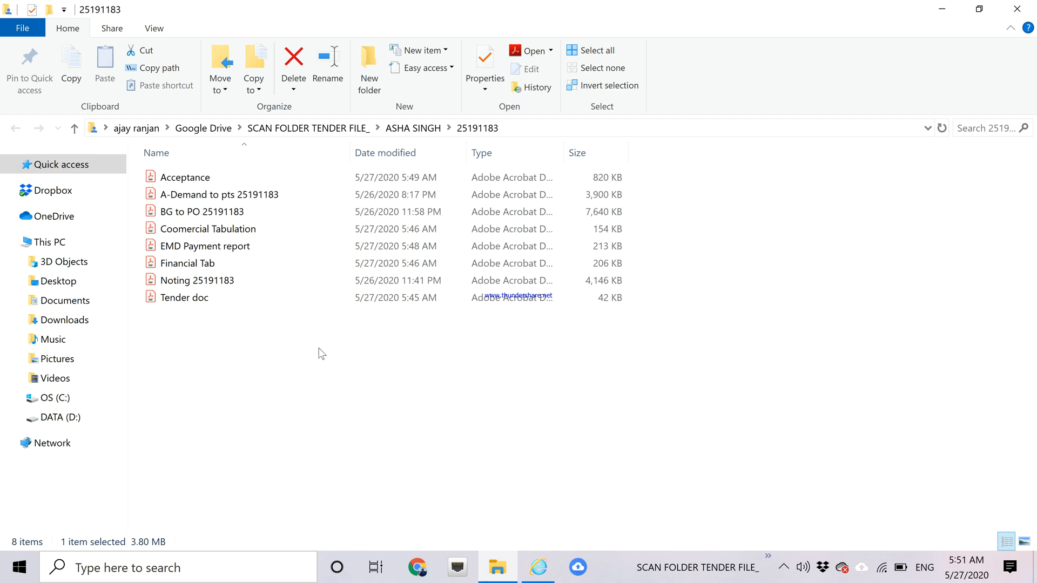
Rename 'BG to PO 25191183' to 'B-BG to PO 25191183'.
double_click(191, 216)
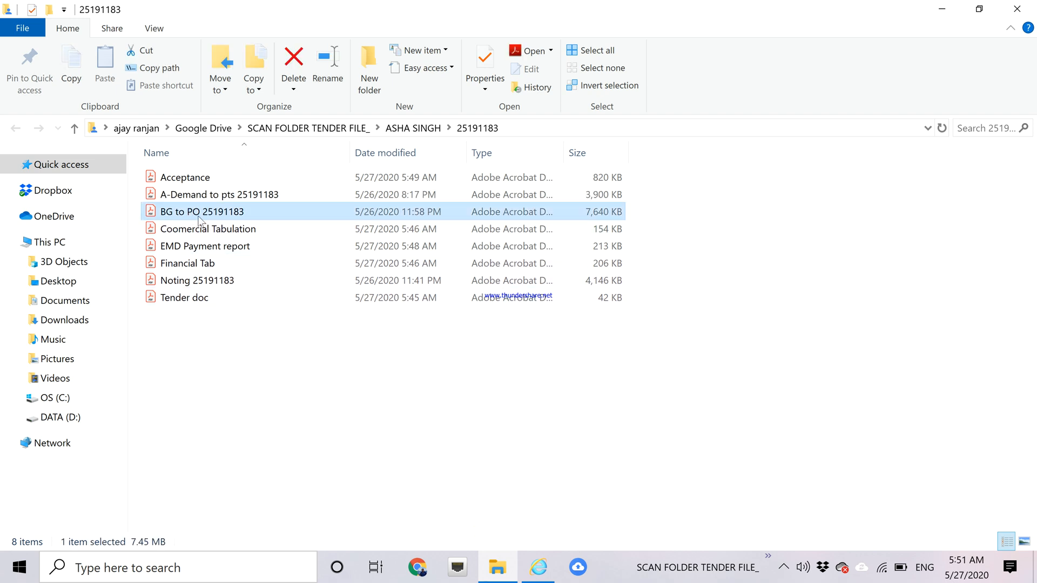
right_click(198, 217)
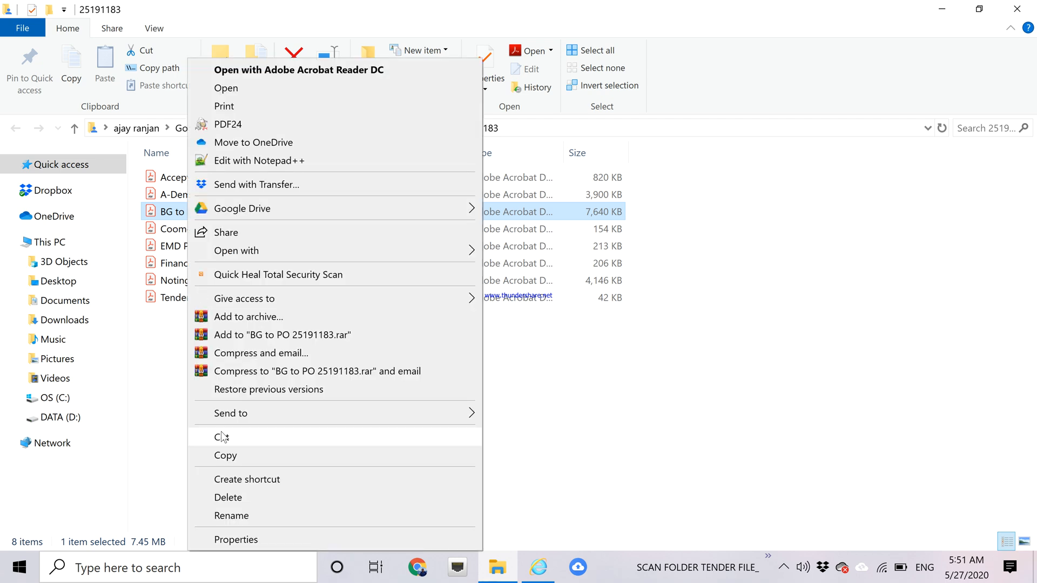
click(232, 516)
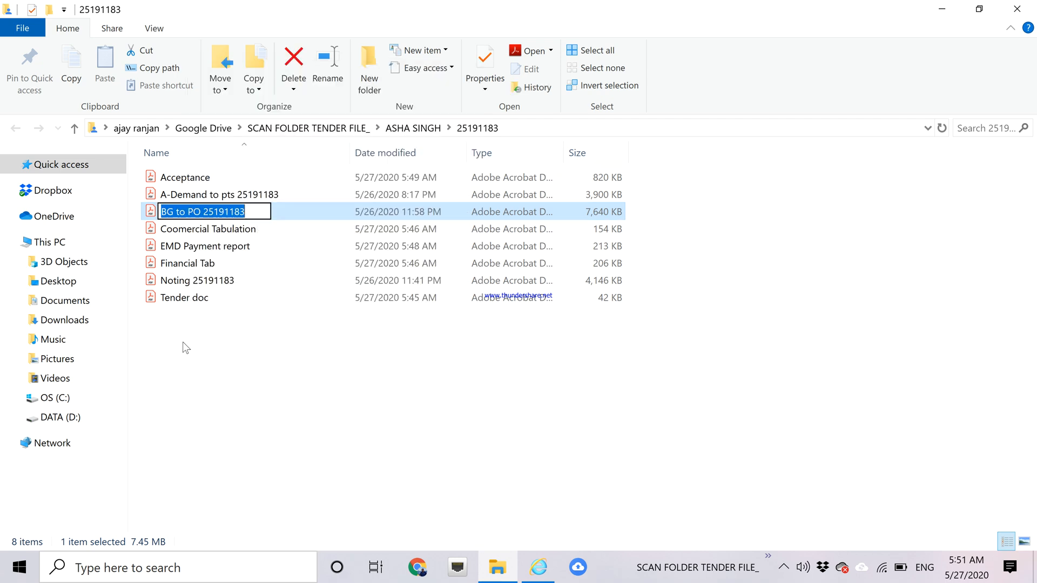
click(164, 212)
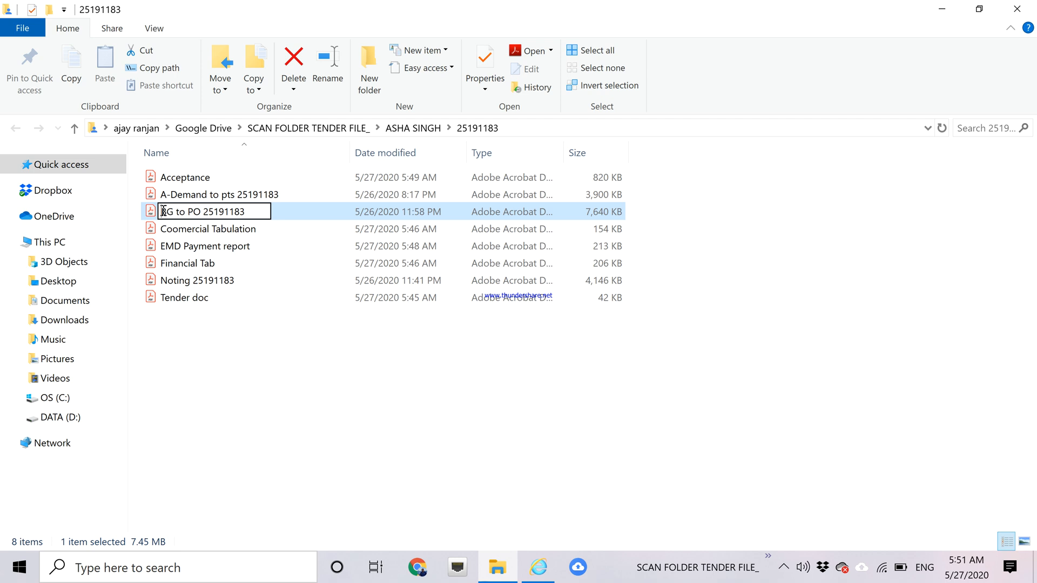
text(B-)
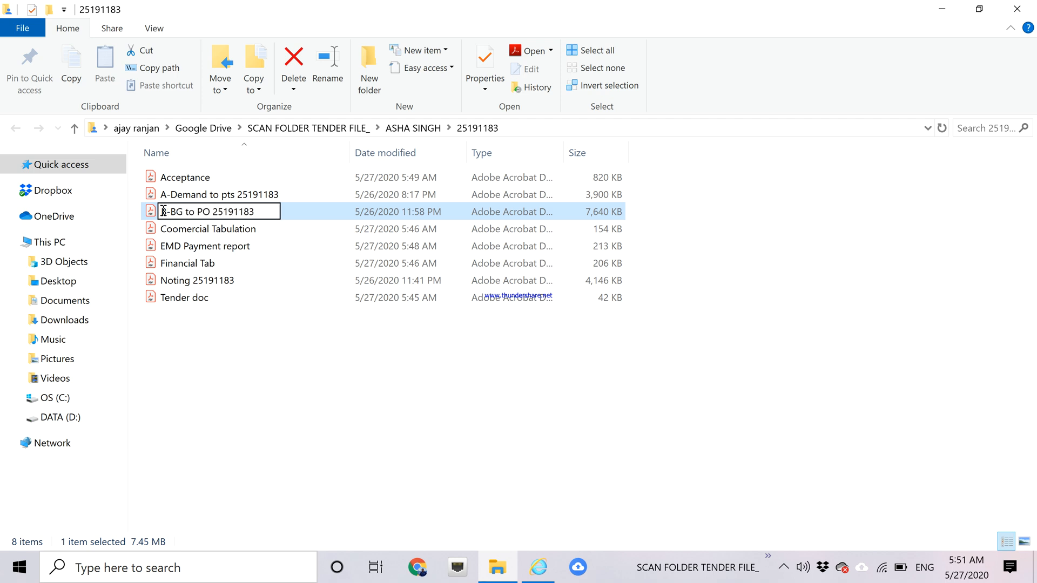
click(343, 375)
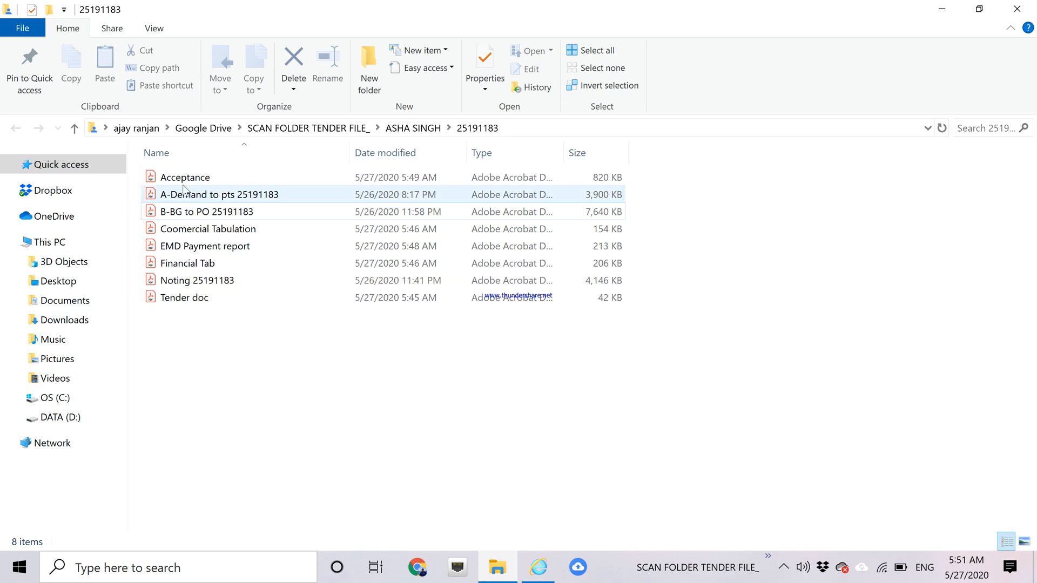
Select in turn the Coomercial Tabulation, Financial Tab, EMD Payment report and Tender doc files.
click(186, 231)
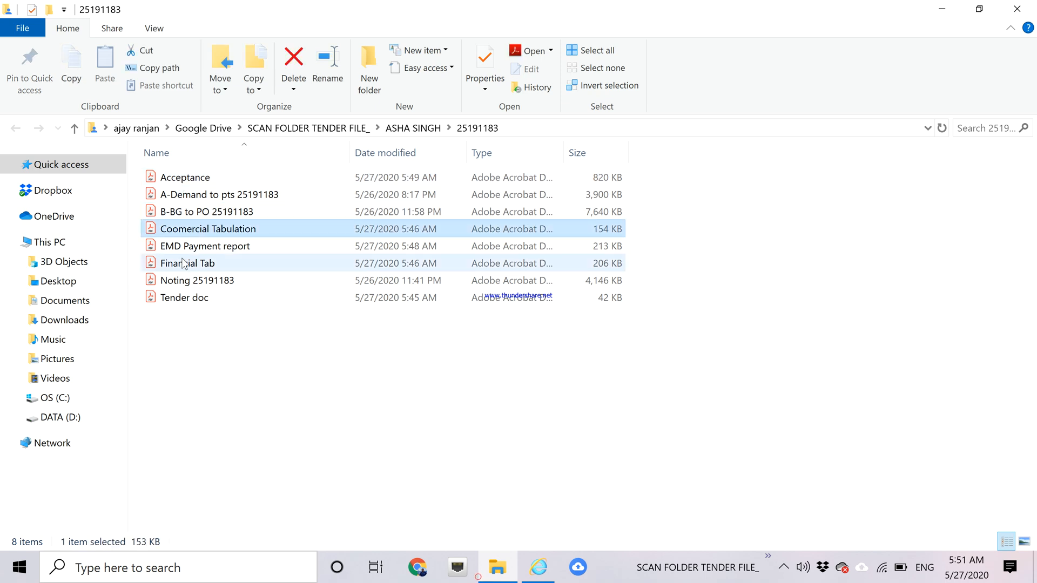
click(181, 266)
click(182, 250)
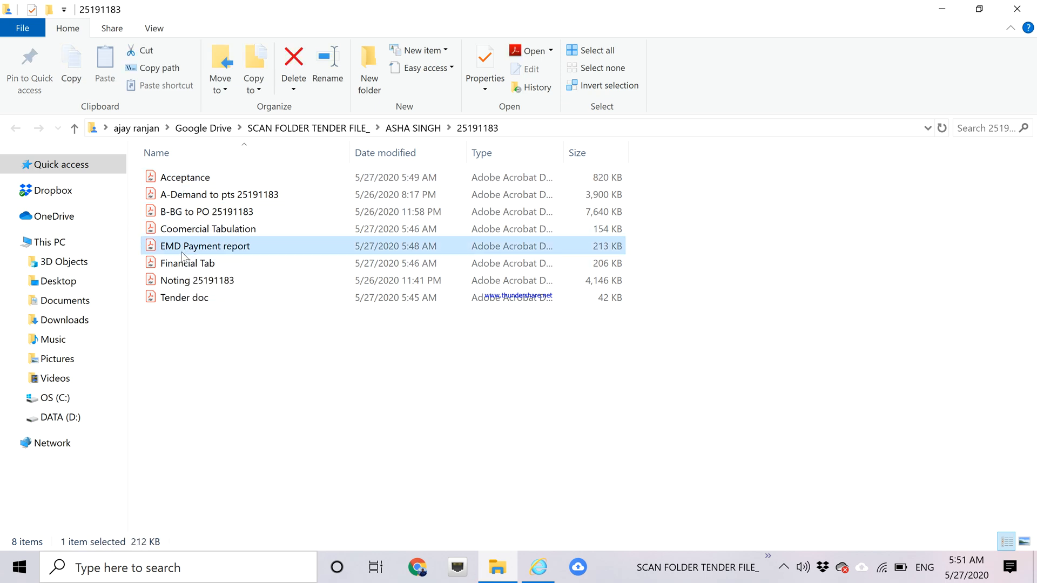
click(180, 299)
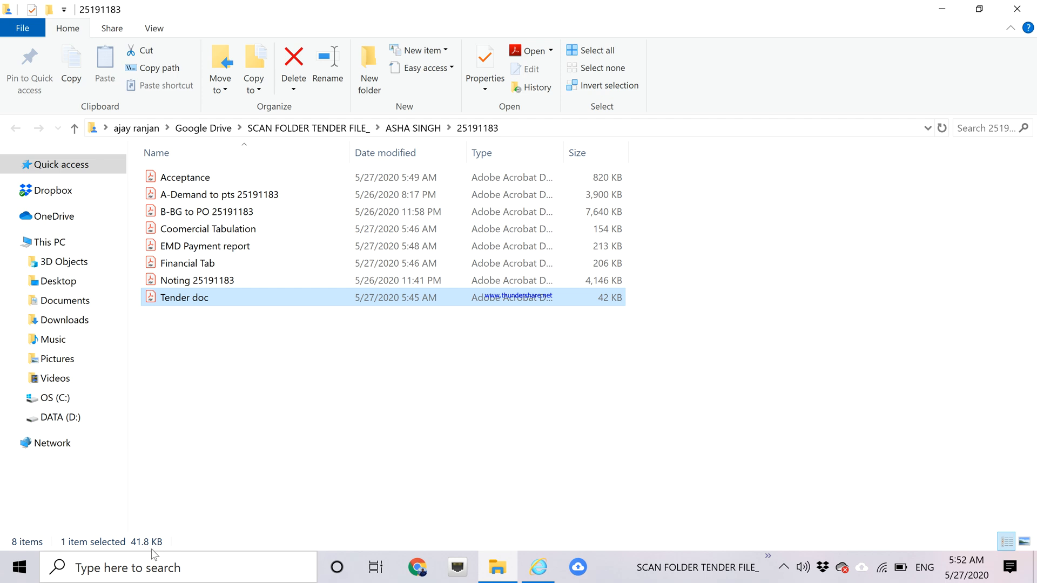
Search Windows for 'pdf' and launch the PDF24 app.
click(147, 565)
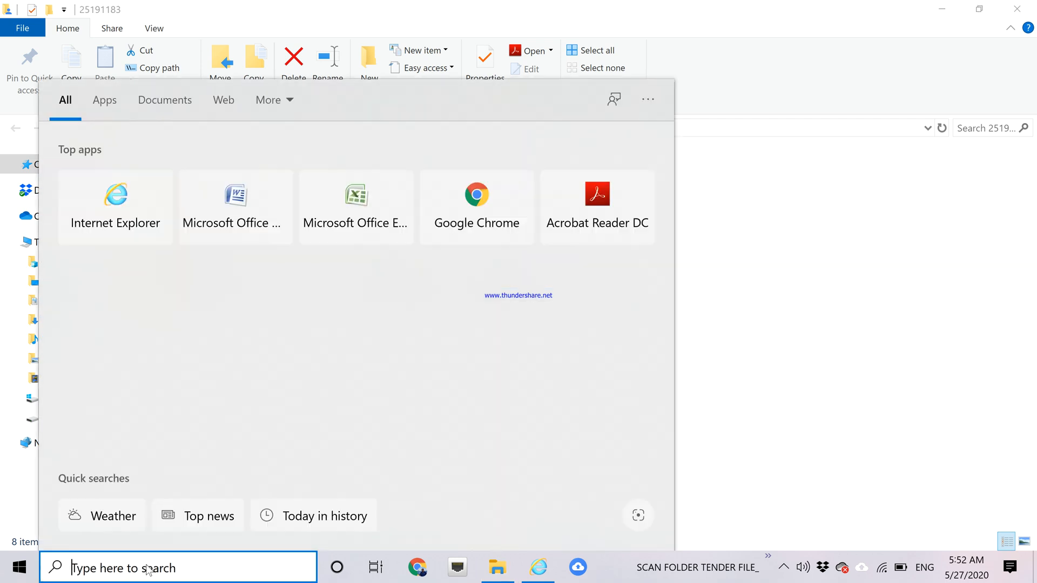
text(pdf)
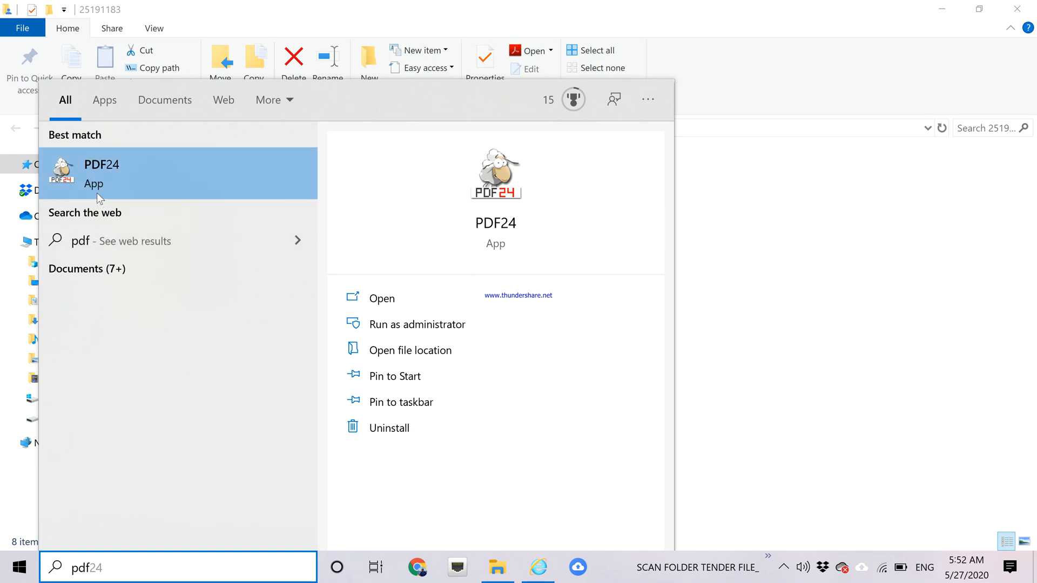
click(96, 193)
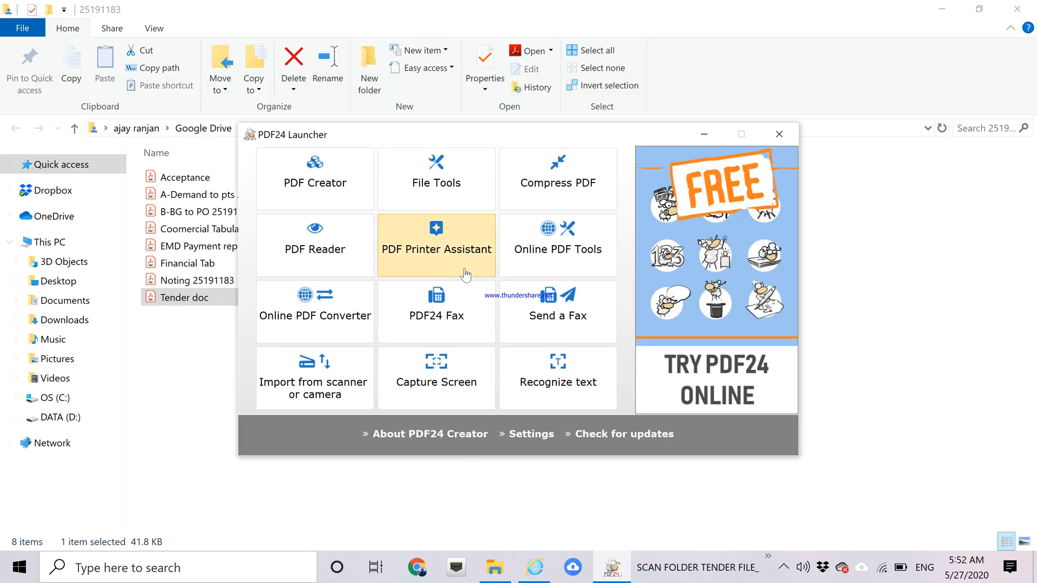
Open the PDF24 Assistant beside Explorer and add the Acceptance and Coomercial Tabulation PDFs.
click(437, 253)
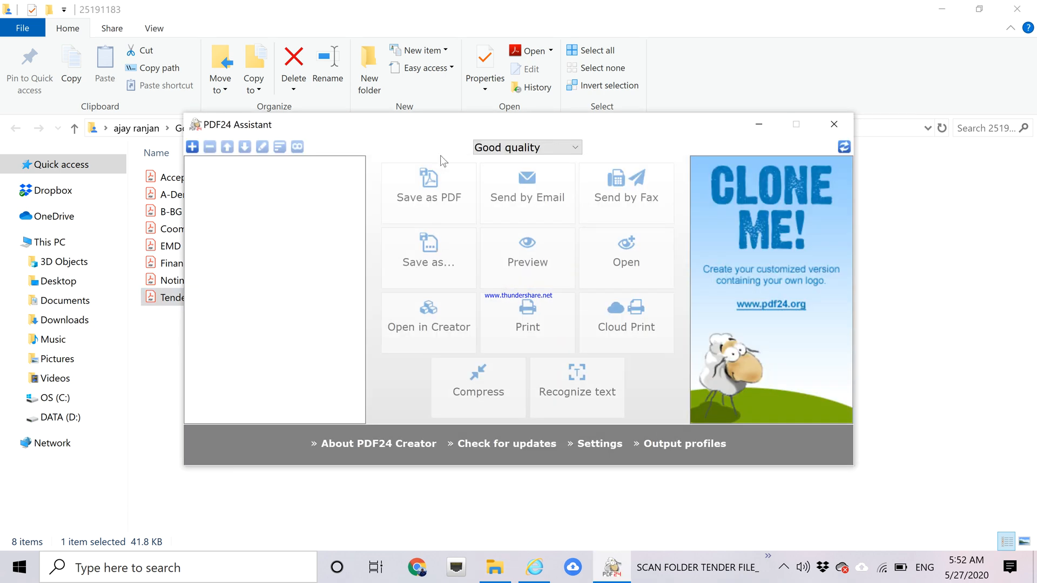
drag(430, 125, 547, 124)
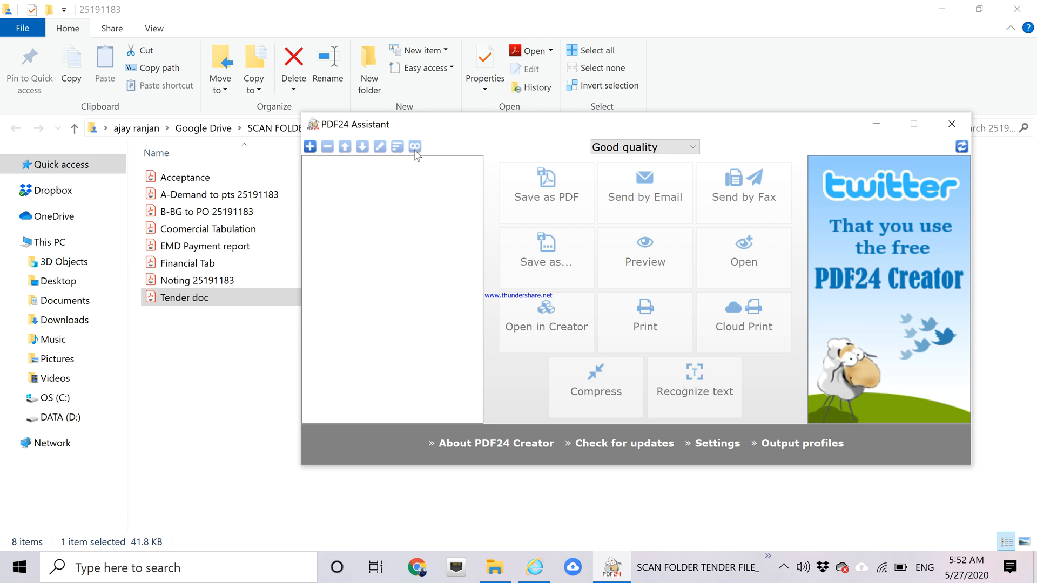
drag(187, 178, 363, 200)
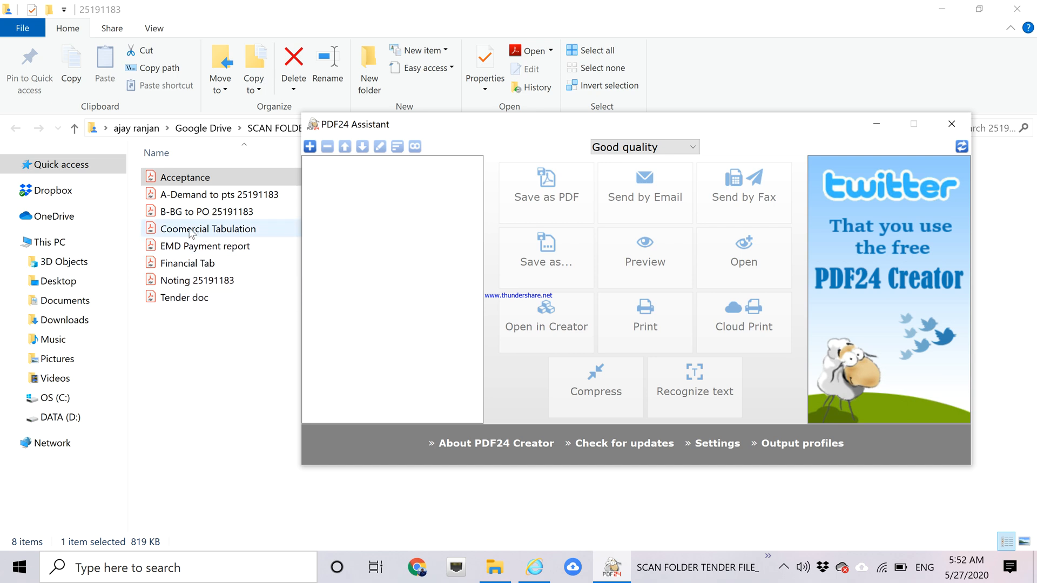
drag(190, 230, 350, 223)
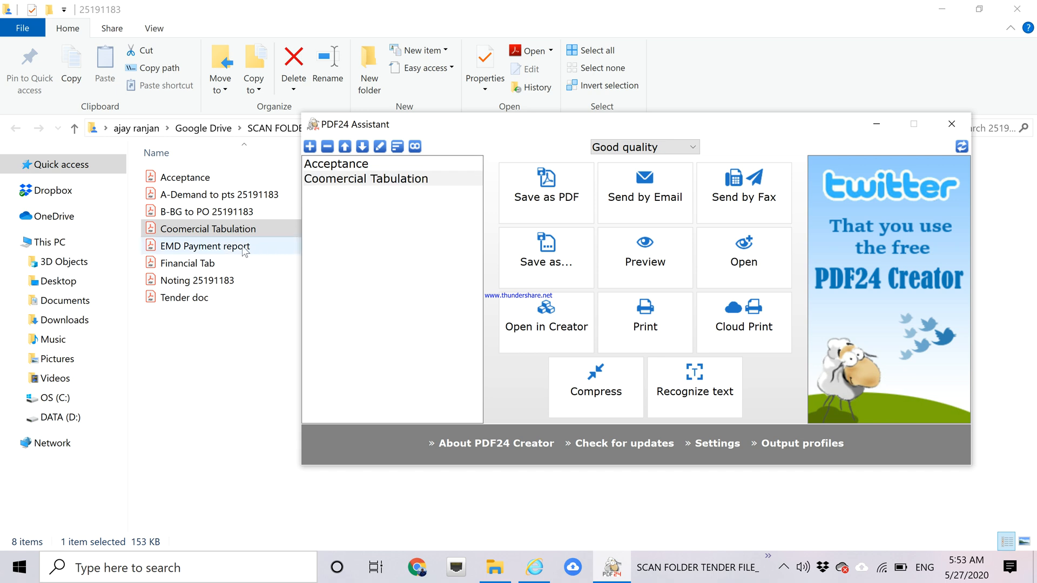
Drag EMD Payment report, Financial Tab and Tender doc into the PDF24 merge list.
drag(232, 246, 354, 246)
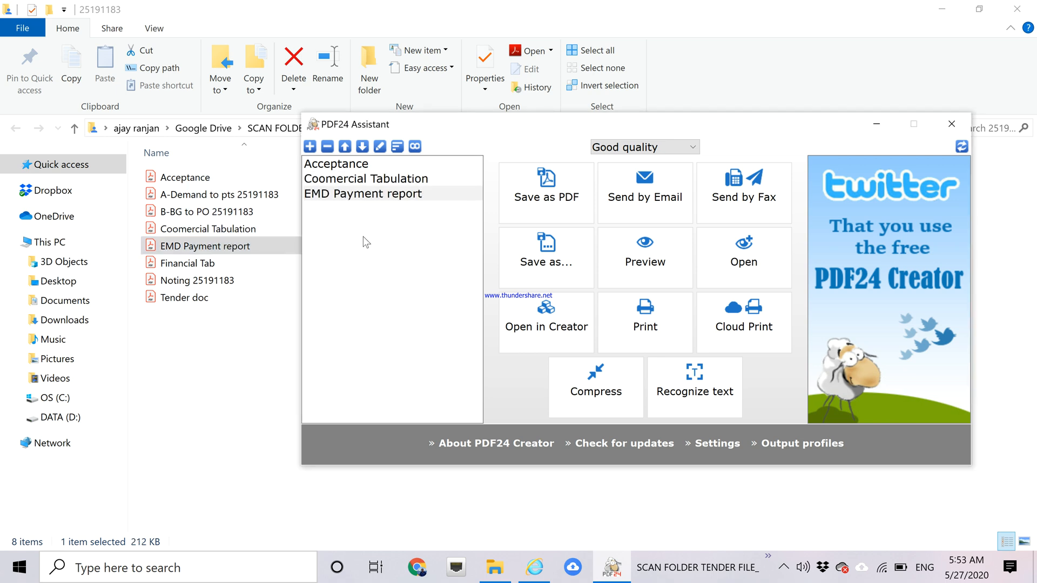
drag(214, 263, 368, 246)
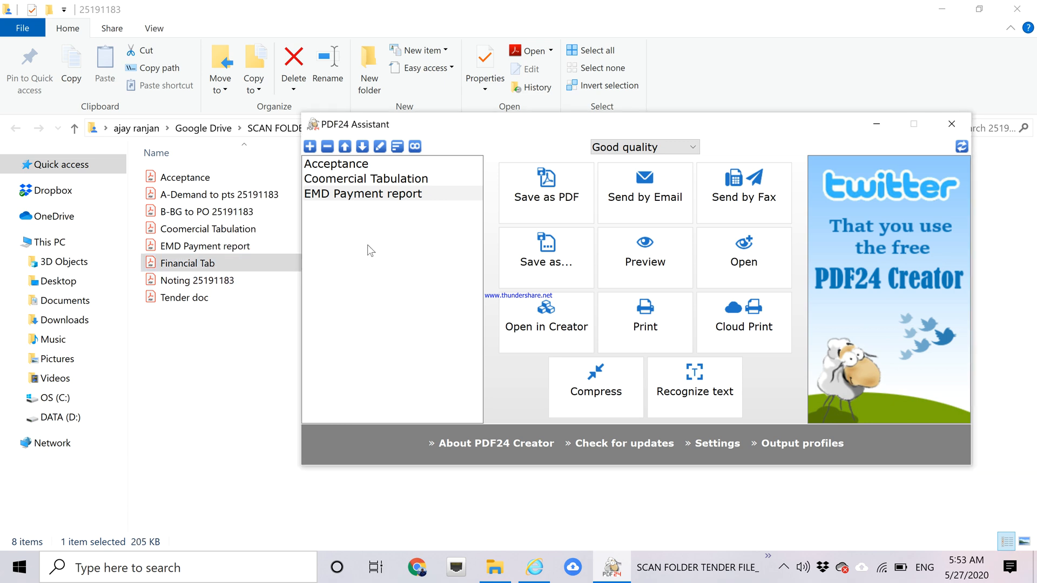
click(219, 303)
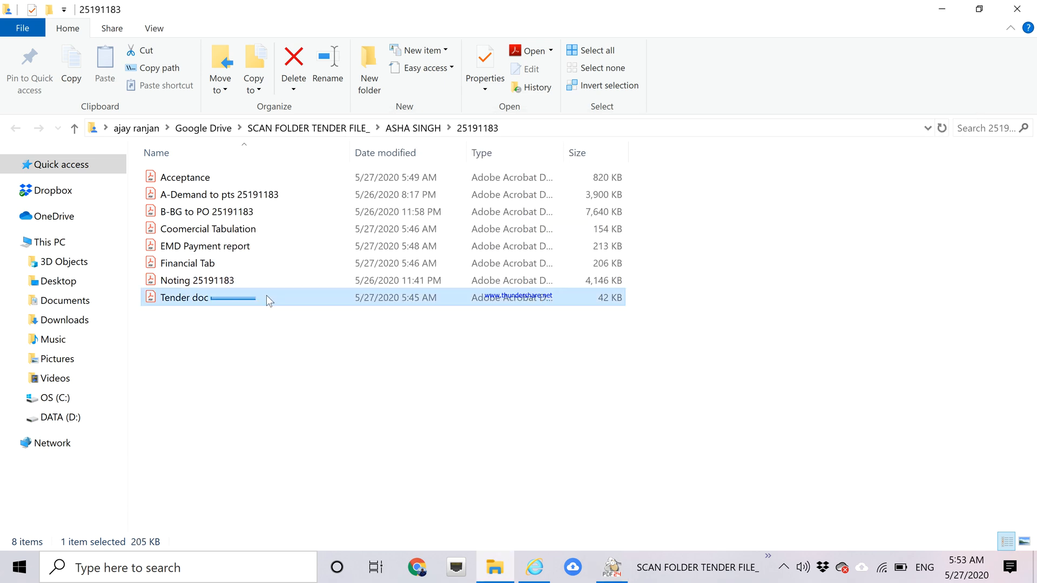
click(393, 377)
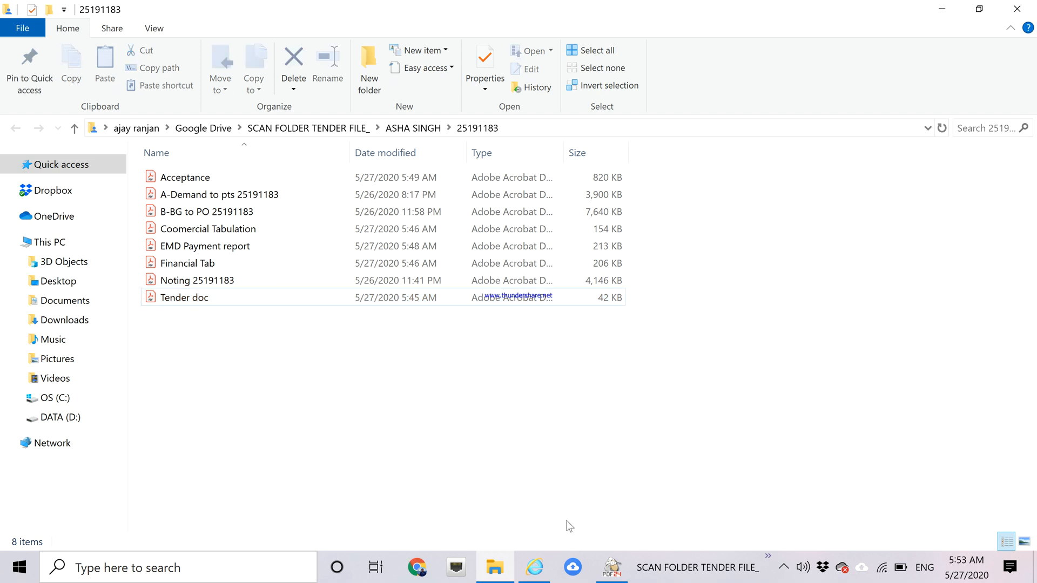
click(612, 567)
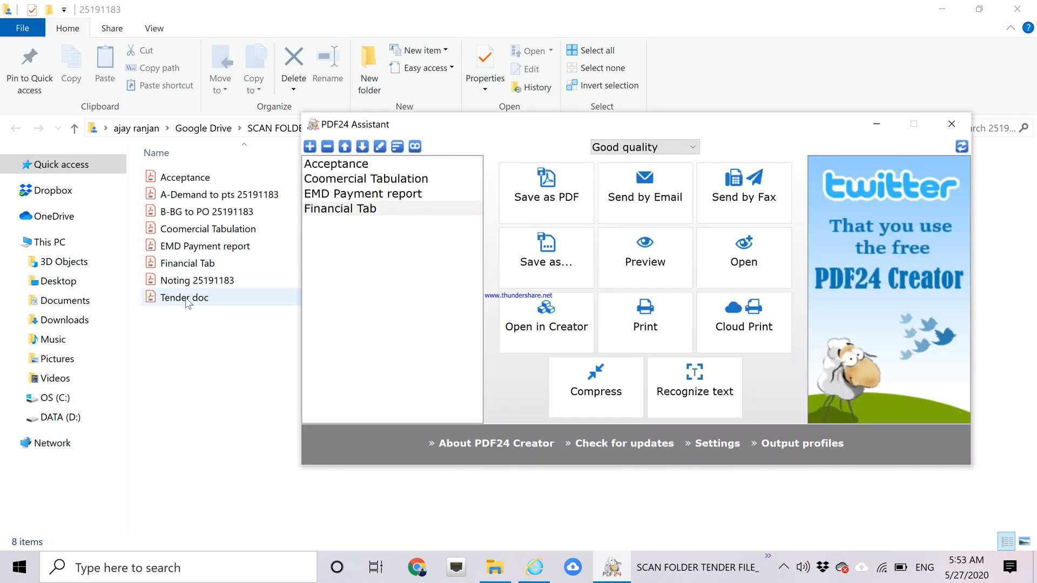
drag(189, 298, 326, 273)
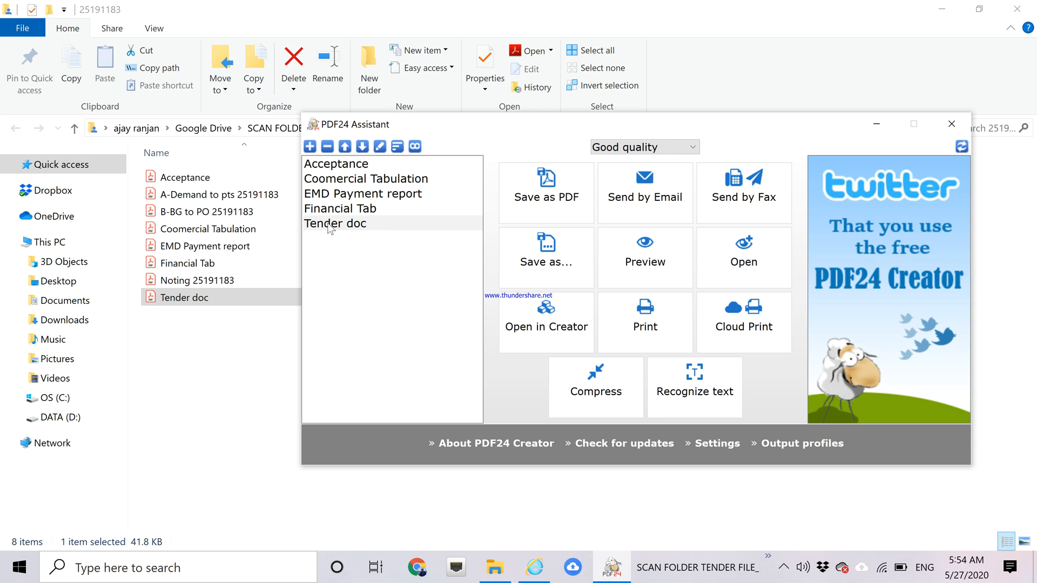
Move Tender doc to the top of the PDF24 merge list.
click(344, 147)
click(345, 147)
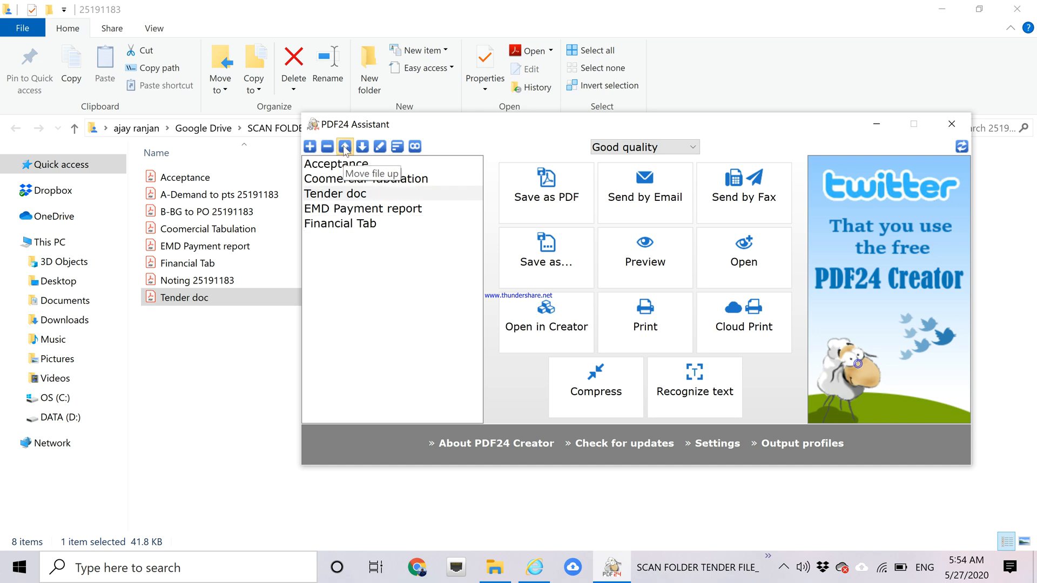
click(344, 146)
click(345, 147)
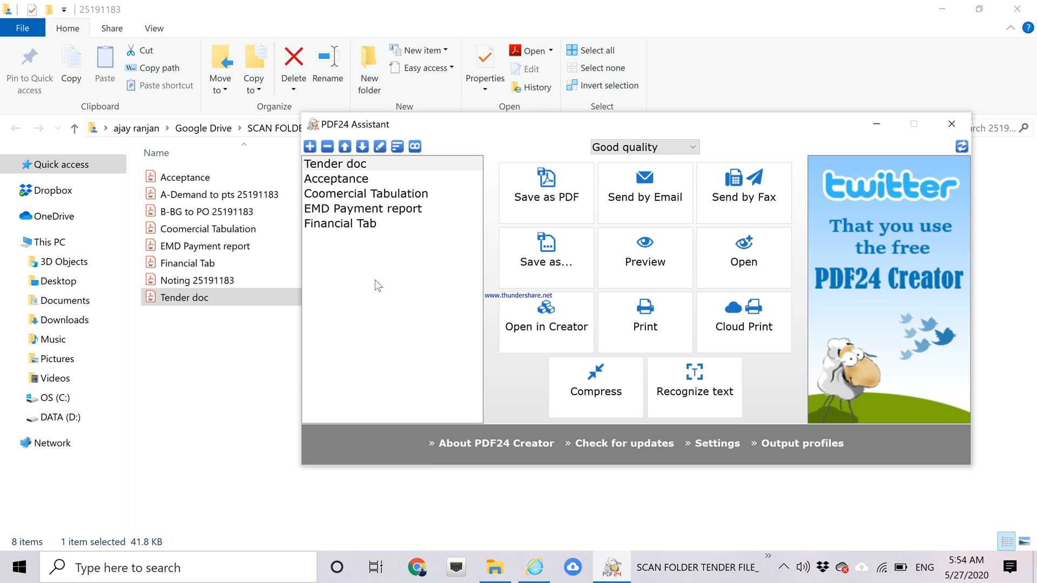
Move Financial Tab to second, then Coomercial Tabulation and EMD Payment report above Acceptance.
click(344, 227)
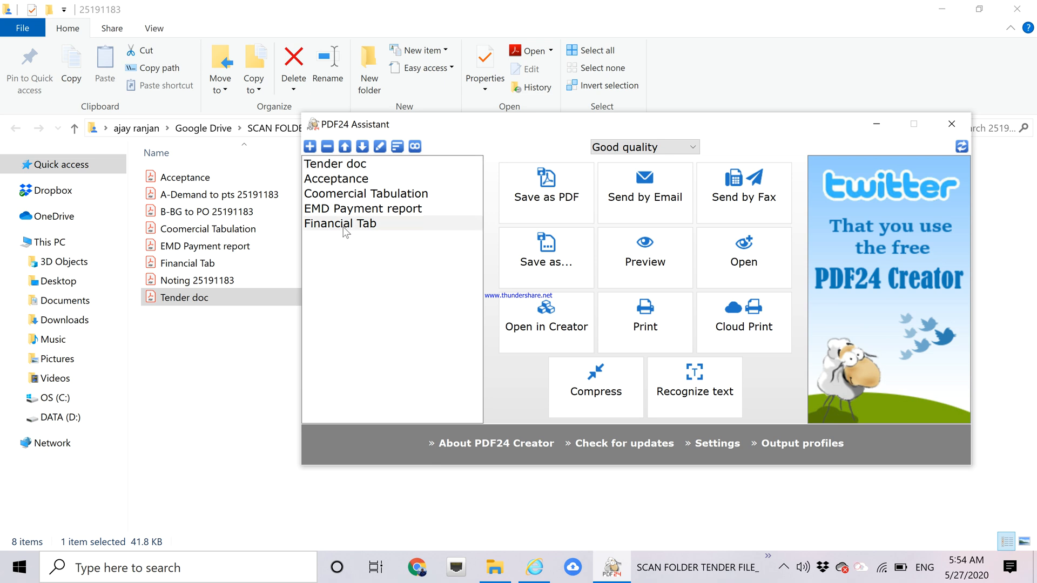
click(345, 147)
click(346, 147)
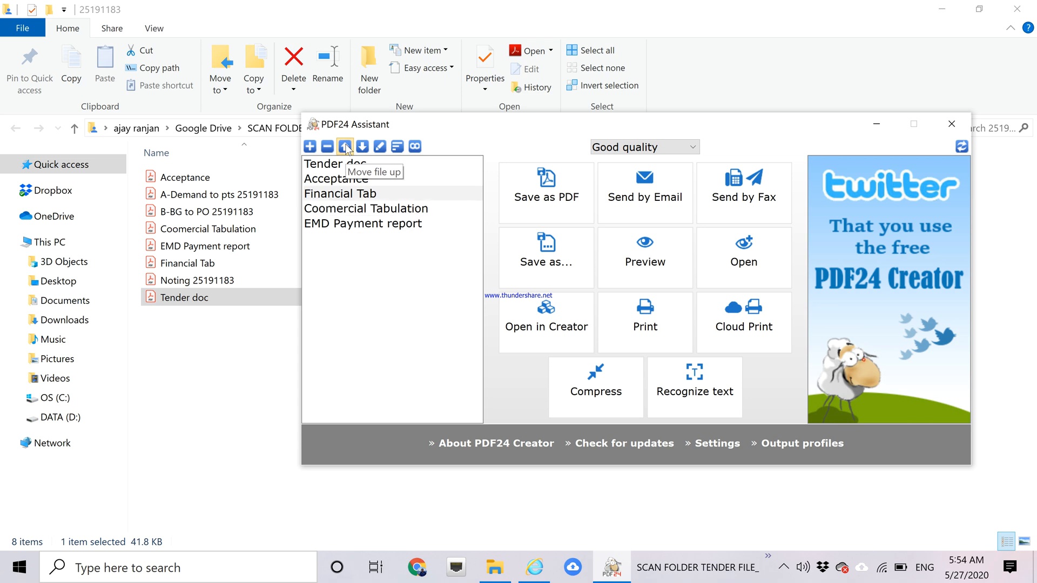
click(346, 147)
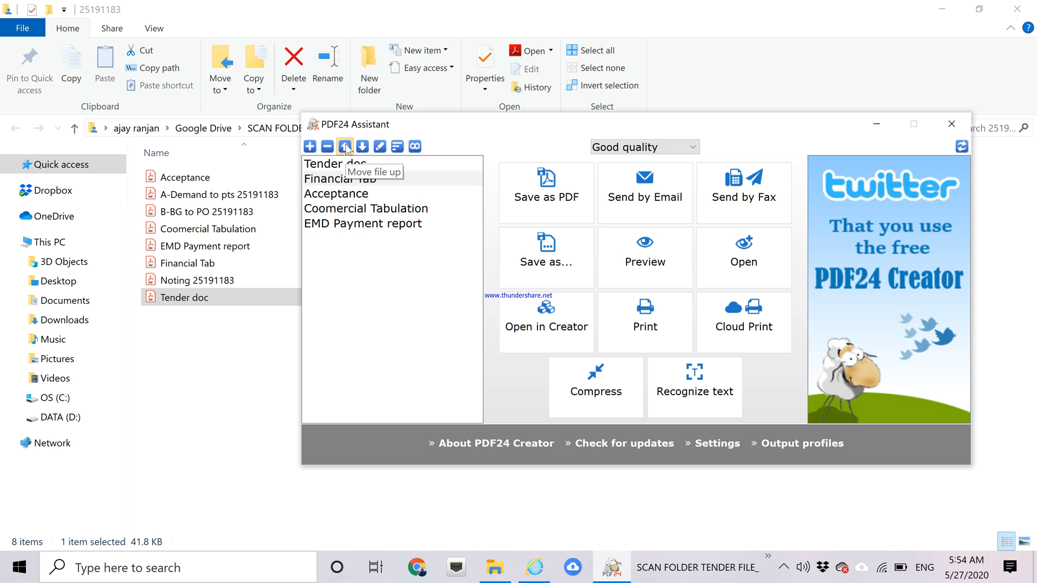
click(349, 210)
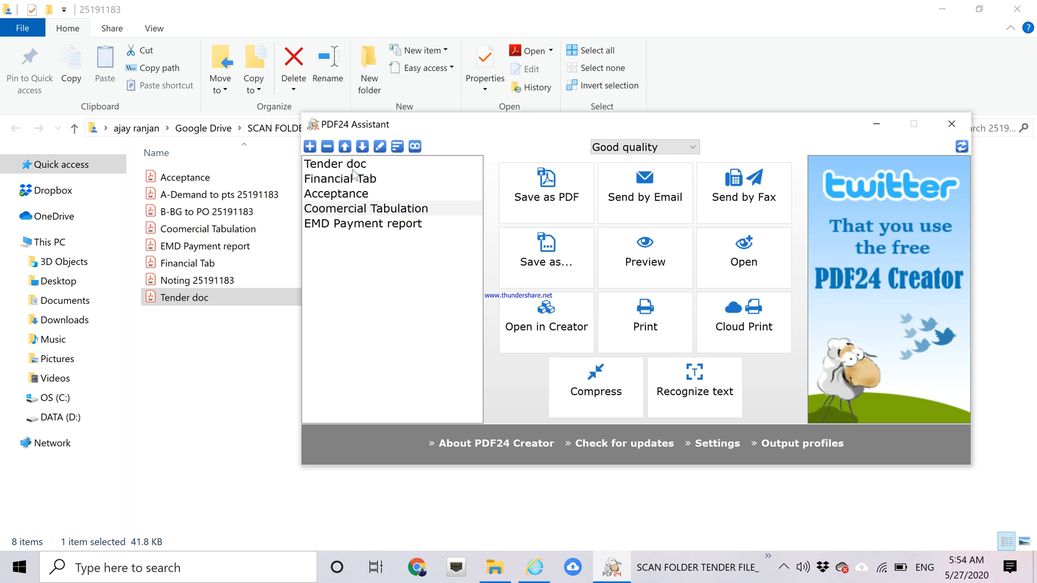
click(346, 147)
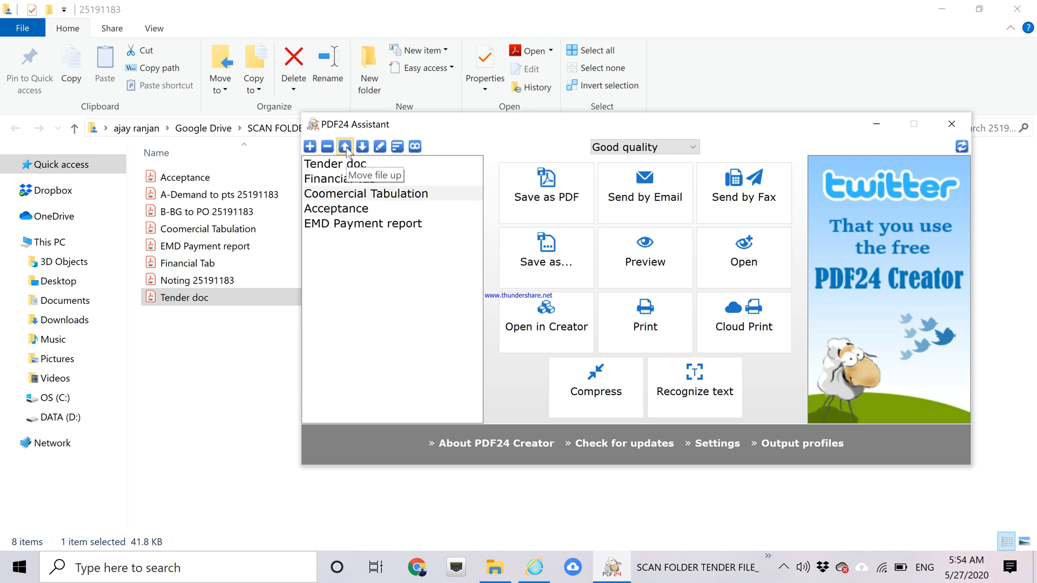
click(355, 224)
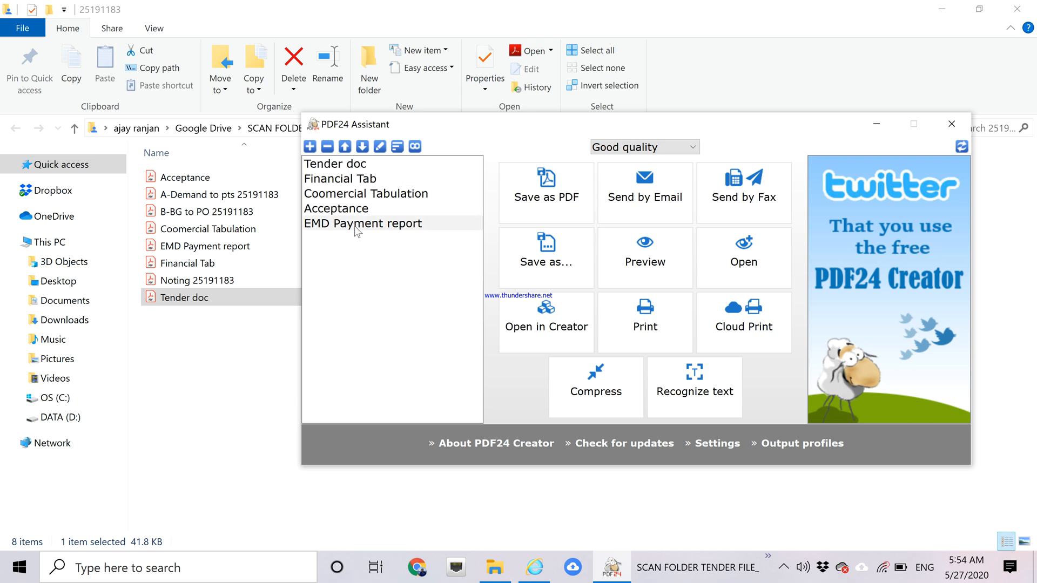
click(345, 147)
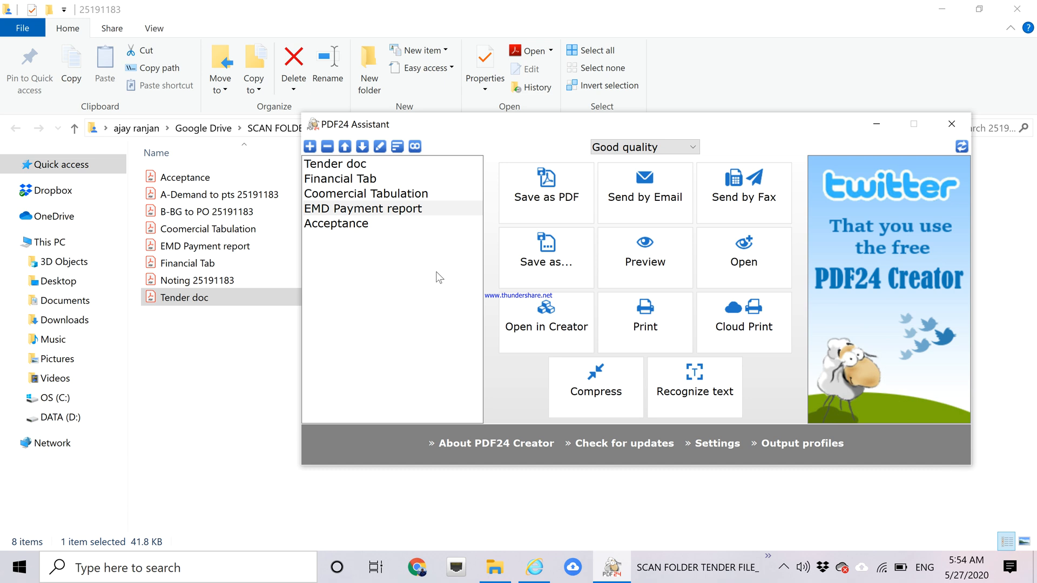
Join the five PDFs and save the result as 'B- tender doc to Acceptance'.
click(416, 147)
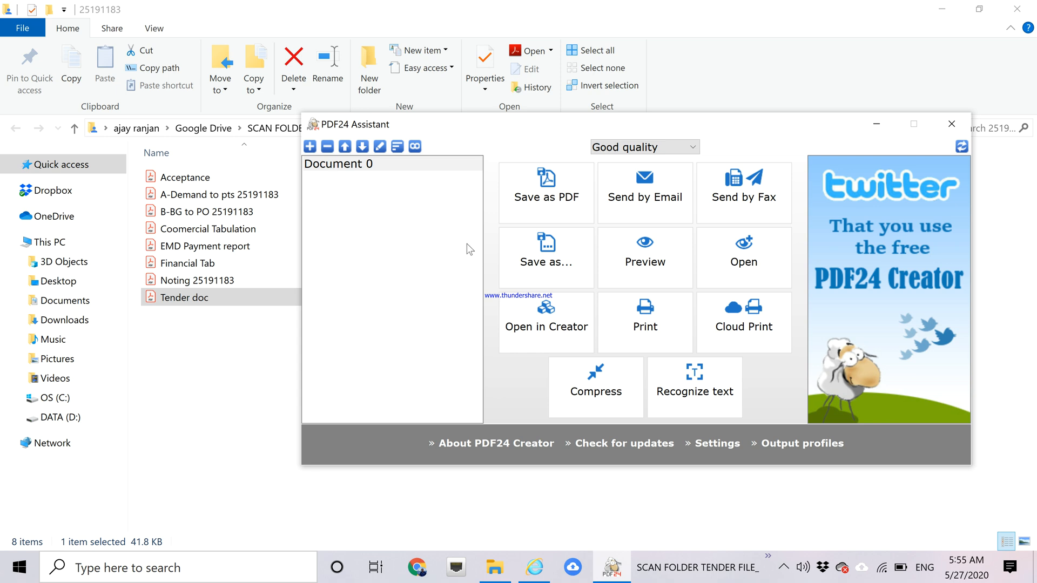
click(552, 196)
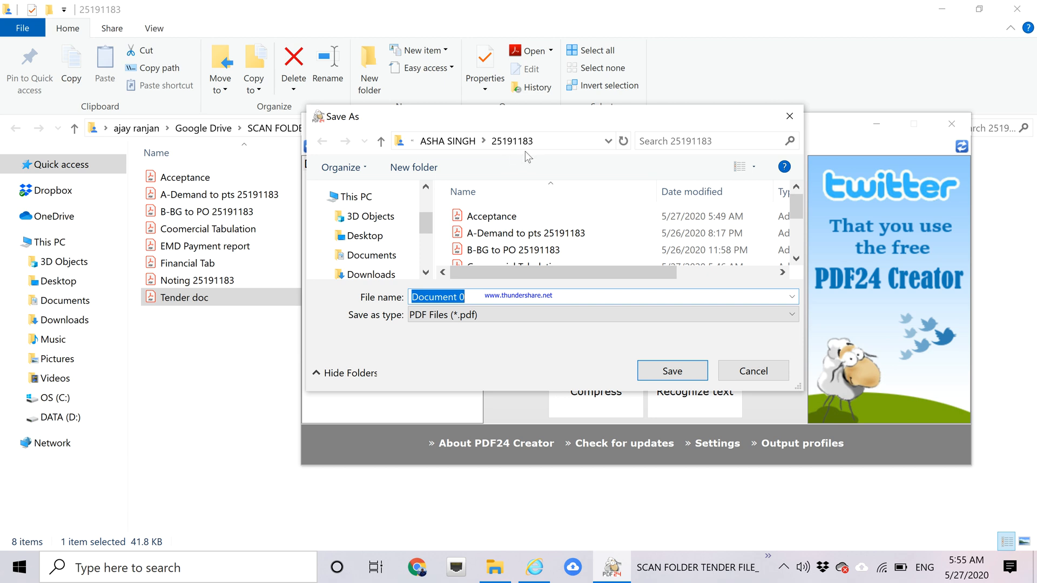
click(475, 298)
key(BackSpace)
key(BackSpace)
key(BackSpace)
key(BackSpace)
key(BackSpace)
key(BackSpace)
key(BackSpace)
key(BackSpace)
key(BackSpace)
key(BackSpace)
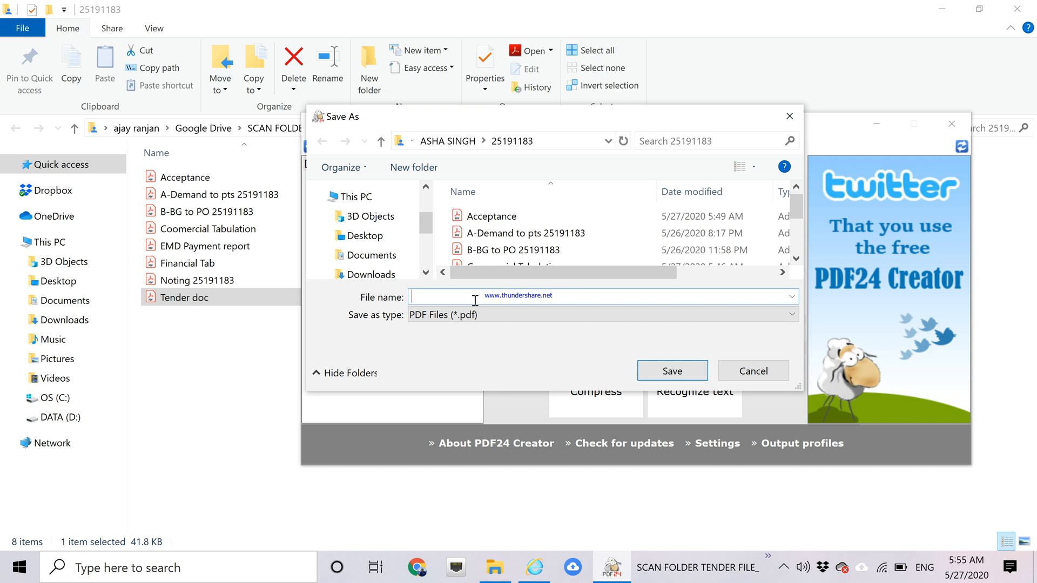
text(B)
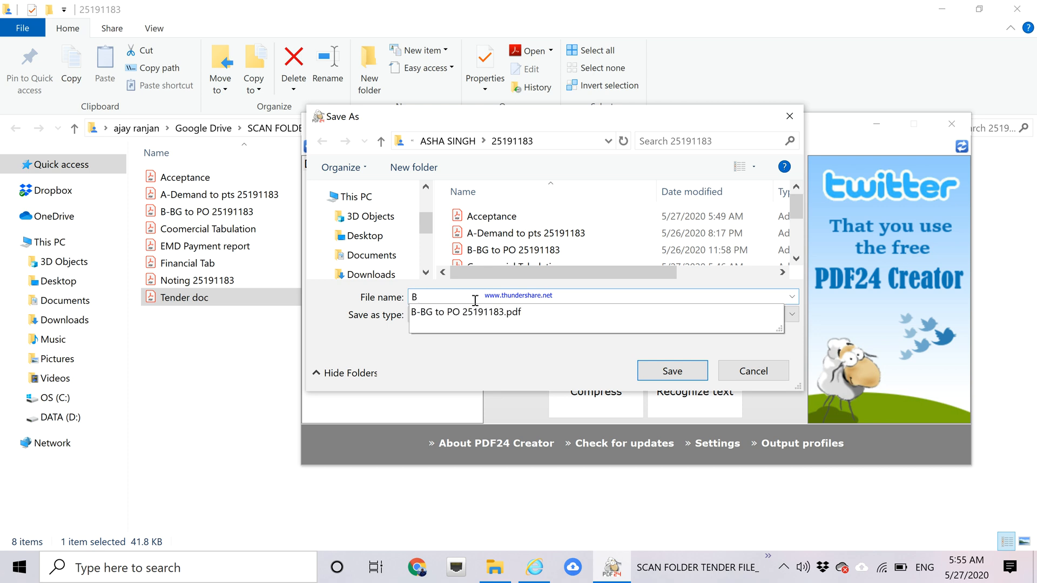
text(- tend)
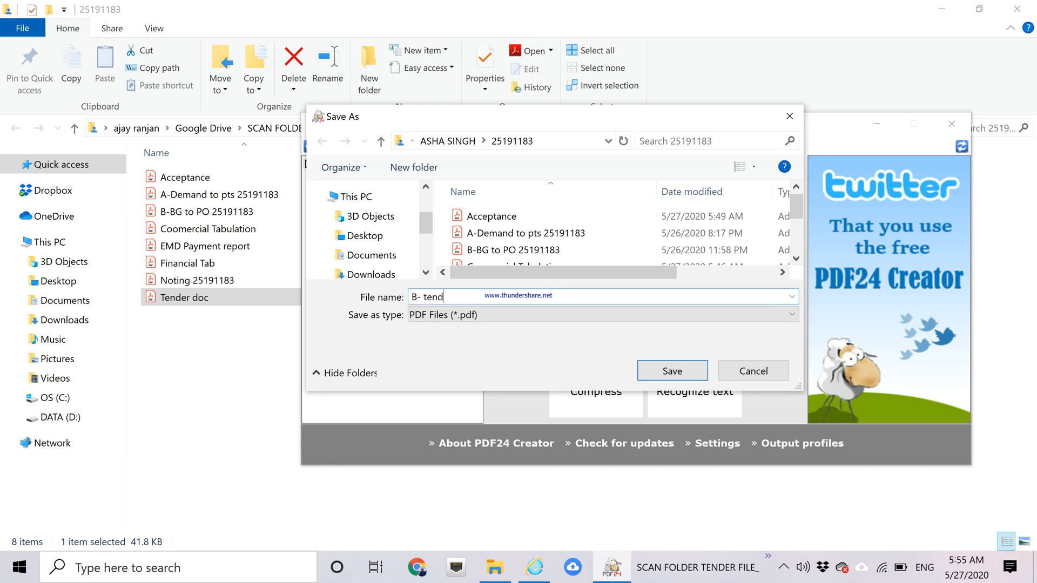
text(er doc to Acceptance)
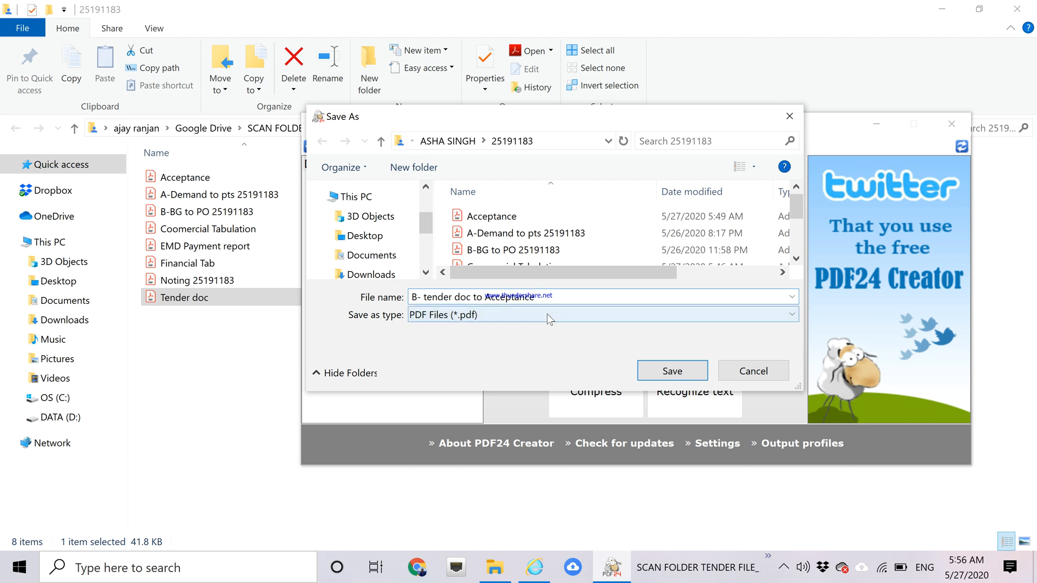
click(669, 372)
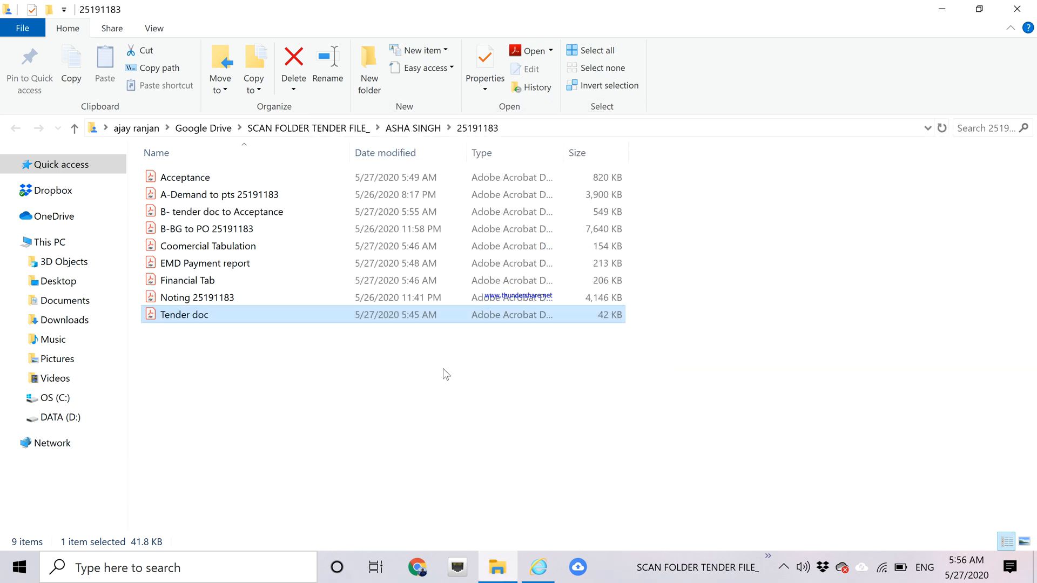
Rename 'B-BG to PO 25191183' to 'C-BG to PO 25191183' by changing the leading B to C.
click(240, 230)
right_click(239, 229)
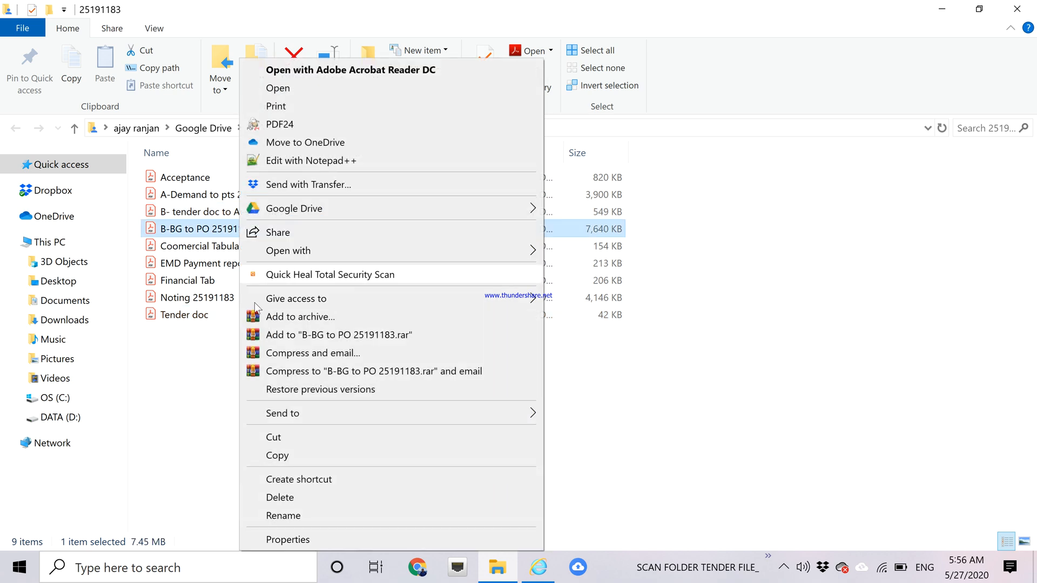
click(289, 517)
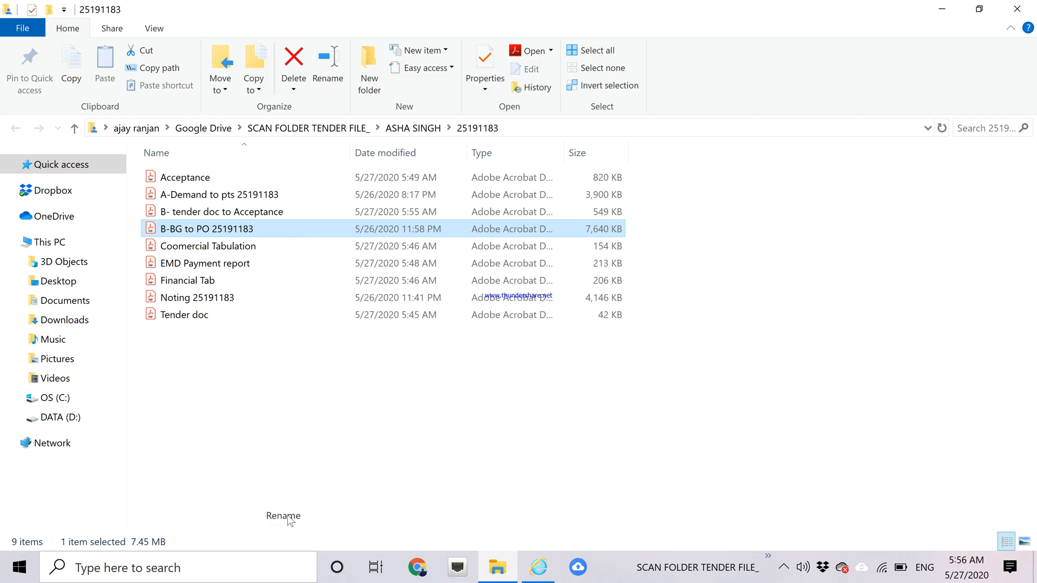
click(166, 229)
key(BackSpace)
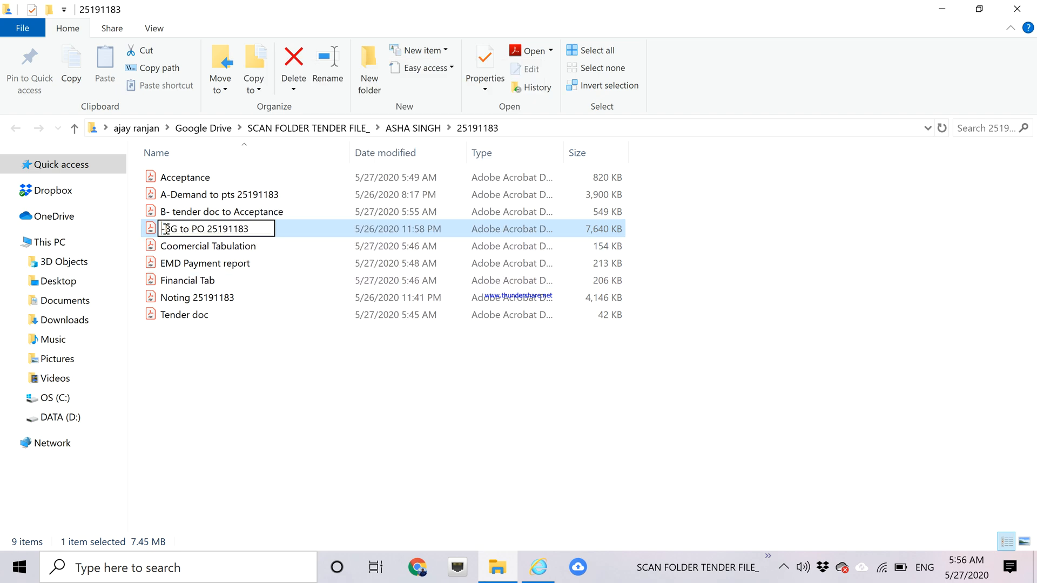
text(C)
click(400, 409)
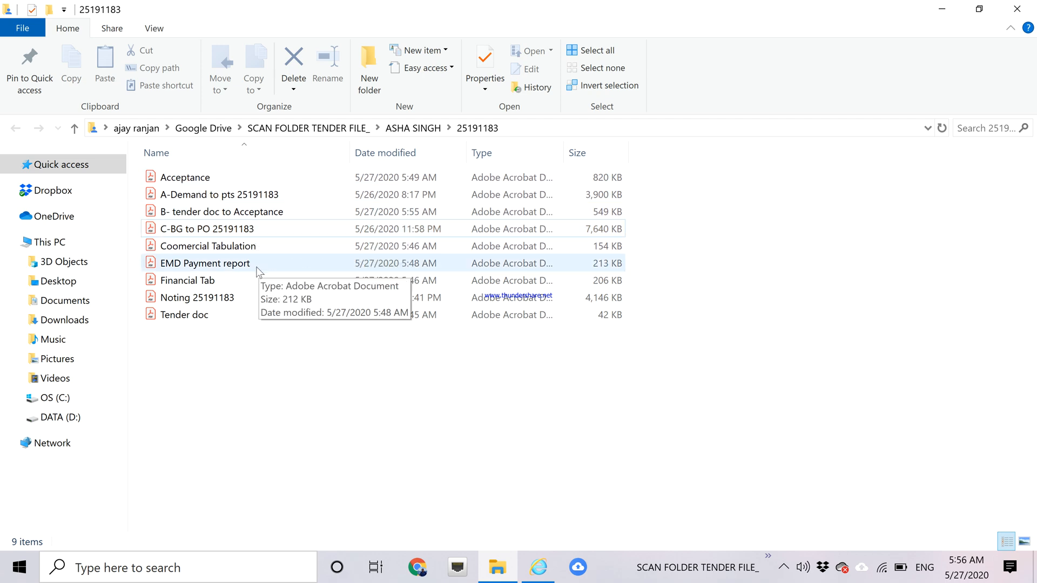
Delete Acceptance, Coomercial Tabulation, EMD Payment report, Financial Tab and Tender doc from folder 25191183.
click(176, 179)
key(Delete)
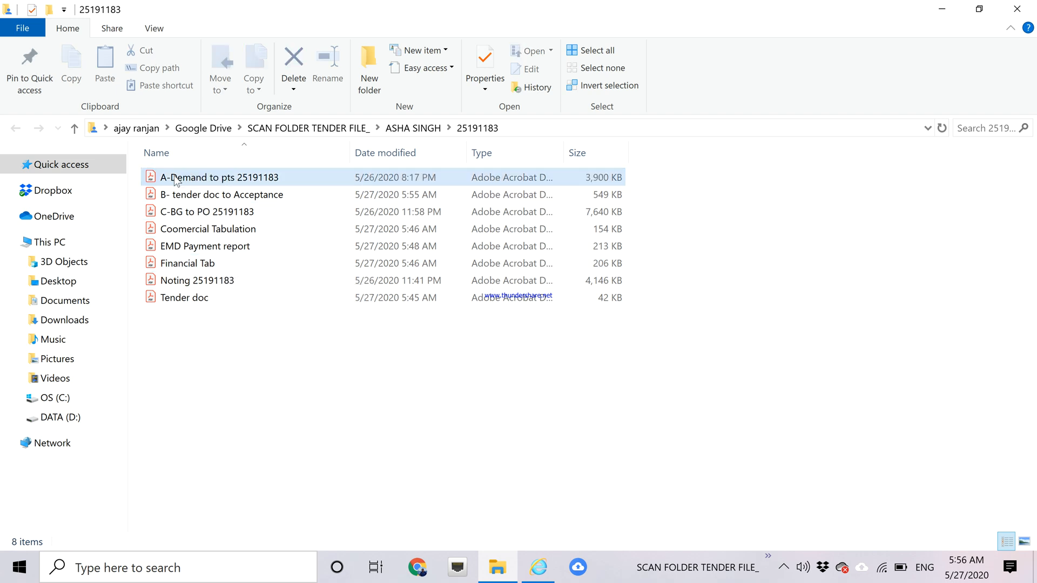
click(213, 233)
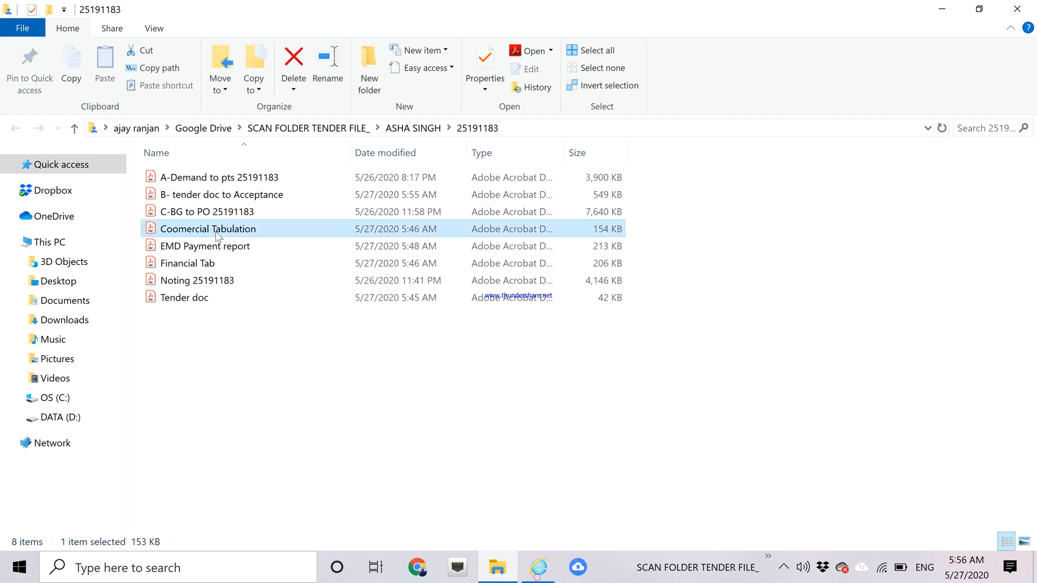
key(Delete)
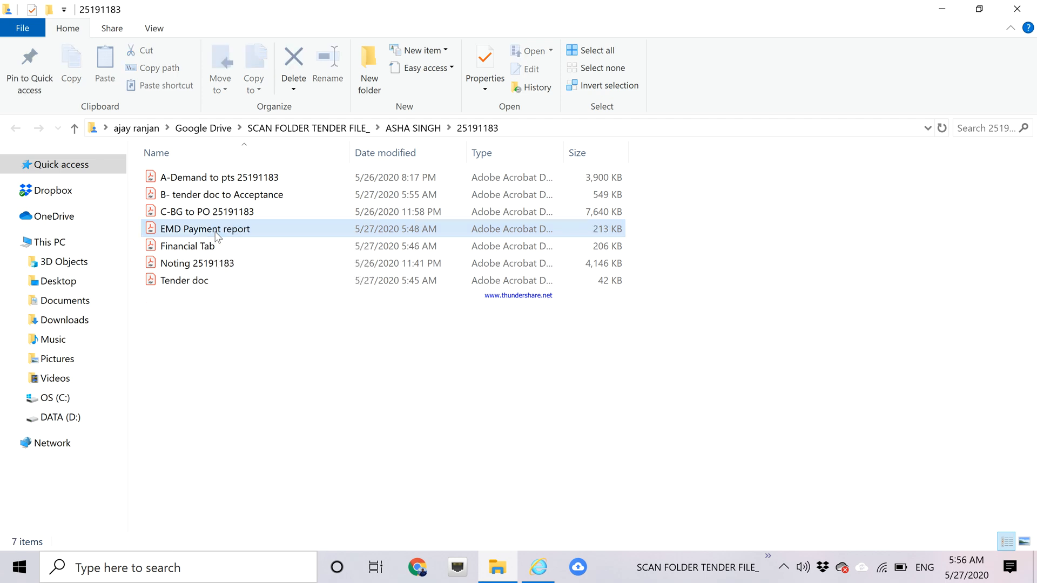
click(218, 233)
key(Delete)
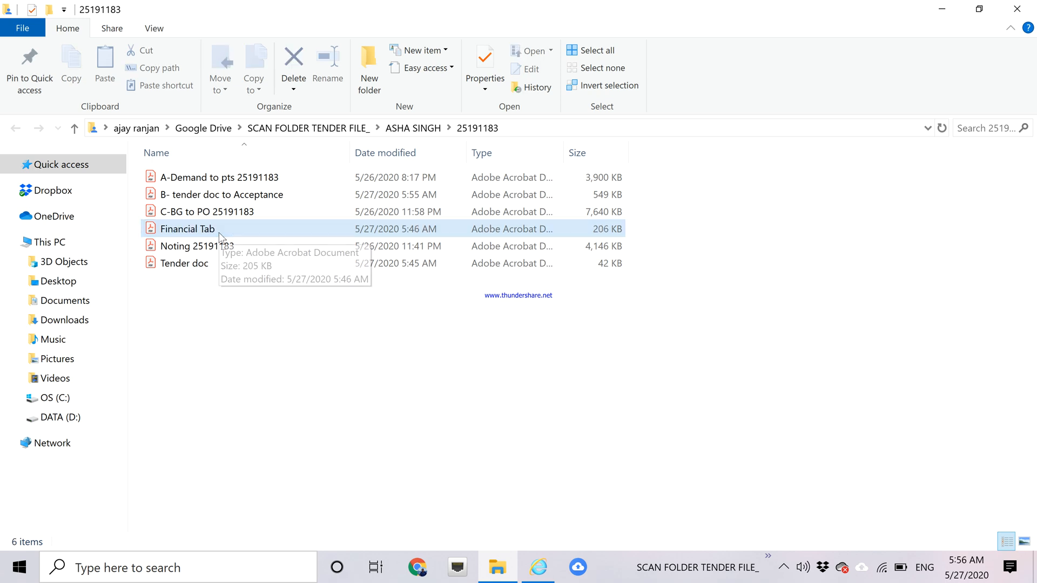
click(219, 232)
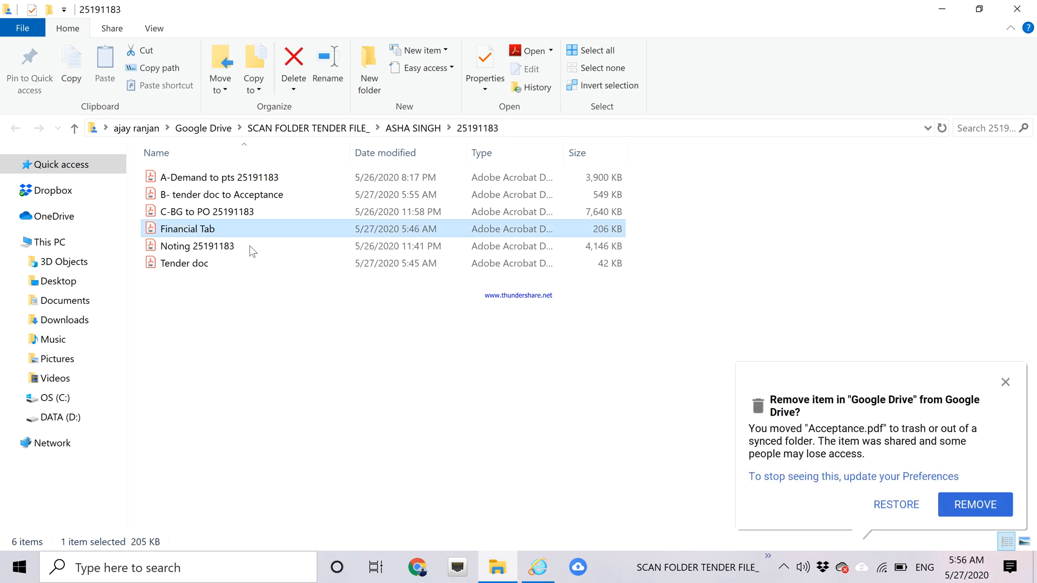
key(Delete)
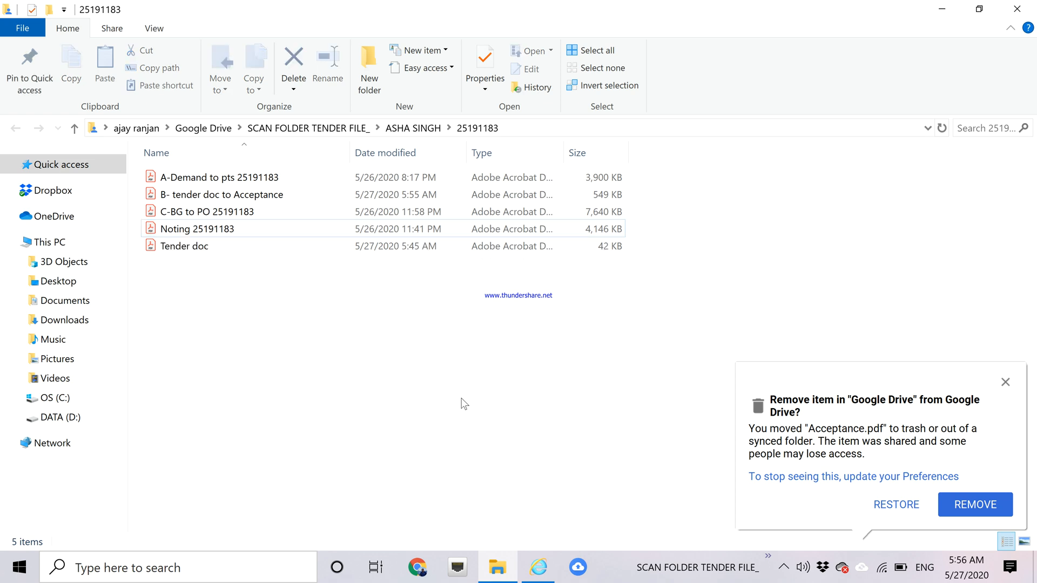
click(198, 251)
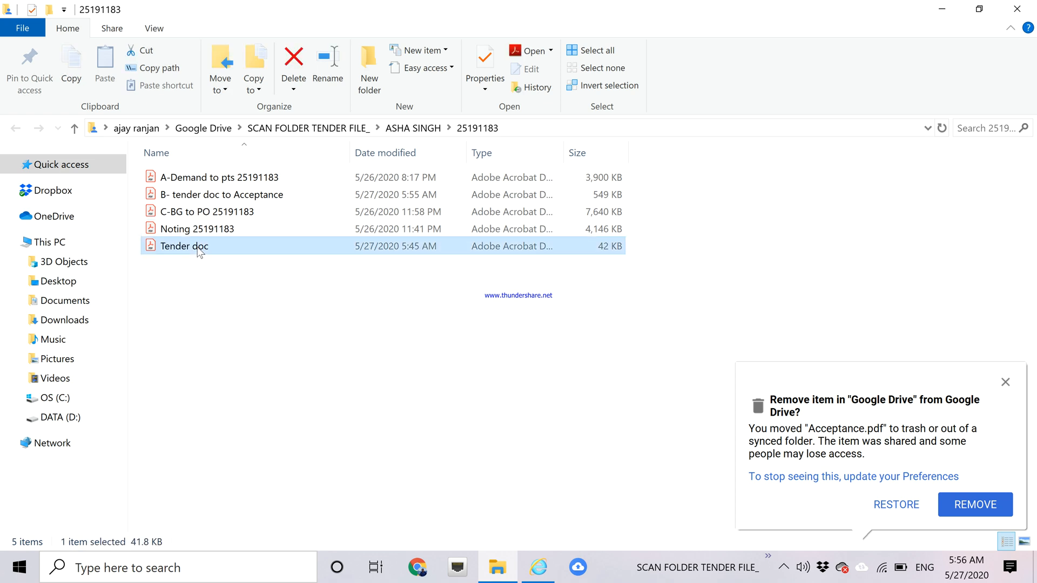
key(Delete)
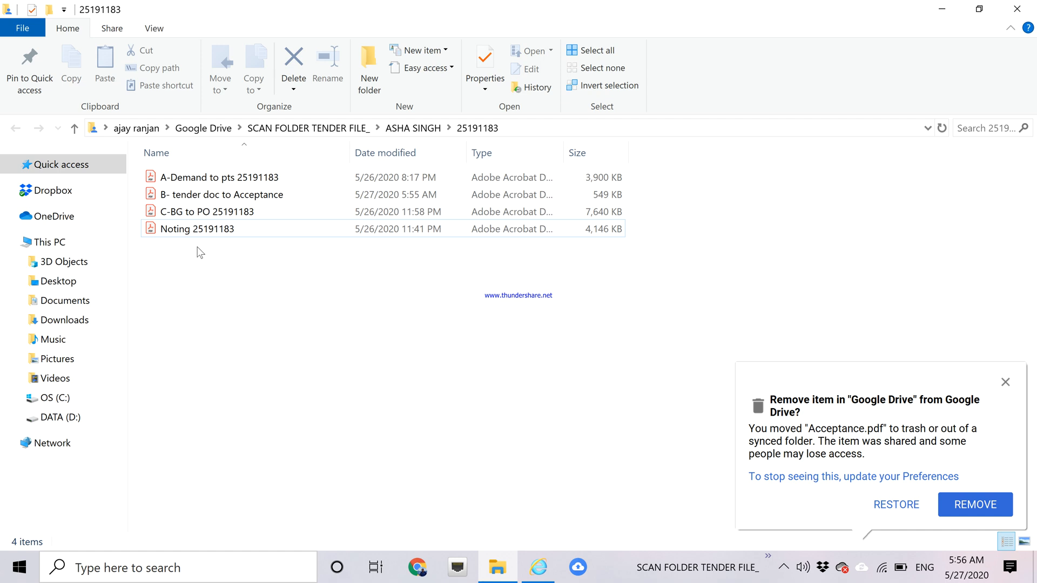
Approve removing the five deleted files from Google Drive, then return to the IREPS preview window.
click(987, 507)
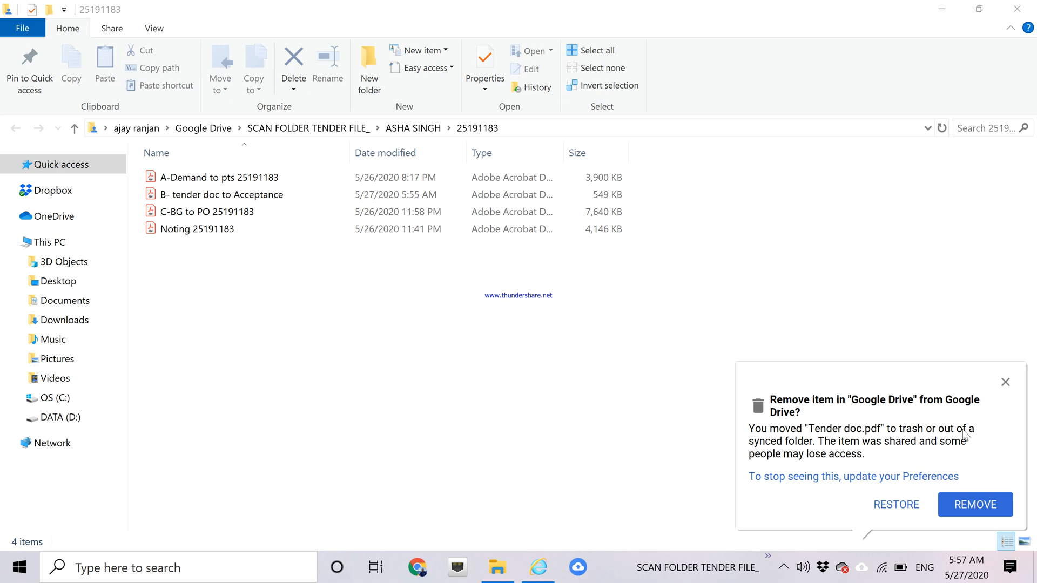
click(984, 507)
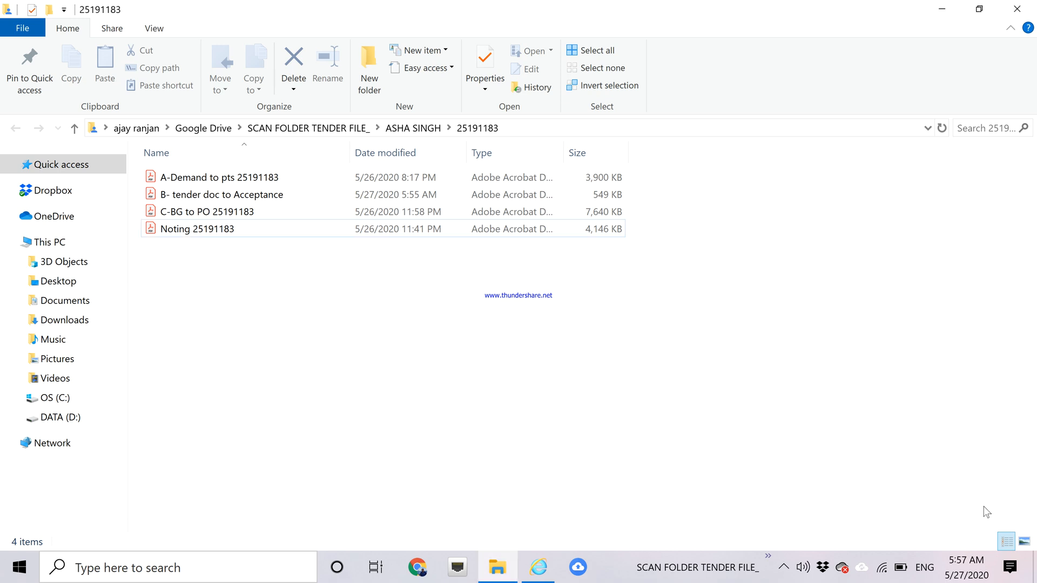
click(983, 507)
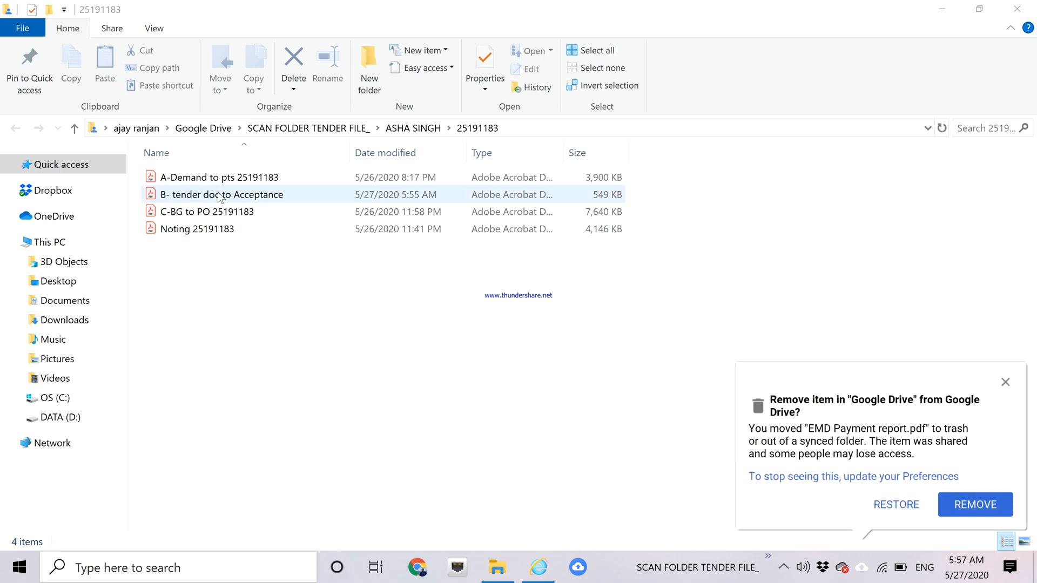
click(956, 503)
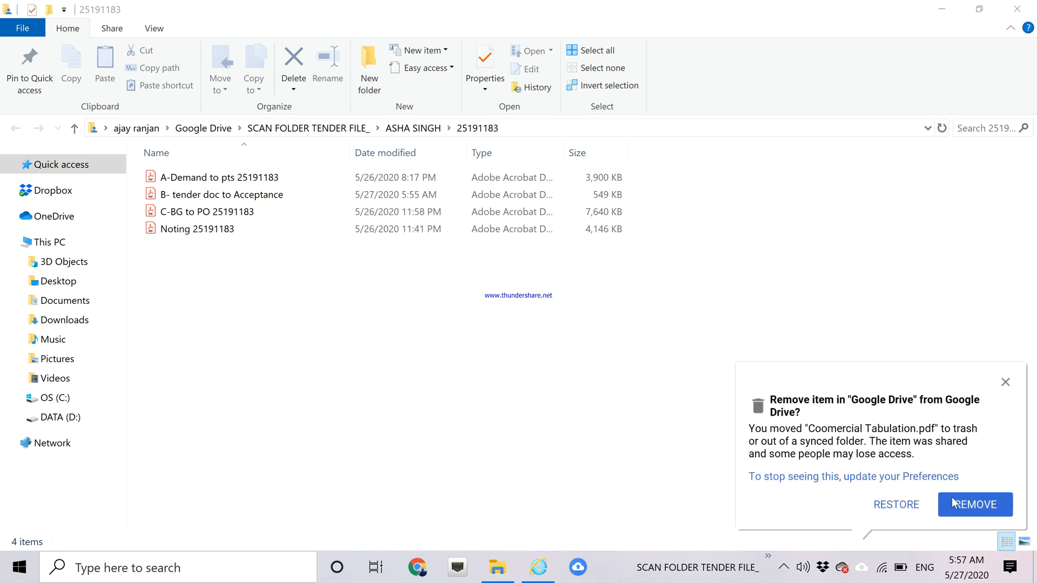
click(956, 505)
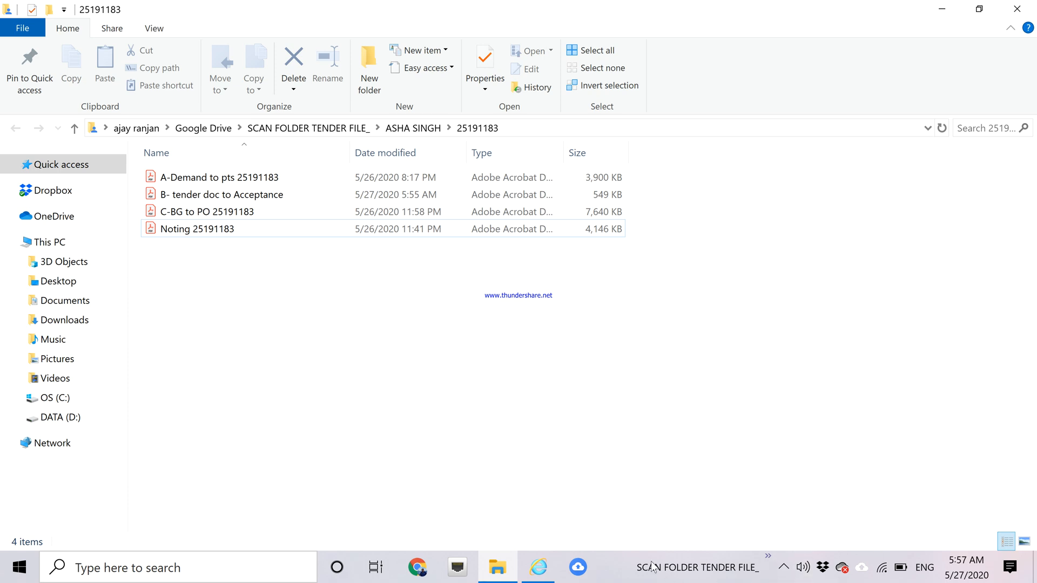
mouse_move(539, 567)
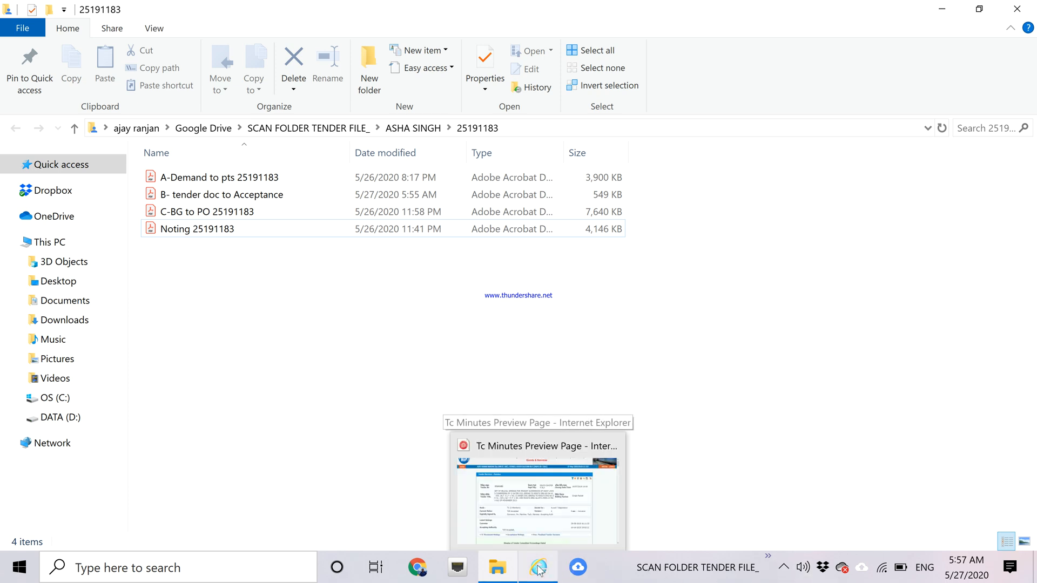
click(528, 513)
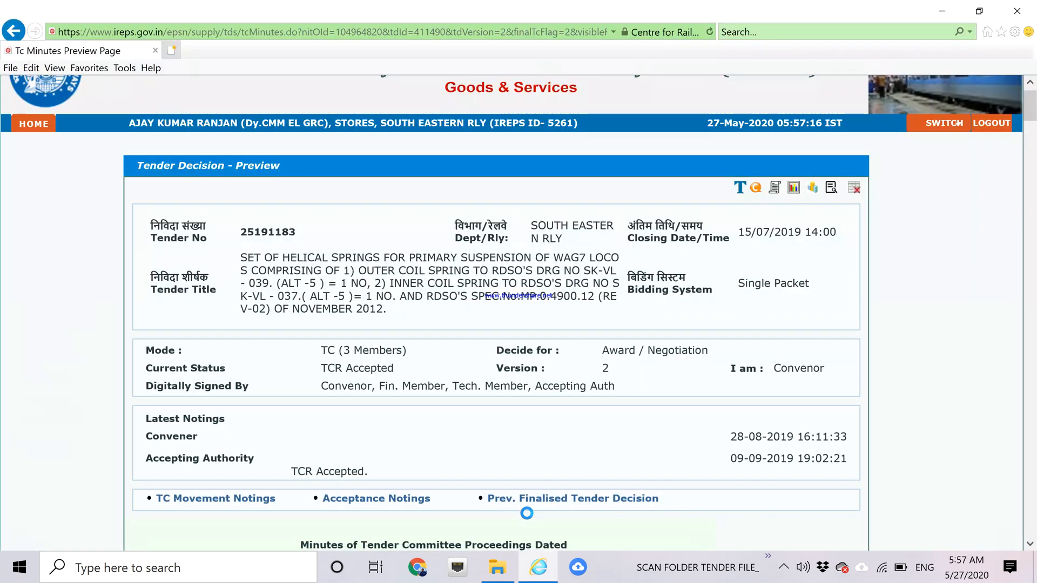
In a new tab, go to ser.eoffice.railnet.gov.in from the address history.
click(172, 51)
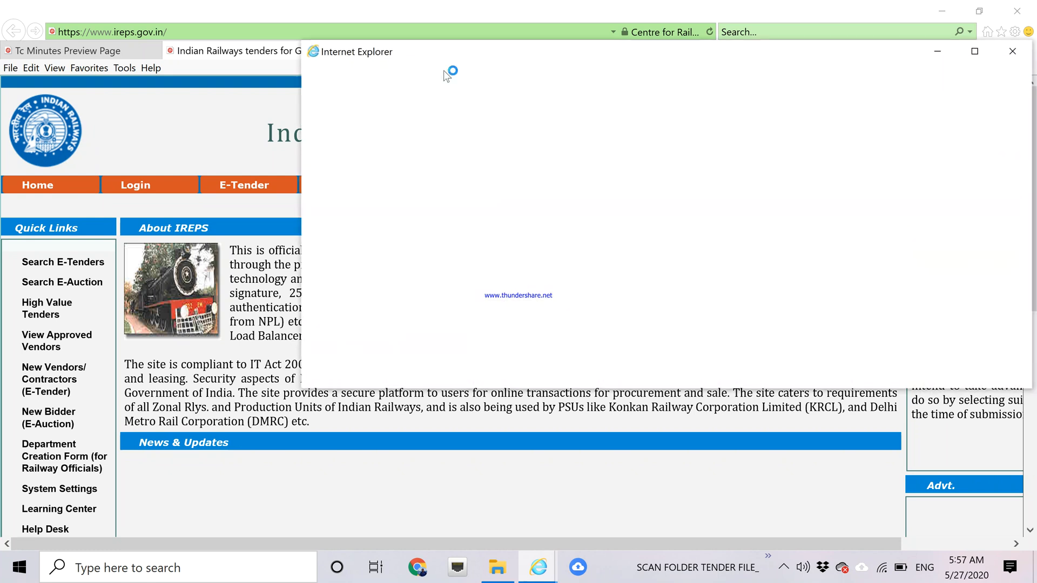
click(925, 141)
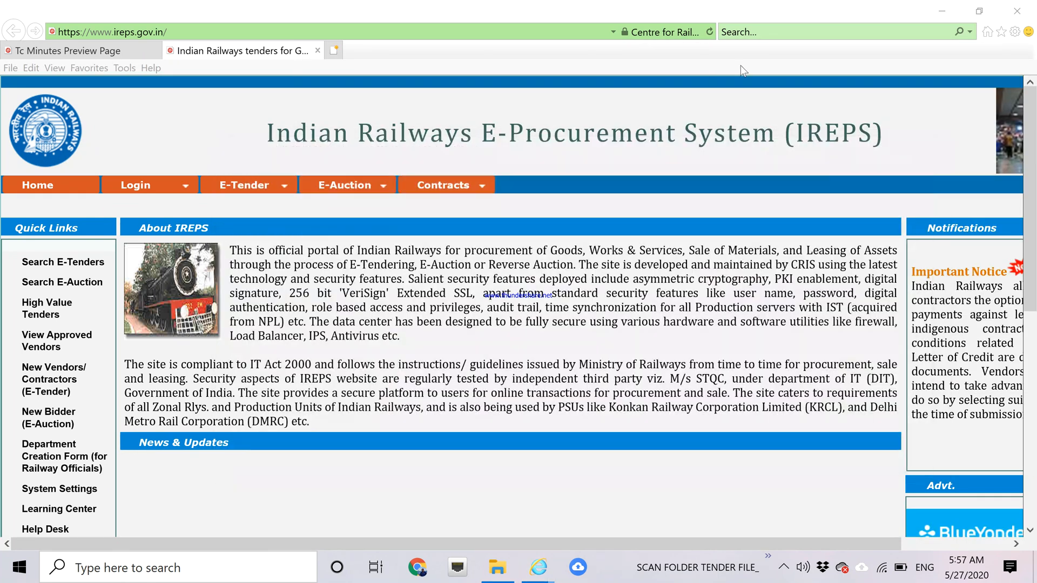
click(614, 31)
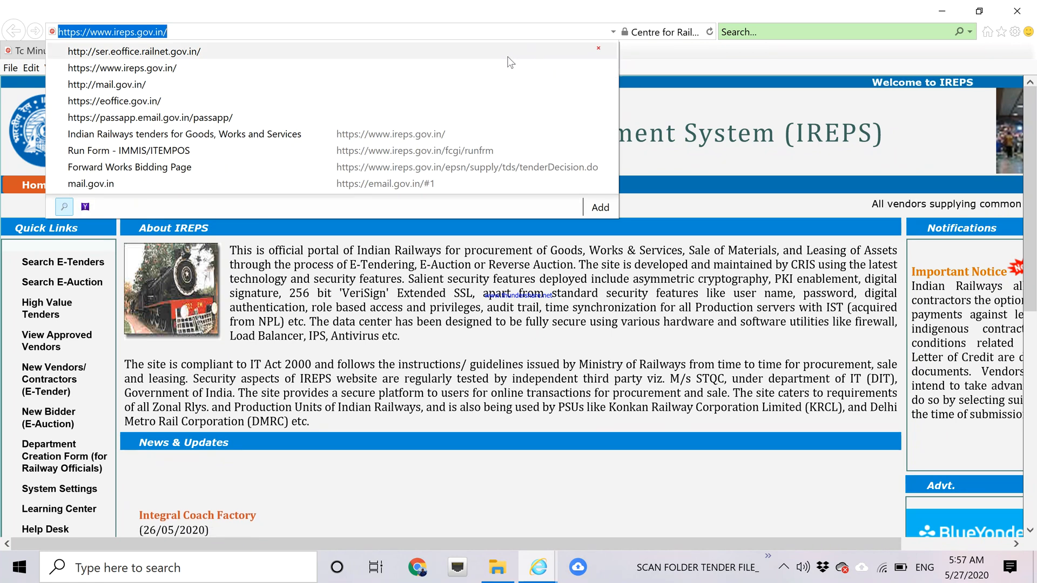
click(509, 54)
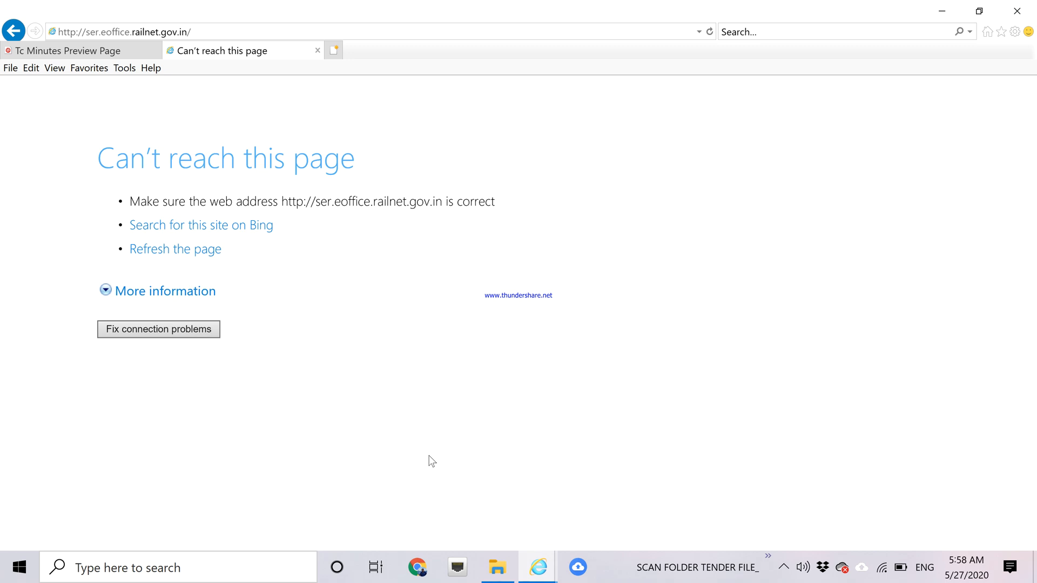
Log on to the railnetvpn.rcil.gov.in VPN in BIG-IP Edge Client, entering the password twice.
click(460, 568)
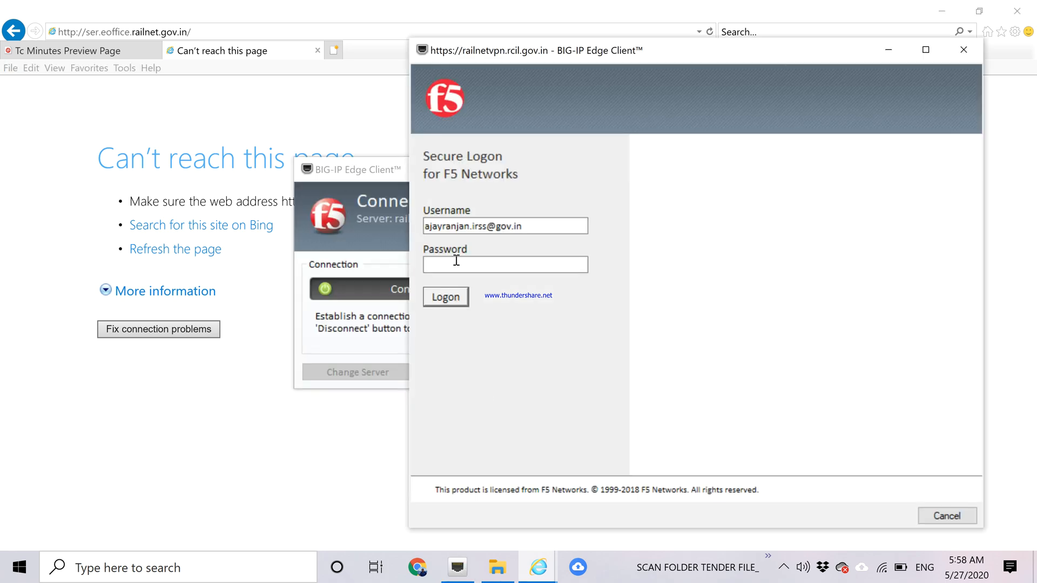
text(•••••••••)
click(448, 298)
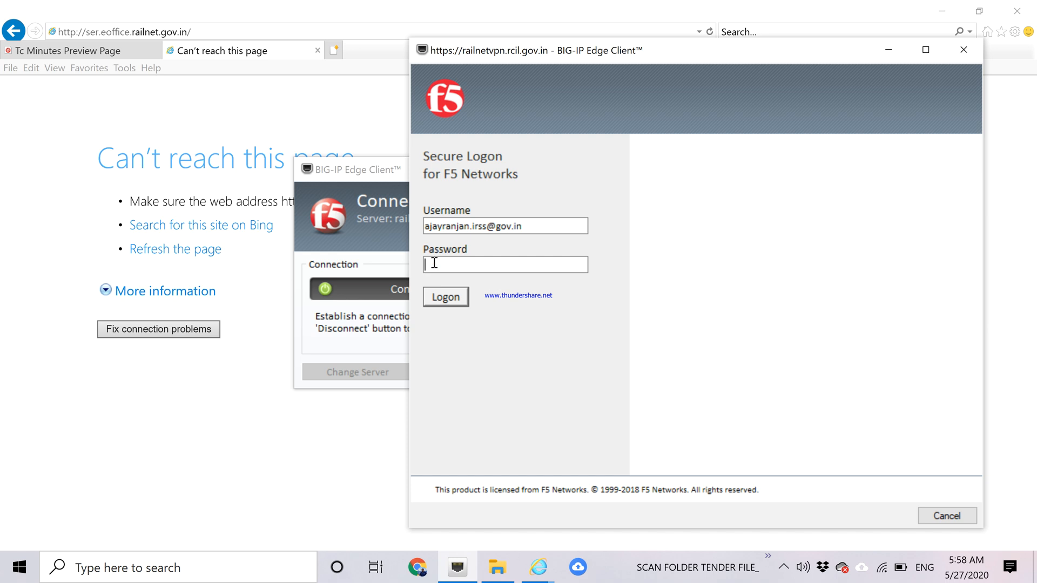
text(•••••••••••)
click(440, 297)
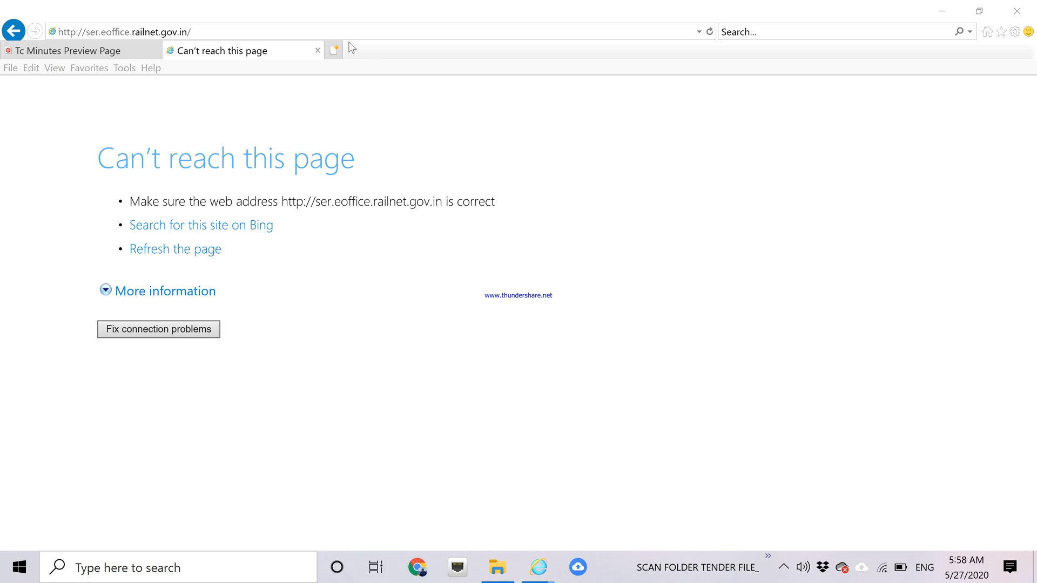
Reload the eOffice page and sign in with the first account's login ID and password.
click(709, 33)
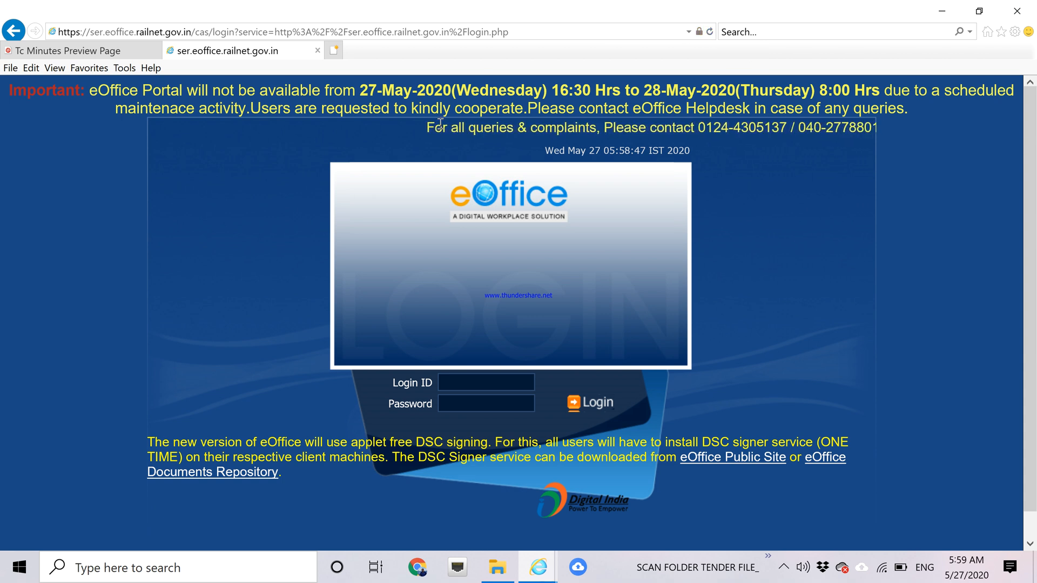
click(465, 385)
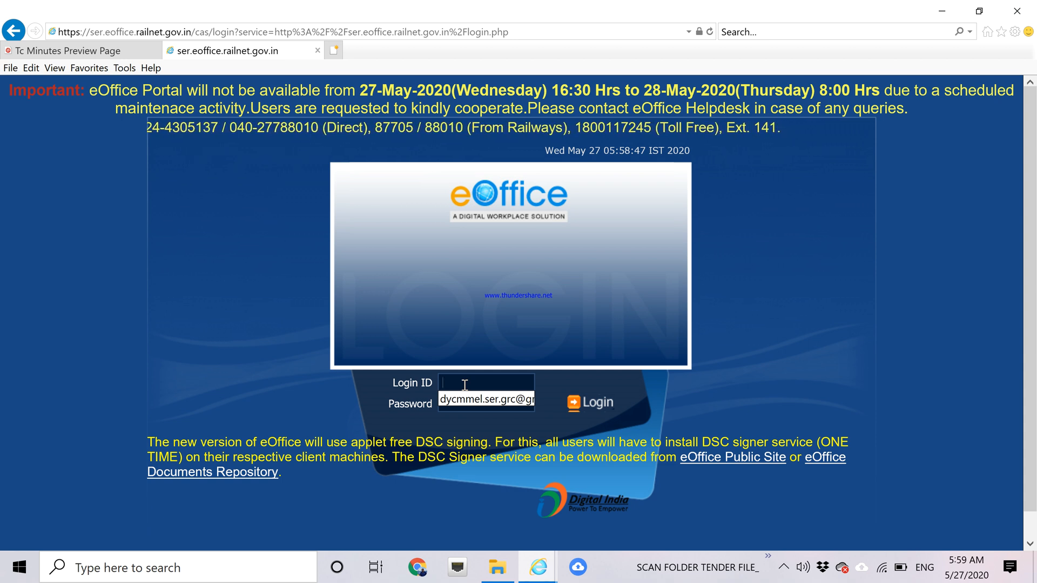
text(ar)
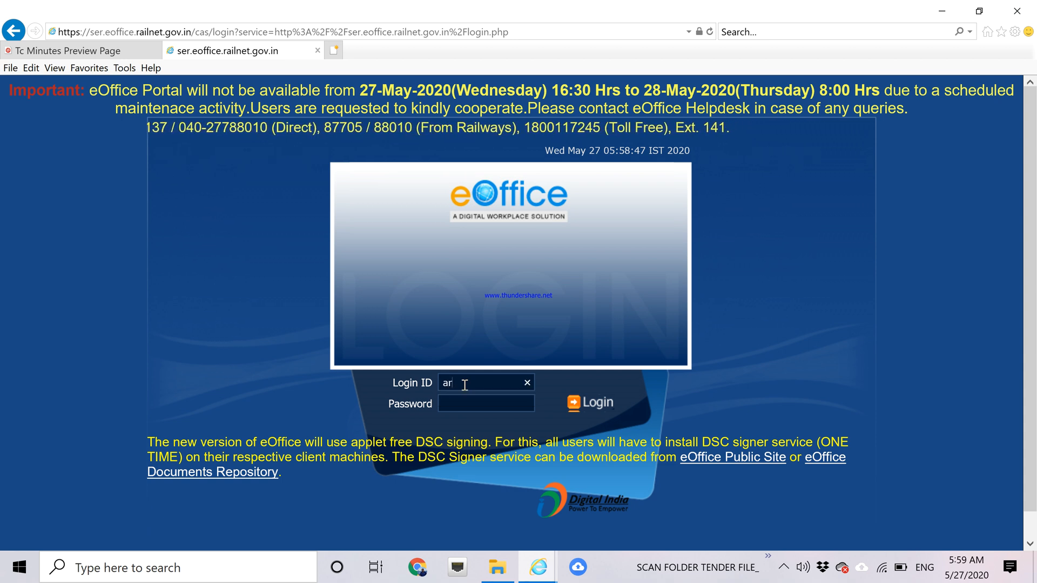
text(un)
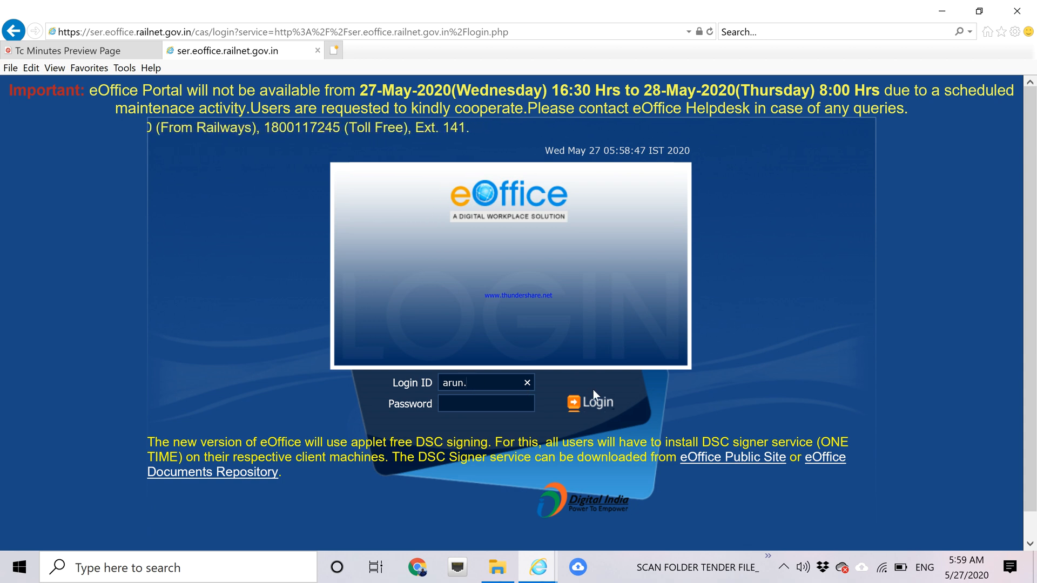
text(.100)
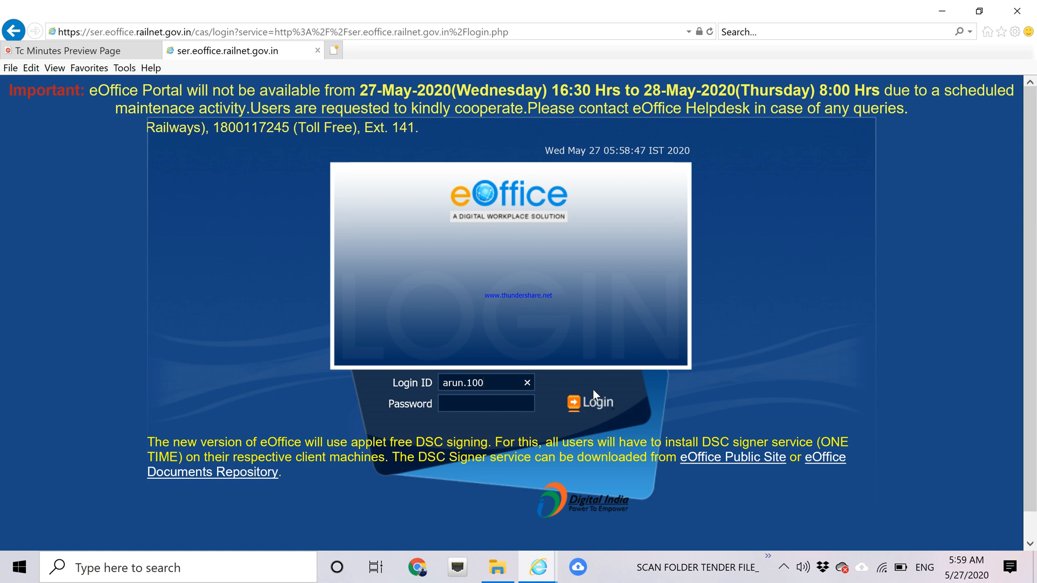
text(5)
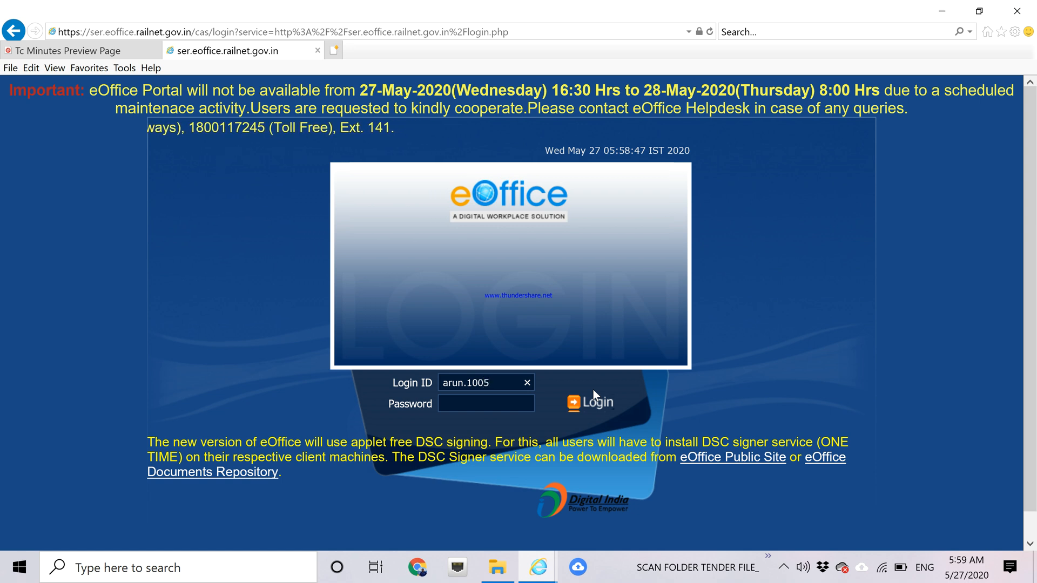
click(485, 406)
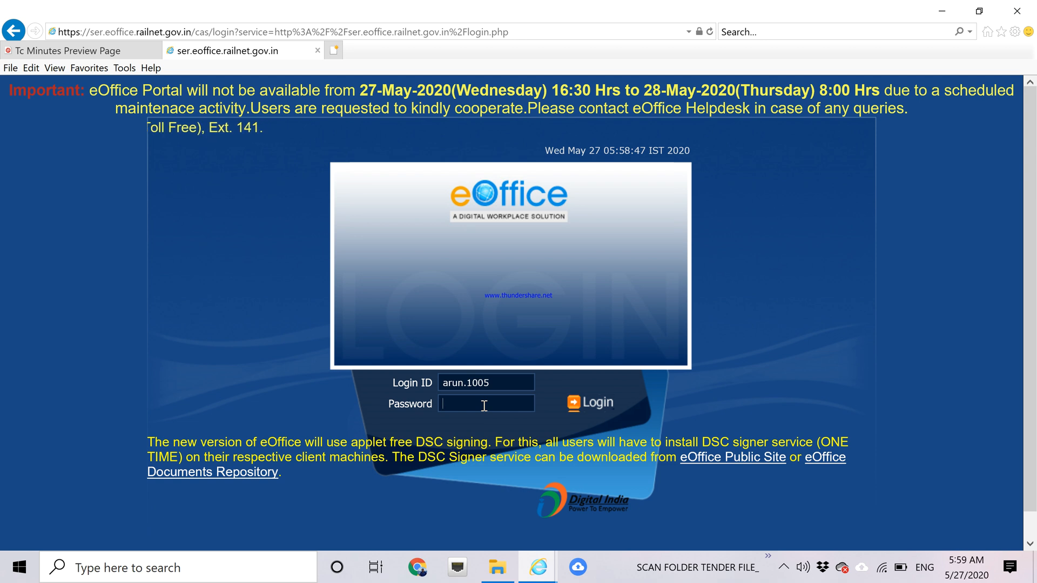
text(****)
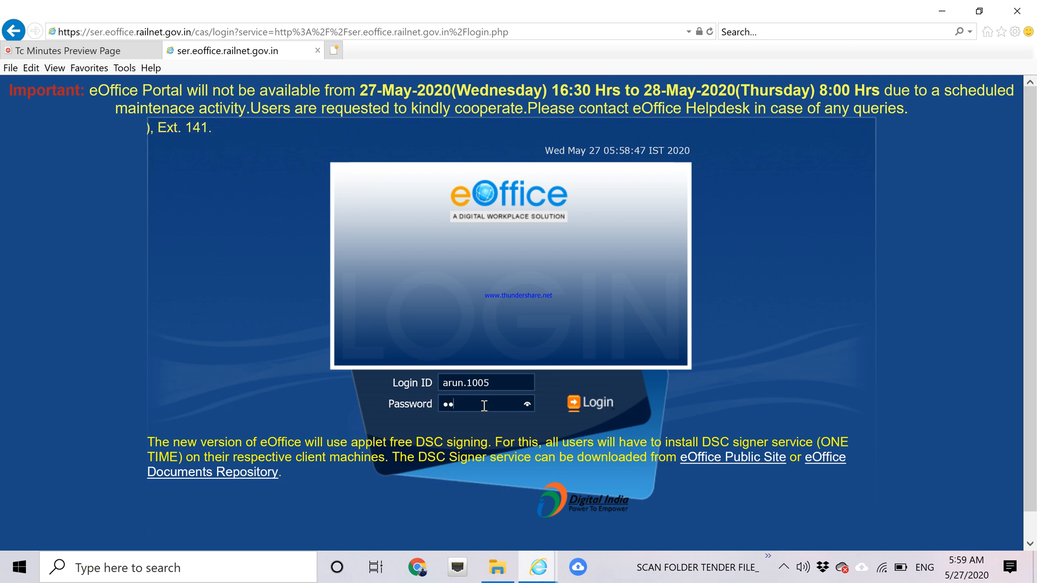
text(****)
click(603, 405)
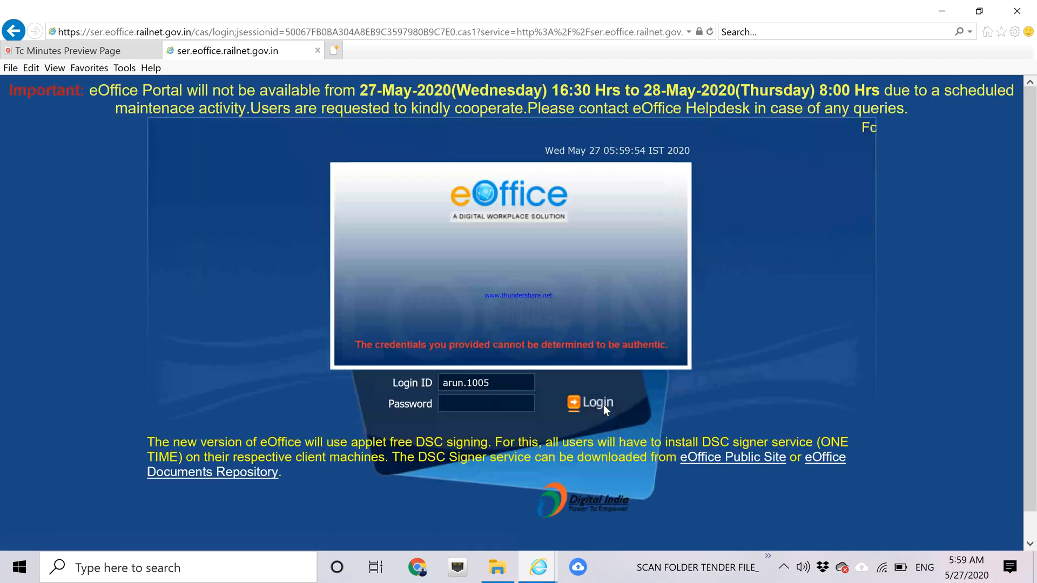
click(465, 404)
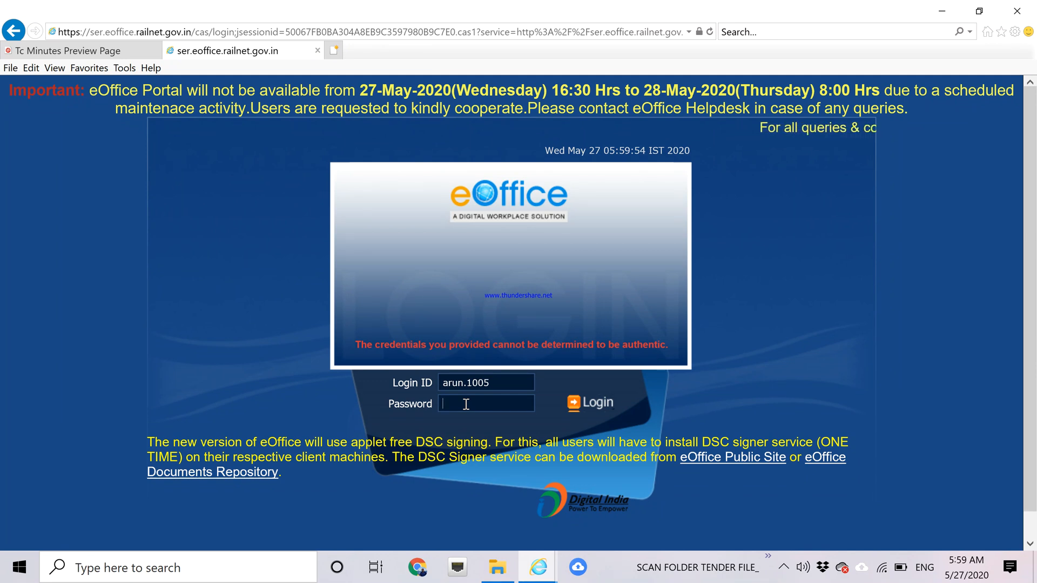
text(••••)
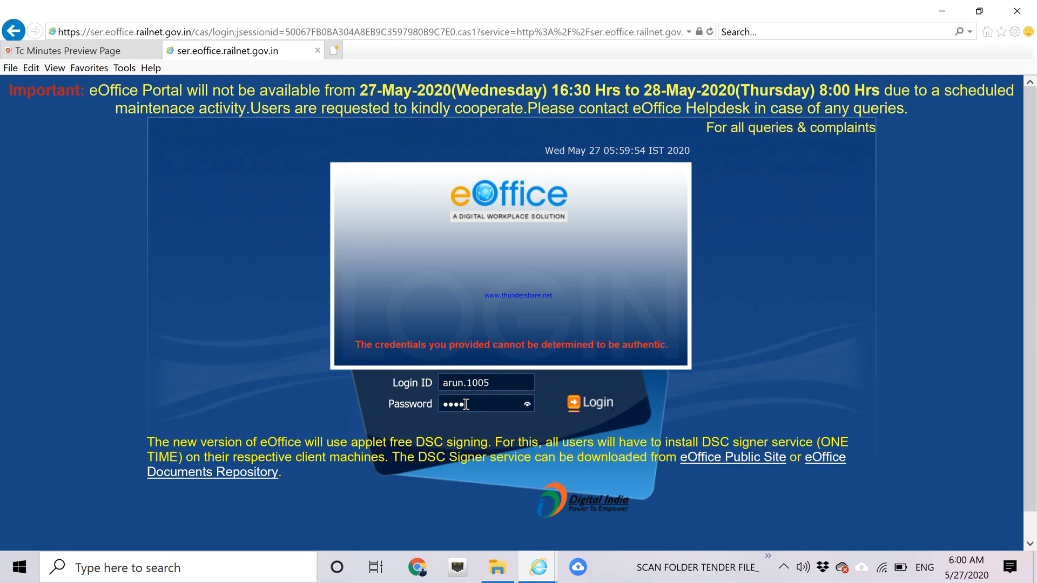
key(BackSpace)
key(BackSpace)
key(BackSpace)
key(BackSpace)
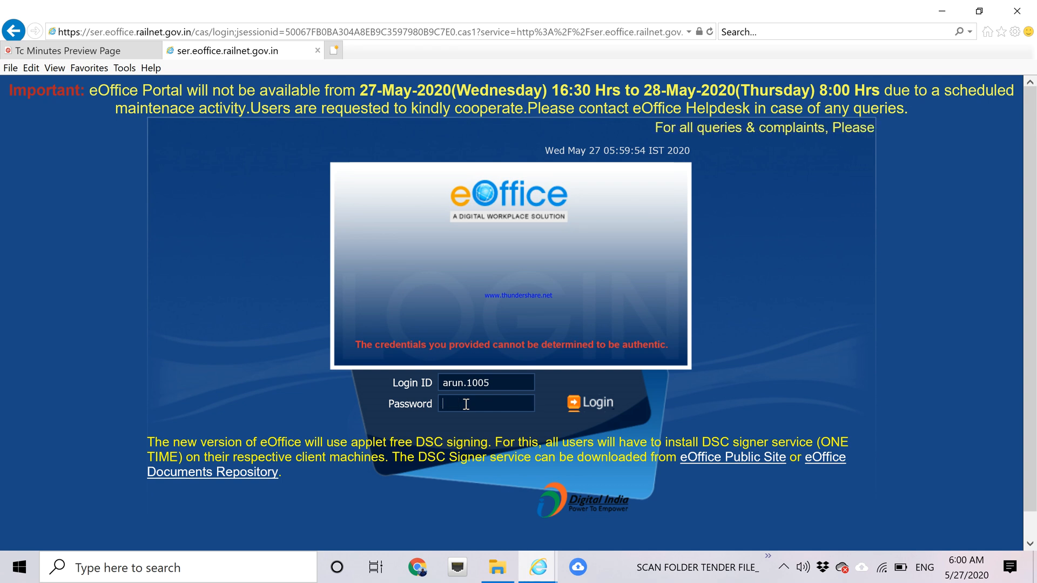
text(•••••••)
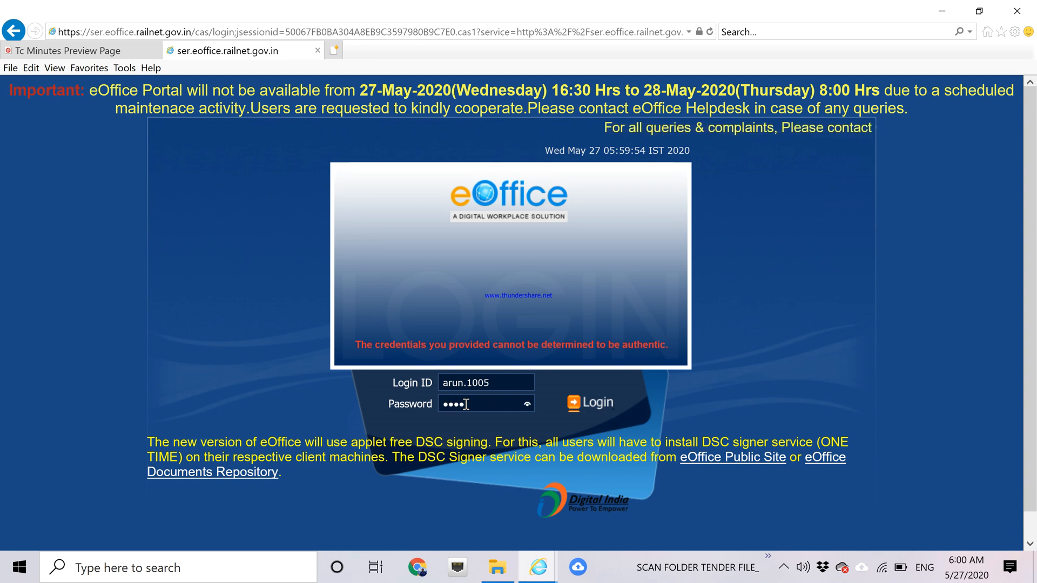
text(•)
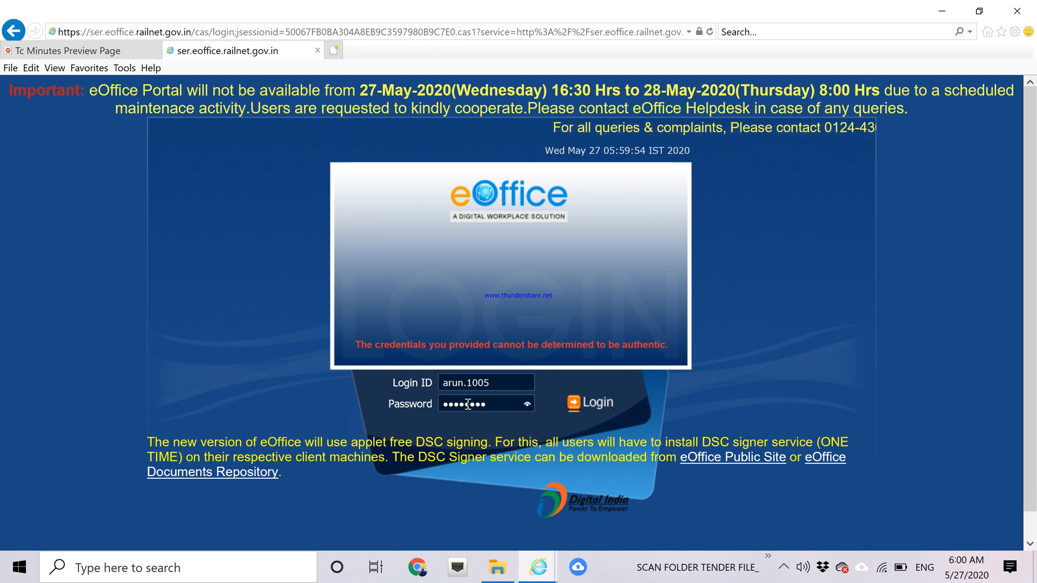
click(594, 404)
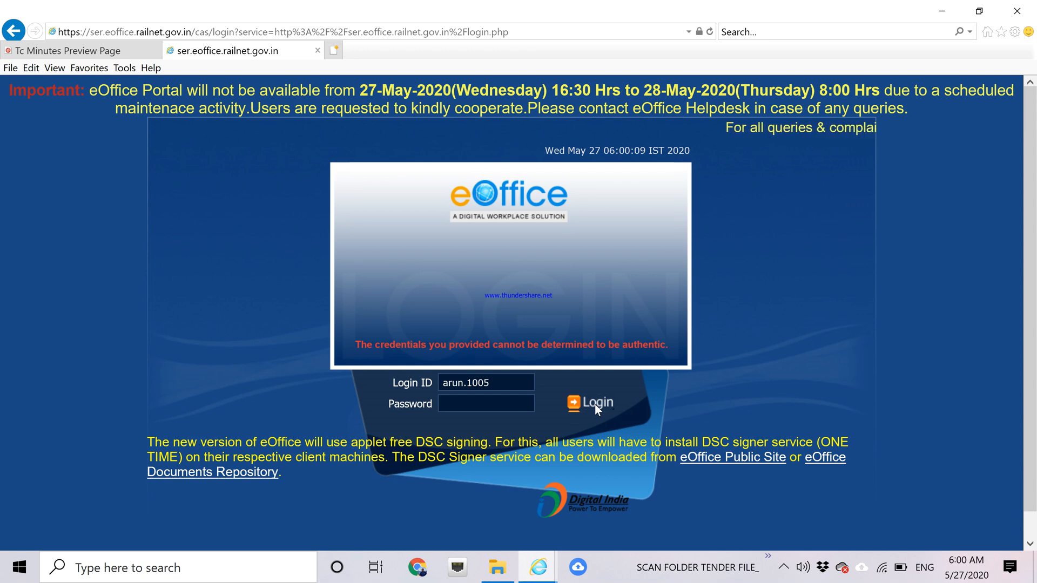
click(446, 385)
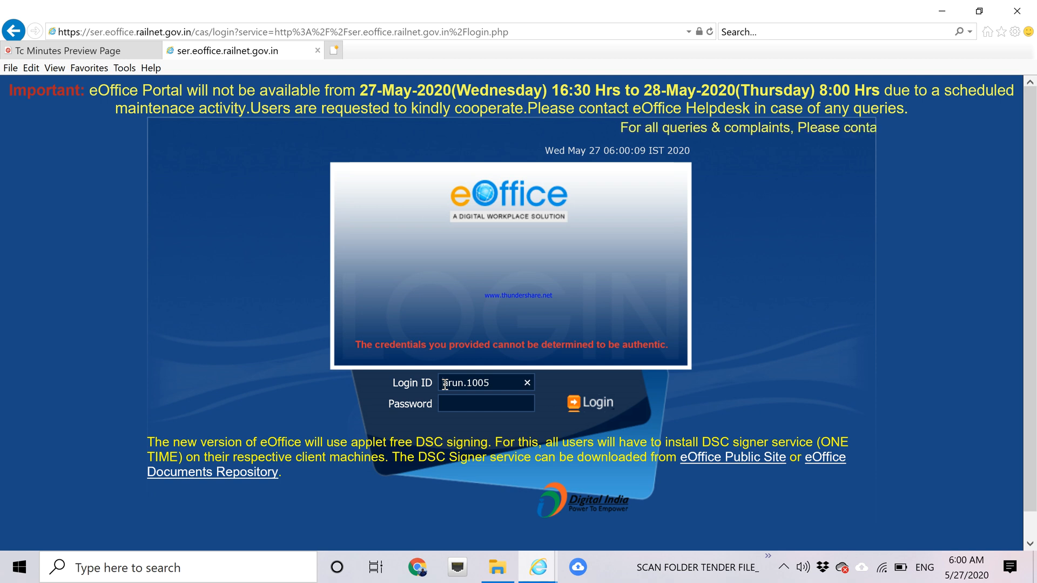
click(462, 404)
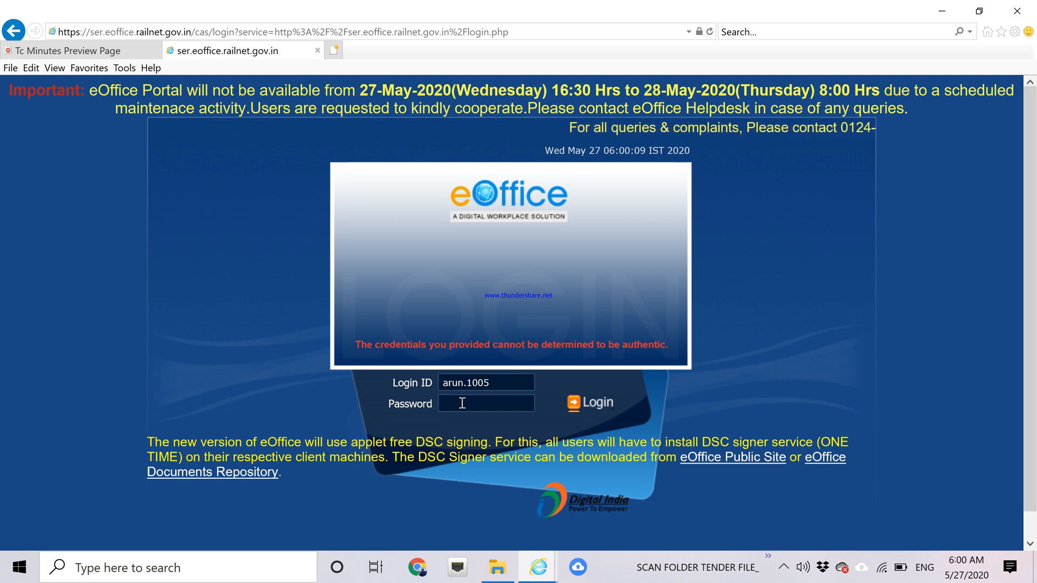
text(••••)
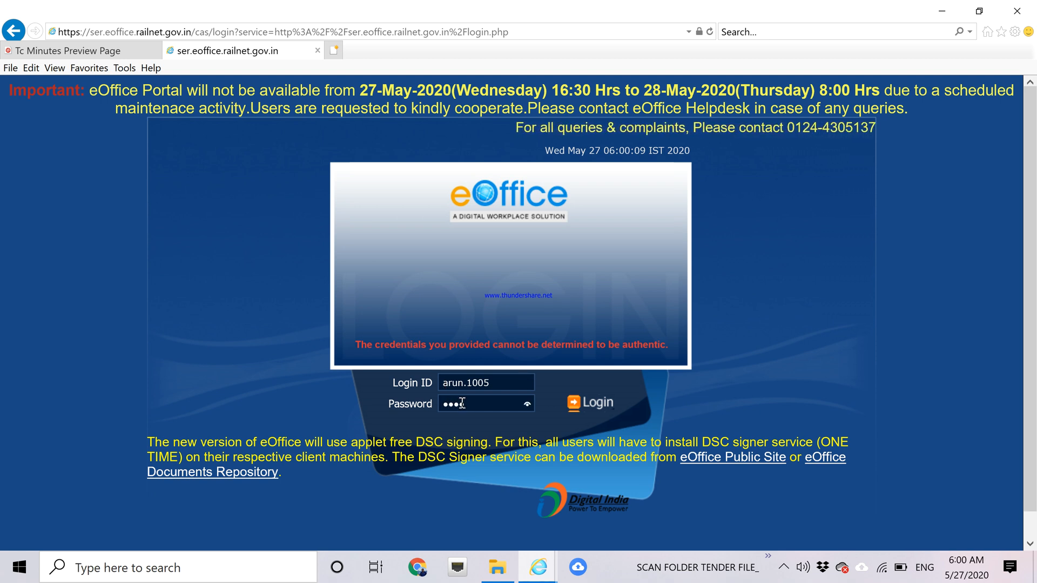
text(••)
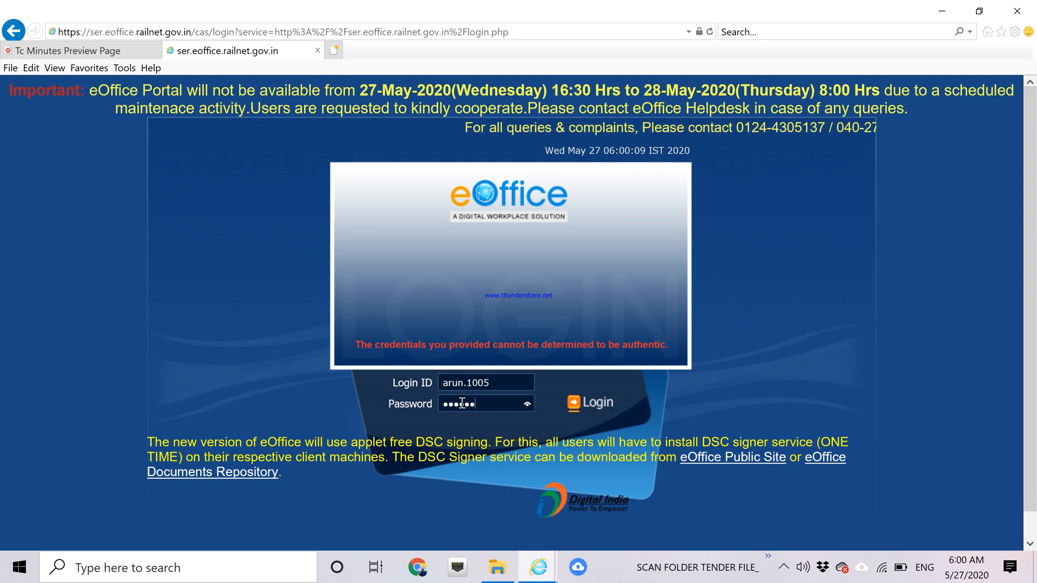
text(••)
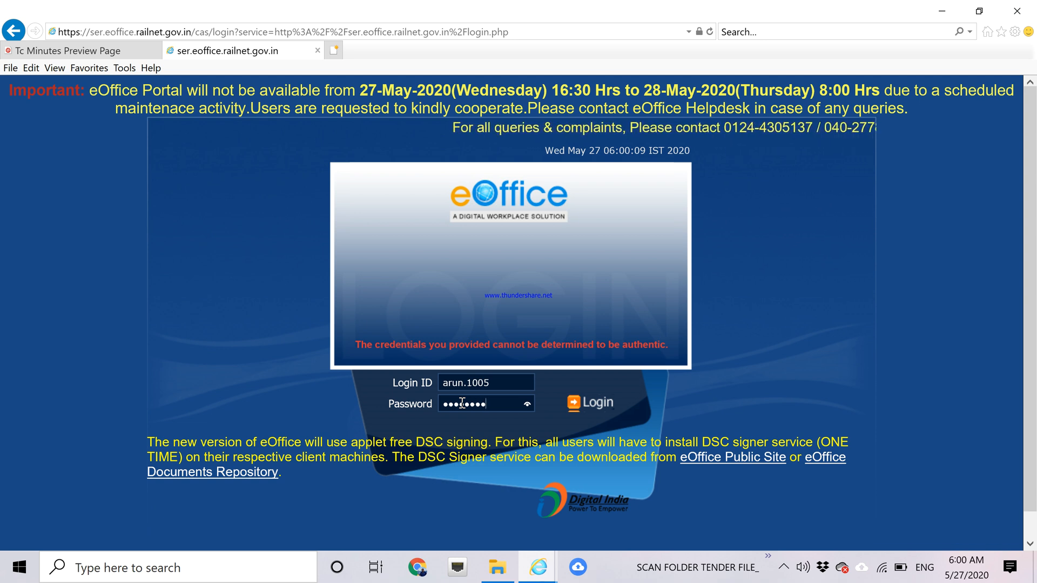
click(597, 405)
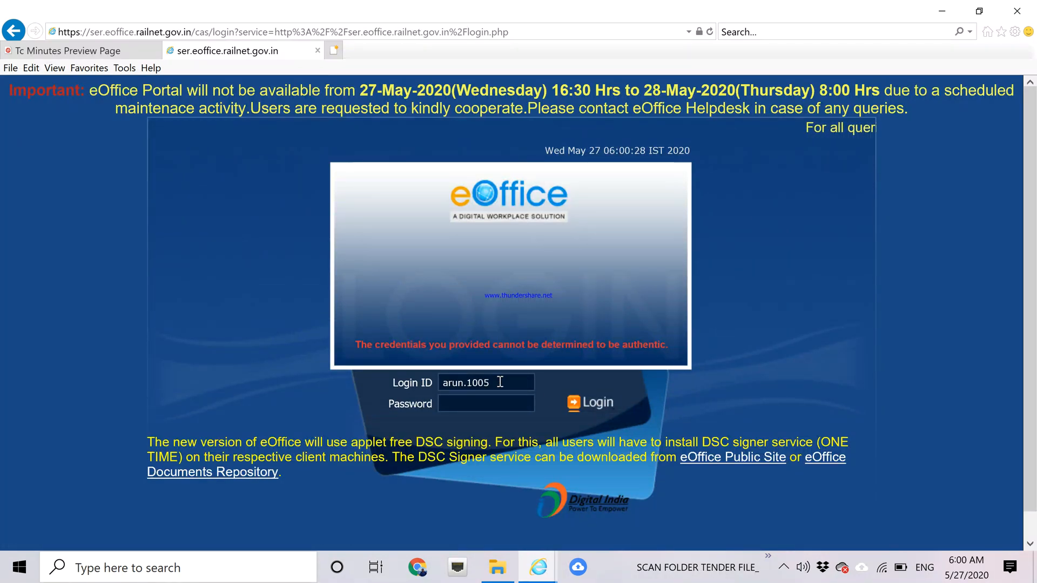
Replace the login ID with a different account's ID, enter its password and sign in.
drag(501, 382, 383, 376)
key(BackSpace)
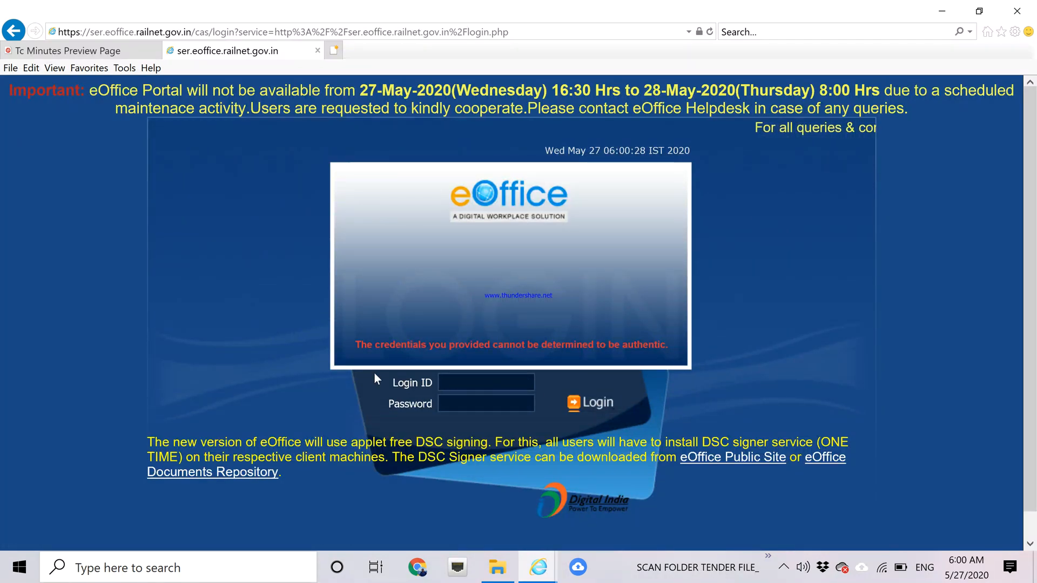
text(apurba)
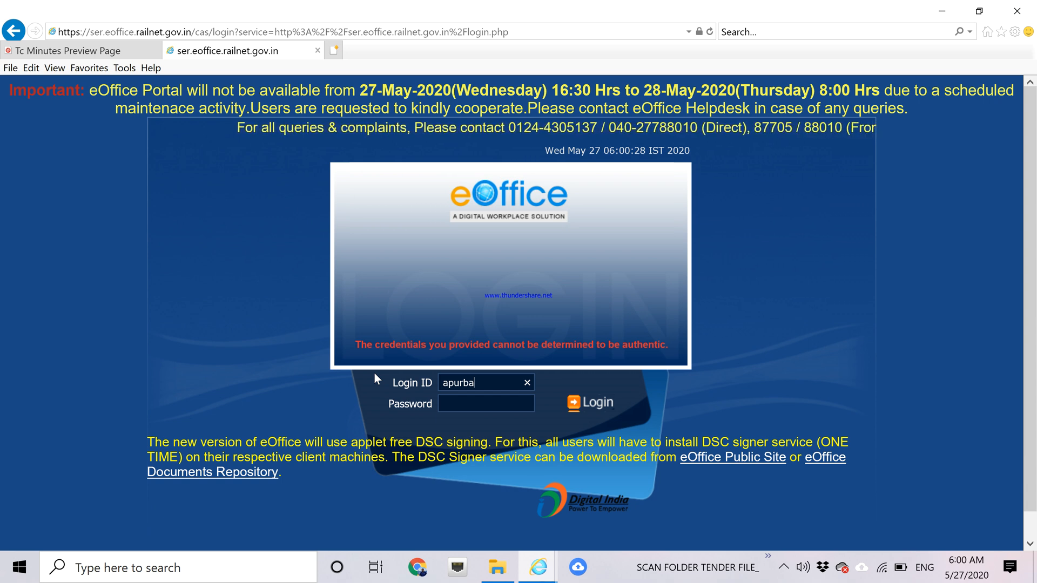
text(.160)
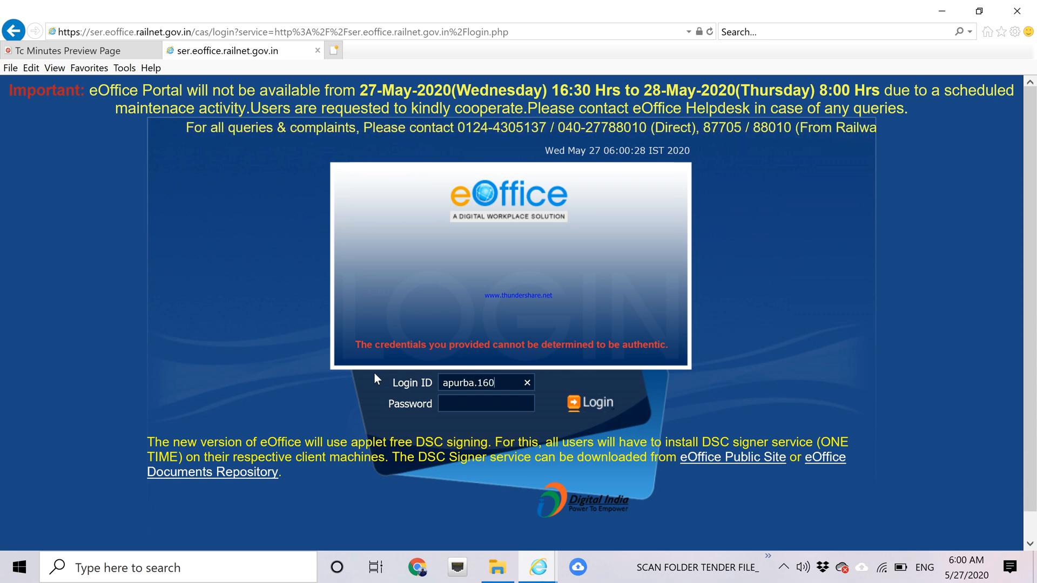
text(4)
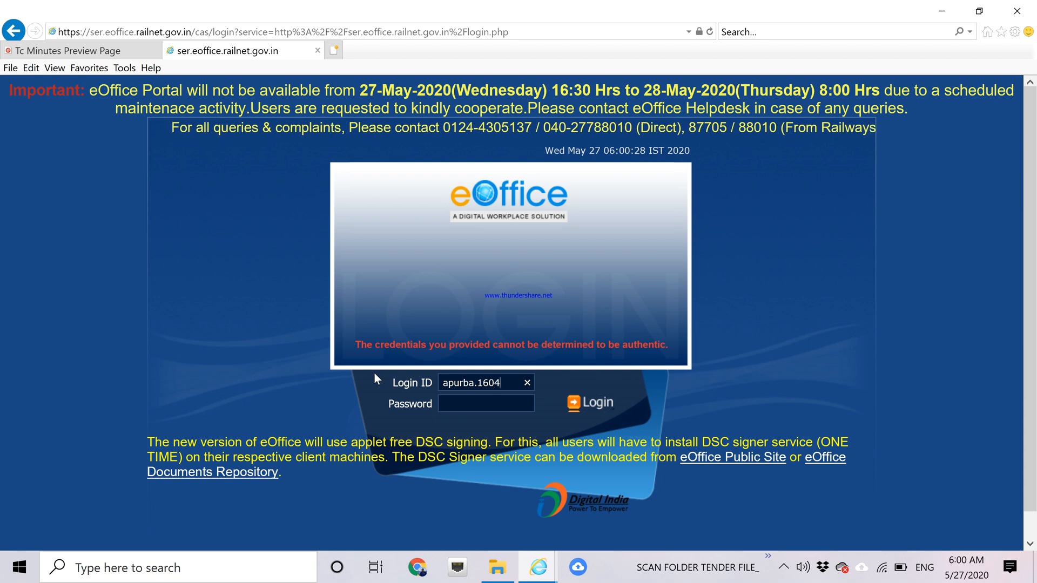
click(454, 407)
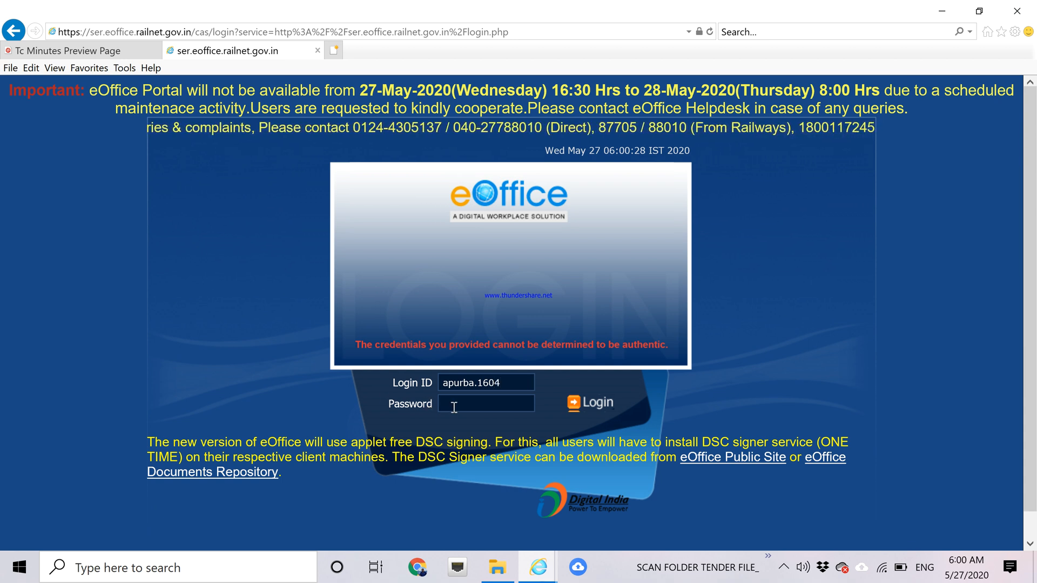
text(******)
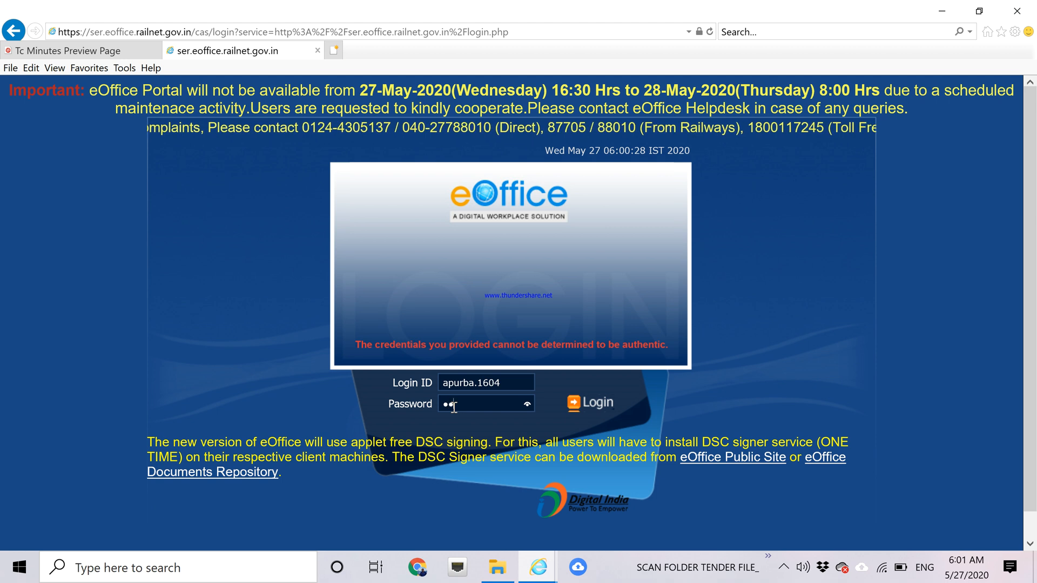
text(*)
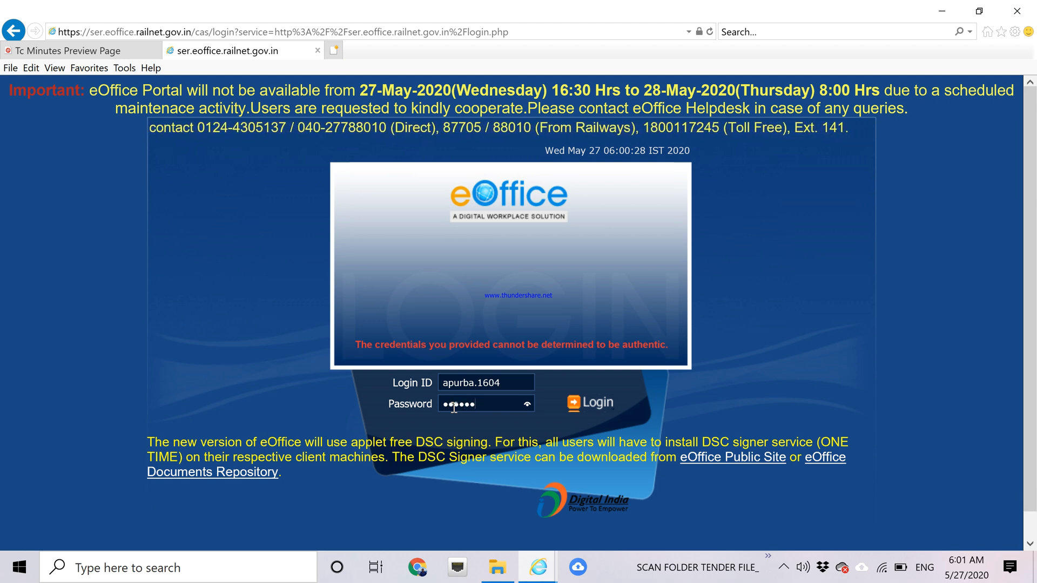
text(****)
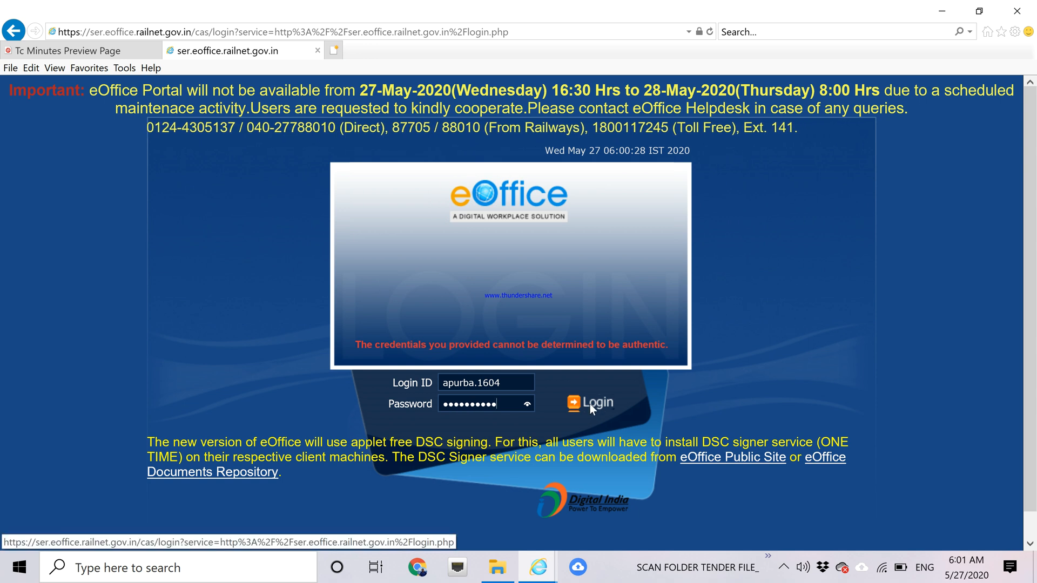
click(600, 407)
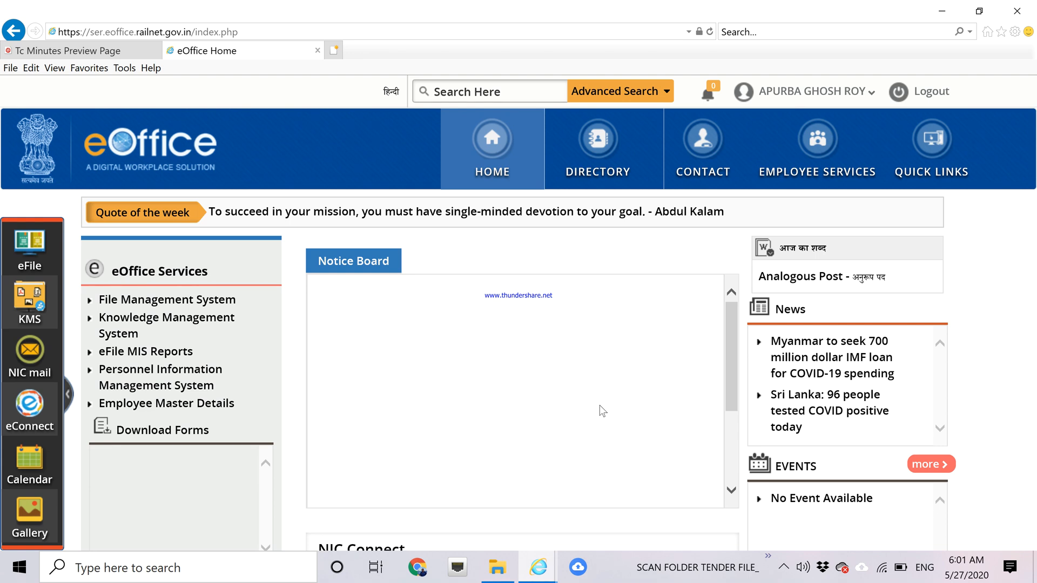
Open File Management System in eOffice and close the Tc Minutes Preview Page tab.
click(132, 303)
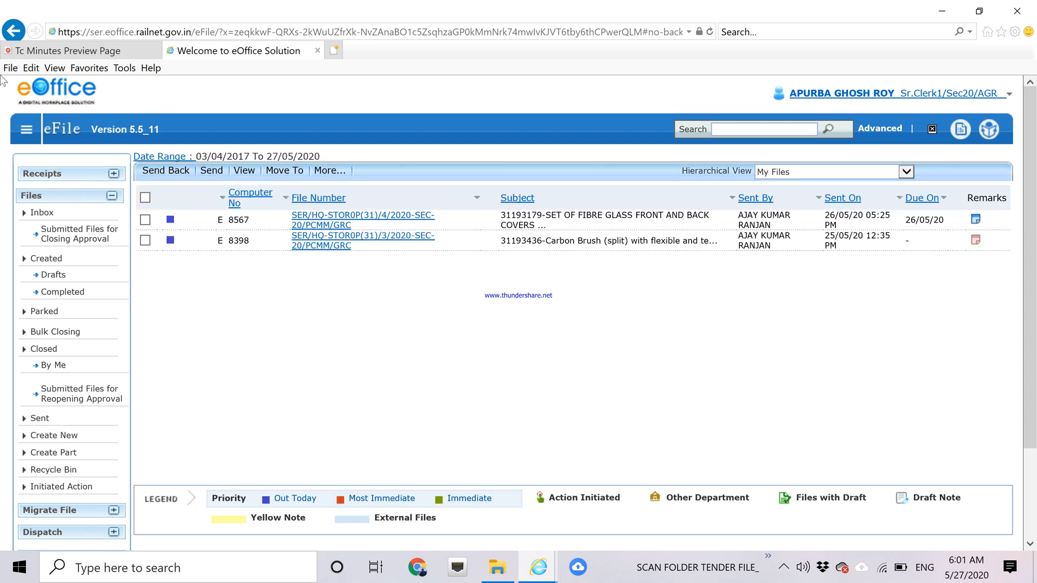
click(46, 51)
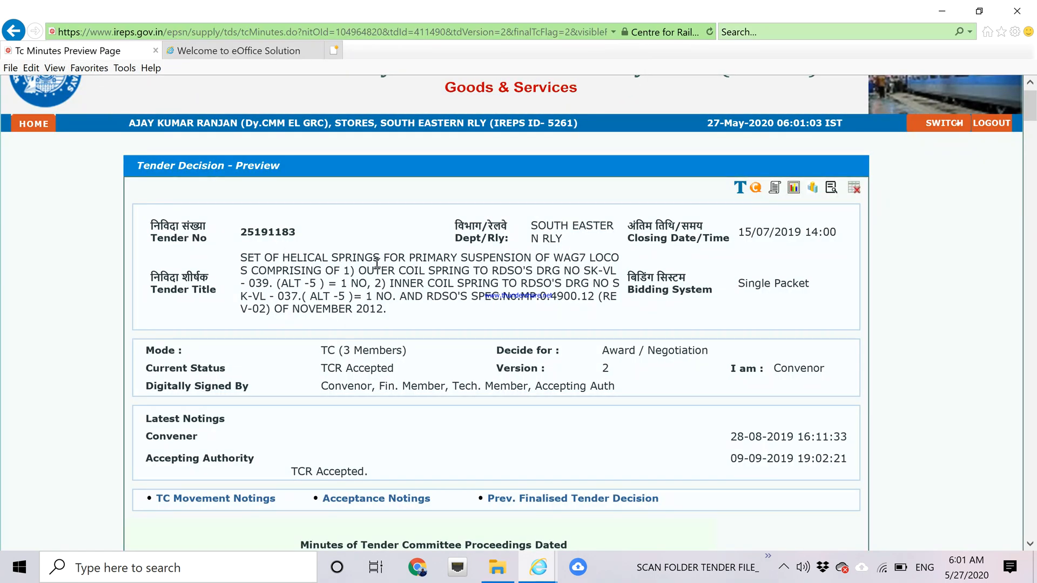
click(156, 51)
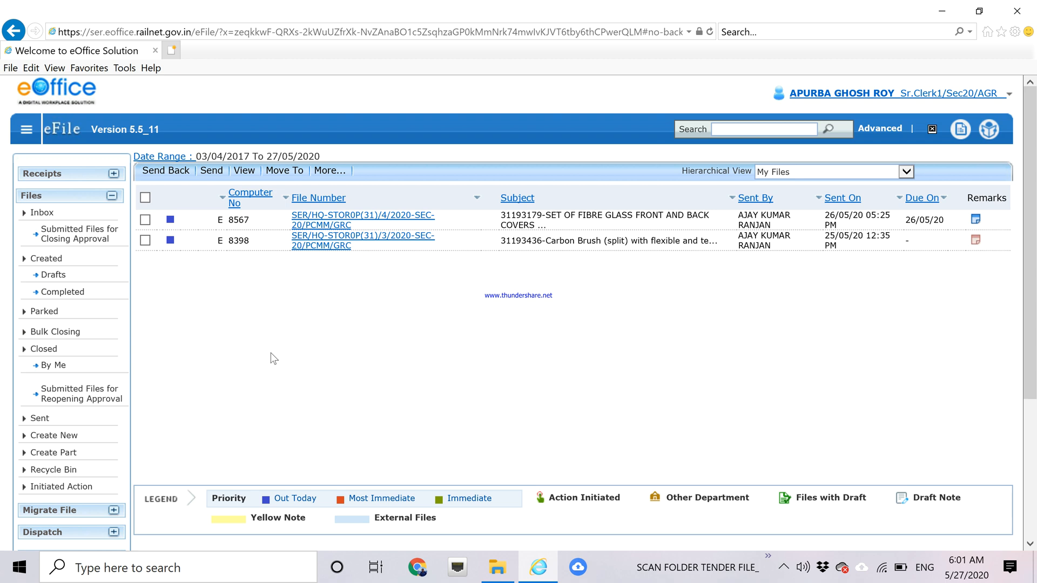
Bring eOffice forward, reload the eFile page and start a new electronic file.
click(942, 11)
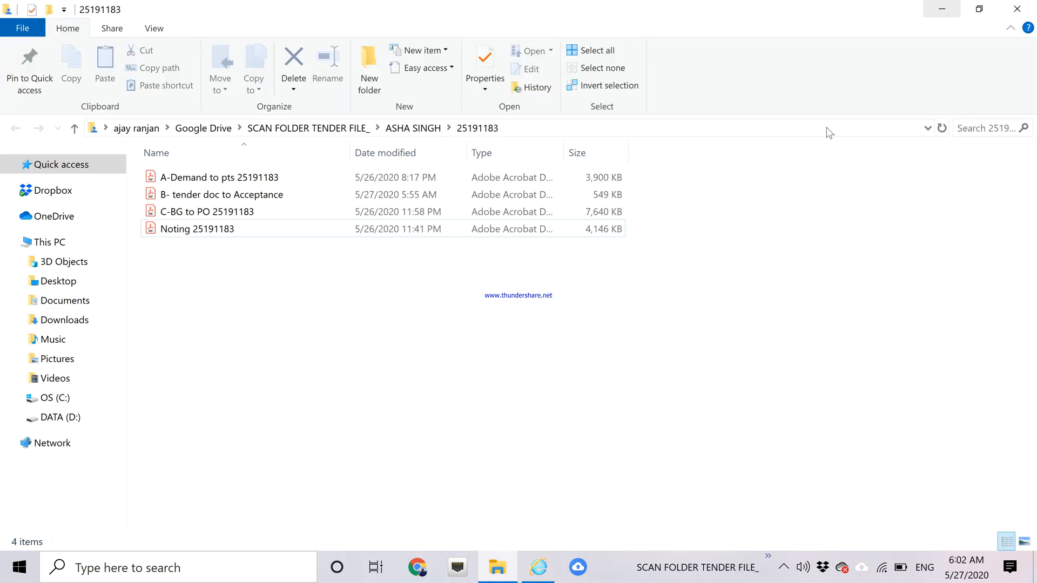
click(948, 10)
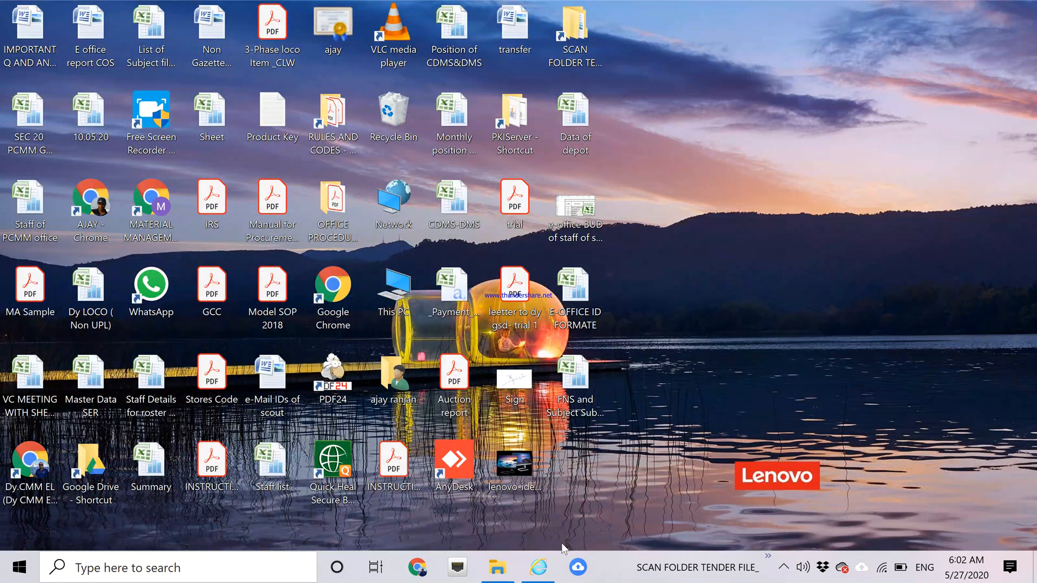
click(540, 567)
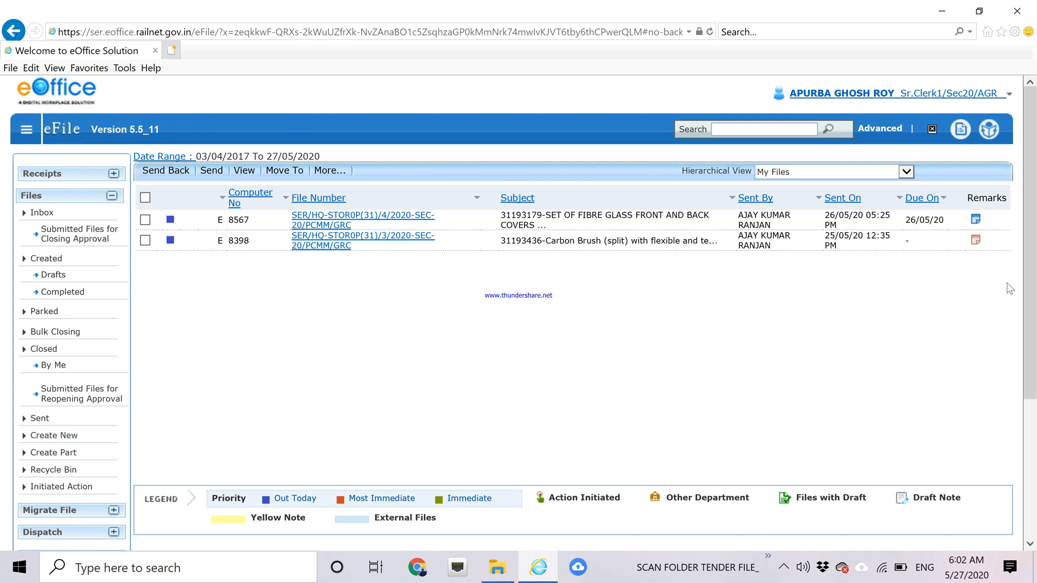
drag(1032, 211, 1032, 167)
click(710, 31)
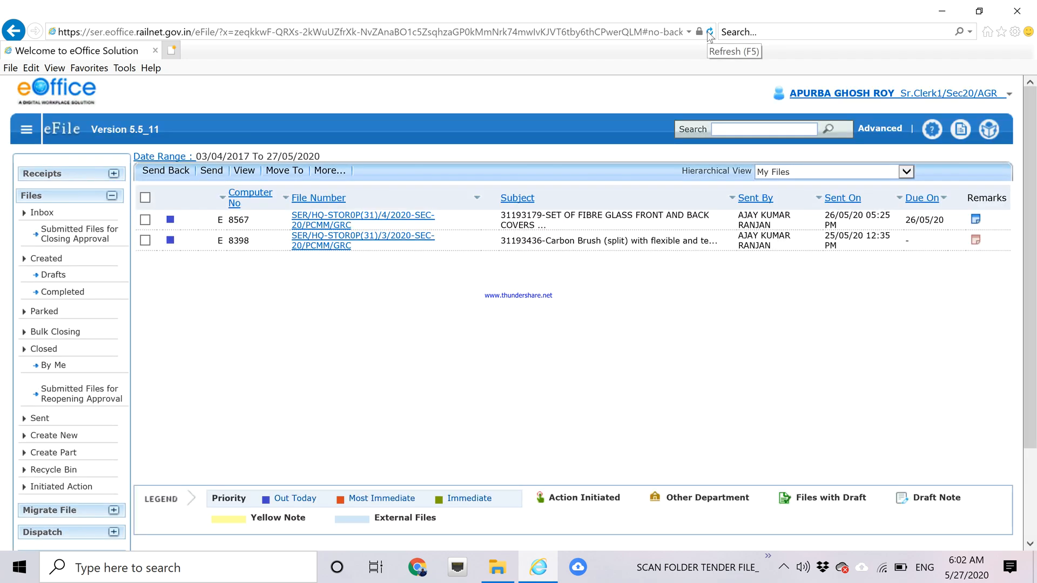
click(62, 437)
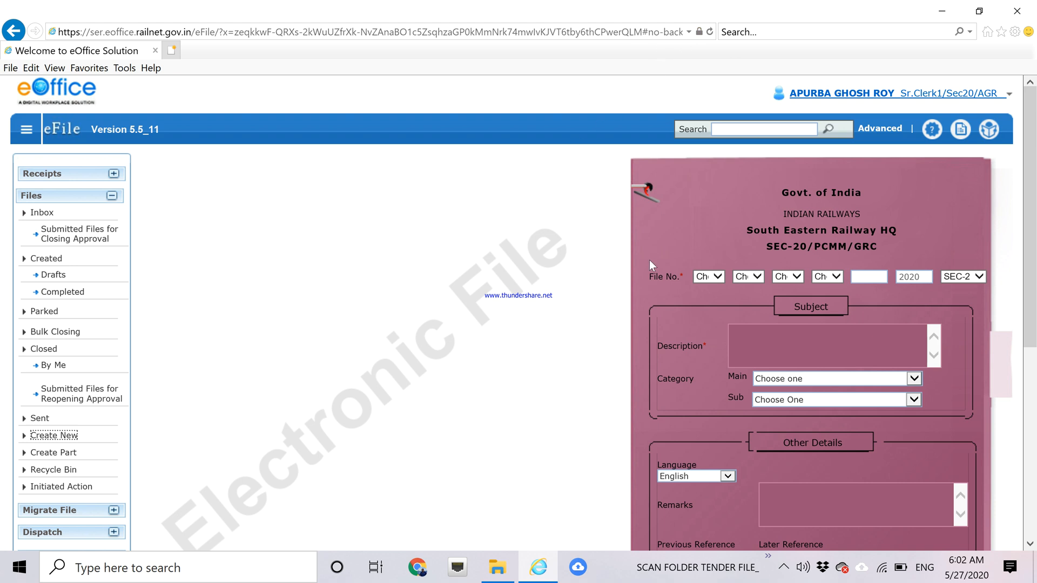
Build the file number from SE, ST, P - PROCUREMENT and Major Group 25.
click(719, 279)
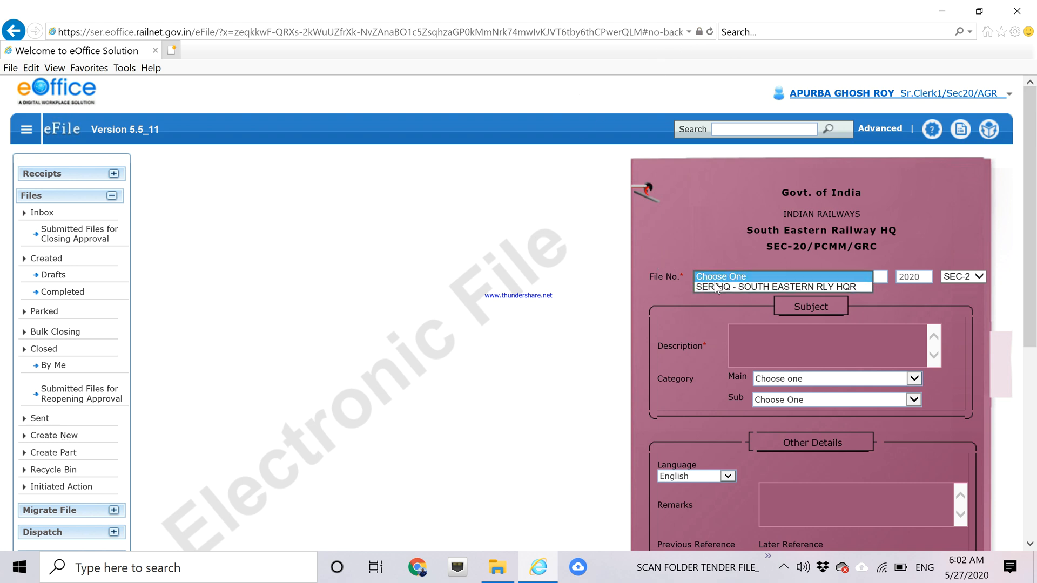
click(713, 287)
click(756, 280)
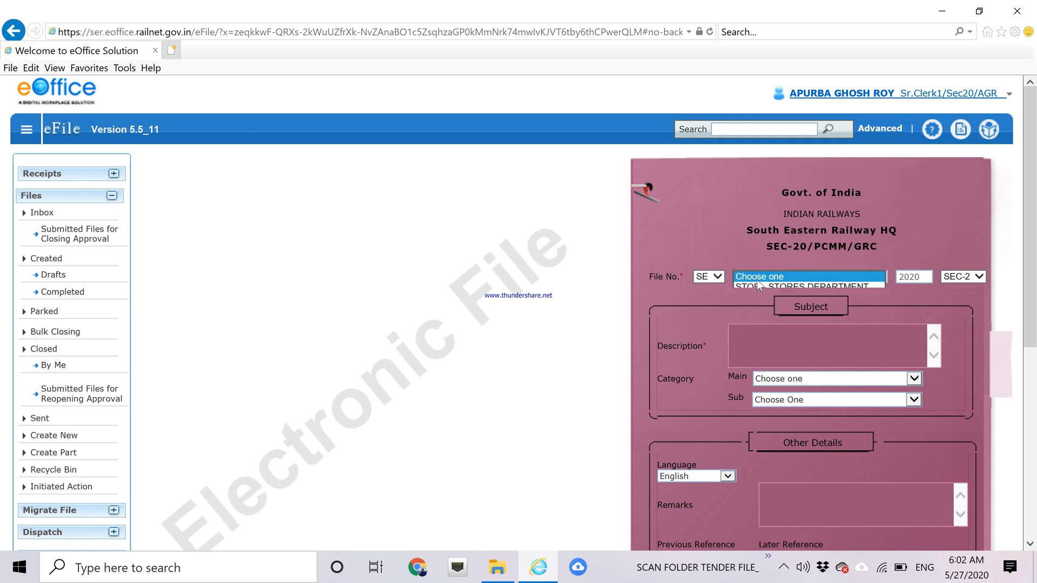
click(752, 286)
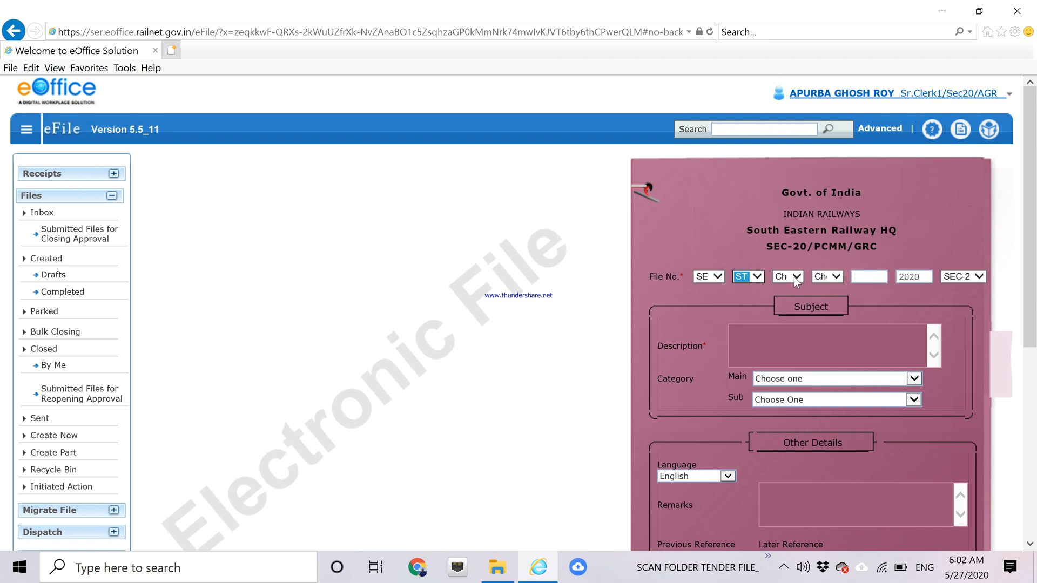
click(794, 277)
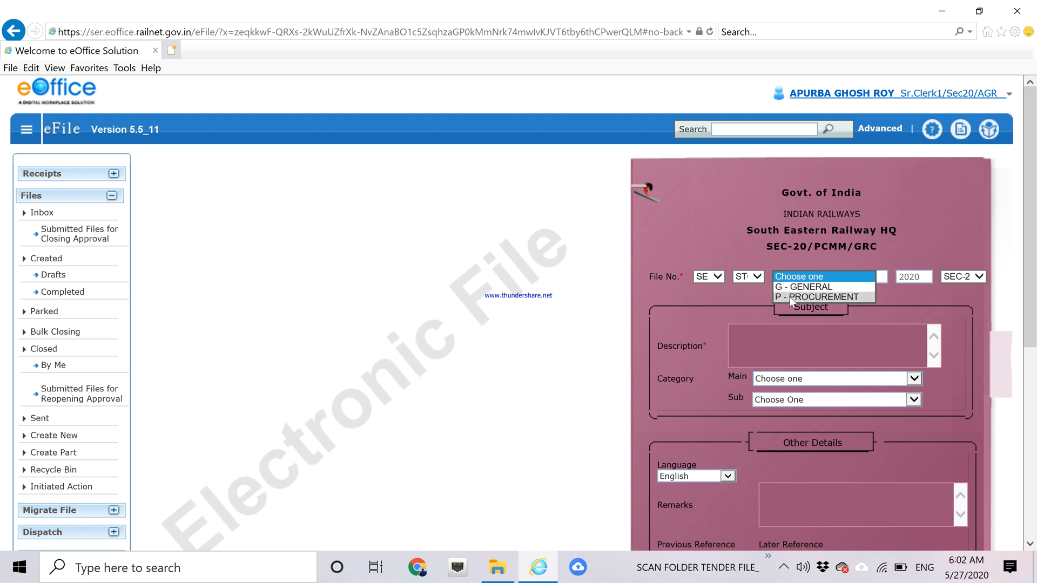
click(789, 296)
click(835, 277)
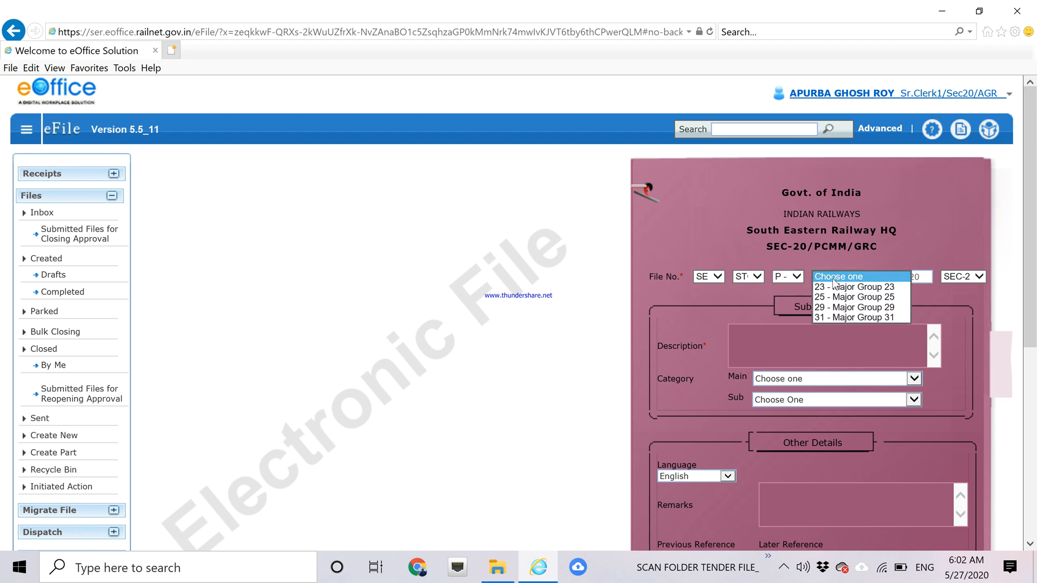
click(833, 296)
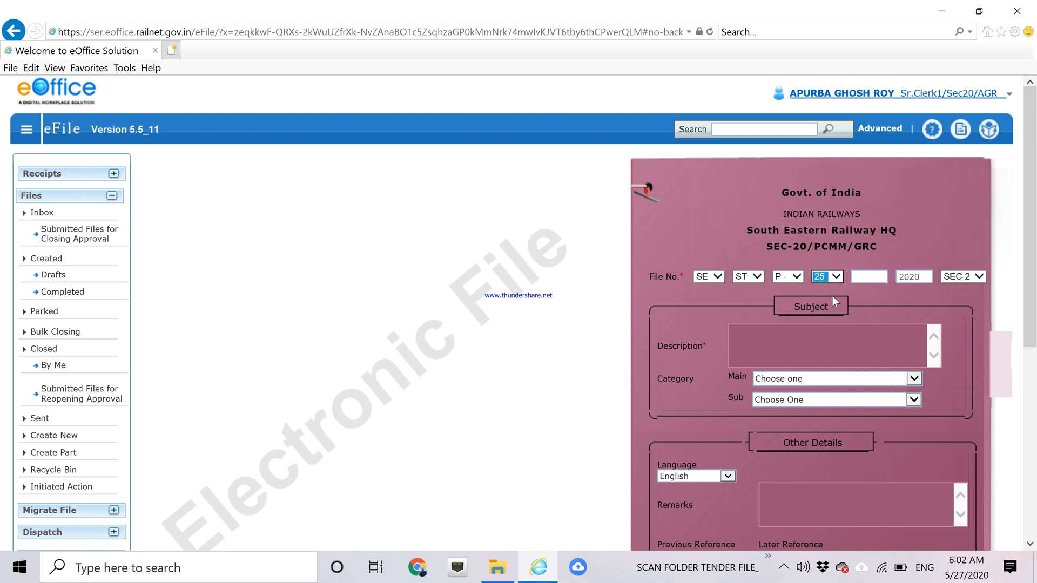
Set the main category to Stores Tender and sub-category to Stock tender file.
click(913, 380)
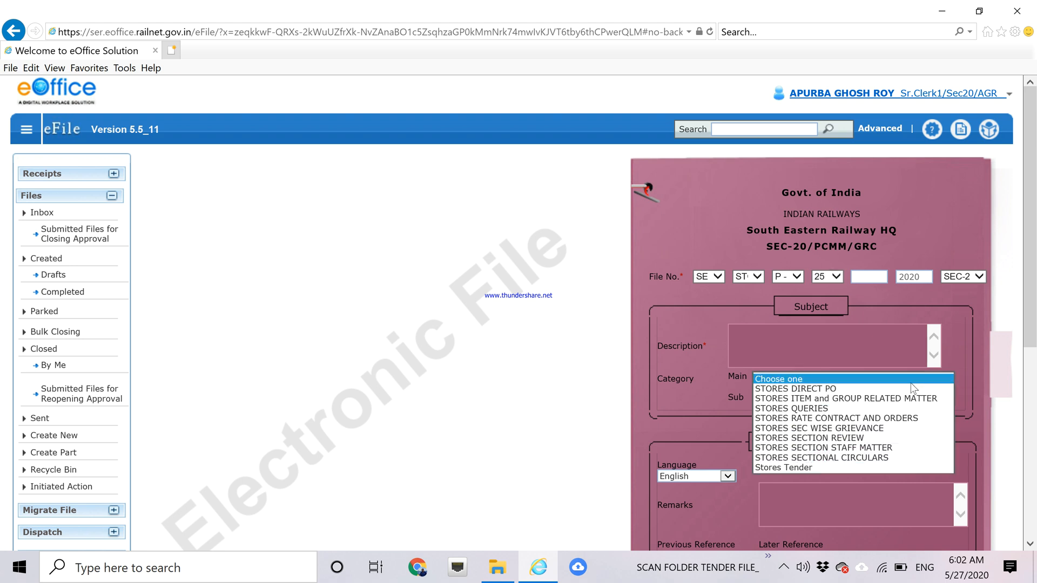
click(832, 468)
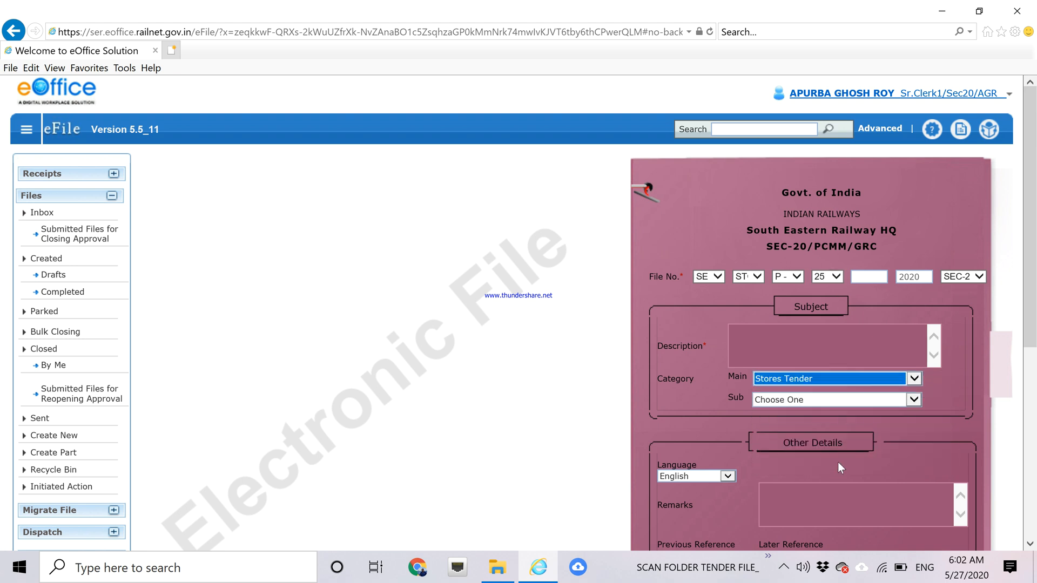
click(913, 400)
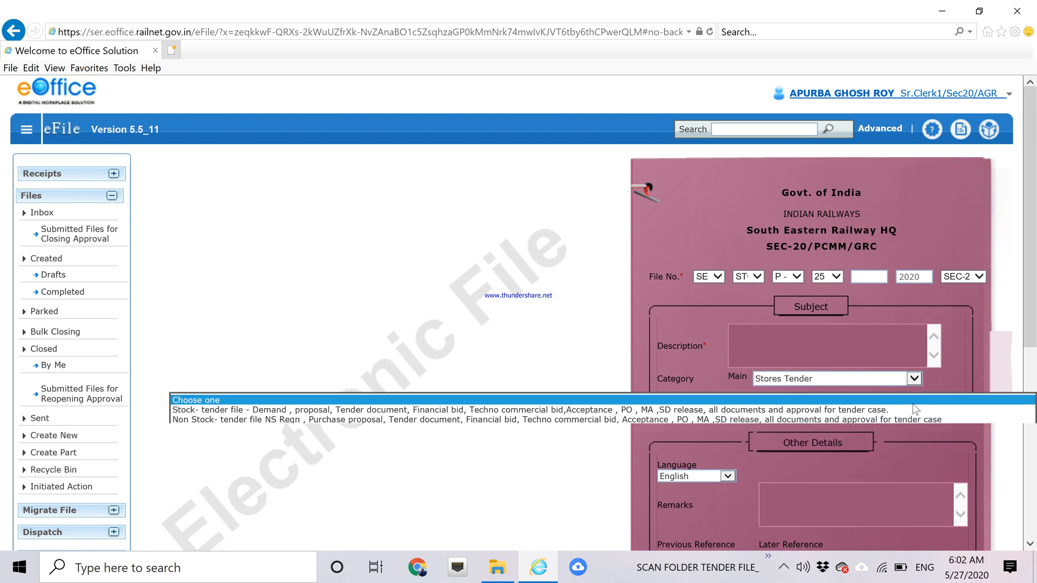
click(883, 413)
click(770, 345)
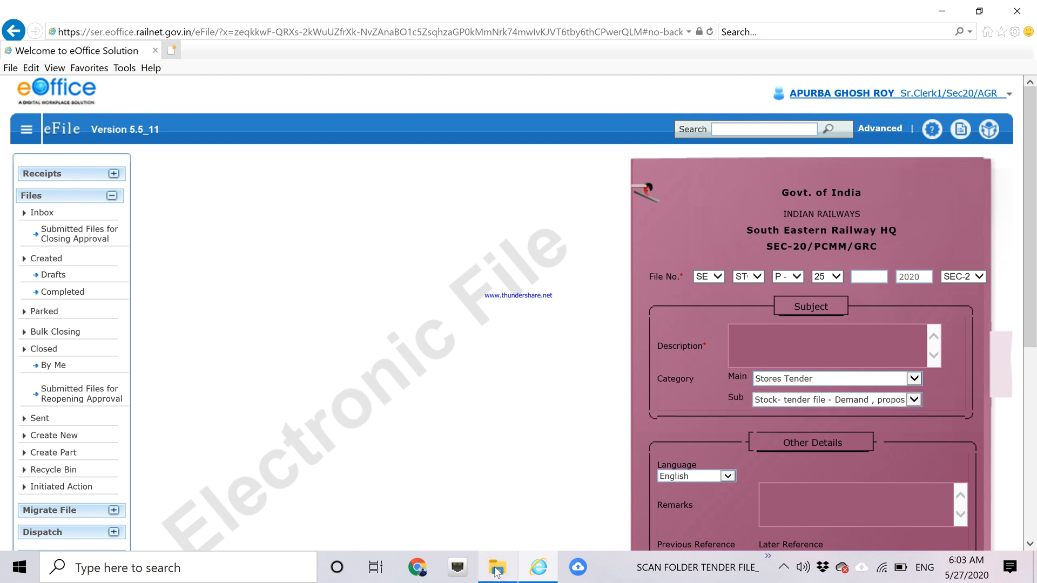
Open the B- tender doc PDF and paste tender number 25191183 into the Description.
mouse_move(497, 572)
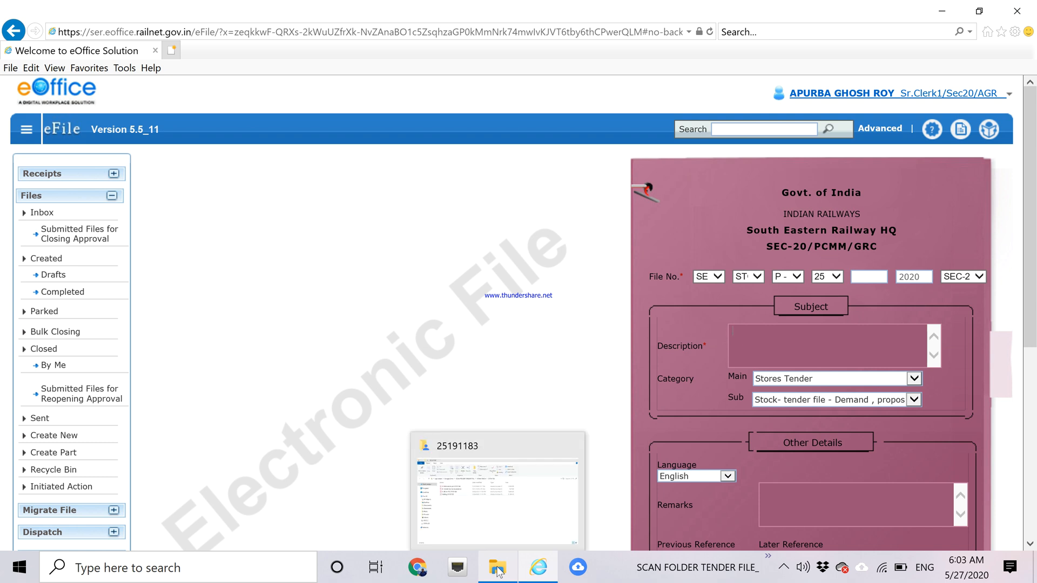
click(482, 479)
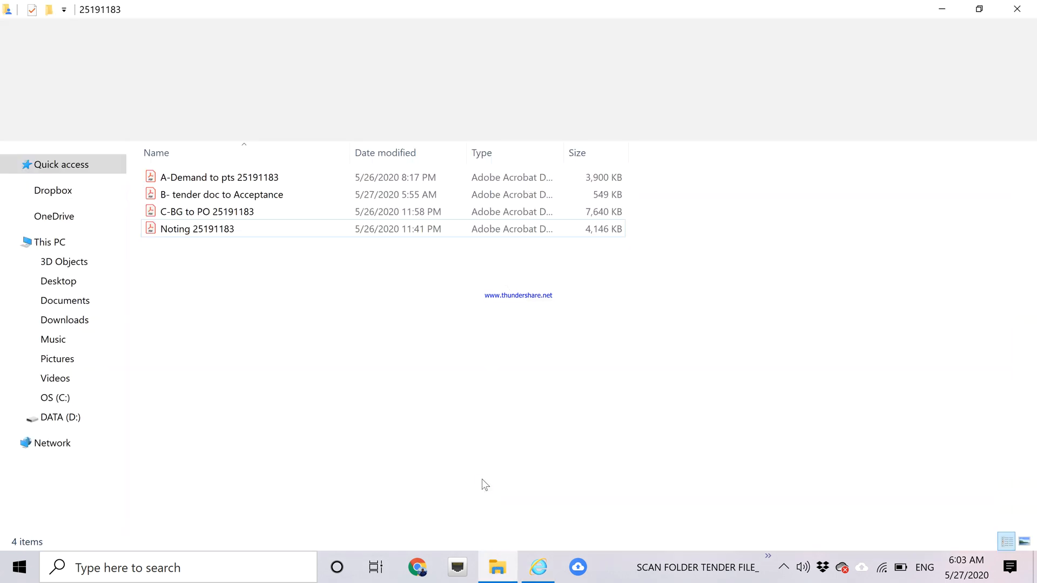
double_click(247, 196)
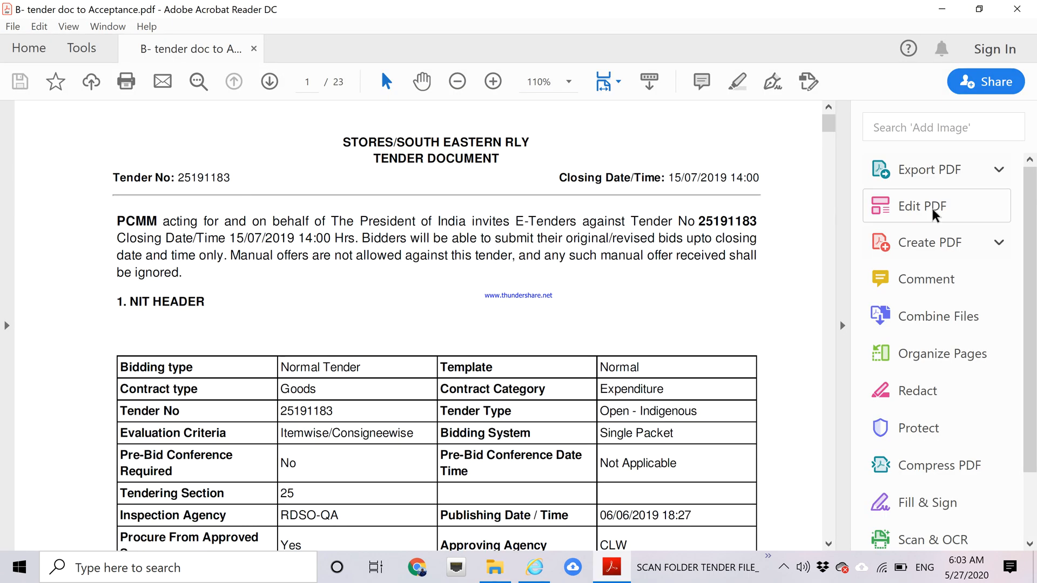
drag(1028, 193, 1031, 260)
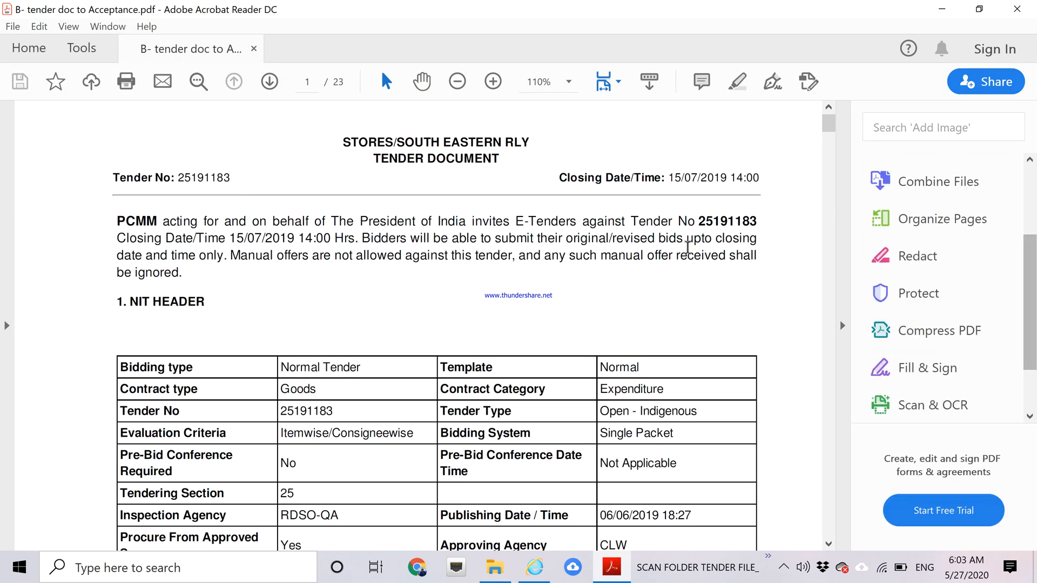
drag(698, 221, 763, 224)
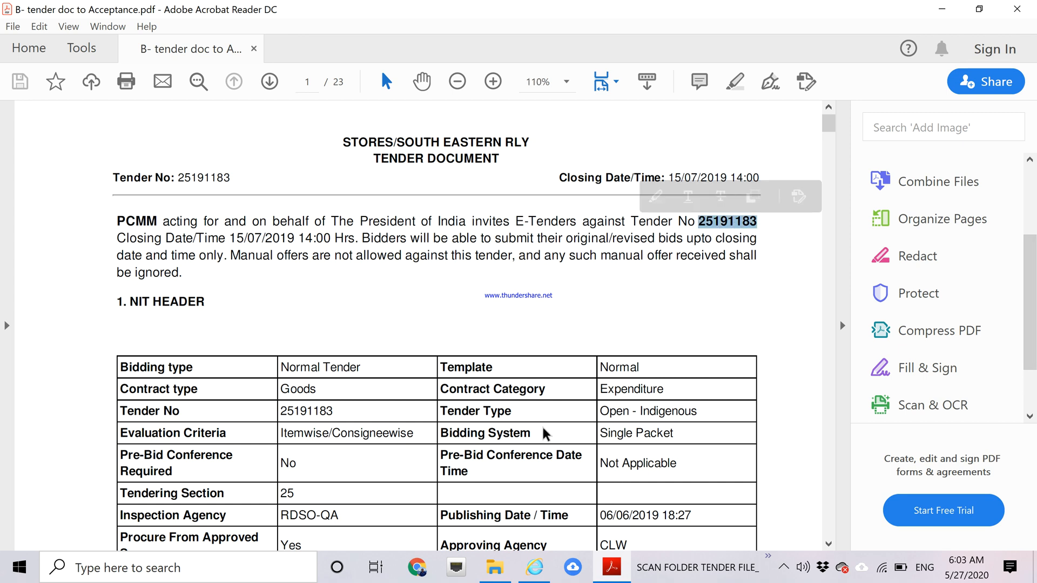
click(613, 579)
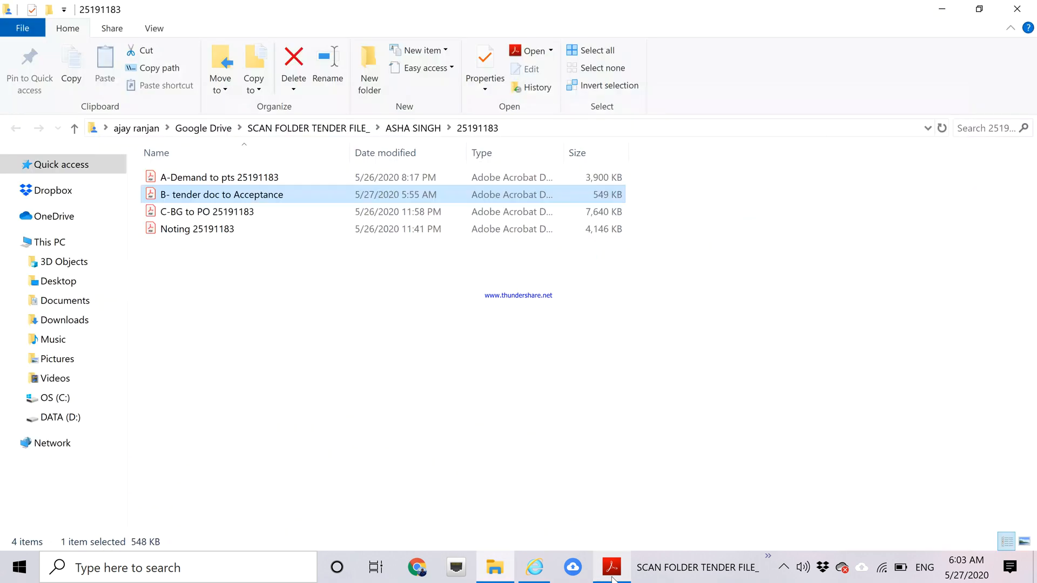
click(535, 567)
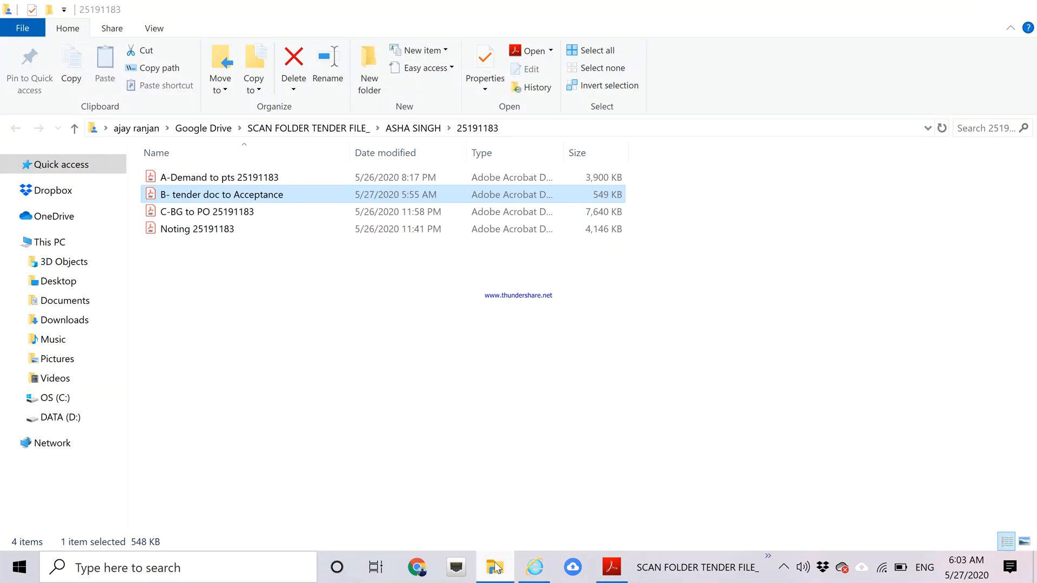
click(749, 336)
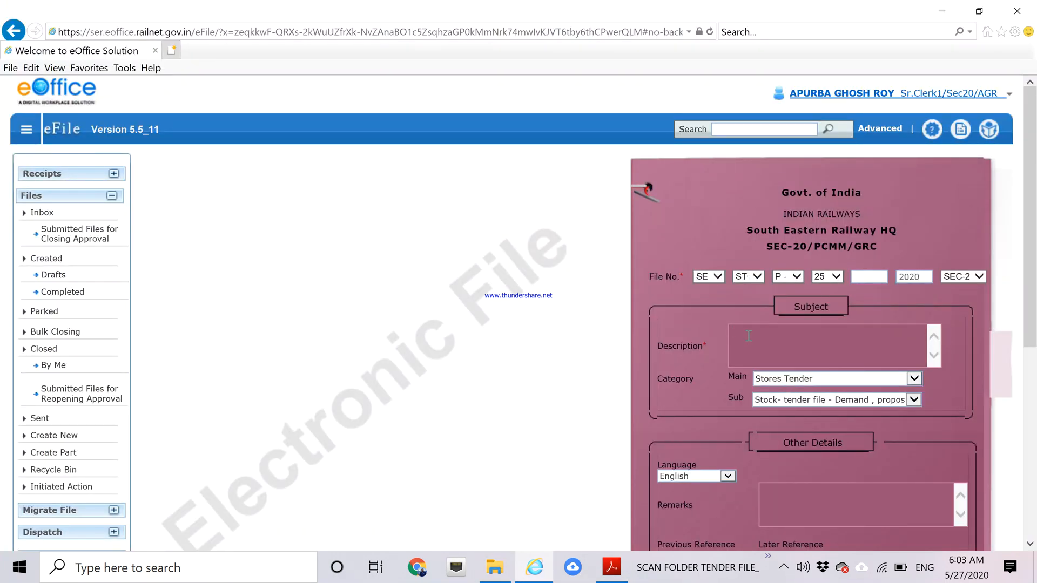
text(25191183)
Select the item name through SUSPENSION in the tender PDF.
click(613, 564)
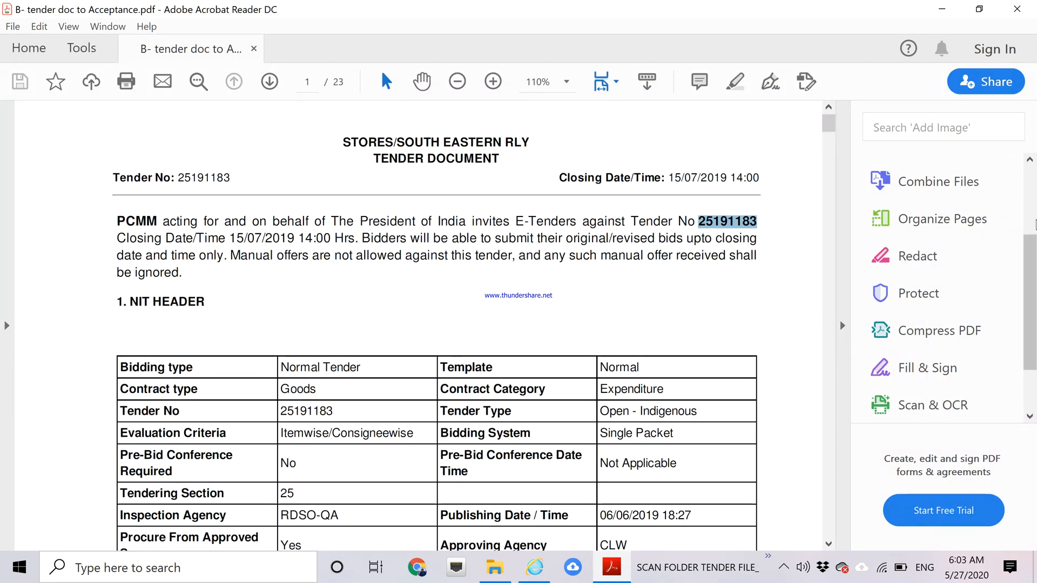
drag(1031, 245, 1032, 285)
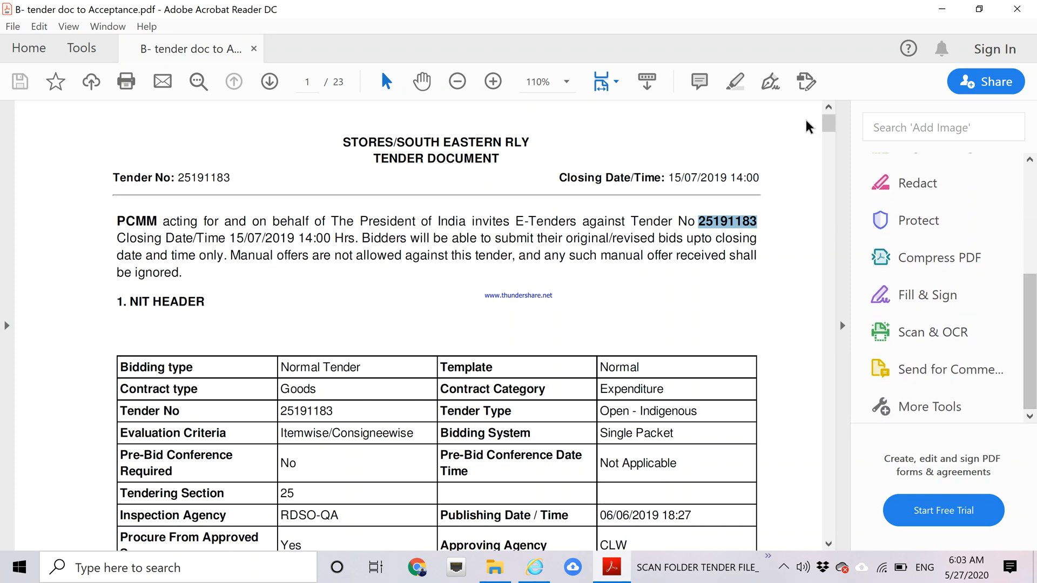
drag(829, 127, 829, 135)
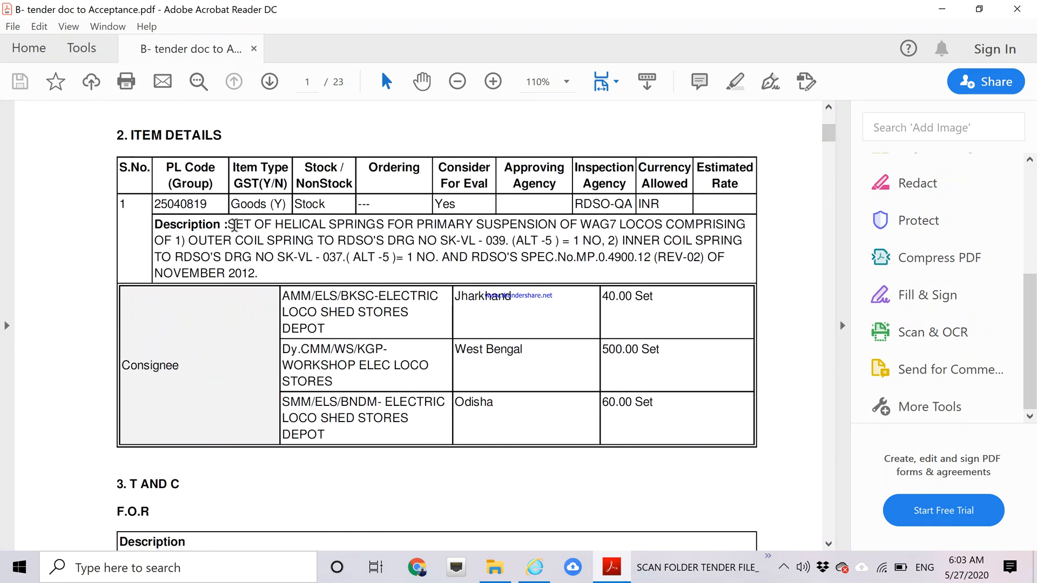
drag(229, 226, 519, 226)
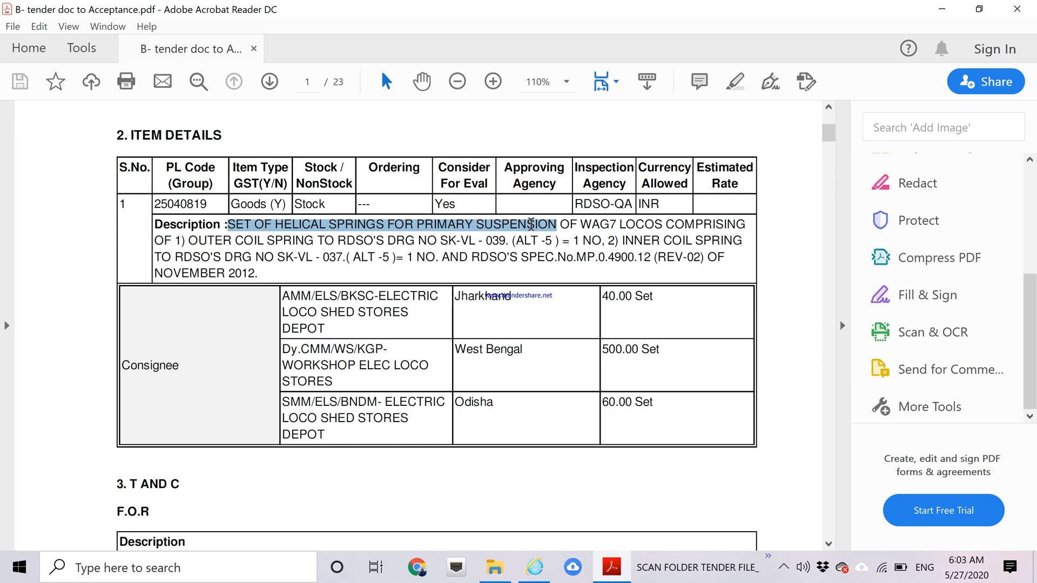
drag(531, 223, 555, 228)
key(ctrl+c)
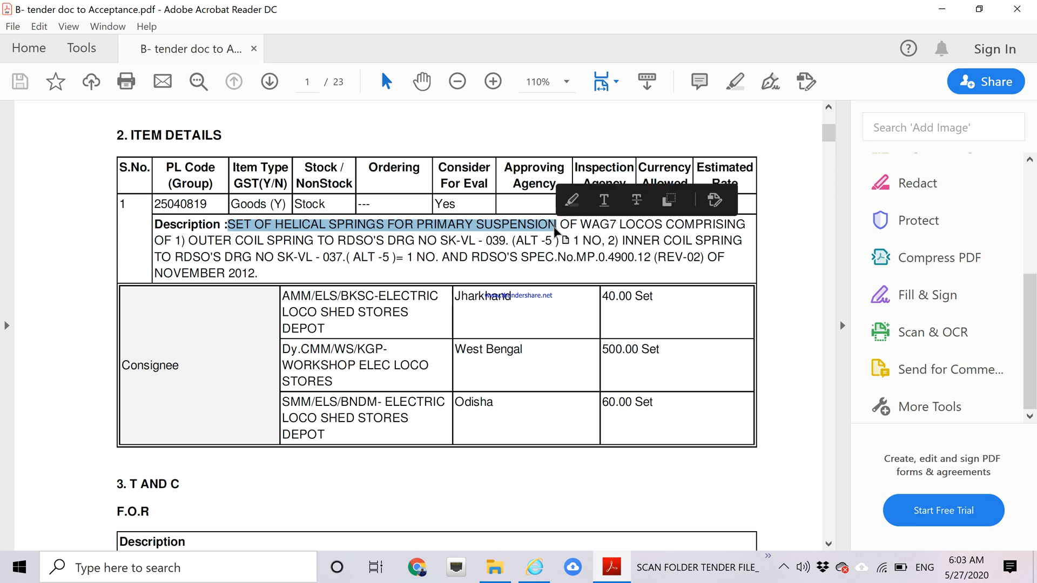
click(935, 9)
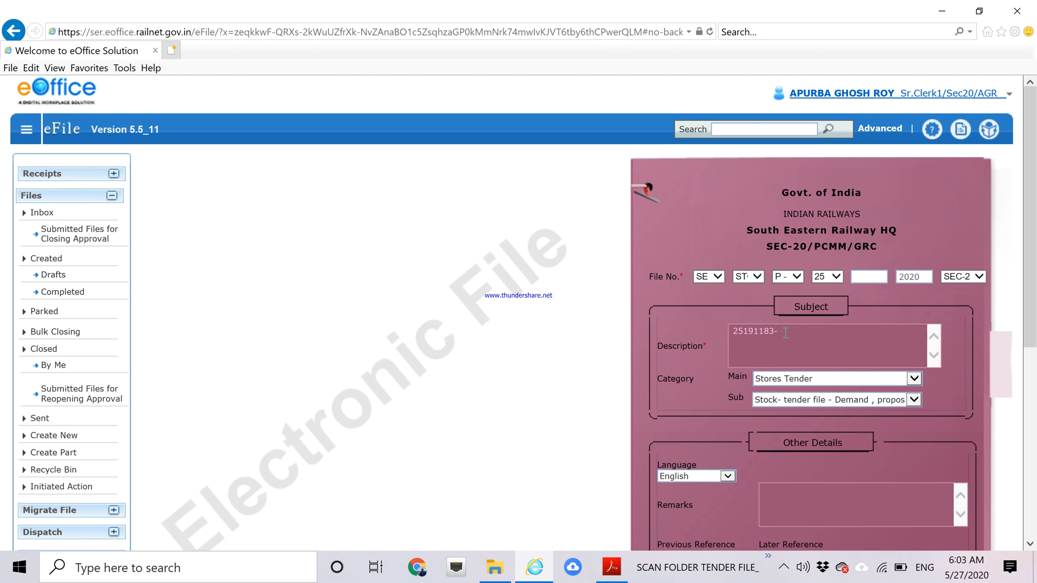
Append the helical springs item name and PL code 25040819 to the description.
key(ctrl+v)
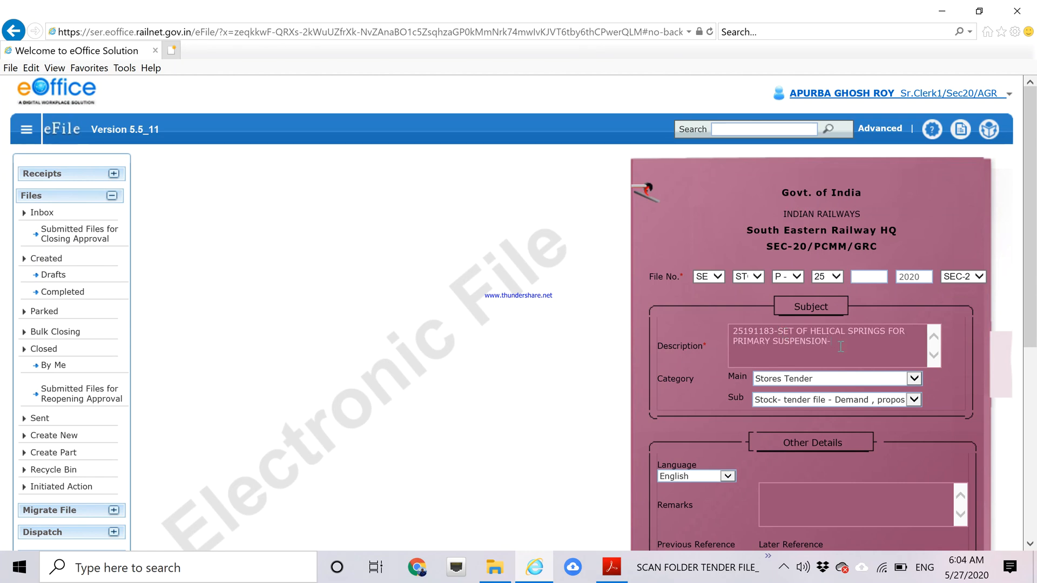
click(609, 576)
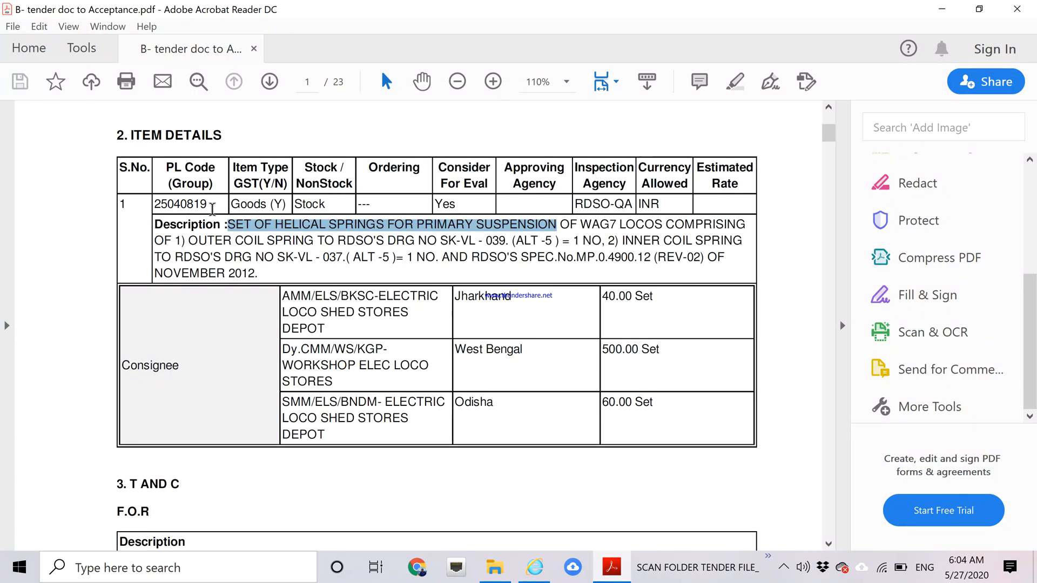
drag(212, 207, 156, 203)
key(ctrl+c)
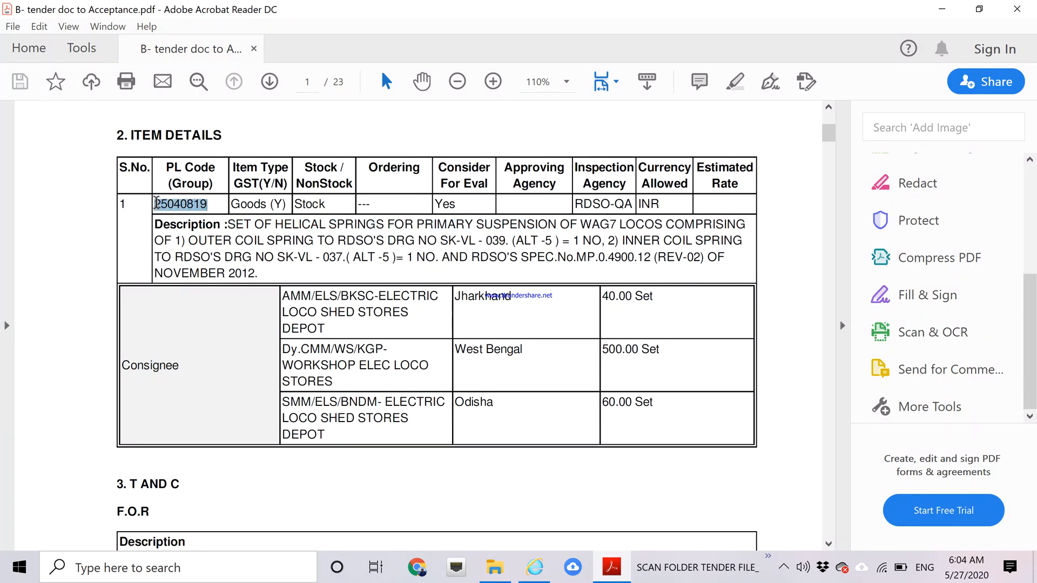
click(945, 6)
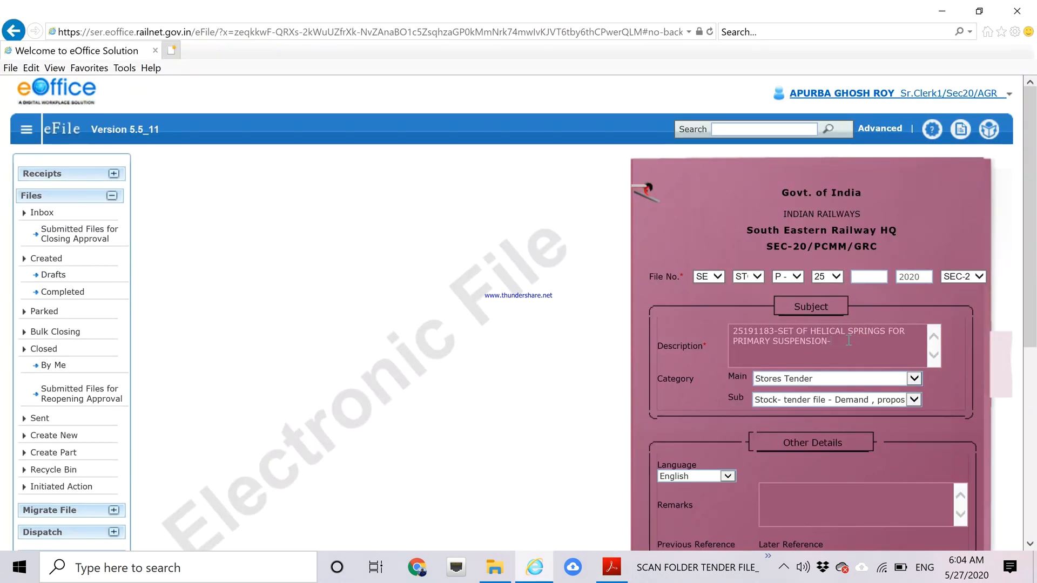
key(ctrl+v)
drag(1035, 196, 1036, 266)
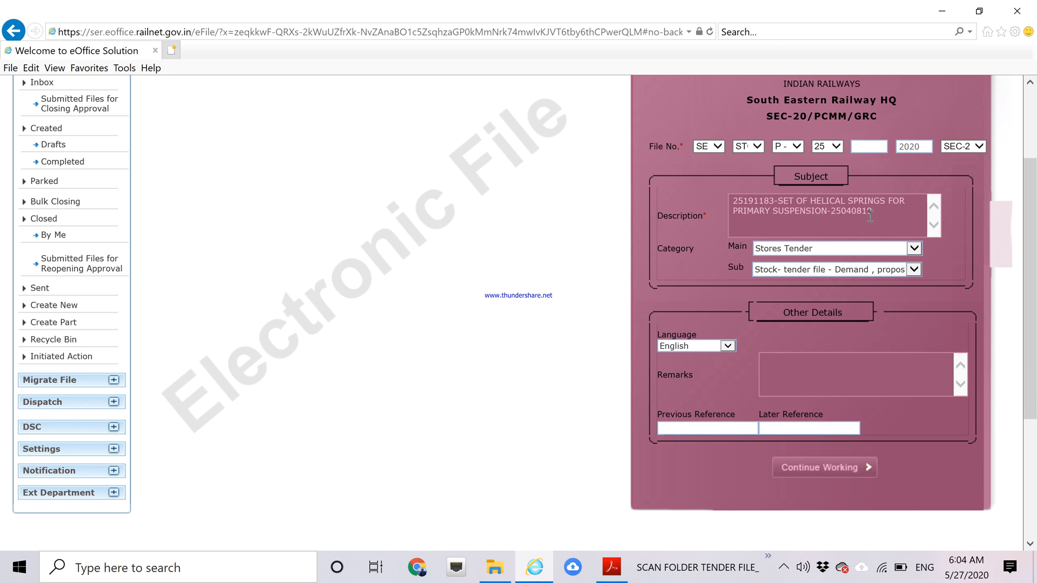
Submit the file and confirm number SER/HQ-STOR0P(25)/1/2020-SEC-20/PCMM/GRC (computer no. 8609).
click(804, 471)
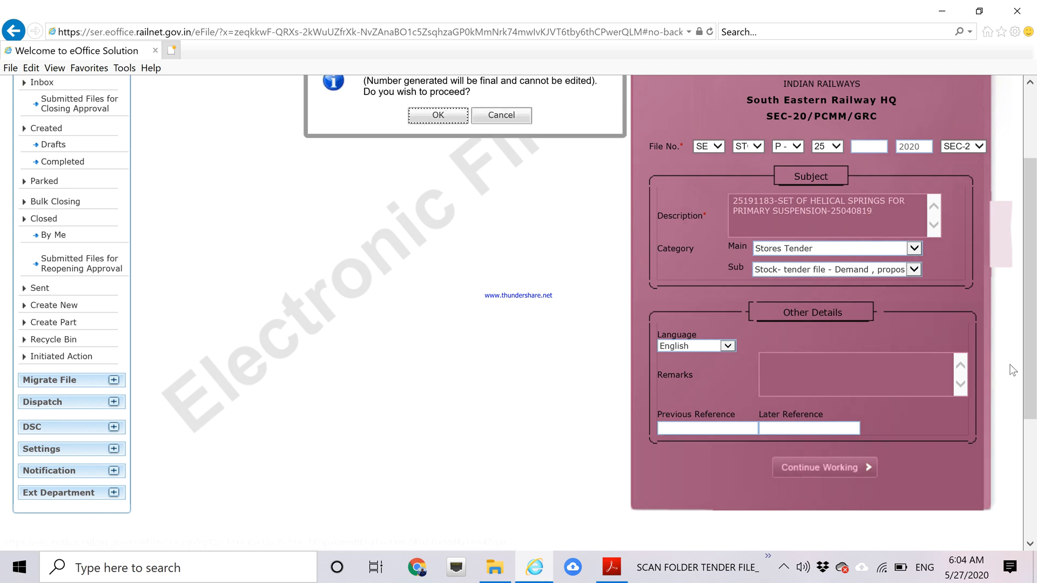
scroll(1035, 342, up, 3)
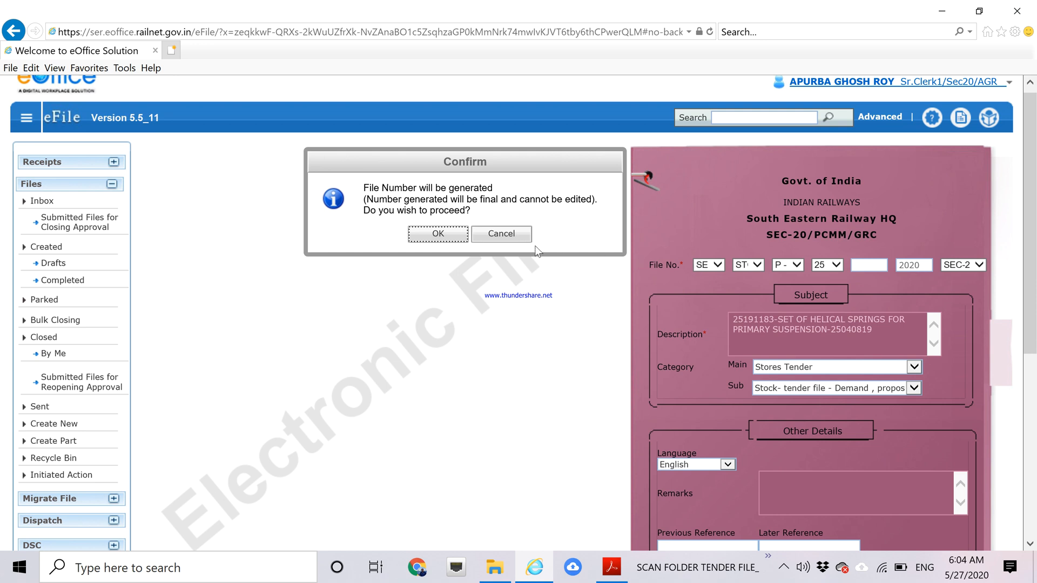
click(427, 234)
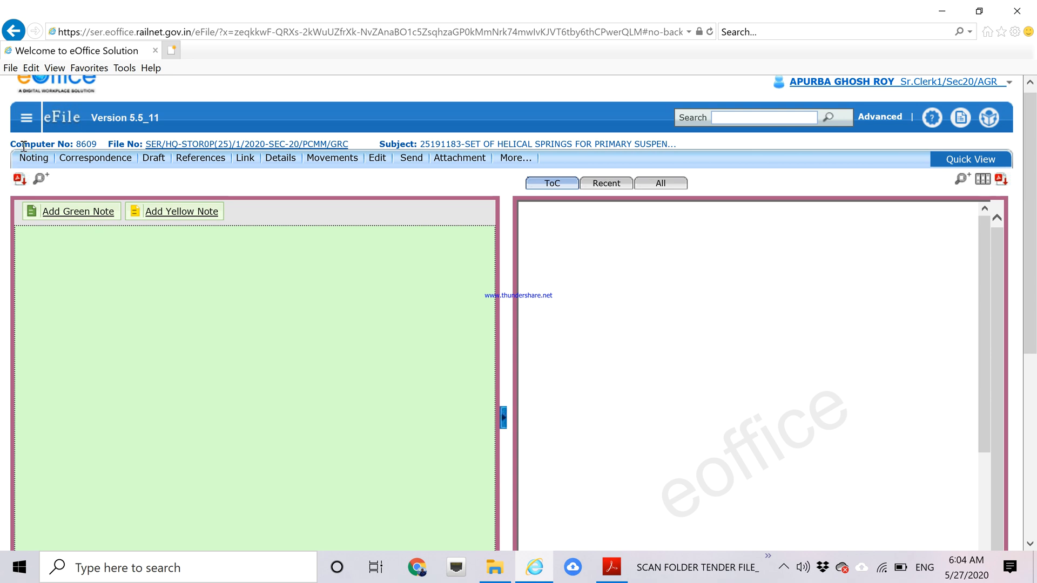
Copy computer number 8609, file number and subject, then go to the 25191183 folder.
double_click(90, 145)
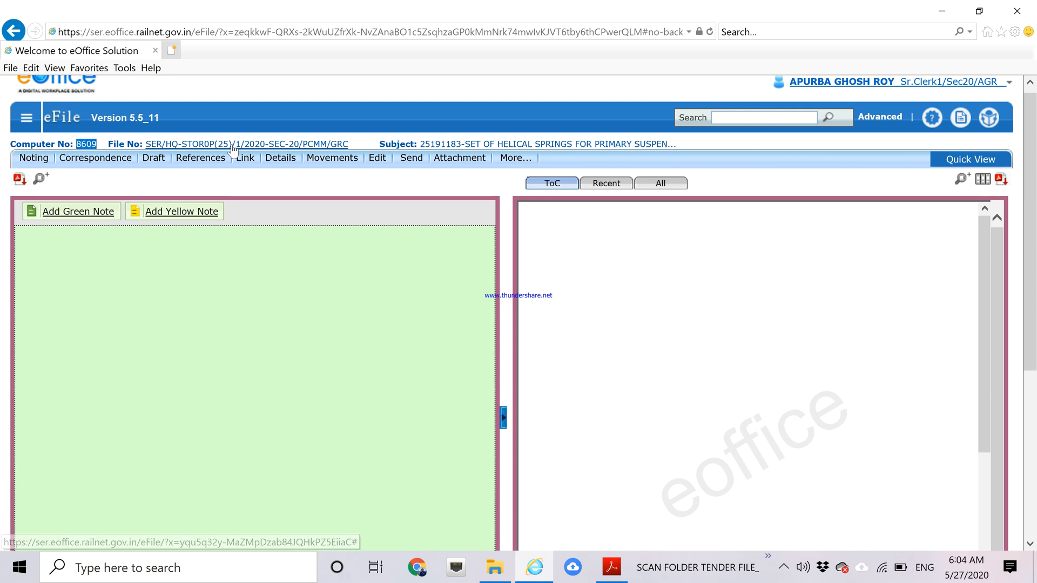
click(460, 144)
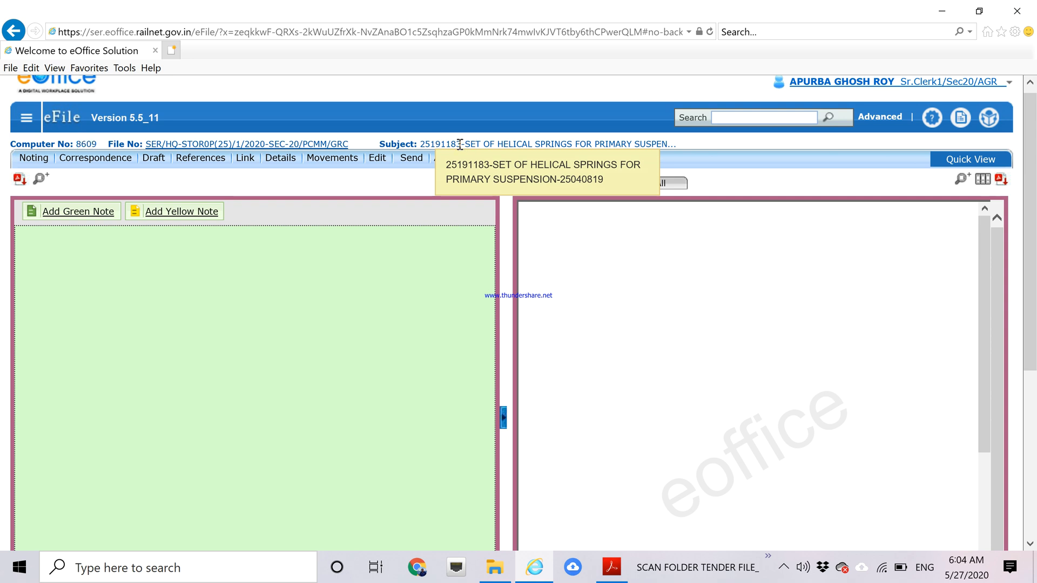
drag(460, 141, 7, 139)
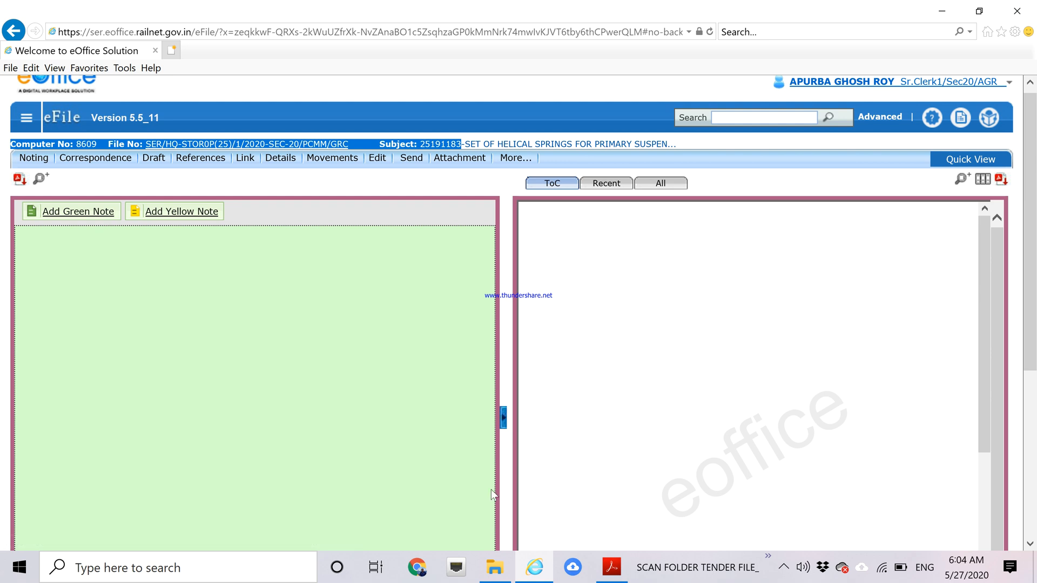
click(494, 569)
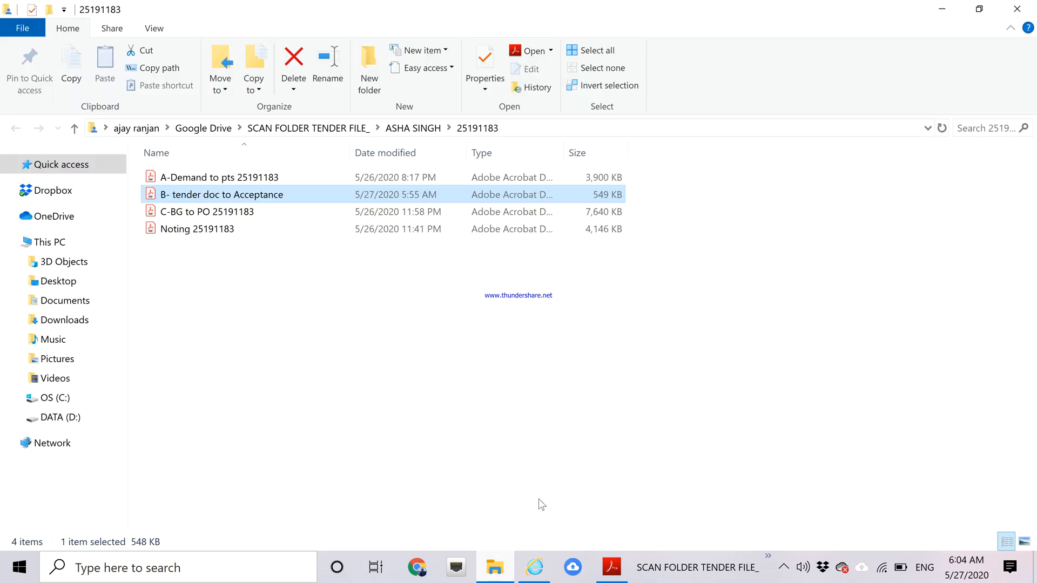
right_click(521, 296)
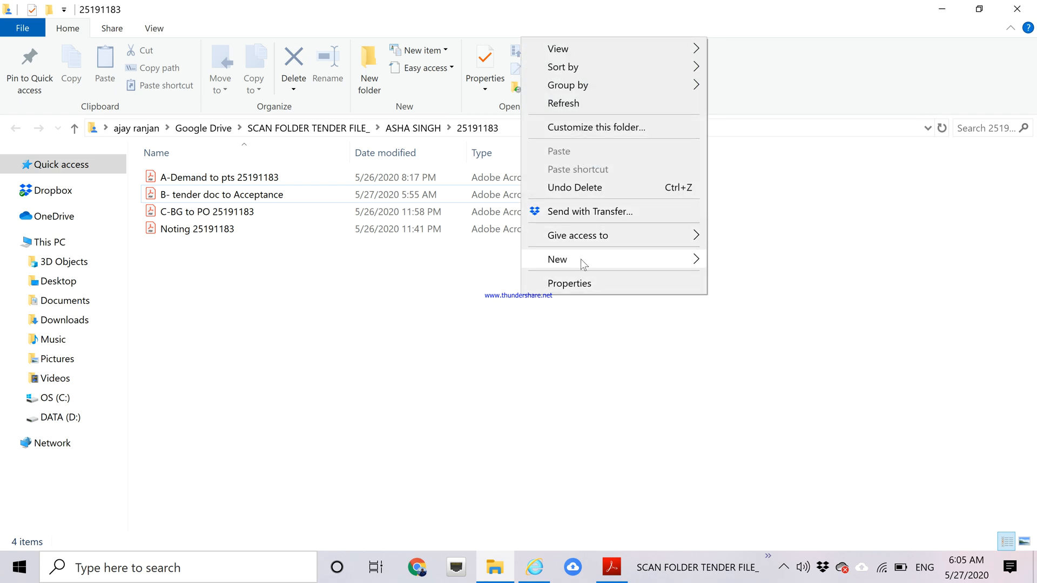
Create a New Text Document in the 25191183 folder and open it in Notepad.
mouse_move(583, 264)
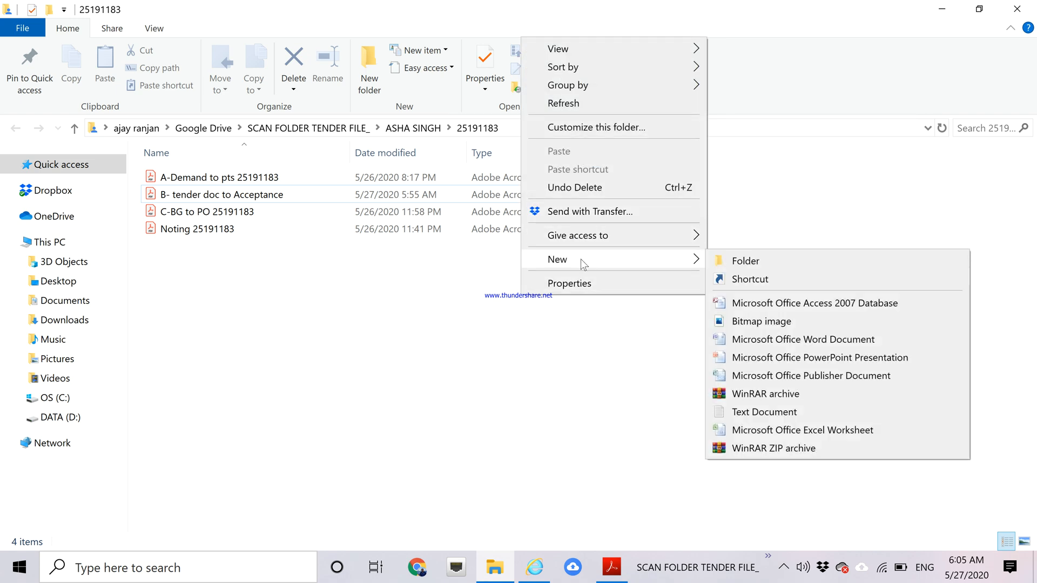
click(754, 413)
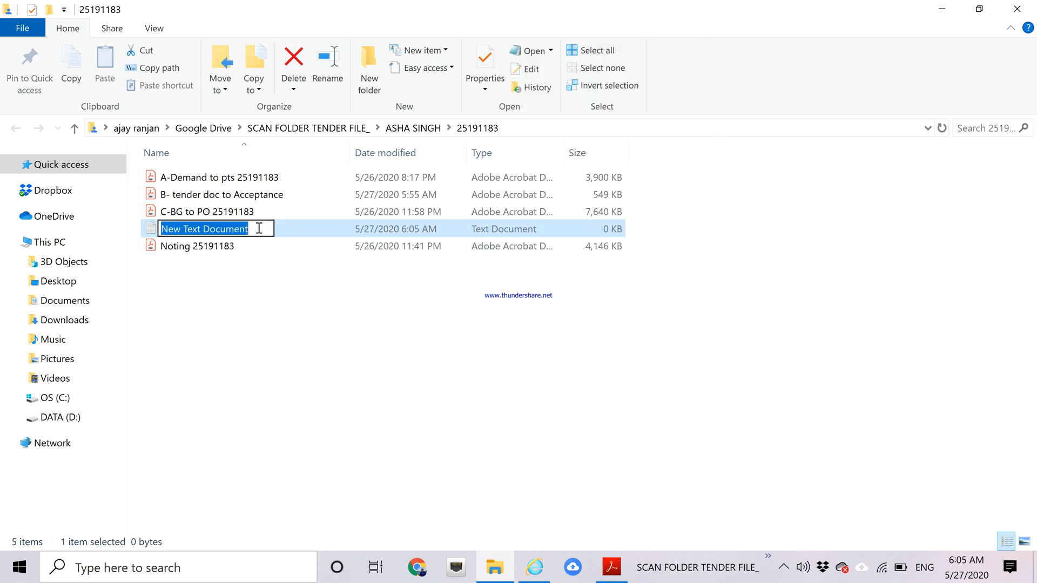
click(303, 286)
double_click(233, 233)
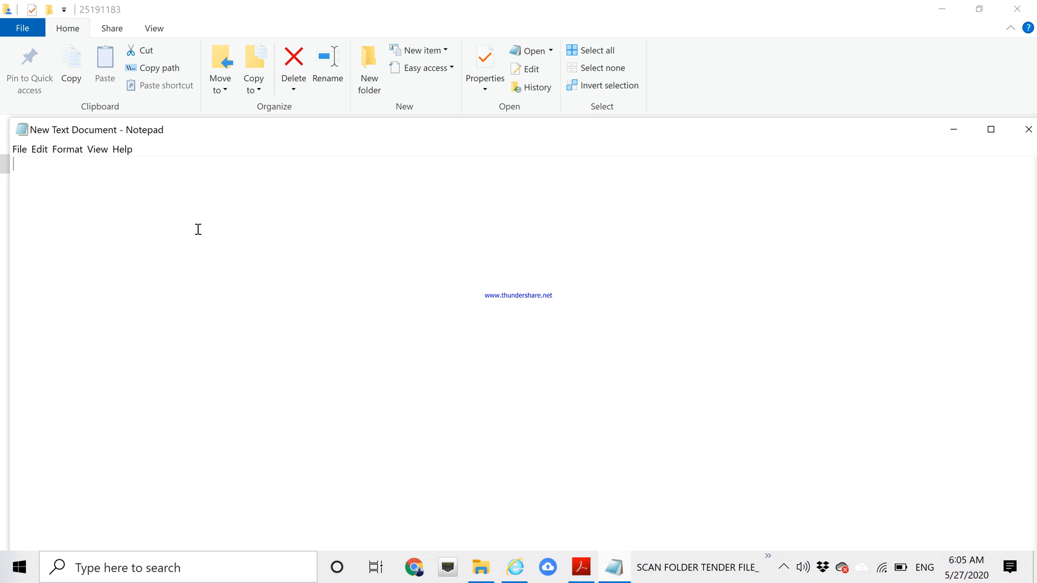
Paste the file details and replace the Subject label with 'TenderNo'.
text(Computer No: 8609    File No: SER/HQ-STOR0P(25)/1/2020-SEC-20/PCMM/GRC           Subject: 25191183)
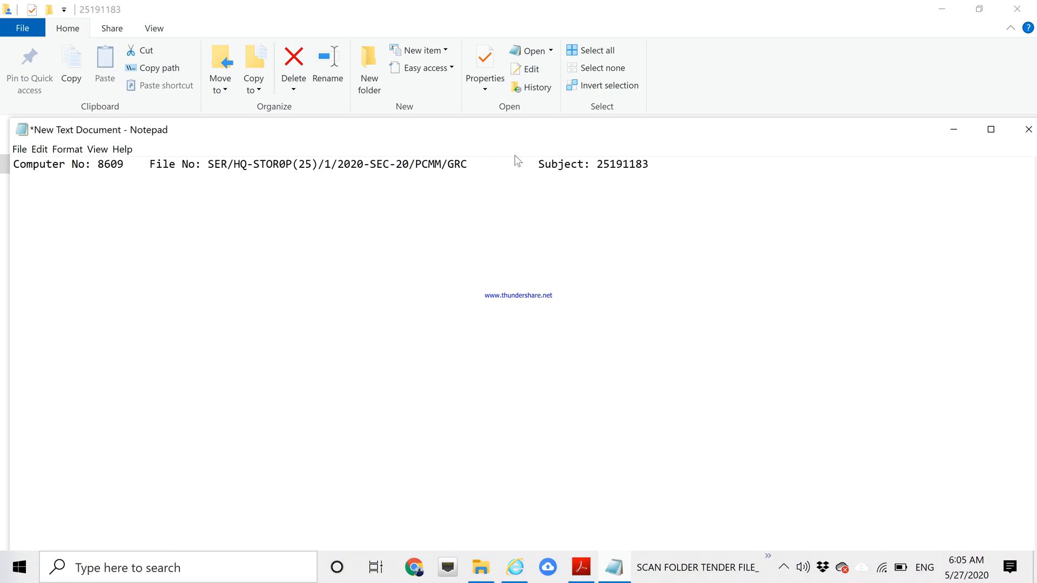
drag(592, 164, 539, 164)
key(BackSpace)
key(BackSpace)
key(BackSpace)
key(BackSpace)
key(BackSpace)
key(BackSpace)
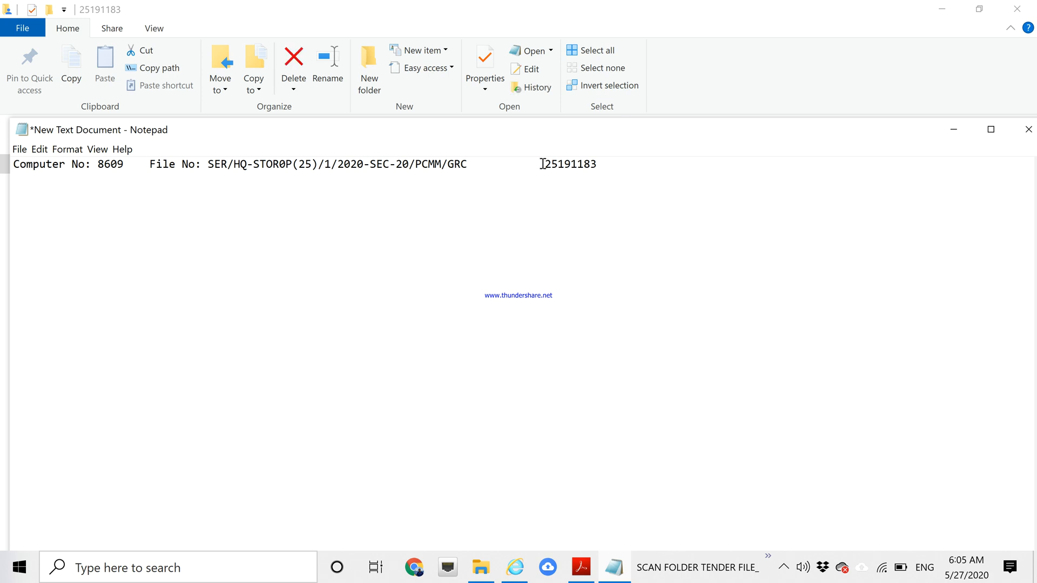
text(TenderNo)
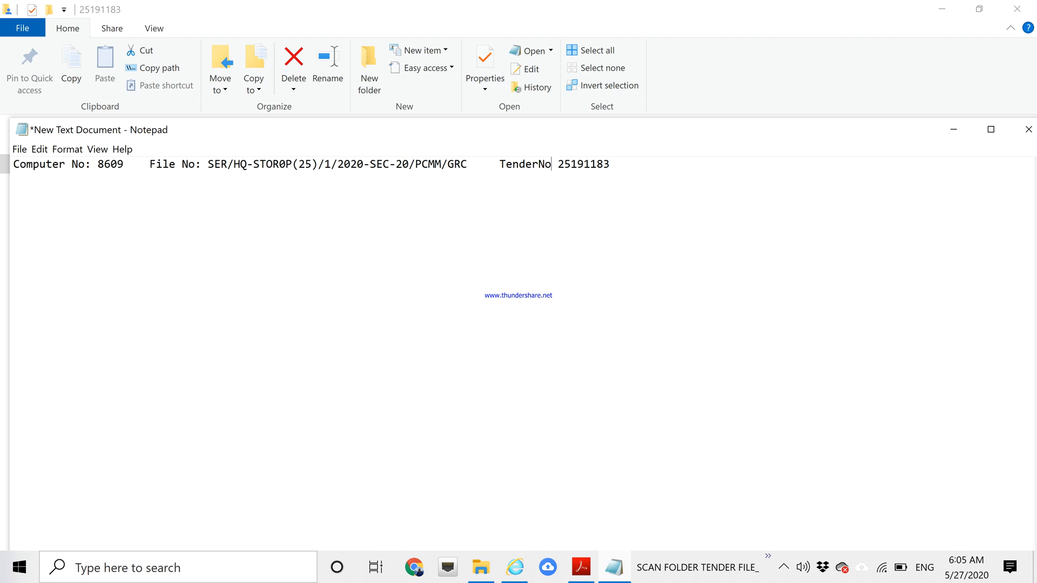
click(500, 163)
key(BackSpace)
key(BackSpace)
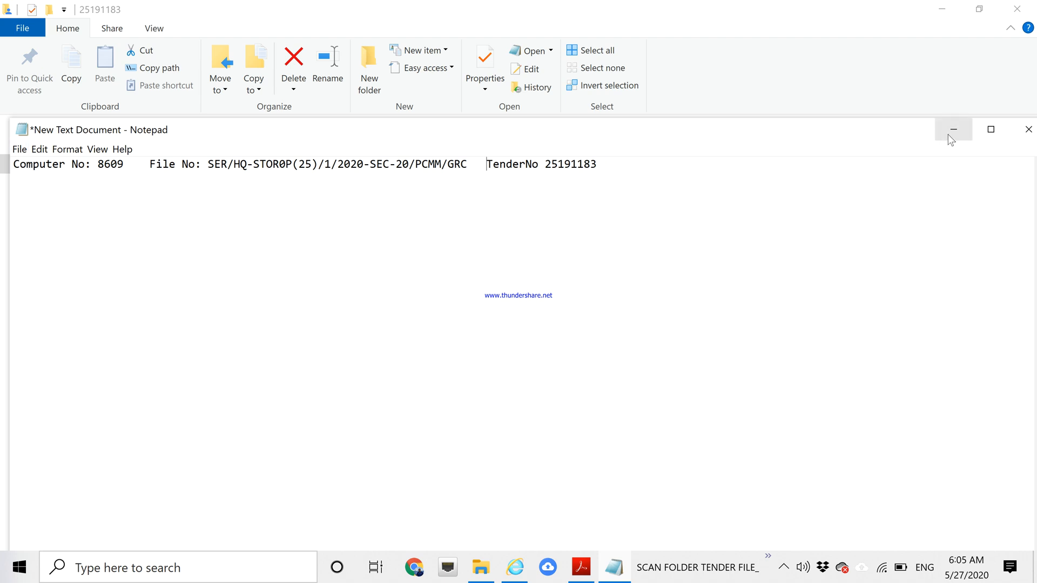
Save the text document and close Notepad.
click(21, 150)
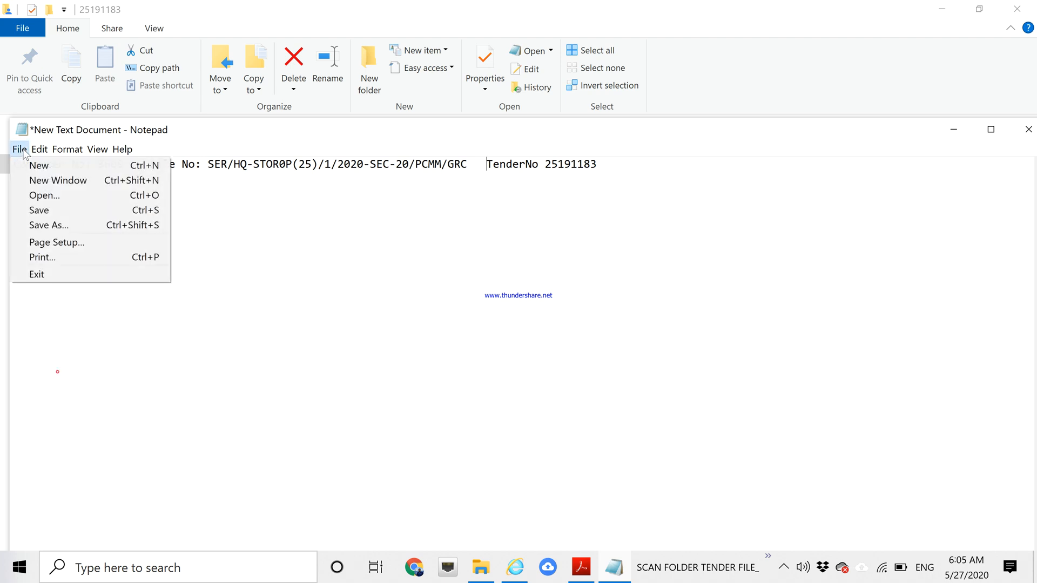
click(41, 212)
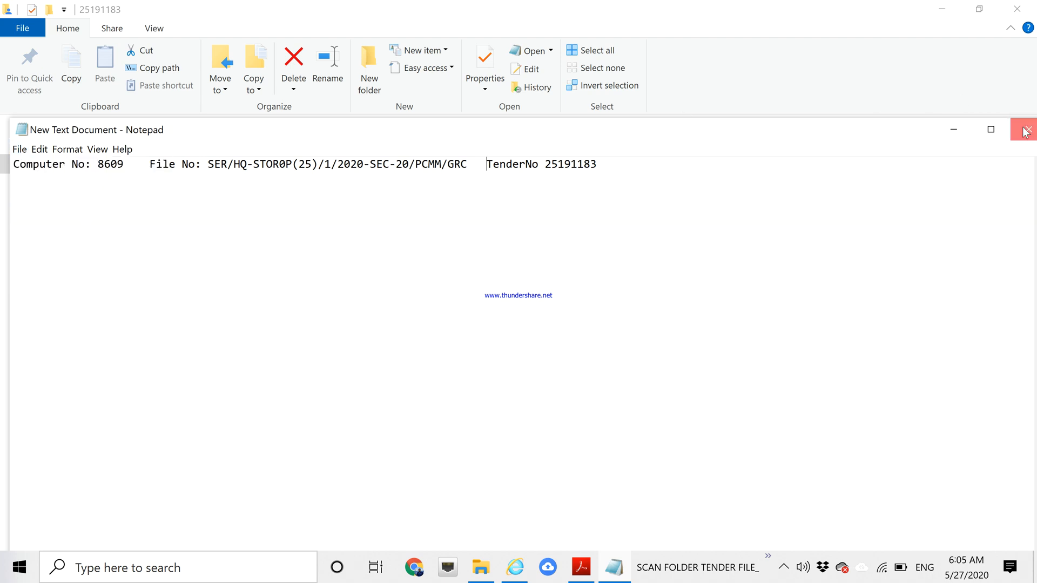
click(1024, 131)
Rename the text note to 'E office file number' and close the tender PDF.
click(732, 306)
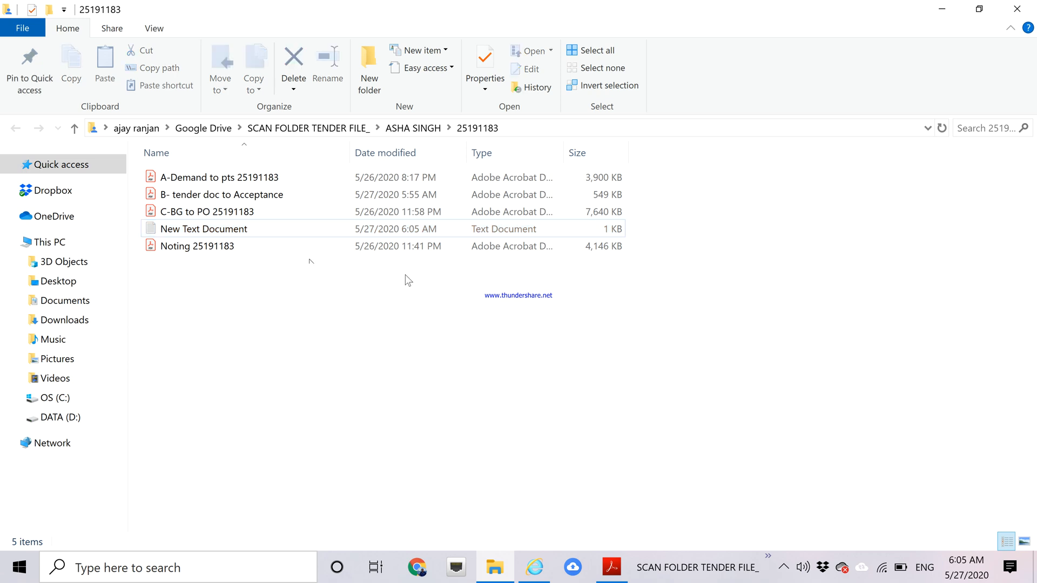
click(200, 231)
right_click(200, 232)
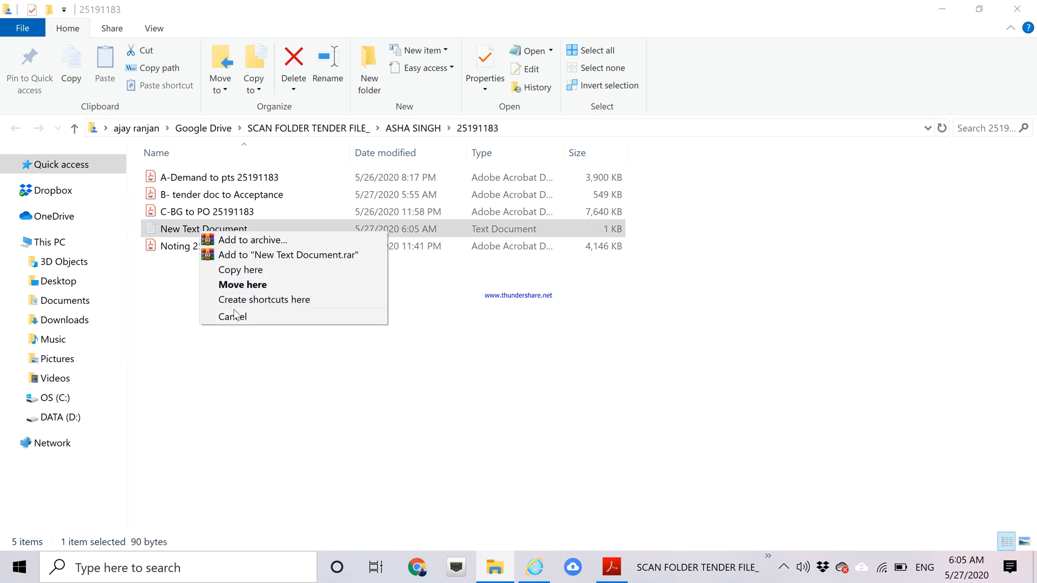
click(153, 359)
double_click(195, 227)
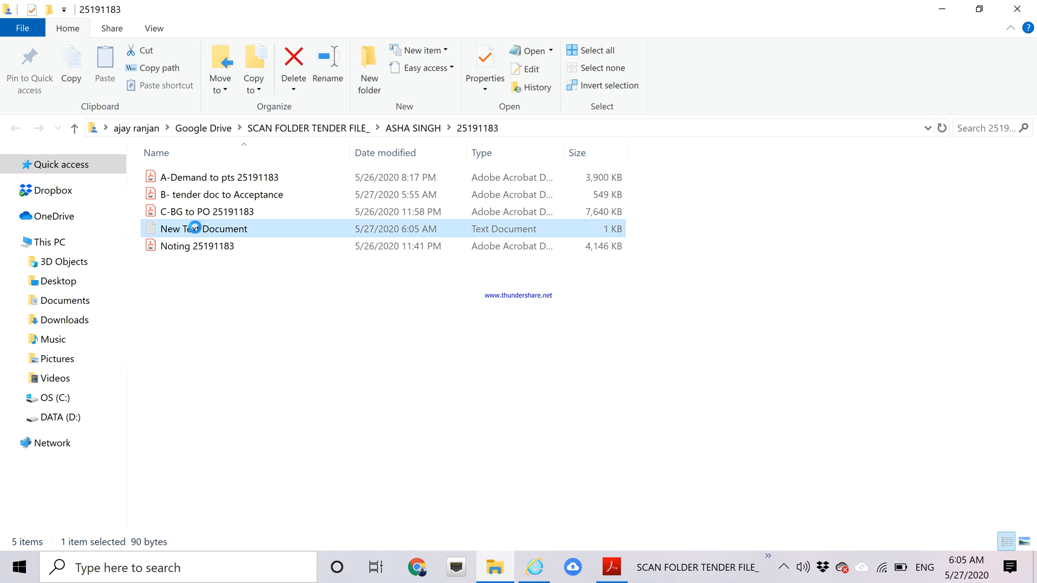
right_click(195, 228)
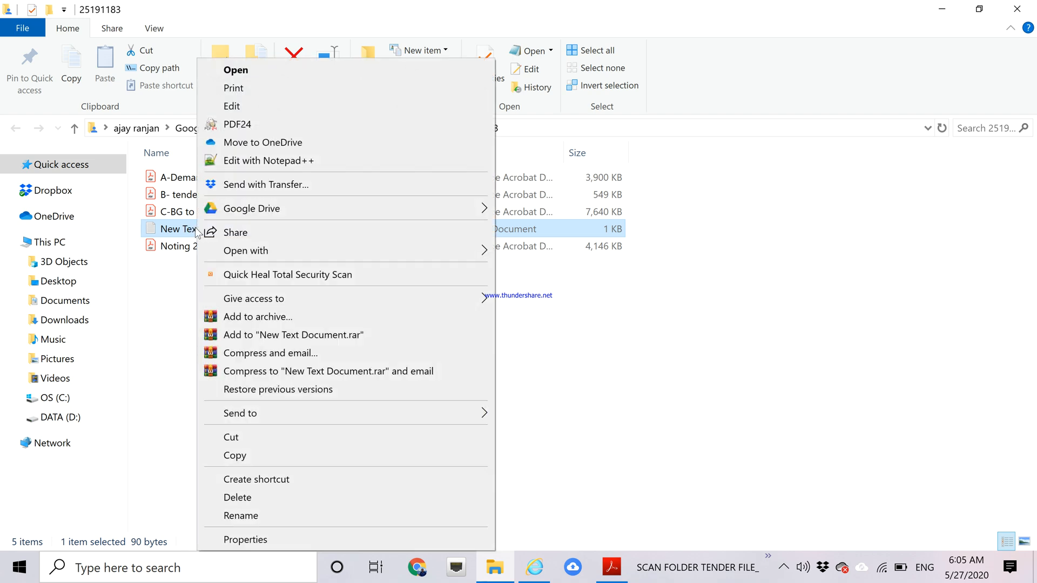
click(242, 517)
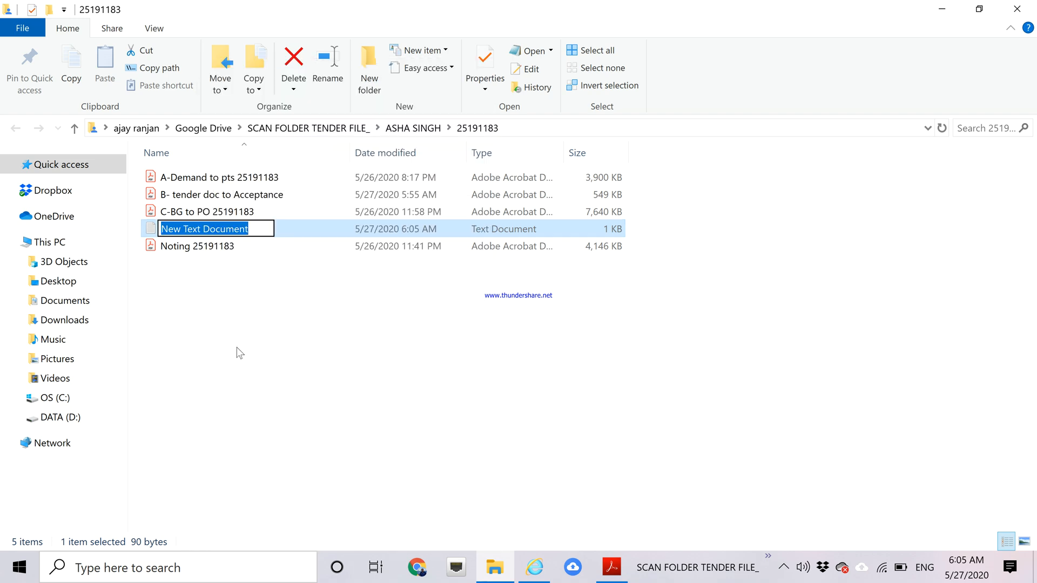
text(E off)
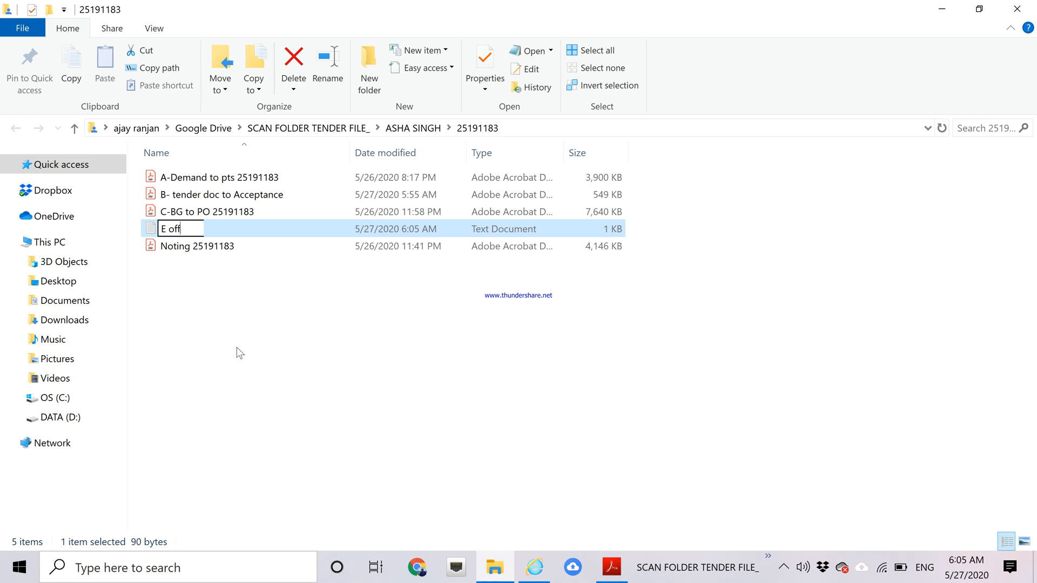
text(ice file number)
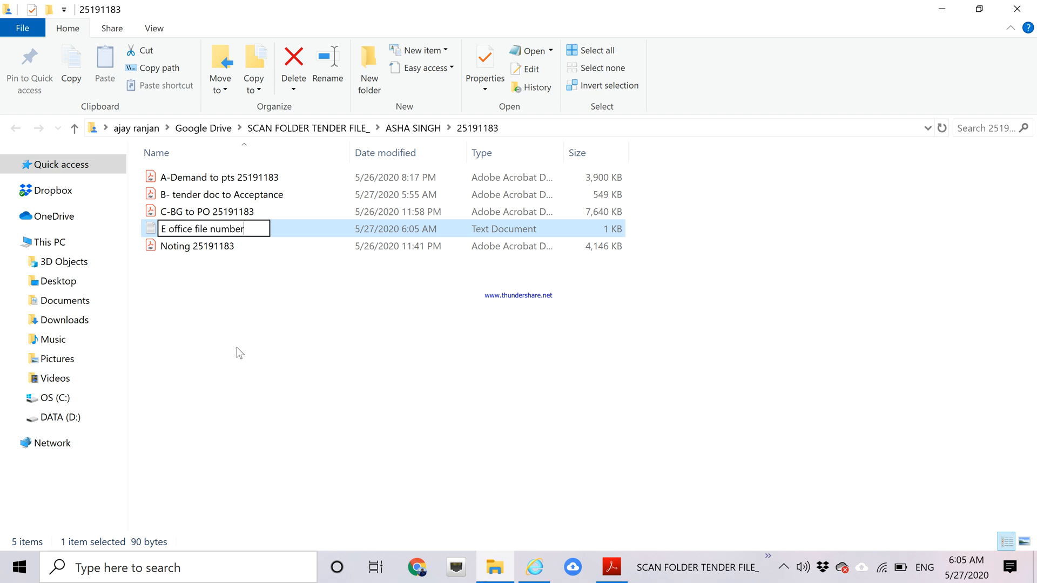
click(360, 359)
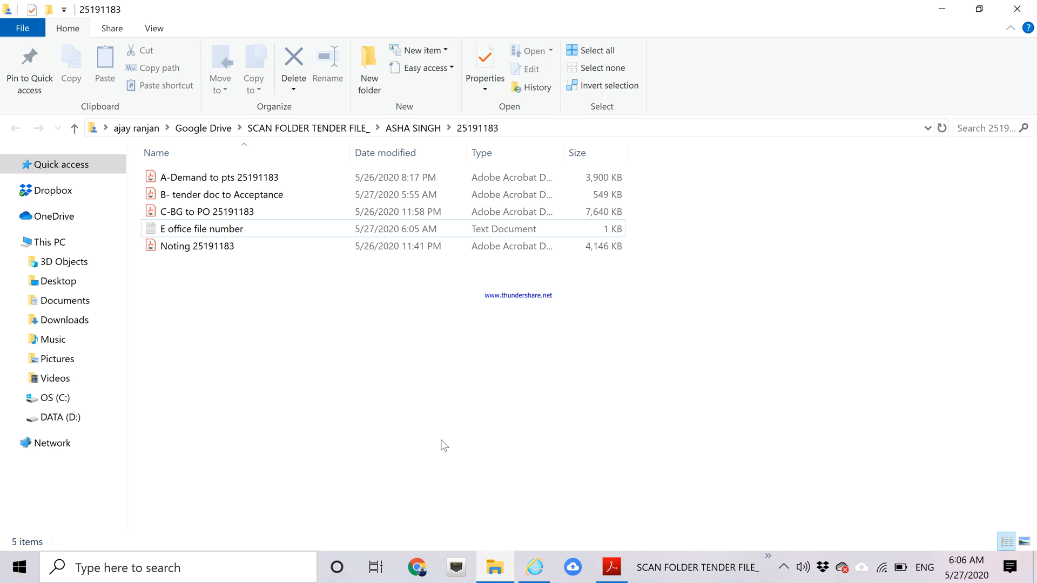
click(601, 576)
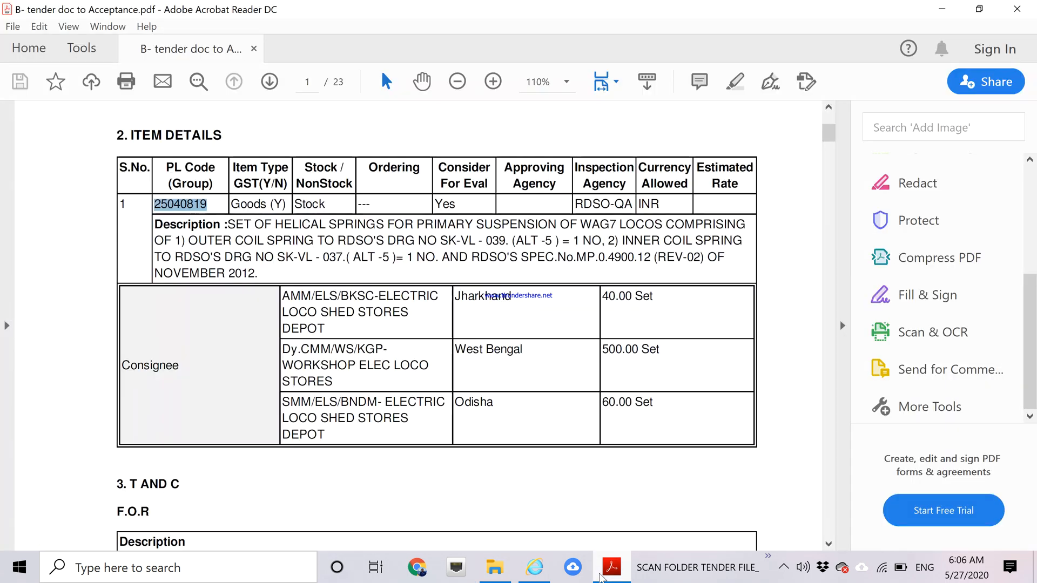
click(1023, 7)
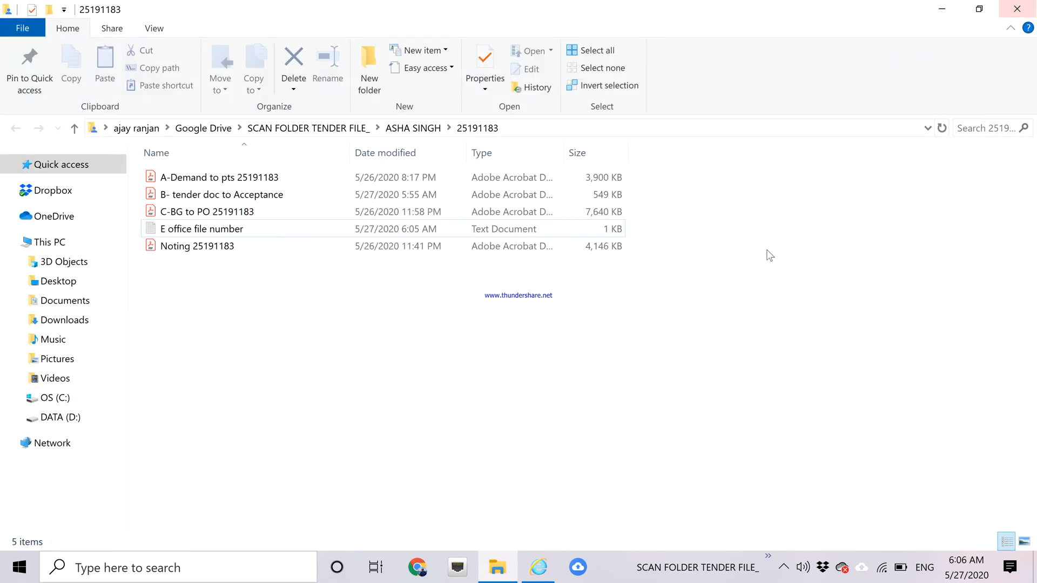
Back in eOffice, open Receipts > Browse & Diarise from the eFile menu.
click(539, 575)
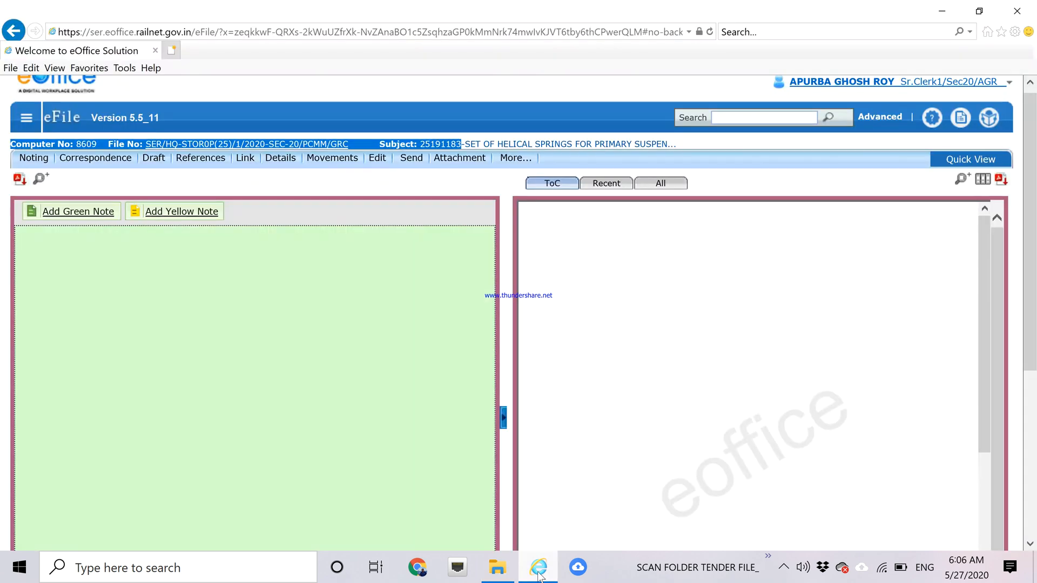
click(27, 121)
click(49, 206)
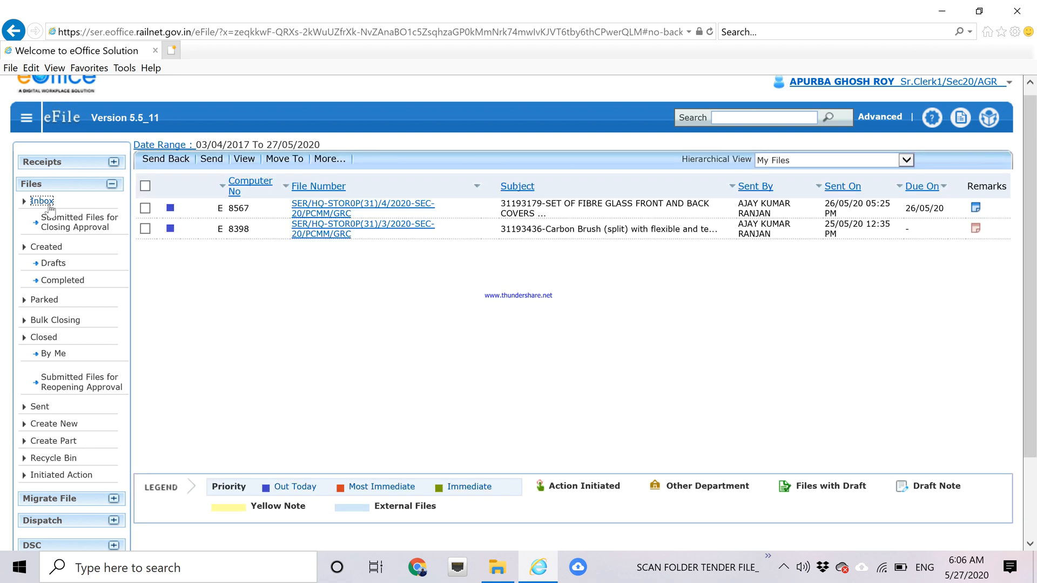
click(88, 166)
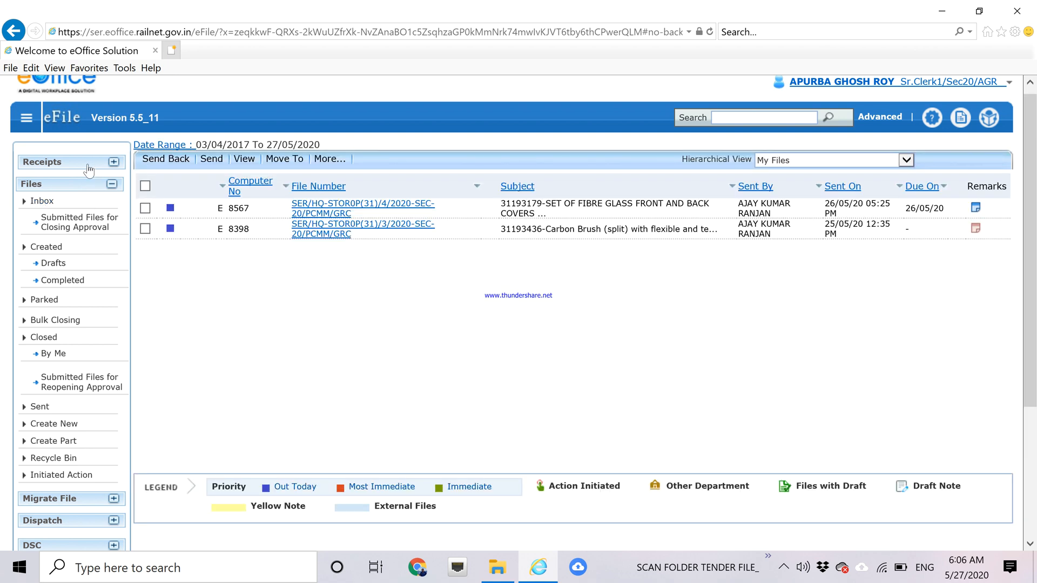
click(76, 180)
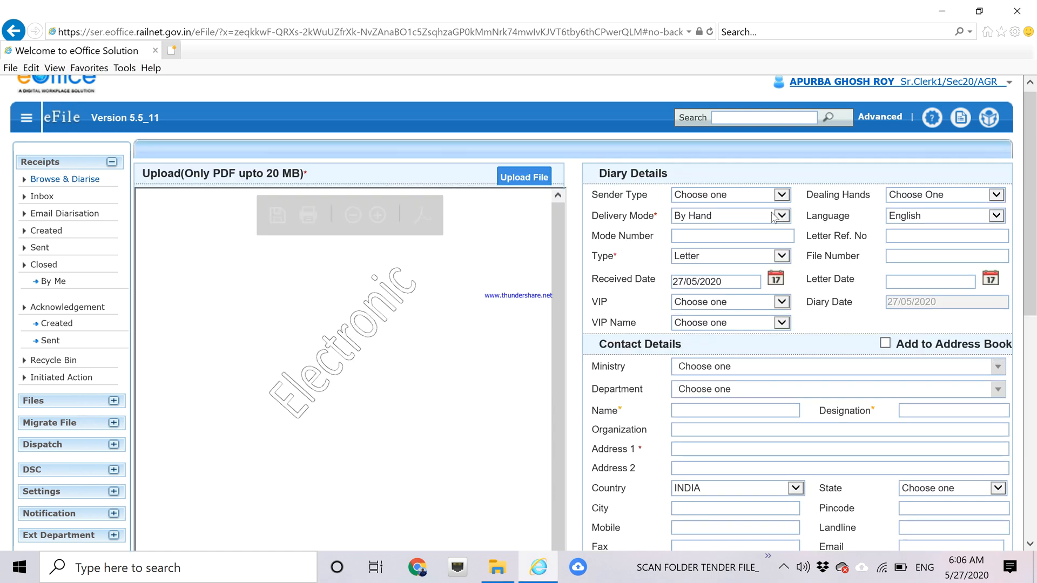
Set the receipt type to Document and fill the sender details from the saved contact.
click(776, 258)
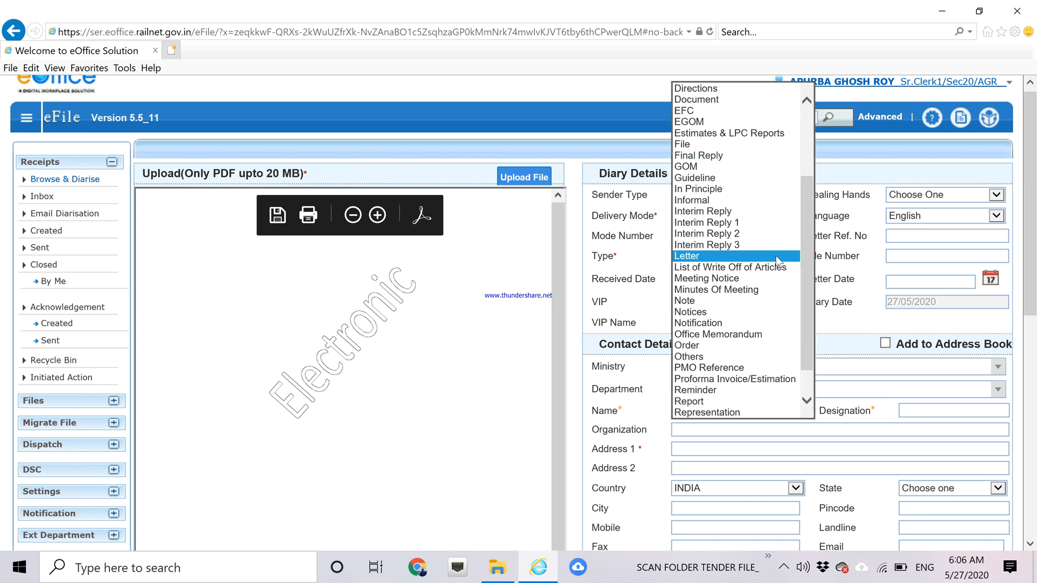
click(728, 102)
drag(1035, 176, 1032, 216)
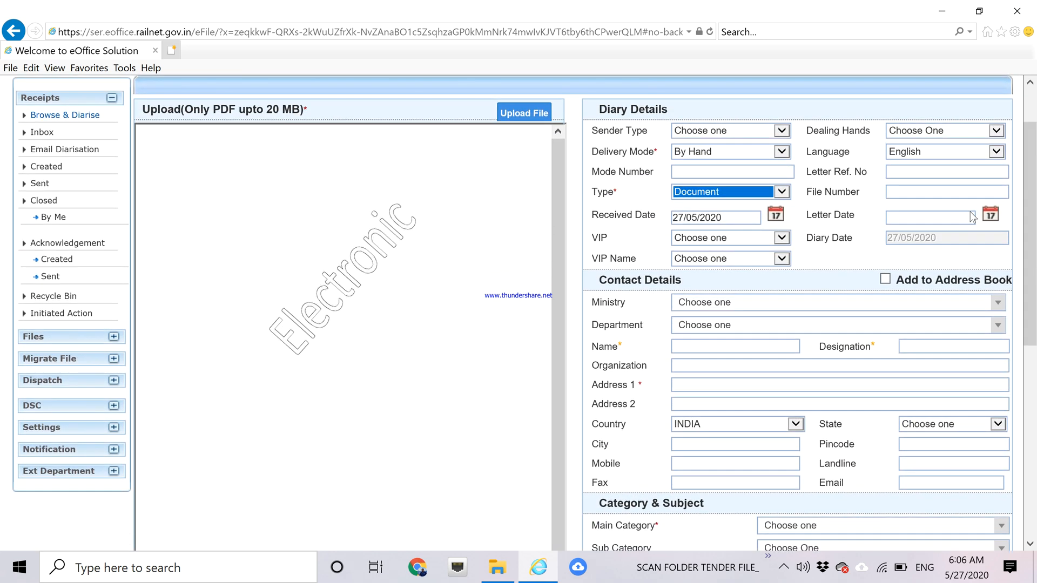
click(708, 341)
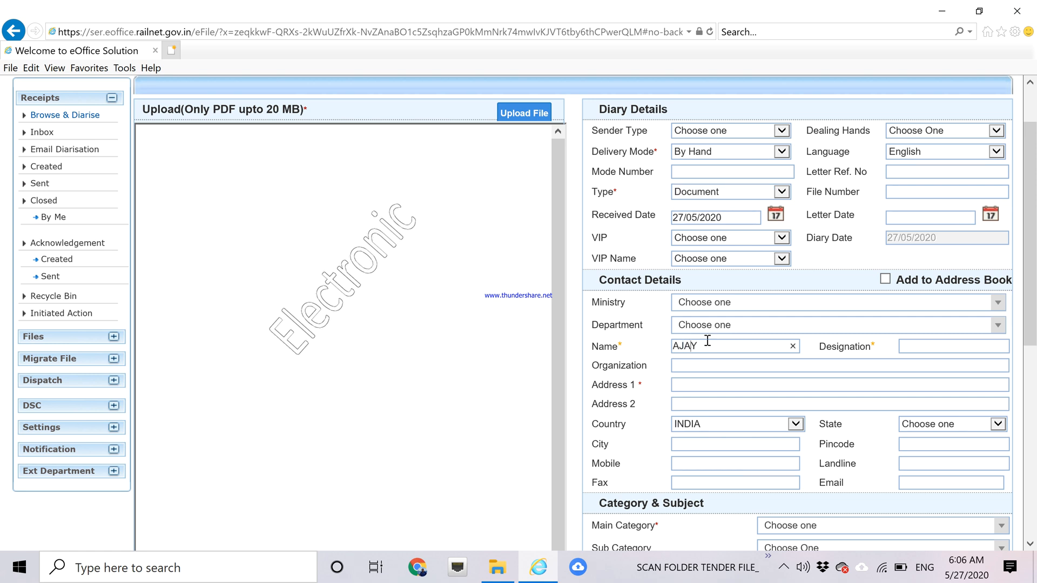
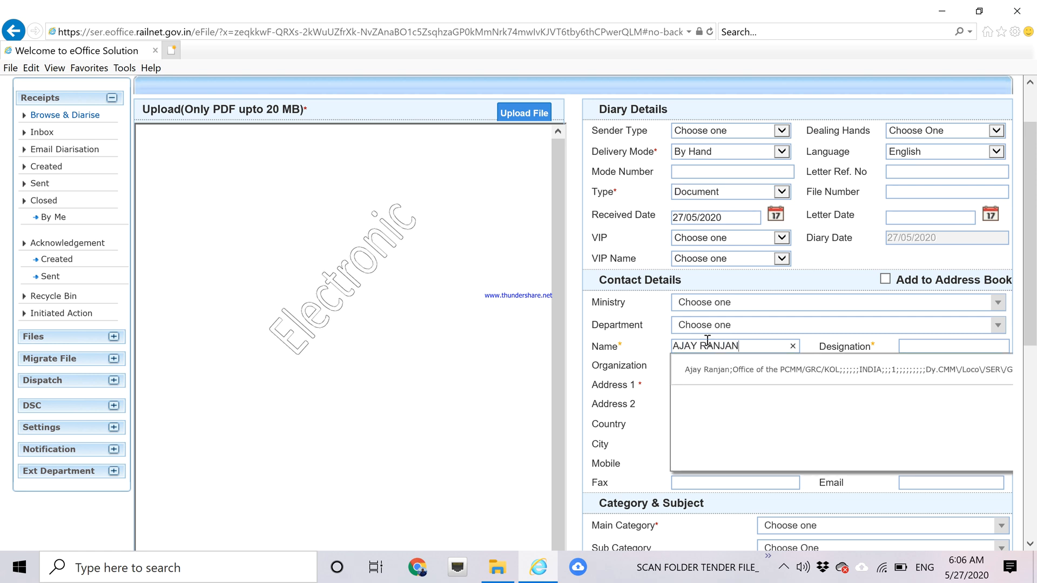
click(724, 373)
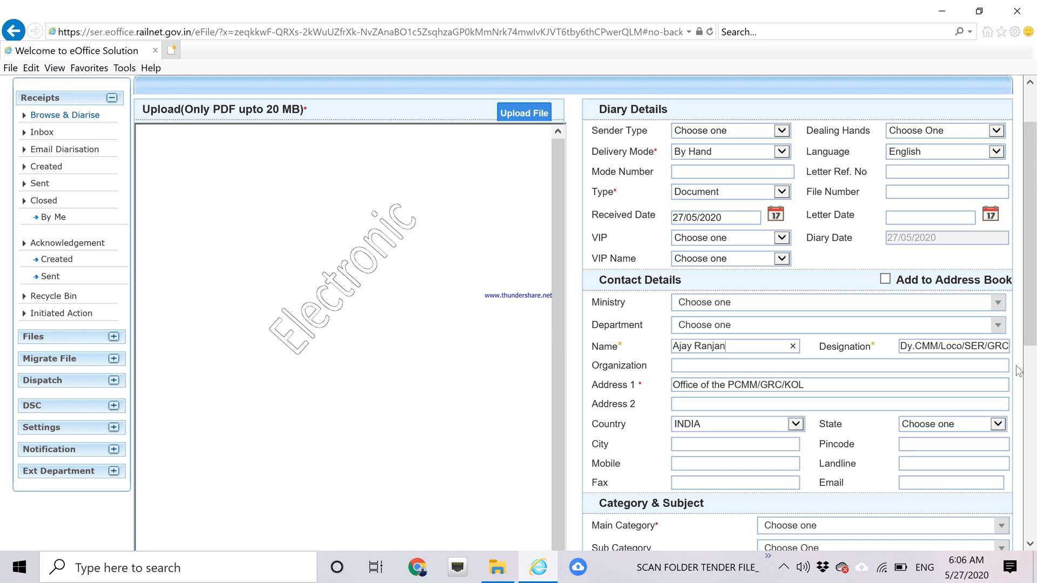
drag(1031, 303, 1031, 400)
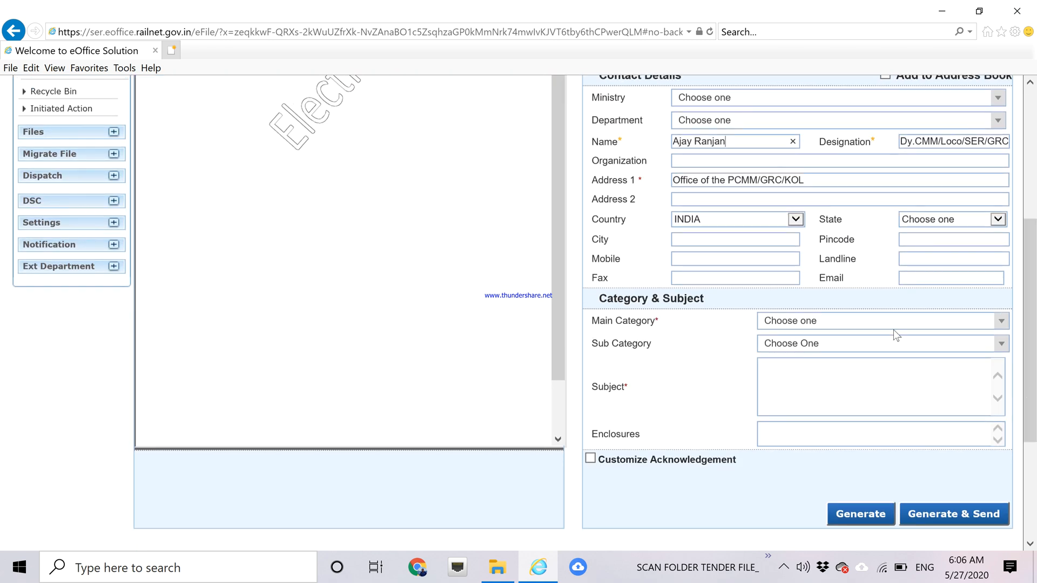
Choose category Stores Tender, sub-category Stock- tender file, and enter subject 'A- Demand to PTS'.
click(862, 320)
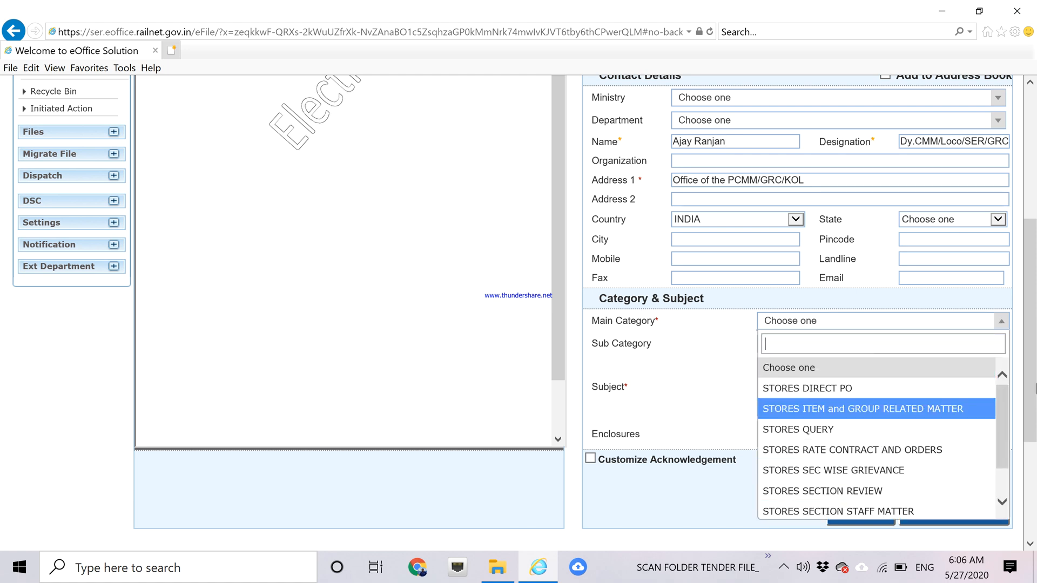
scroll(1000, 401, down, 1)
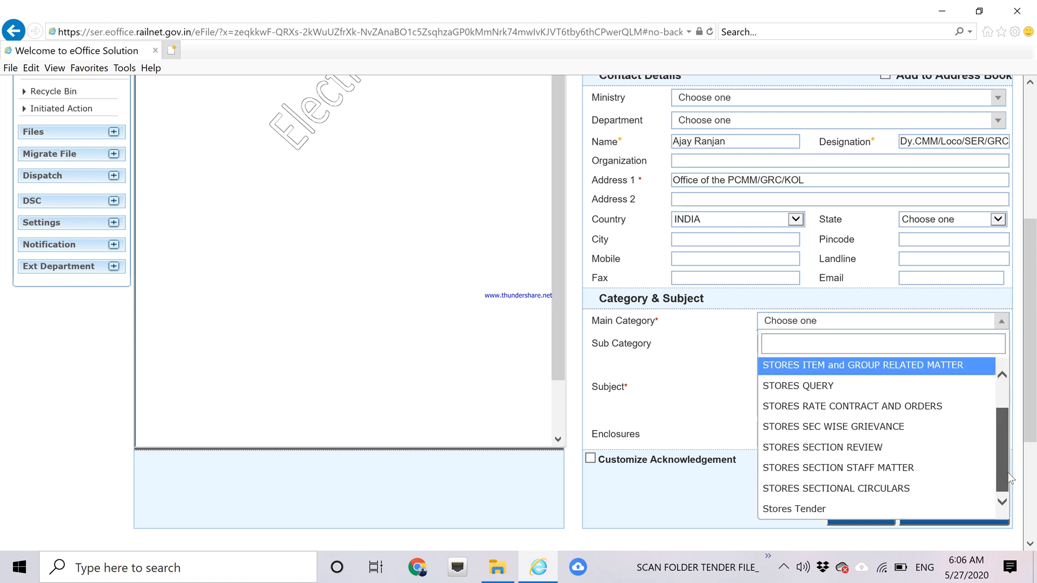
click(833, 519)
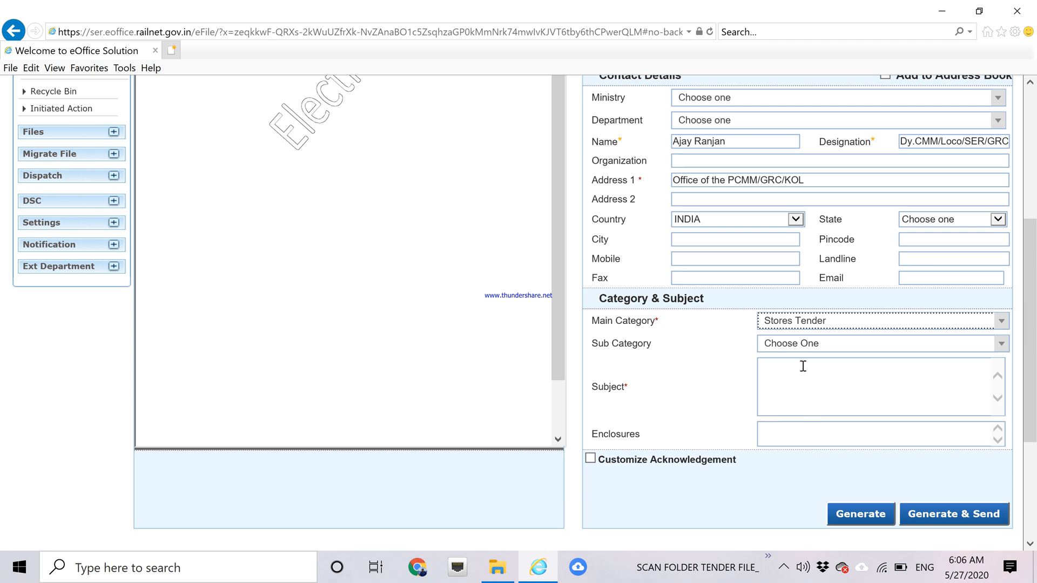
click(795, 350)
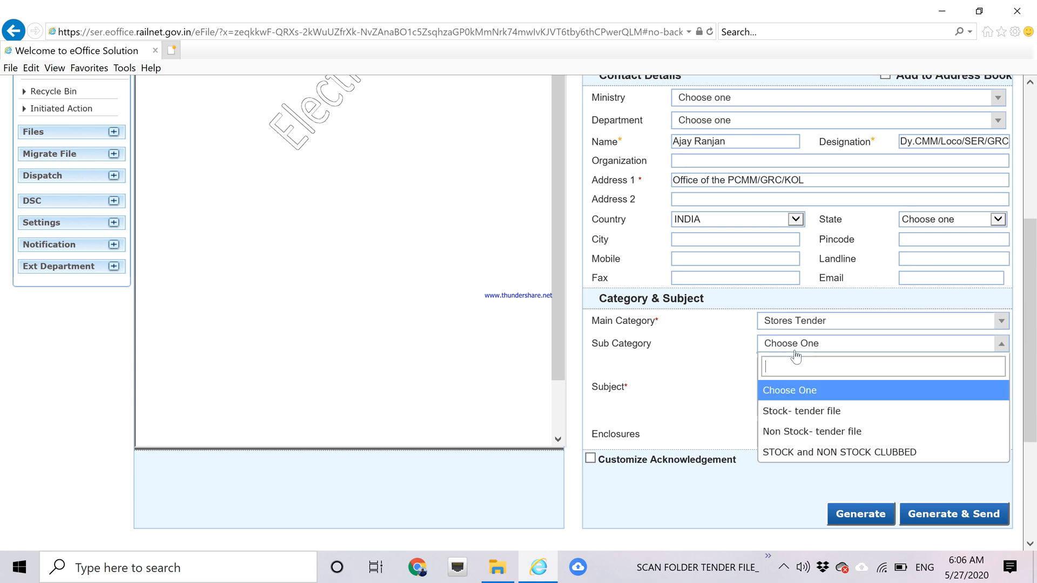
click(789, 405)
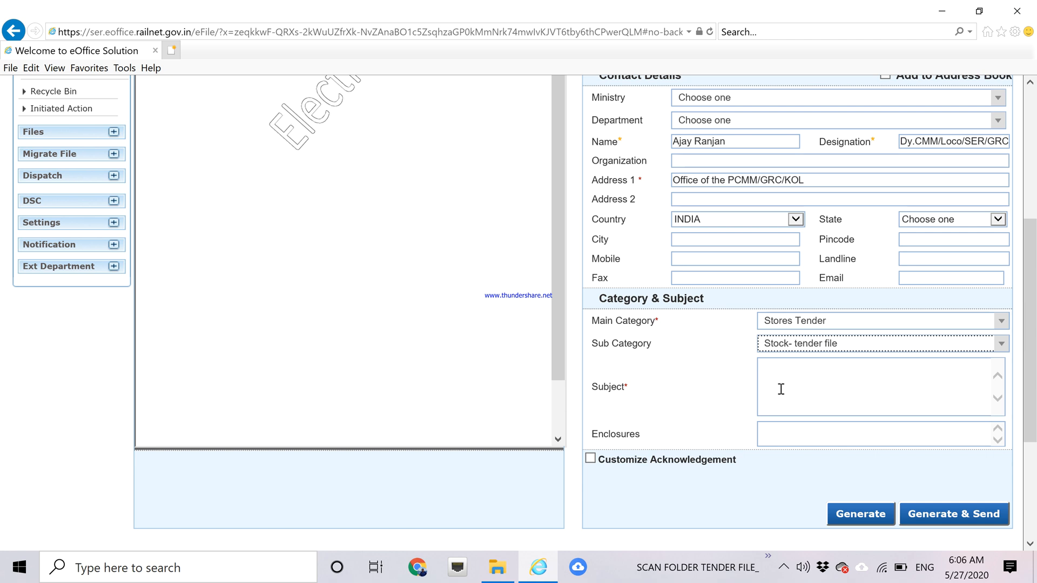
click(778, 386)
text(A- Demand to PTS)
drag(1031, 315, 1034, 286)
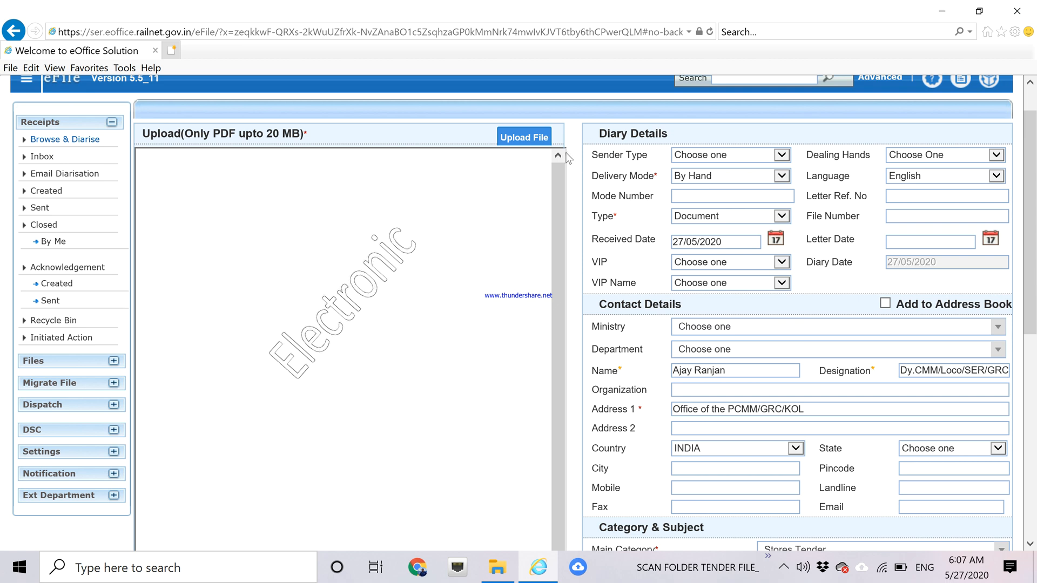
Upload the 'A-Demand to pts 25191183' PDF to the receipt form.
click(525, 140)
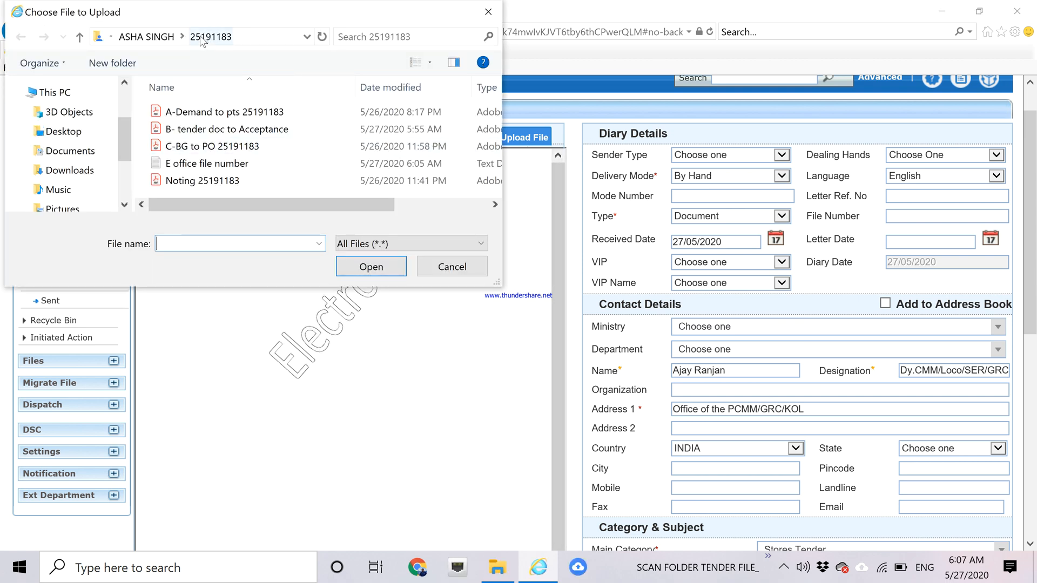
click(212, 116)
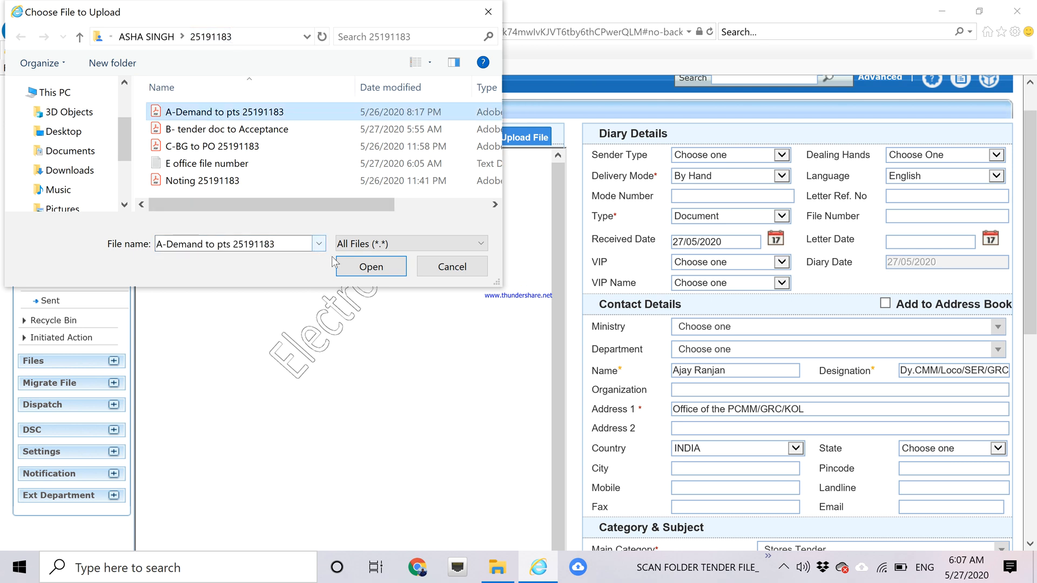
click(354, 264)
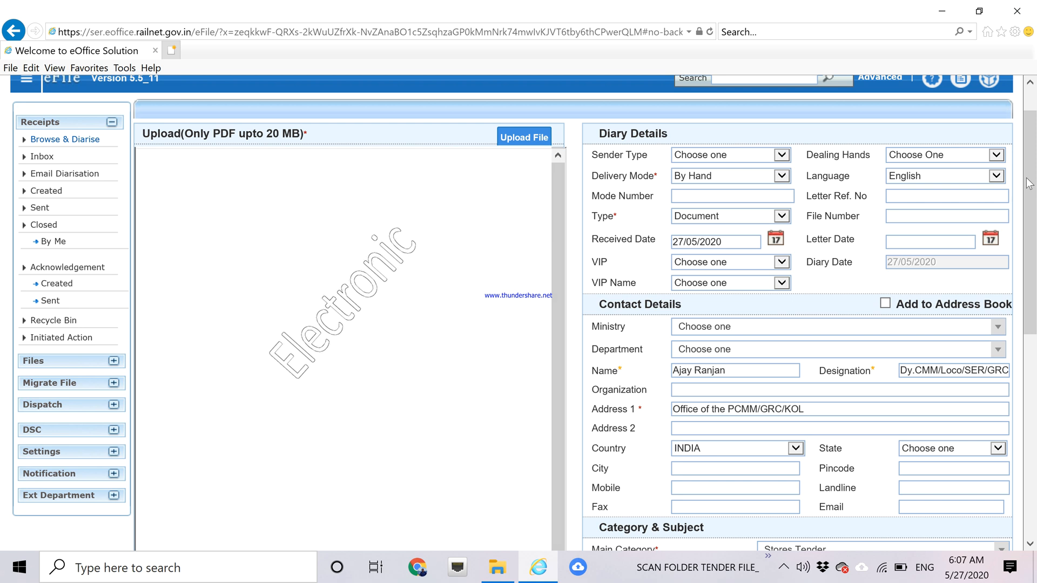
drag(1033, 195, 1035, 285)
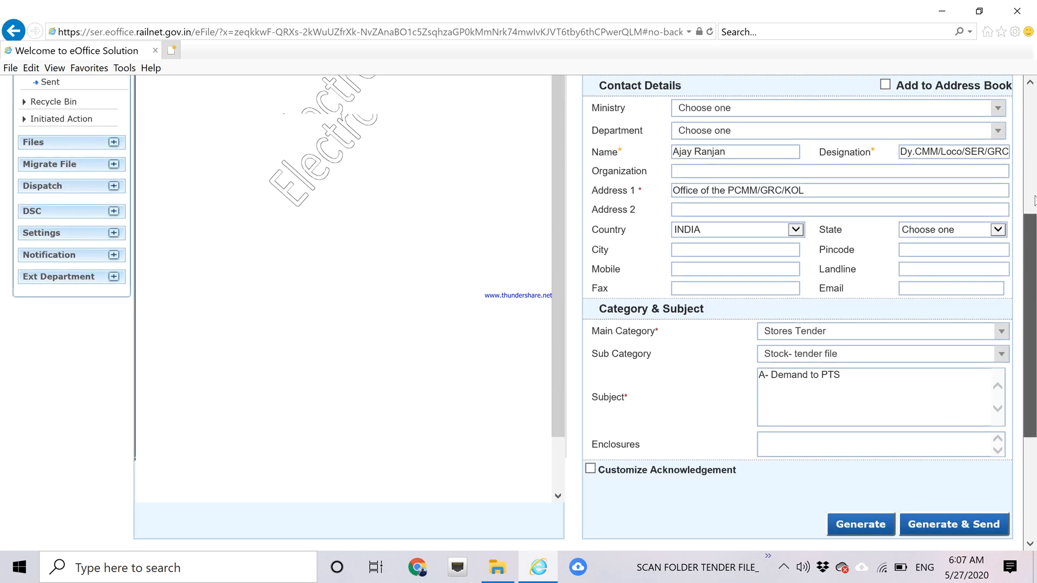
scroll(565, 314, up, 5)
drag(557, 289, 558, 247)
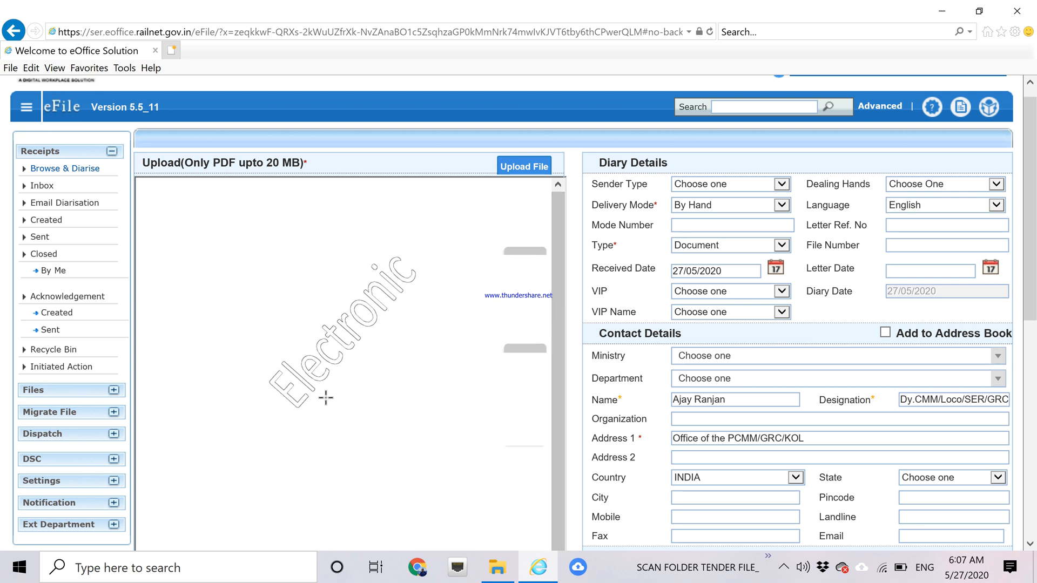
mouse_move(1032, 186)
mouse_down()
mouse_move(1033, 326)
mouse_move(1029, 181)
mouse_up()
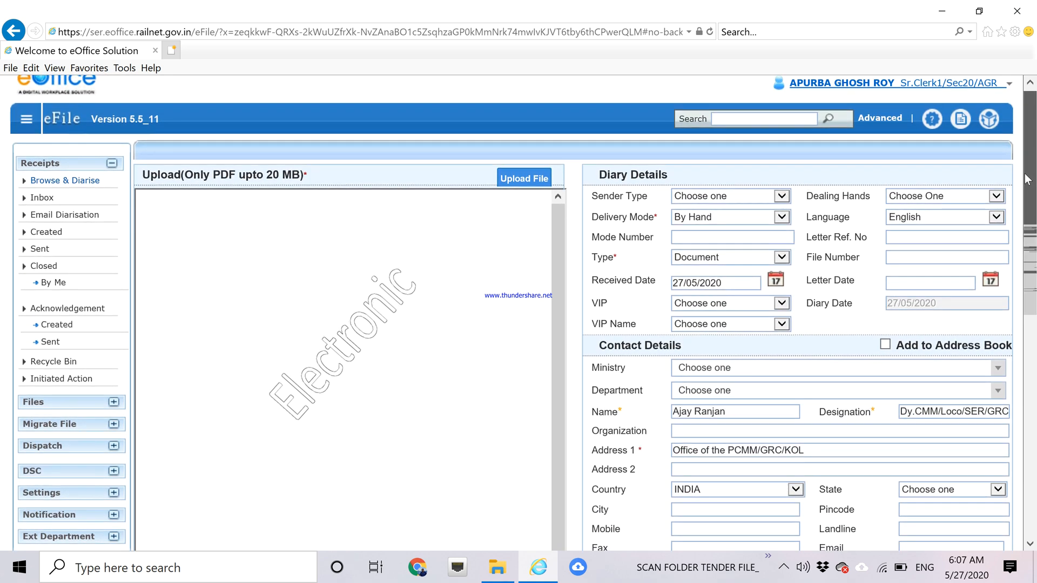
Re-select the demand PDF, review its 10-page preview, and generate the receipt.
click(540, 181)
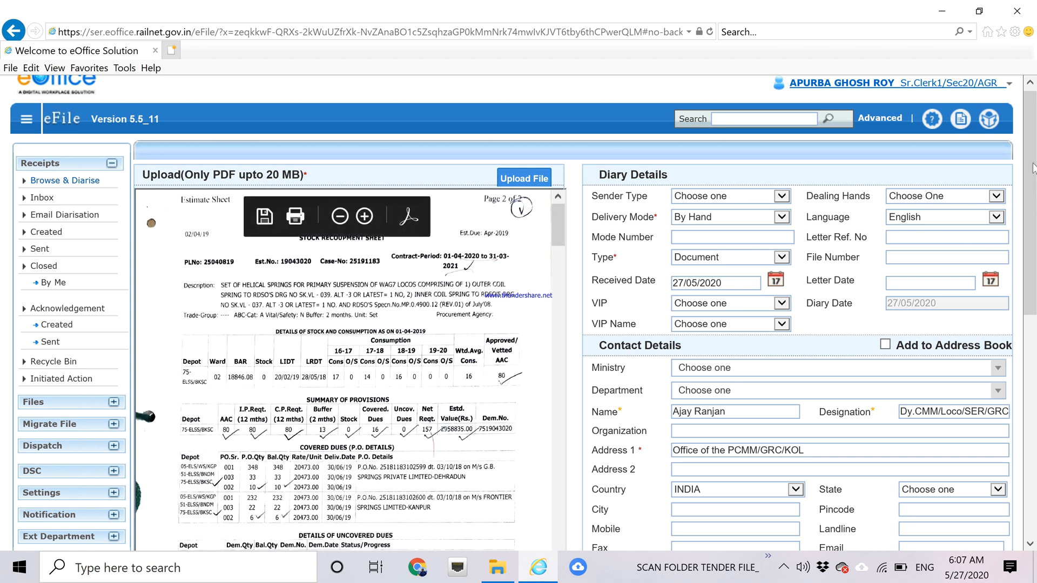
drag(1033, 163, 1035, 135)
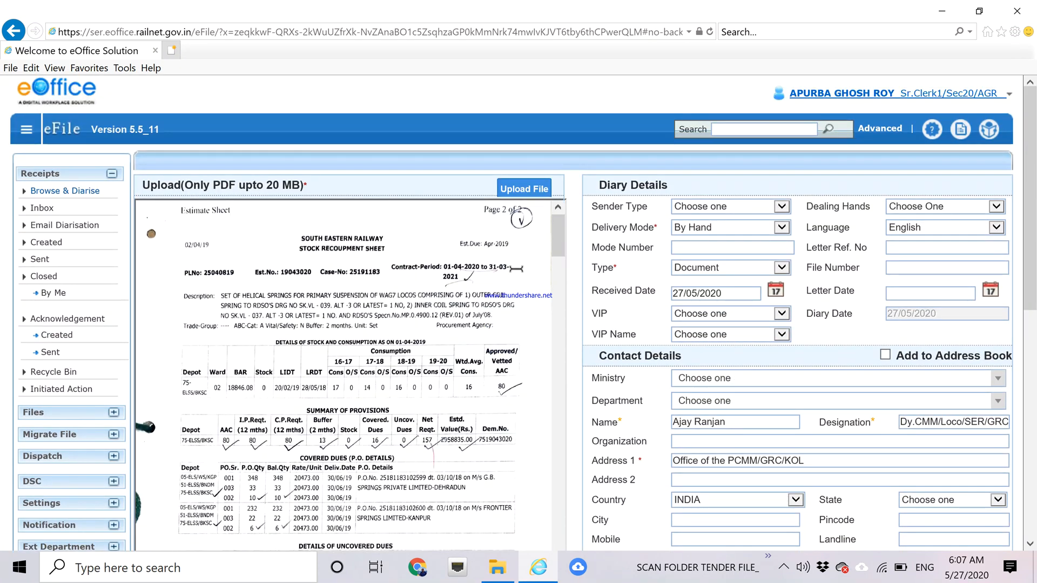
scroll(561, 232, down, 1)
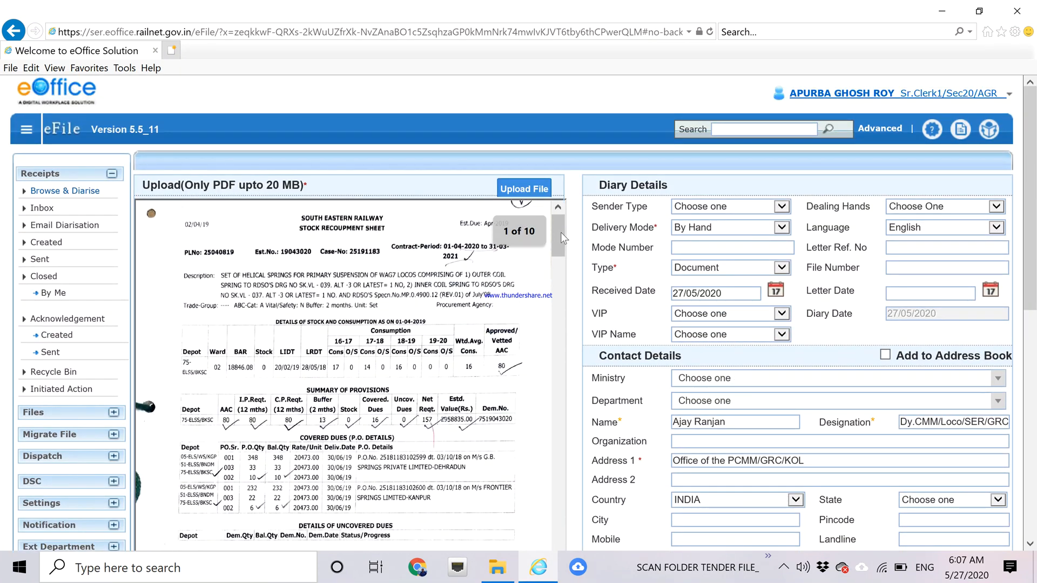
click(561, 322)
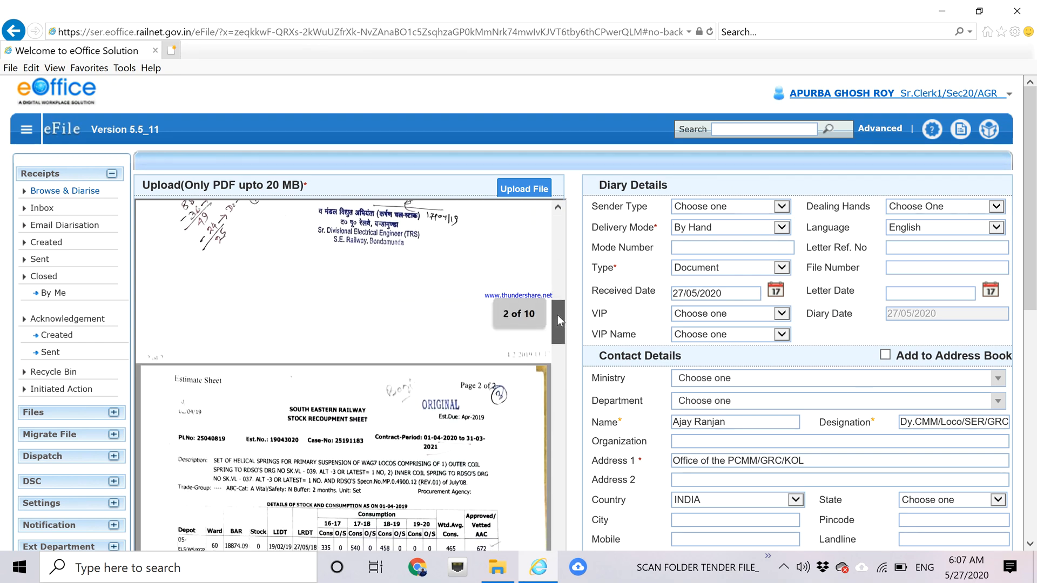
drag(557, 315, 549, 282)
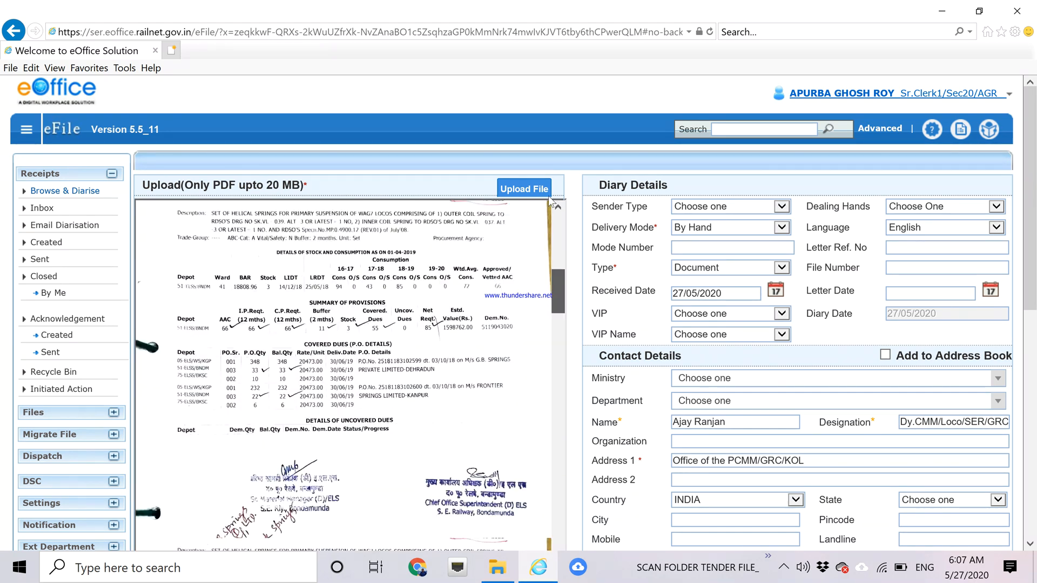
drag(549, 195, 551, 189)
drag(1031, 176, 1029, 335)
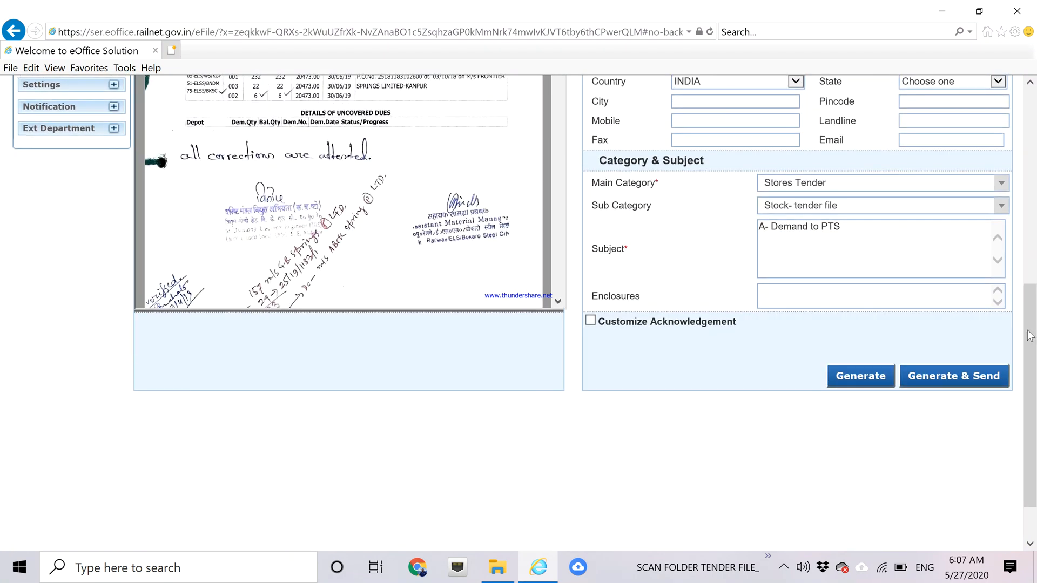
click(874, 378)
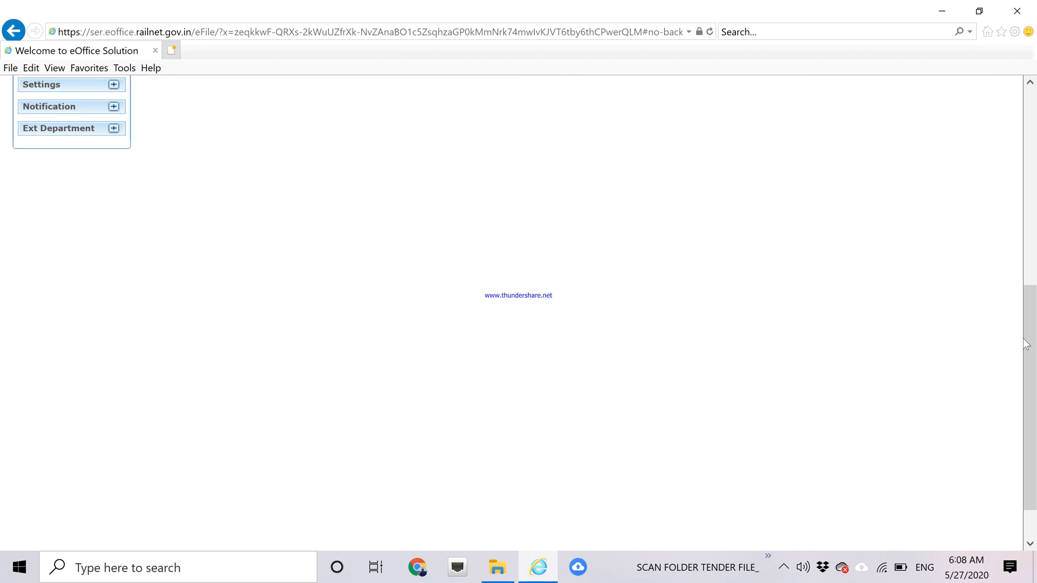
Check receipt 12955/2020/SEC20/PCMM/GRC's details, then minimize the browser to reveal the 25191183 folder.
scroll(566, 194, up, 3)
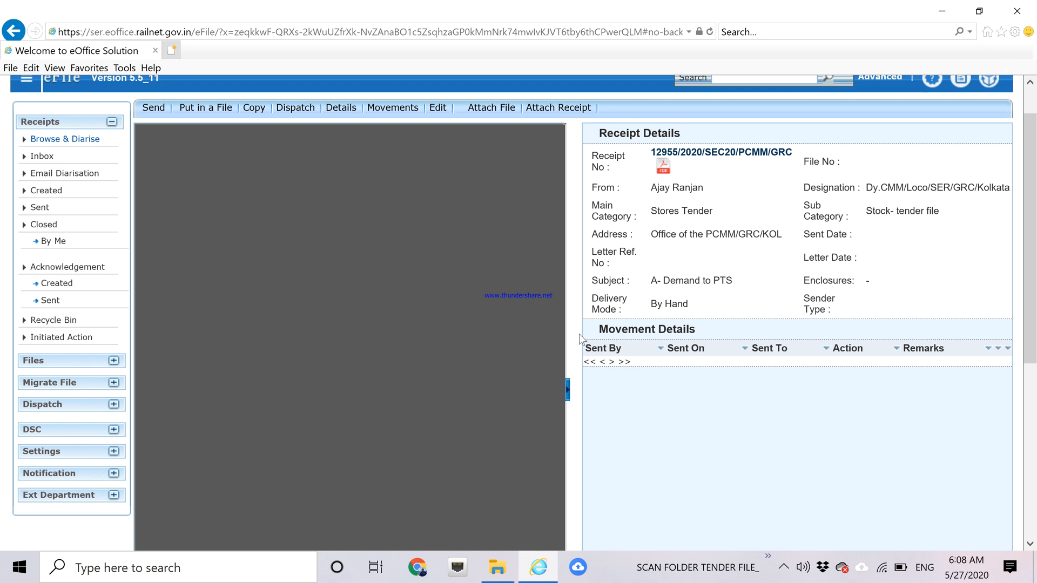
click(538, 566)
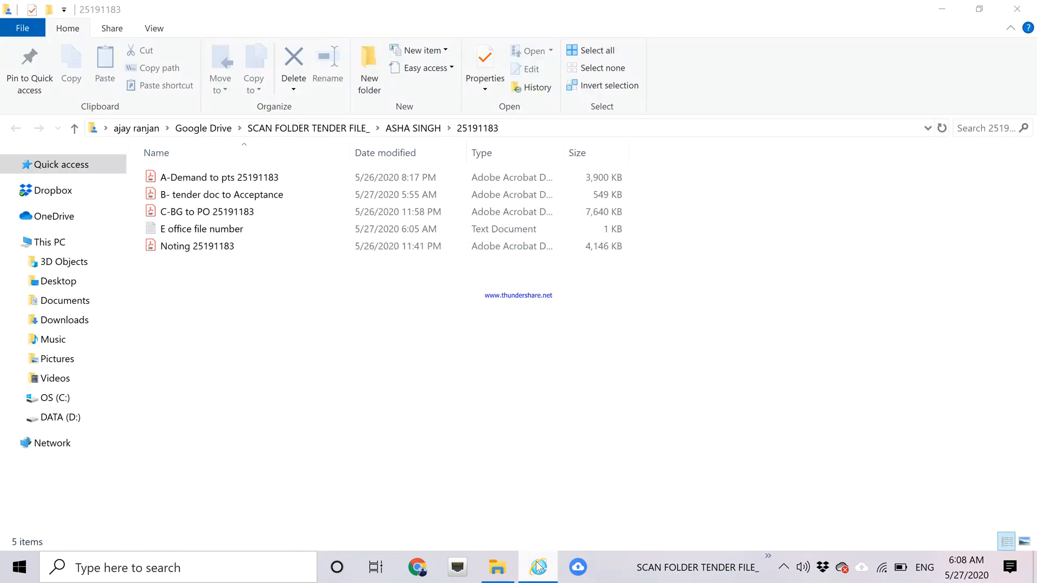
Minimize the 25191183 folder and try restoring the eOffice browser from the taskbar.
click(942, 8)
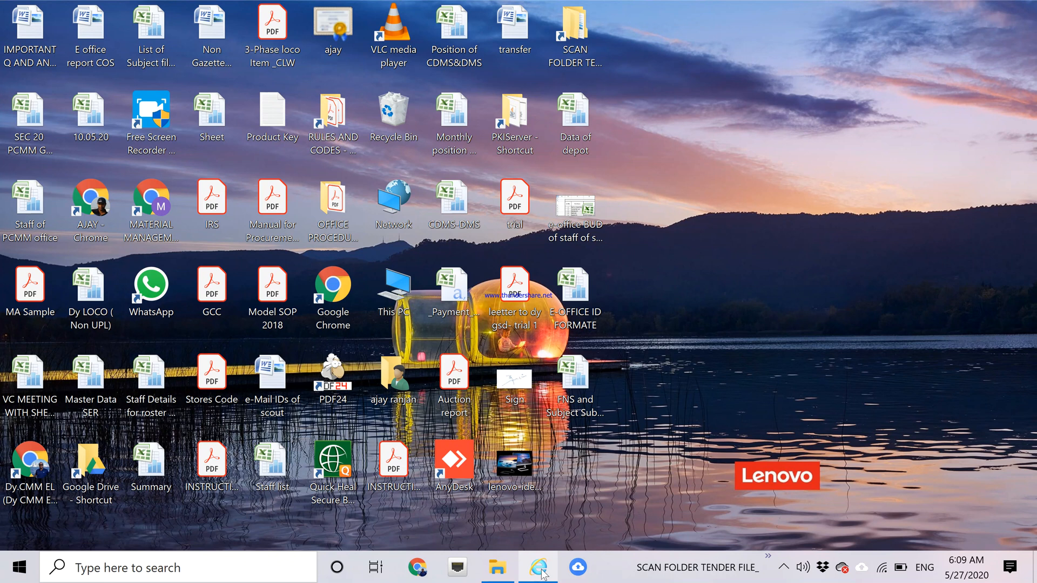
click(763, 289)
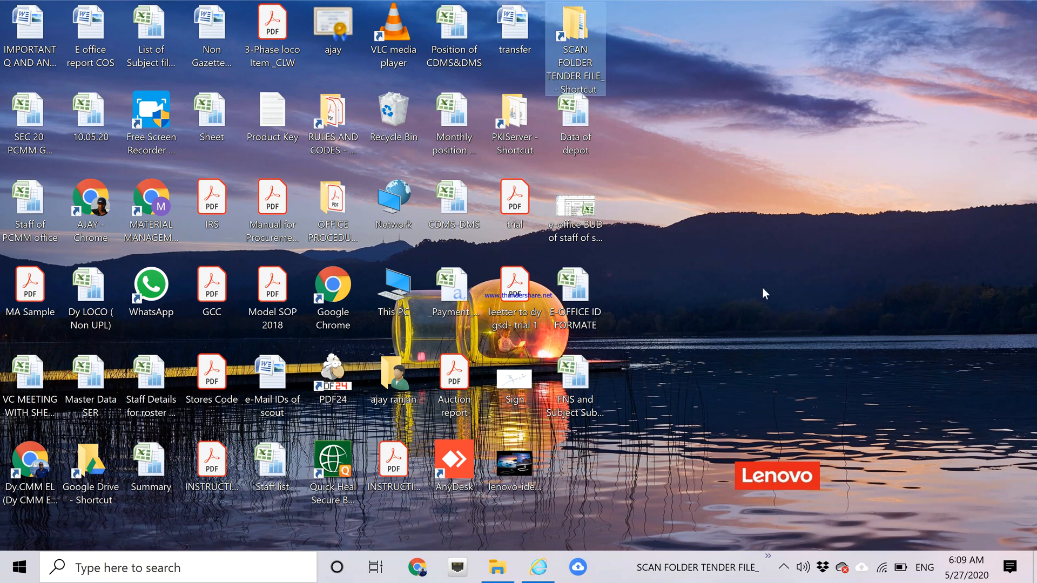
click(540, 567)
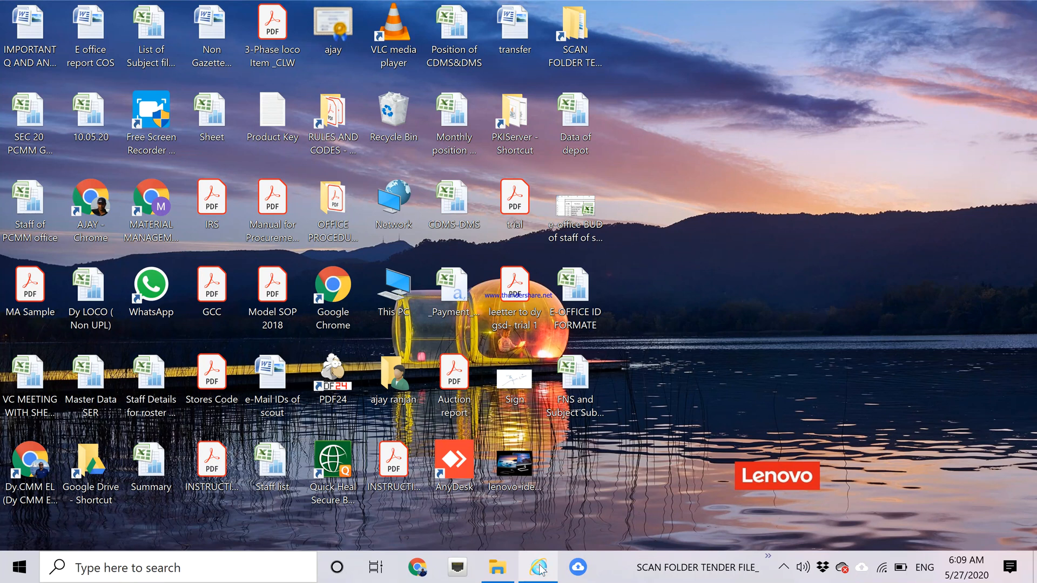
click(540, 570)
click(544, 566)
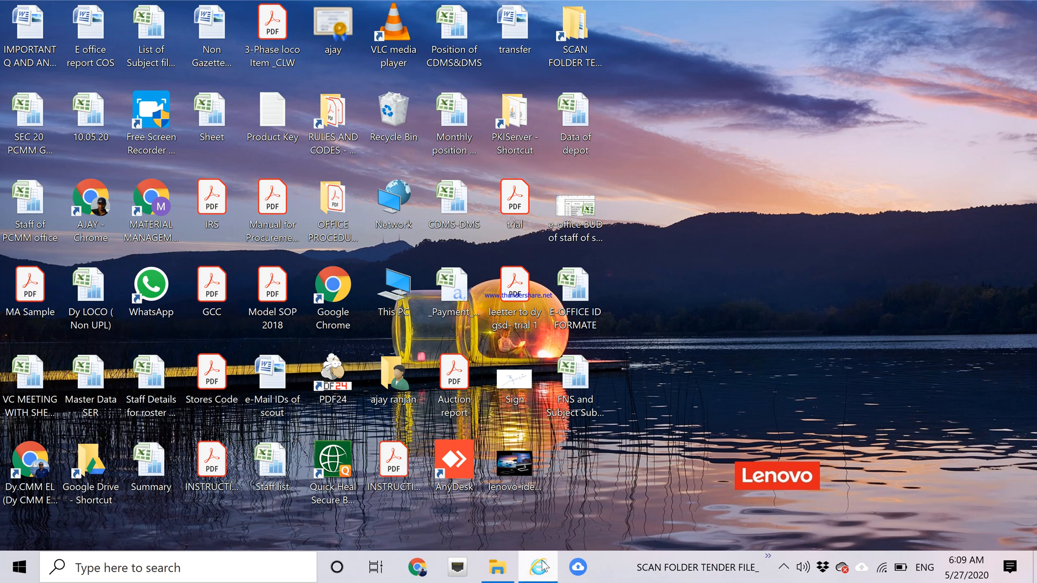
Try closing the frozen browser from its jump list, then open Task Manager.
right_click(545, 566)
click(518, 536)
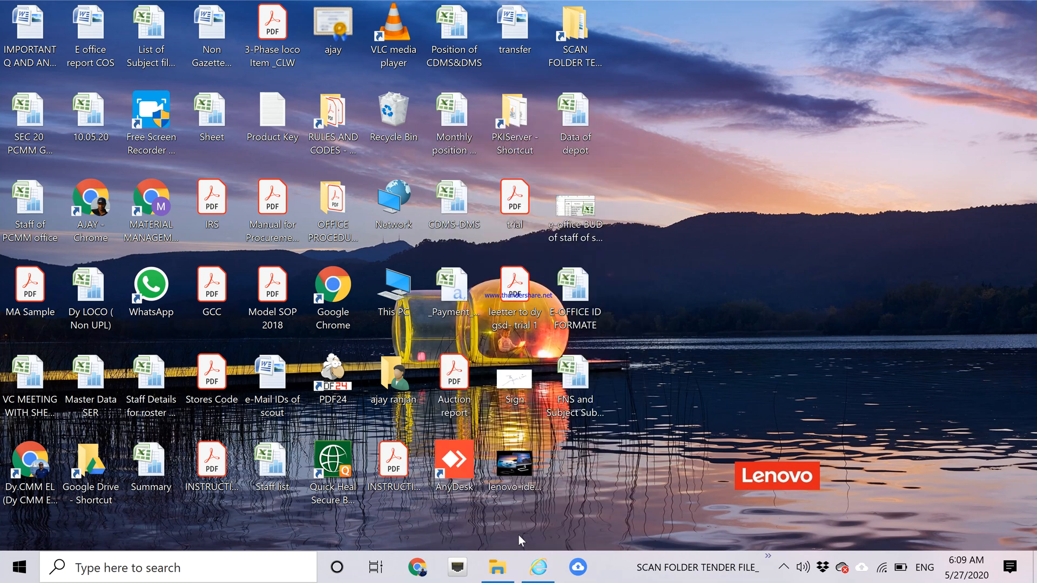
click(643, 447)
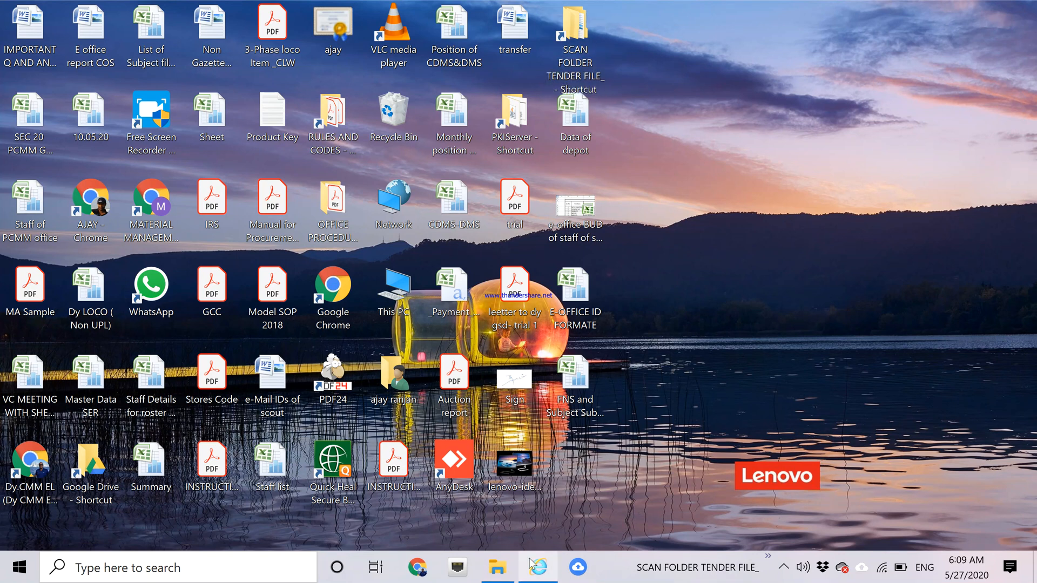
click(533, 572)
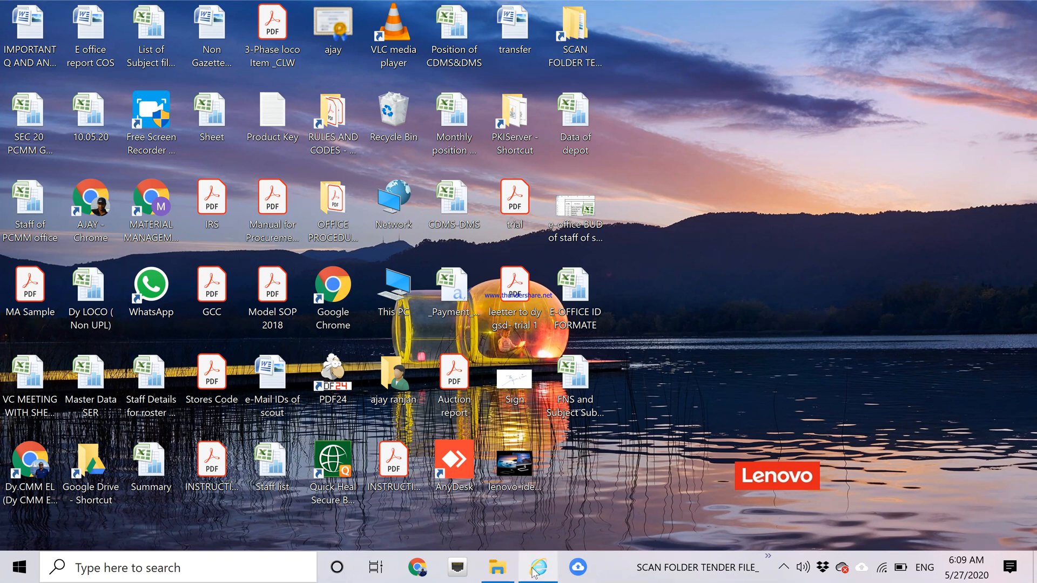
click(694, 351)
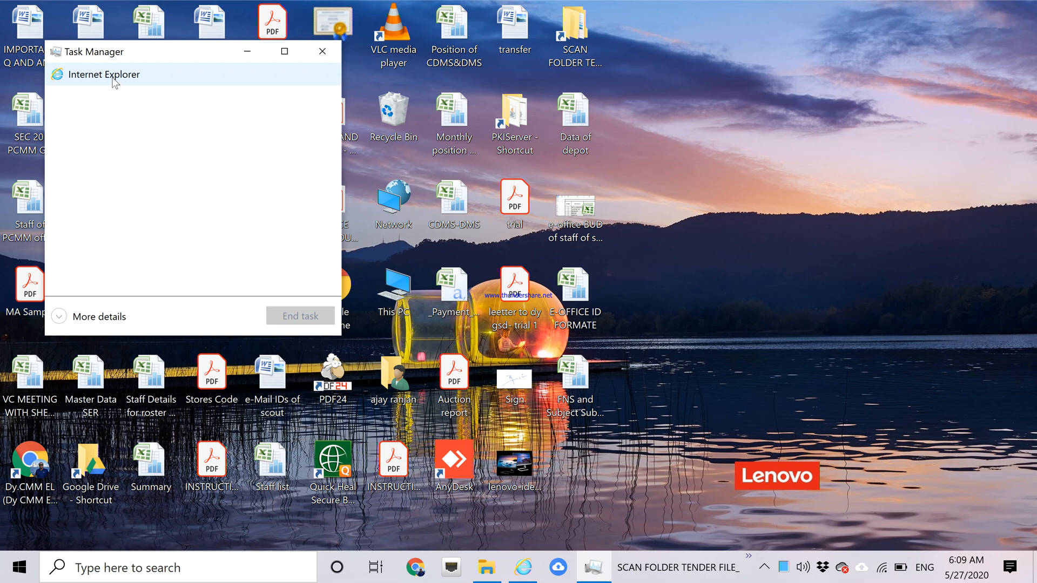
End the frozen Internet Explorer task, close Task Manager, and relaunch Internet Explorer.
click(112, 77)
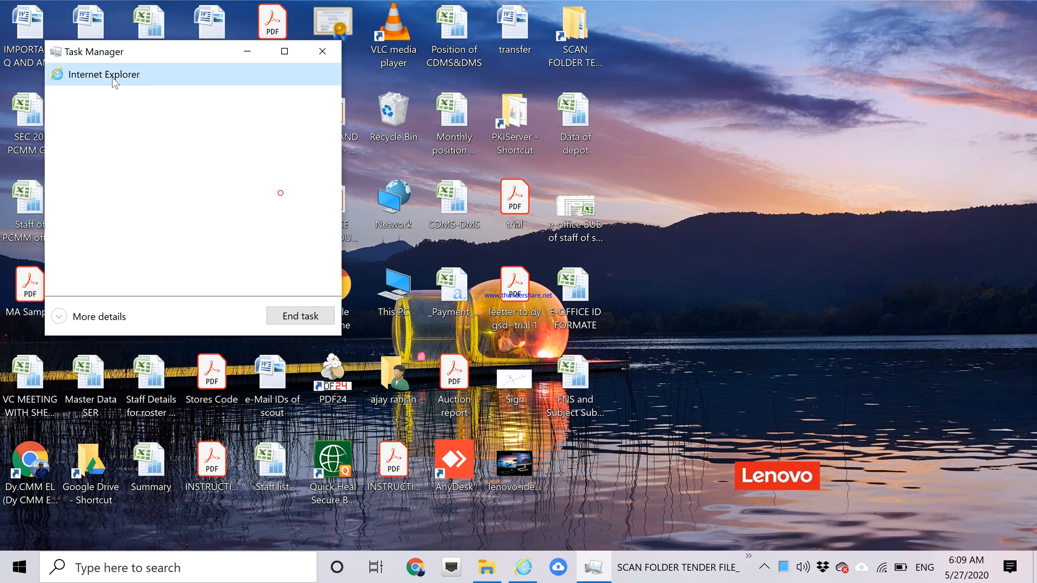
click(301, 317)
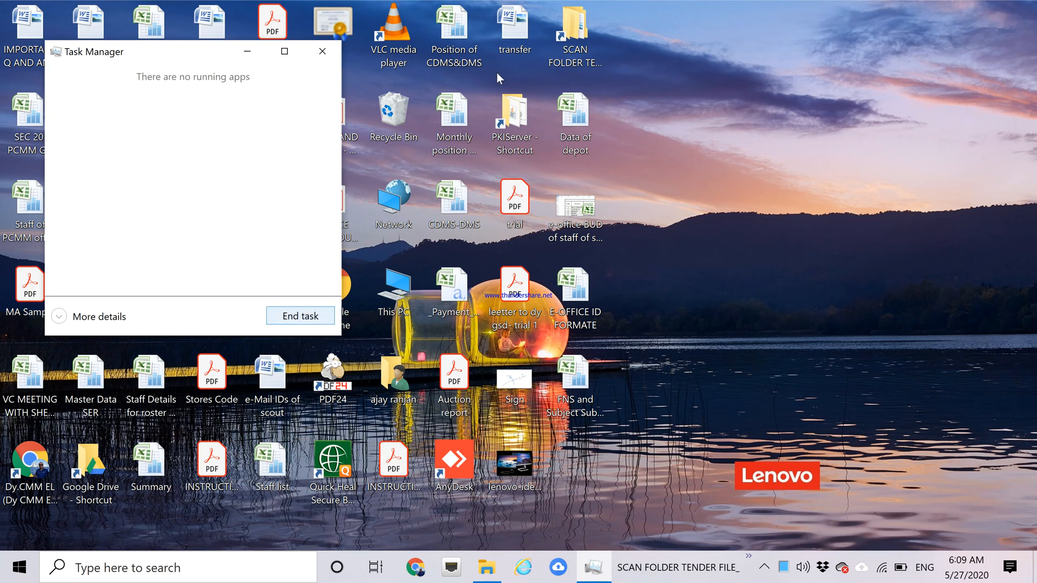
click(323, 52)
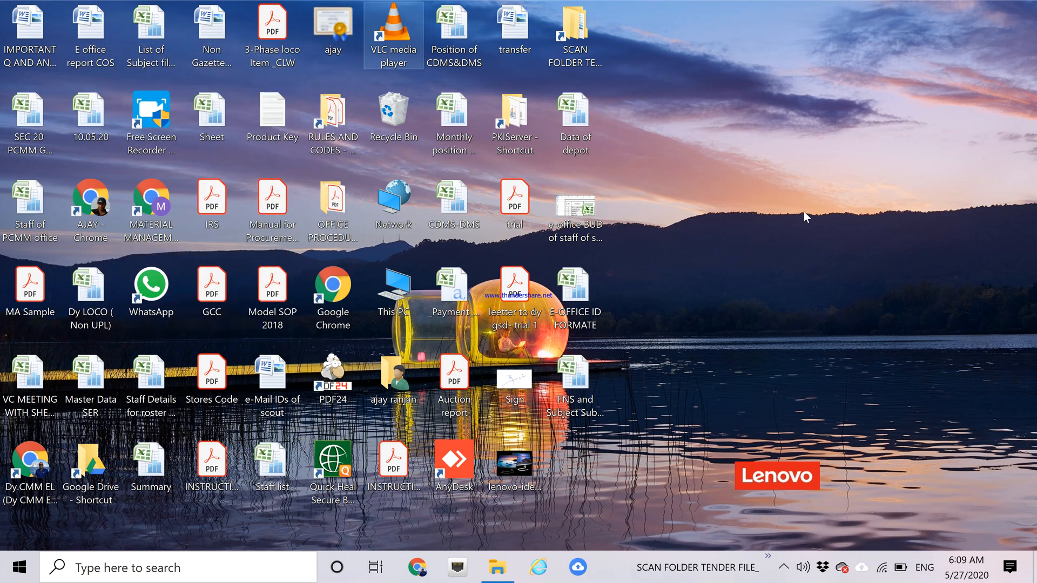
click(534, 568)
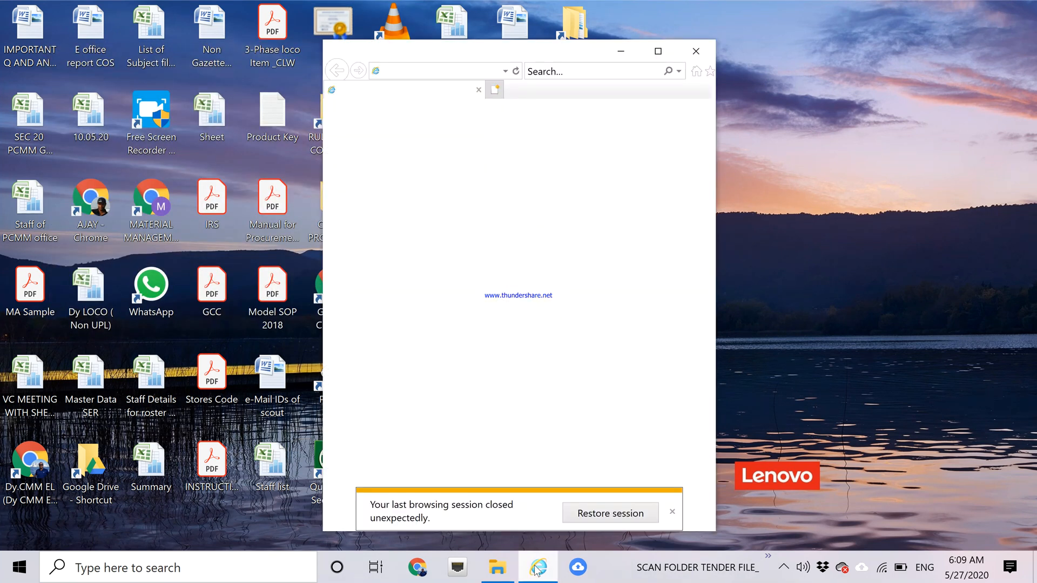
Dismiss the restore bar and IREPS pop-up, maximize, and go to ser.eoffice.railnet.gov.in.
click(672, 512)
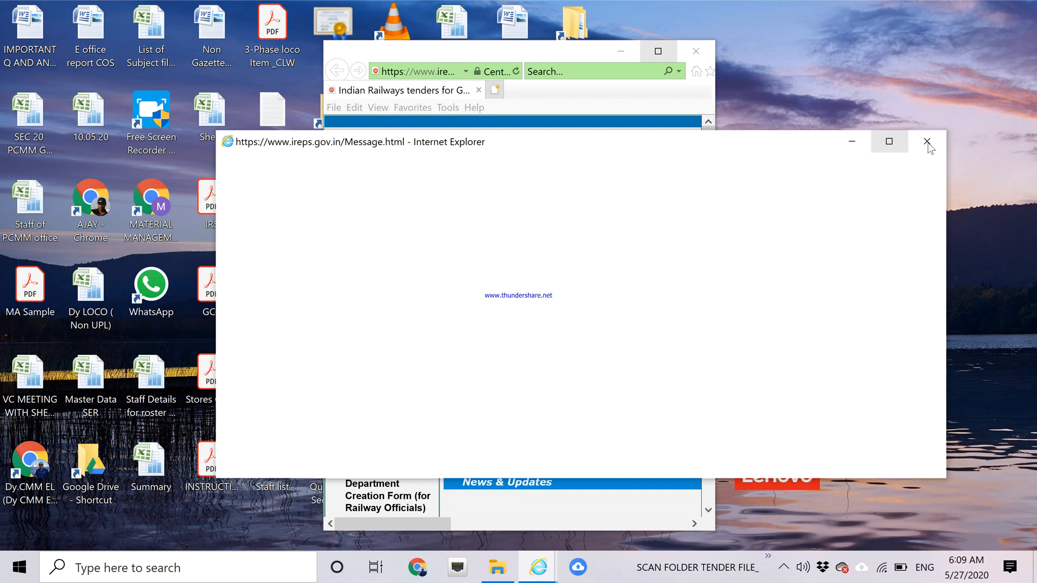
click(927, 142)
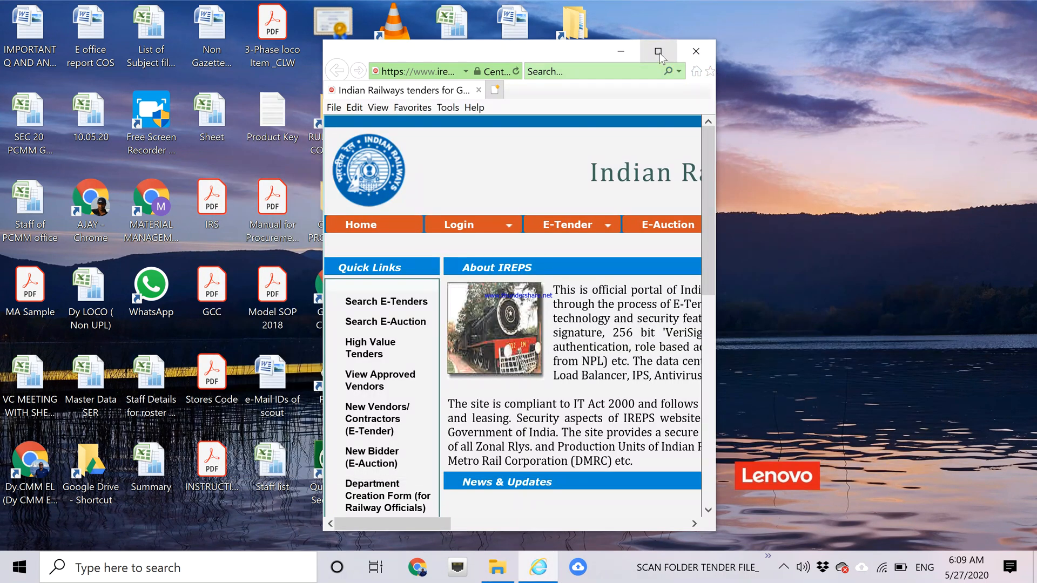
click(659, 52)
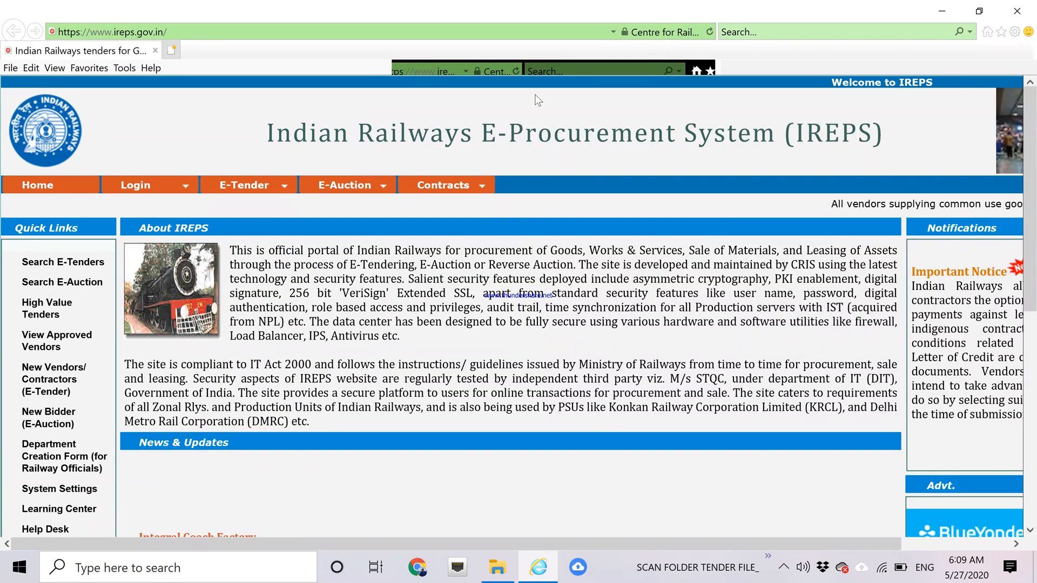
click(614, 33)
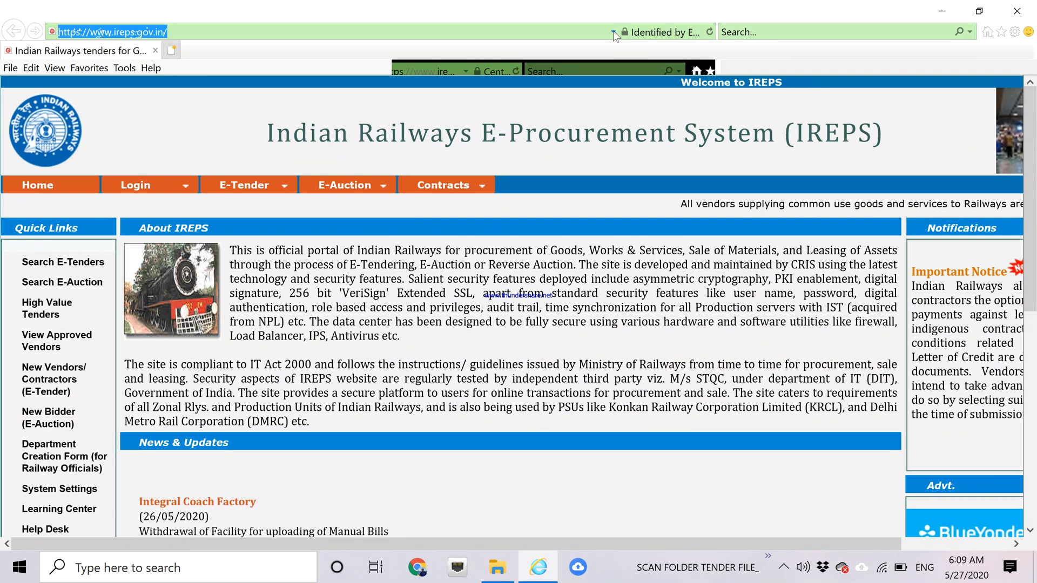
click(613, 32)
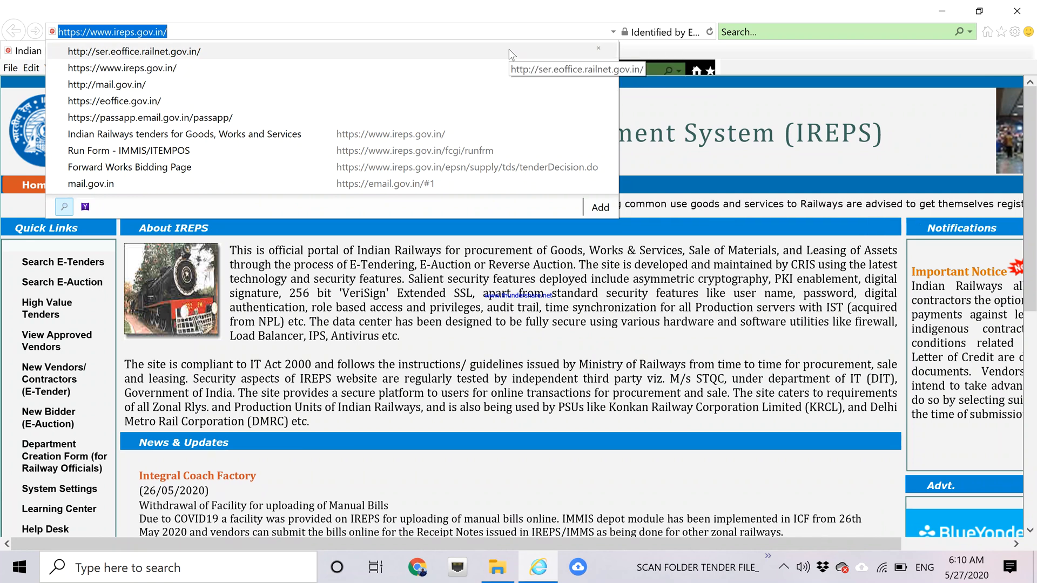
click(509, 50)
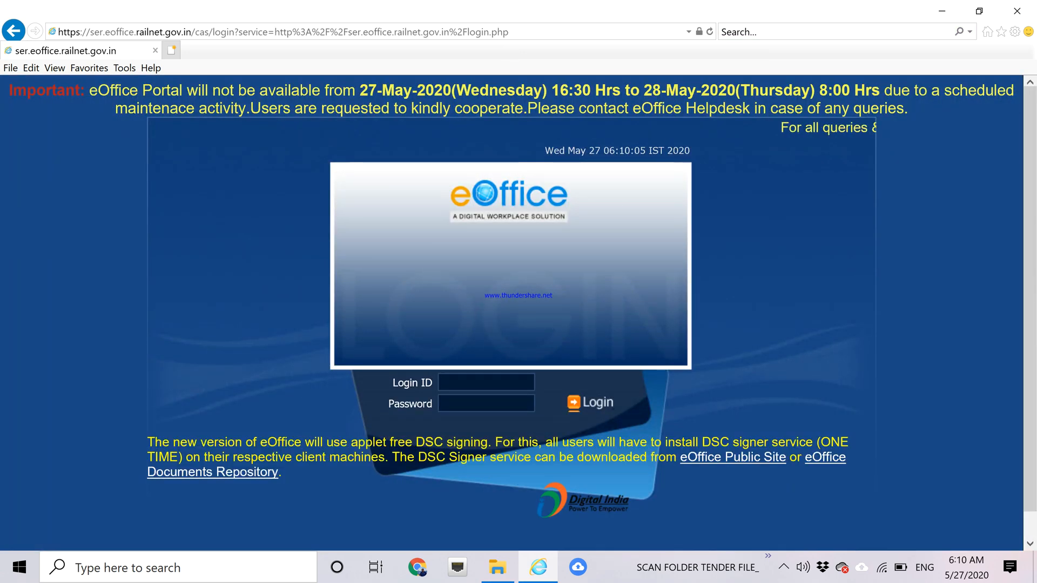
Log in to eOffice with the saved Login ID and the account password.
text(apu)
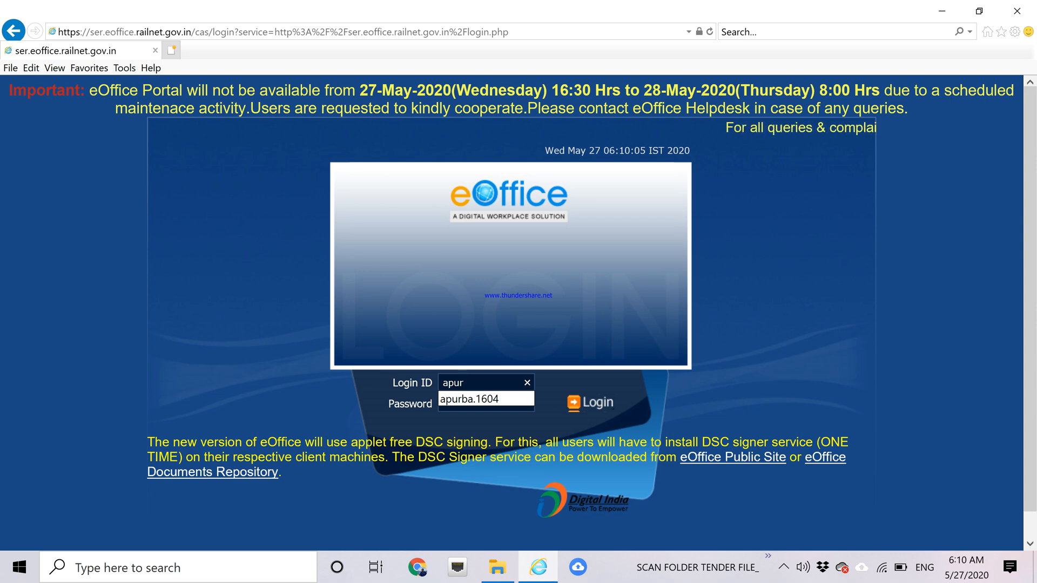
text(r)
click(458, 399)
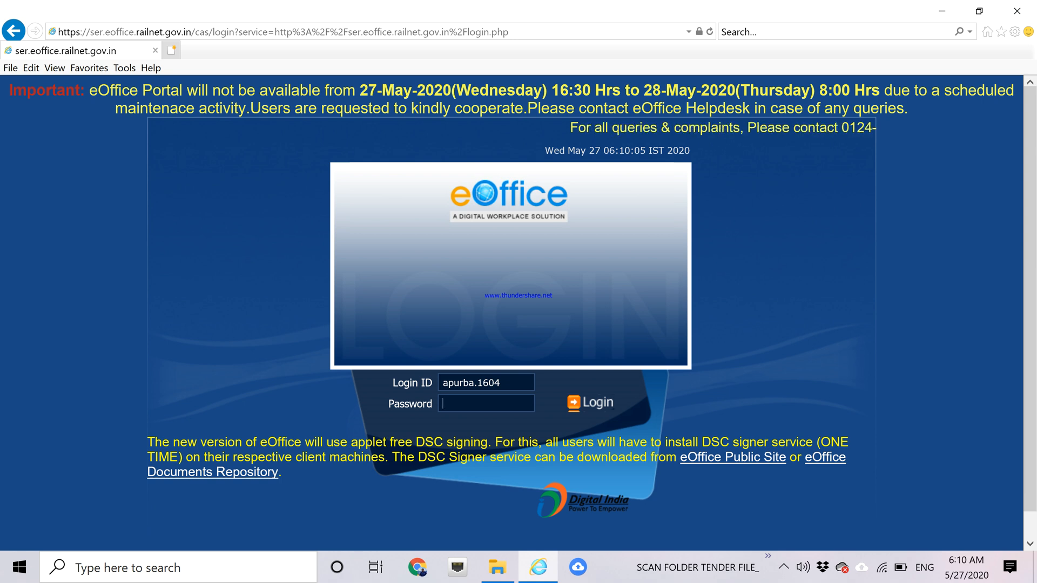
text(****)
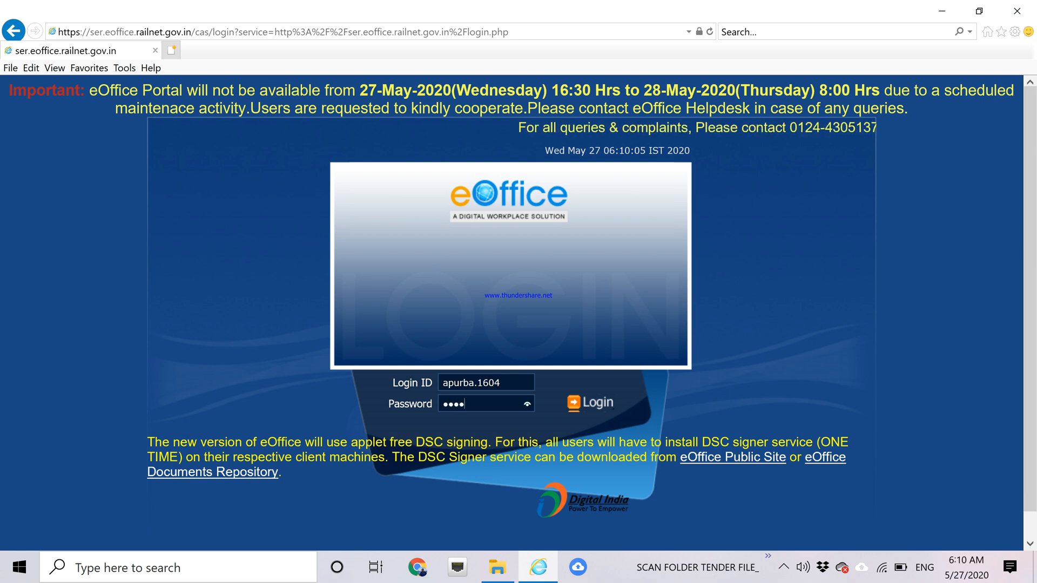
text(**)
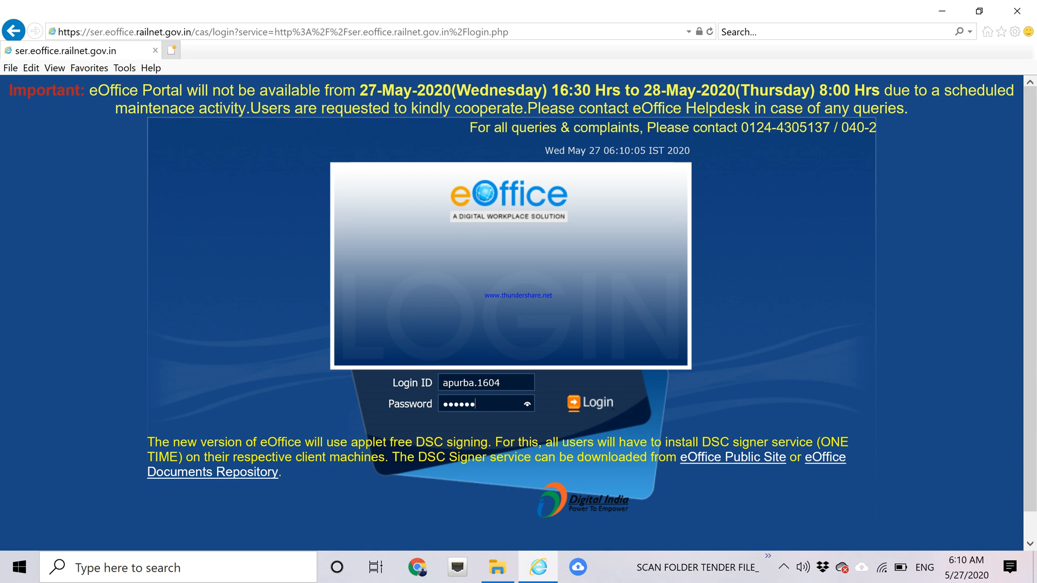
text(**)
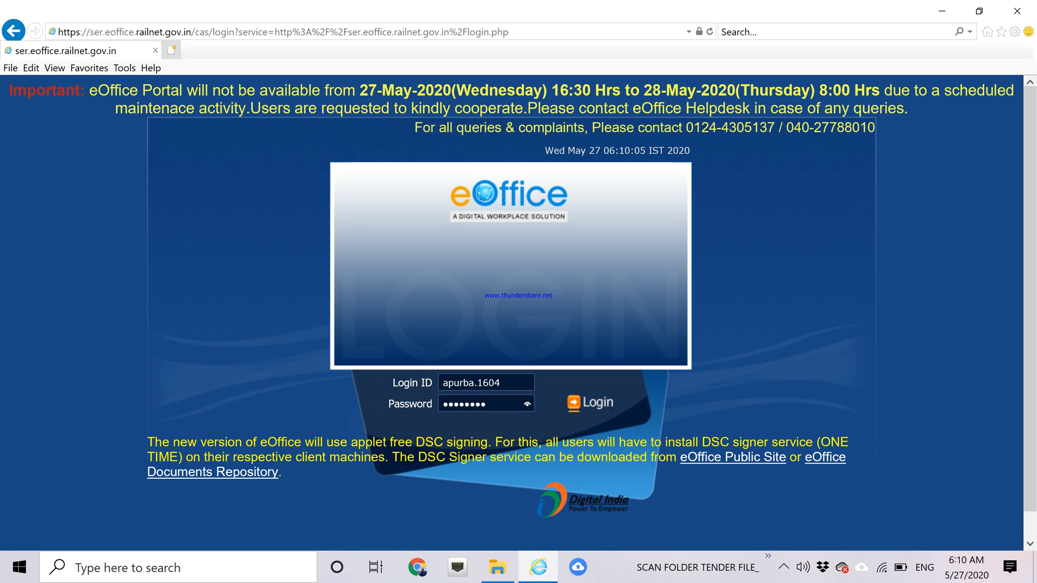
key(BackSpace)
key(BackSpace)
key(BackSpace)
key(BackSpace)
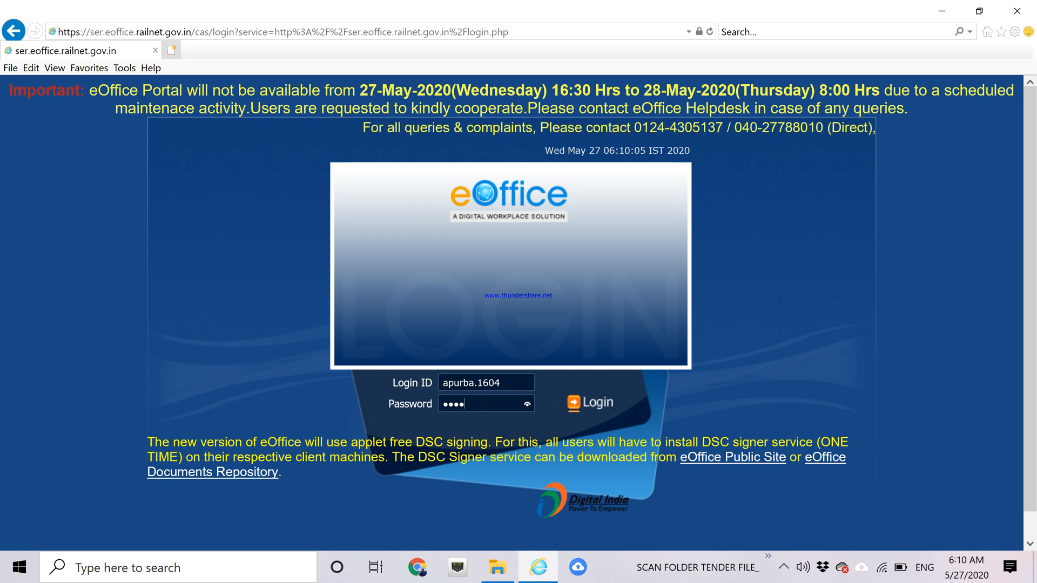
key(BackSpace)
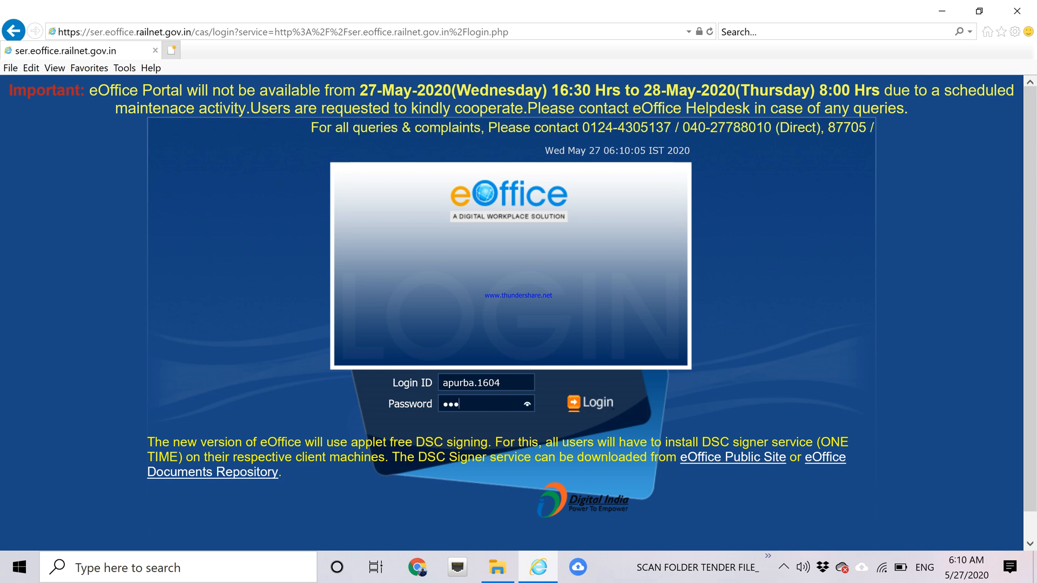
text(**)
text(****)
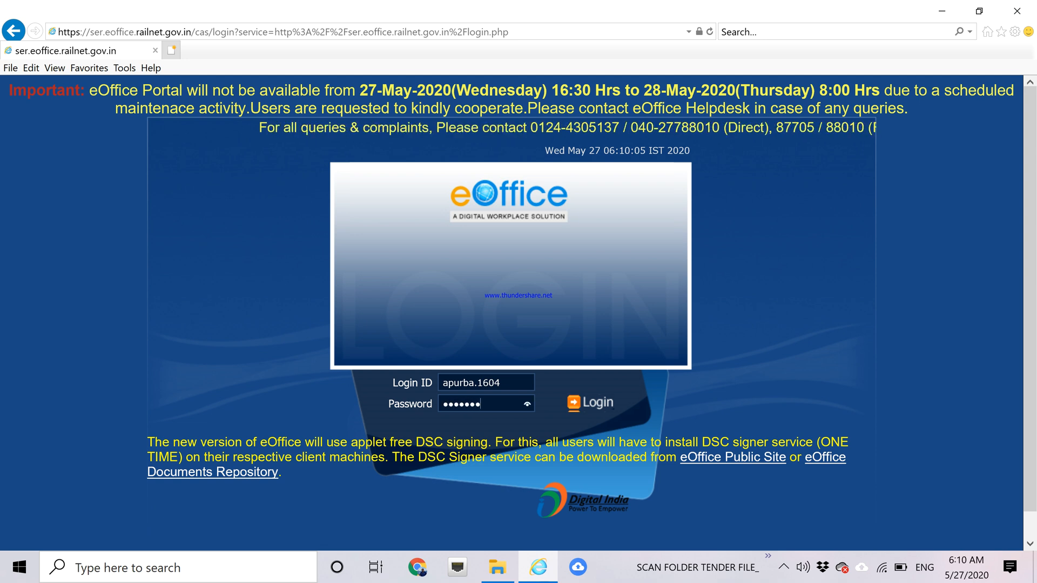
click(598, 405)
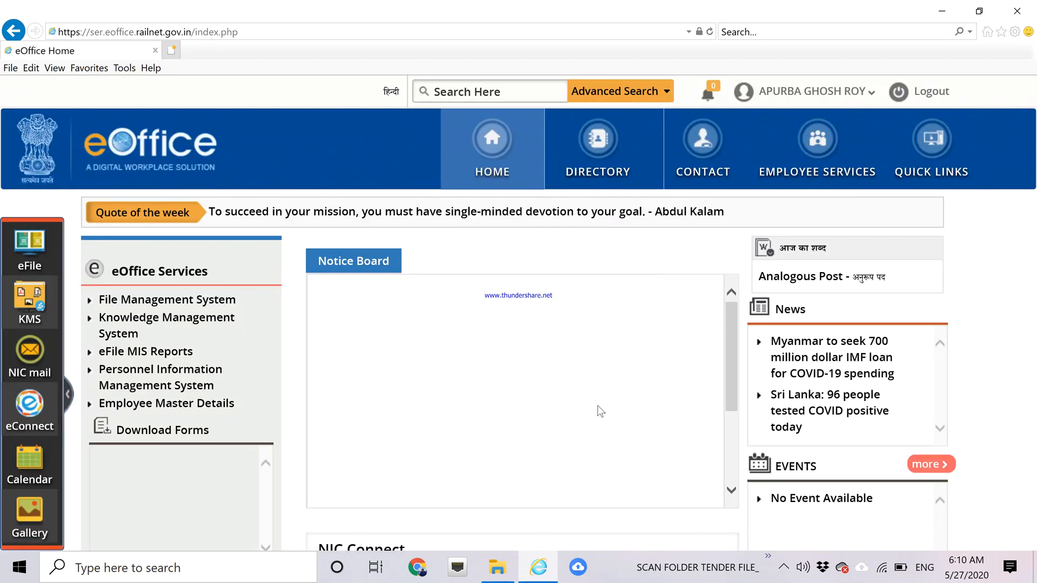
Open File Management System, end the other logged-in session, and expand Receipts.
click(216, 305)
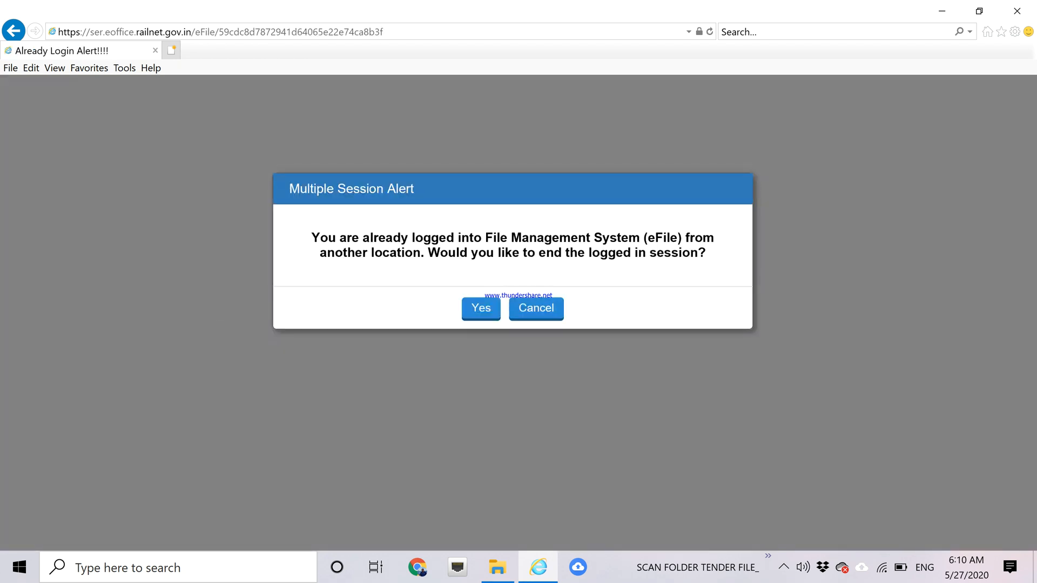
click(478, 308)
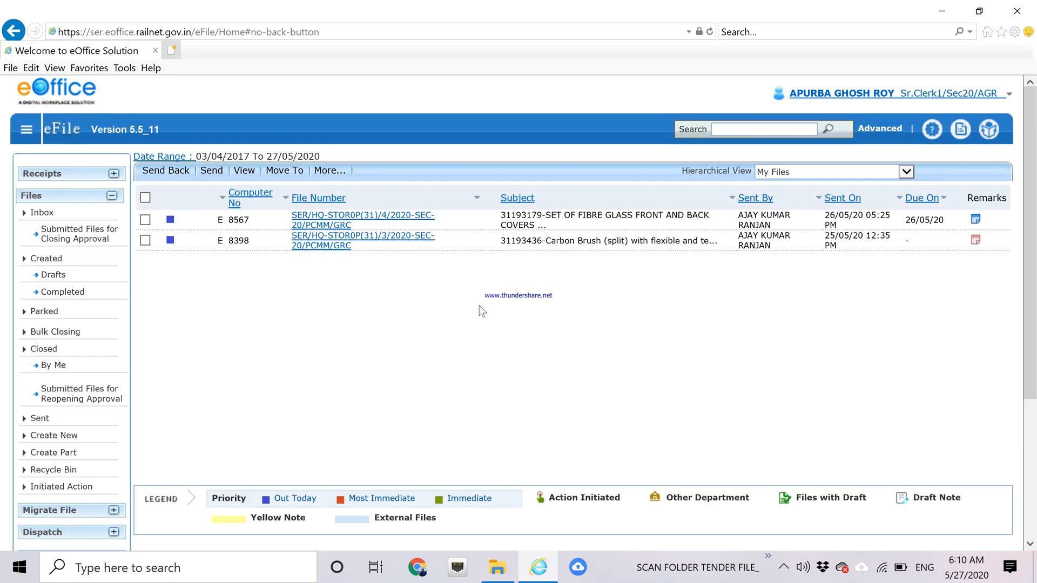
click(86, 177)
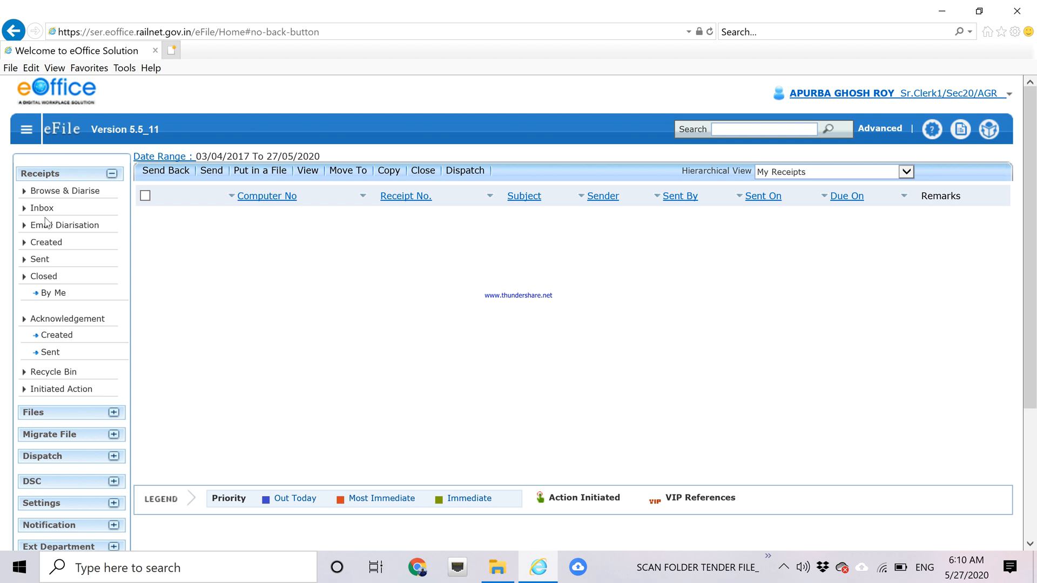
Review the Created receipts list, then start Browse & Diarise for a new receipt.
click(47, 244)
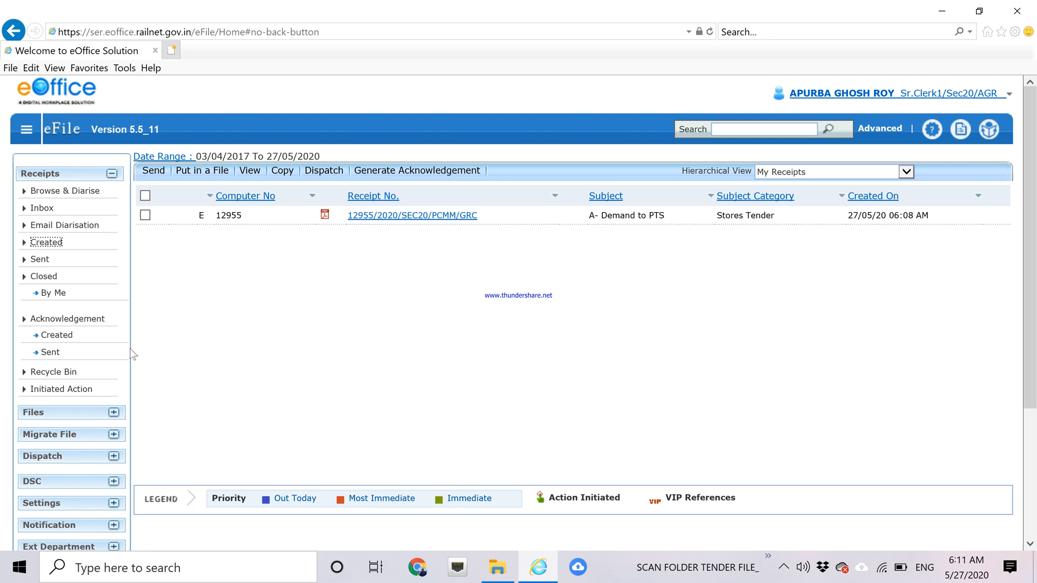
click(78, 195)
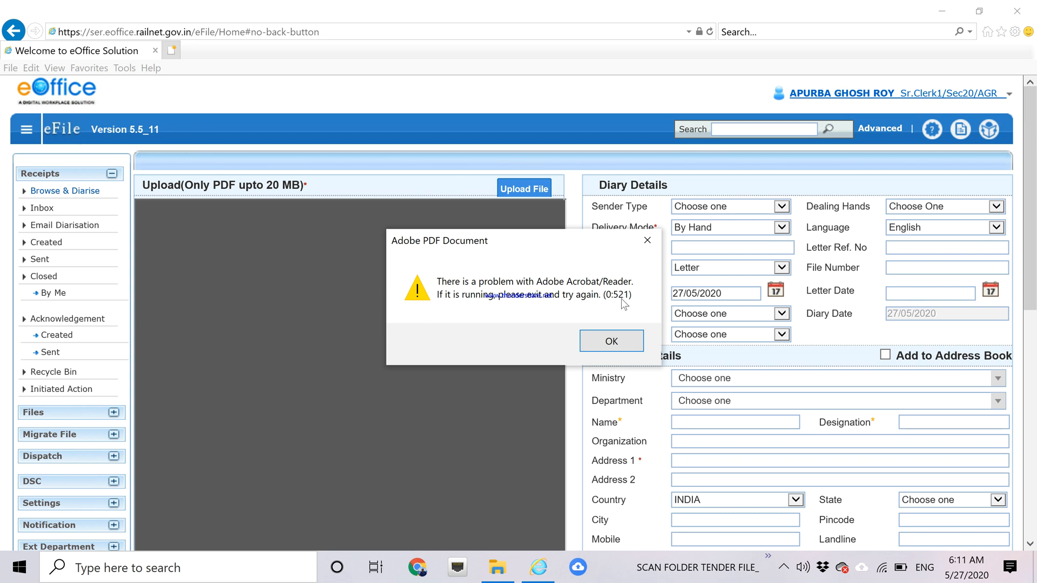
Dismiss the Adobe error and choose 'B- tender doc to Acceptance' for upload.
click(613, 341)
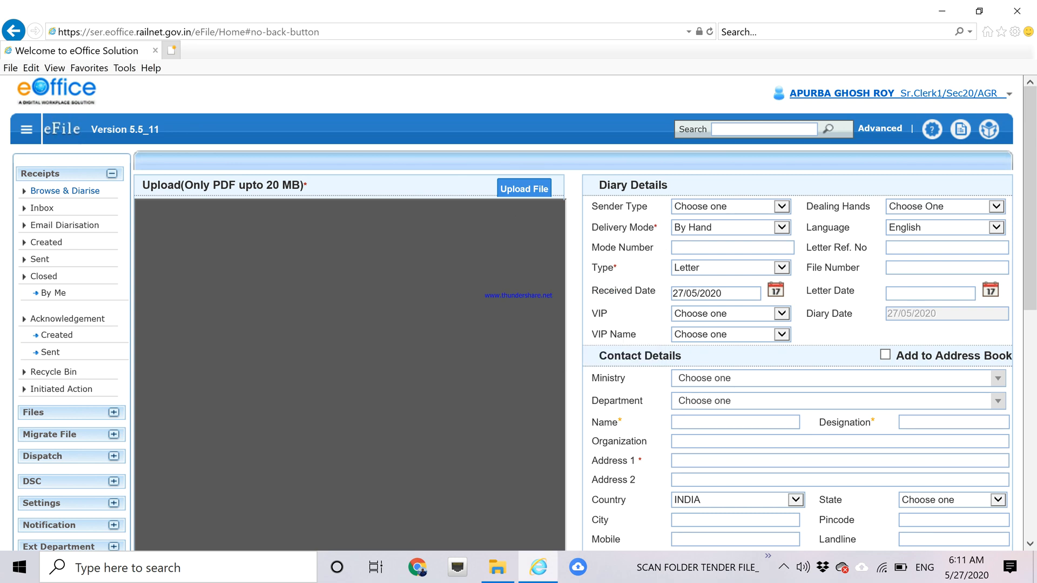
click(518, 190)
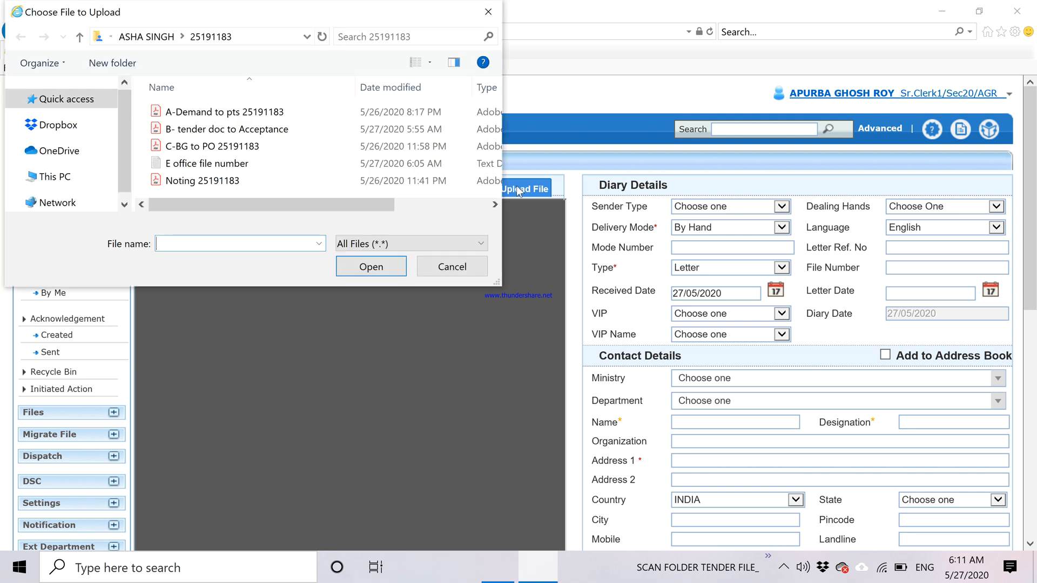
click(274, 132)
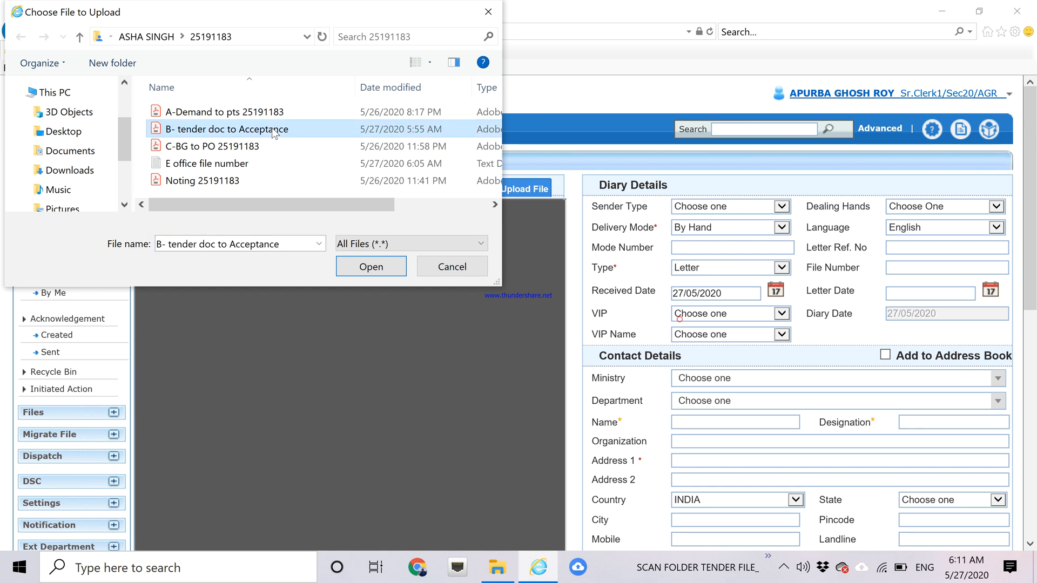
click(371, 267)
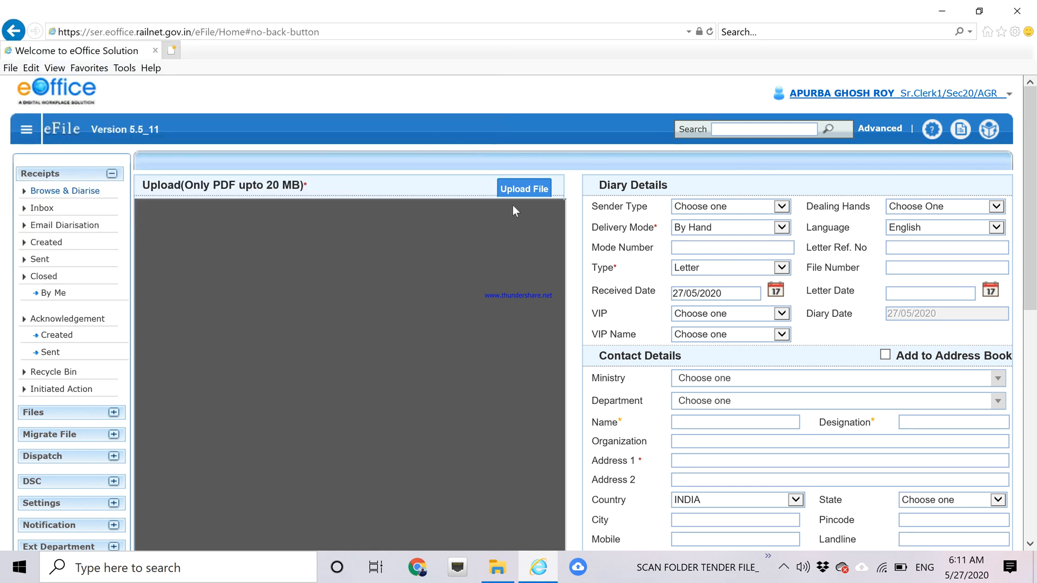
Set Delivery Mode to Self Generated and the receipt Type to Document.
scroll(1034, 145, down, 1)
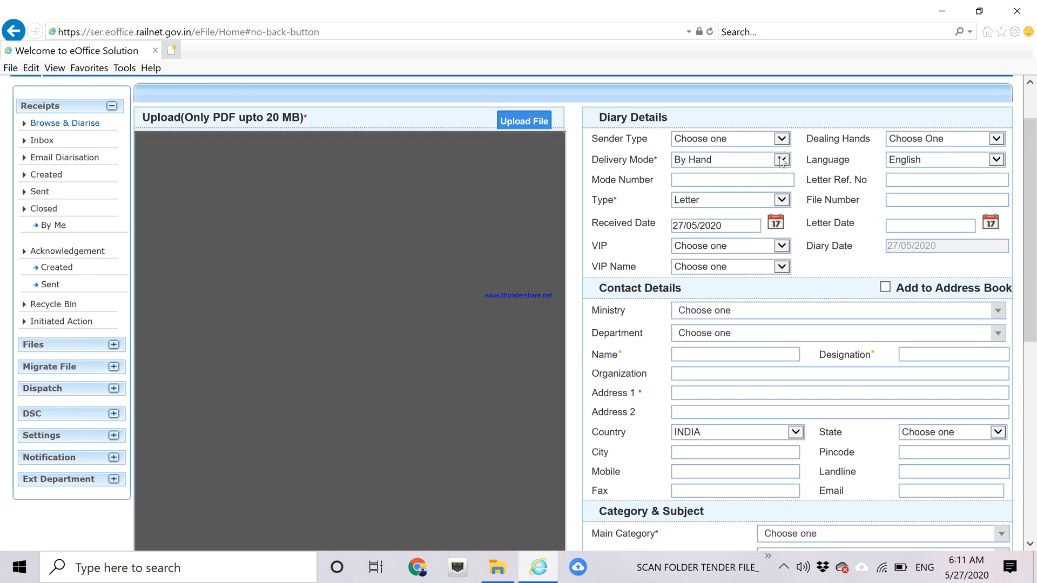
click(781, 161)
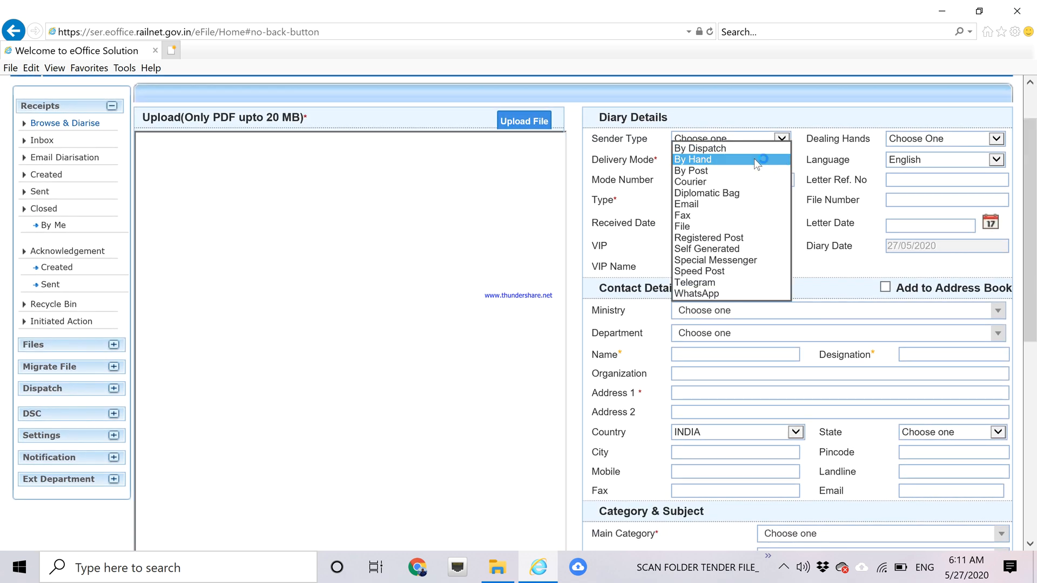
click(753, 160)
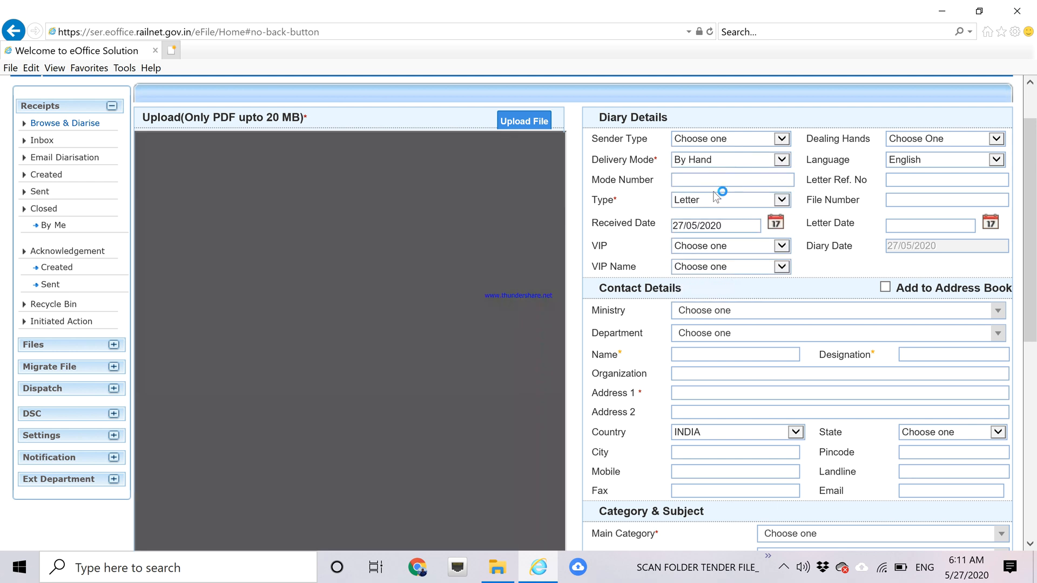
click(783, 160)
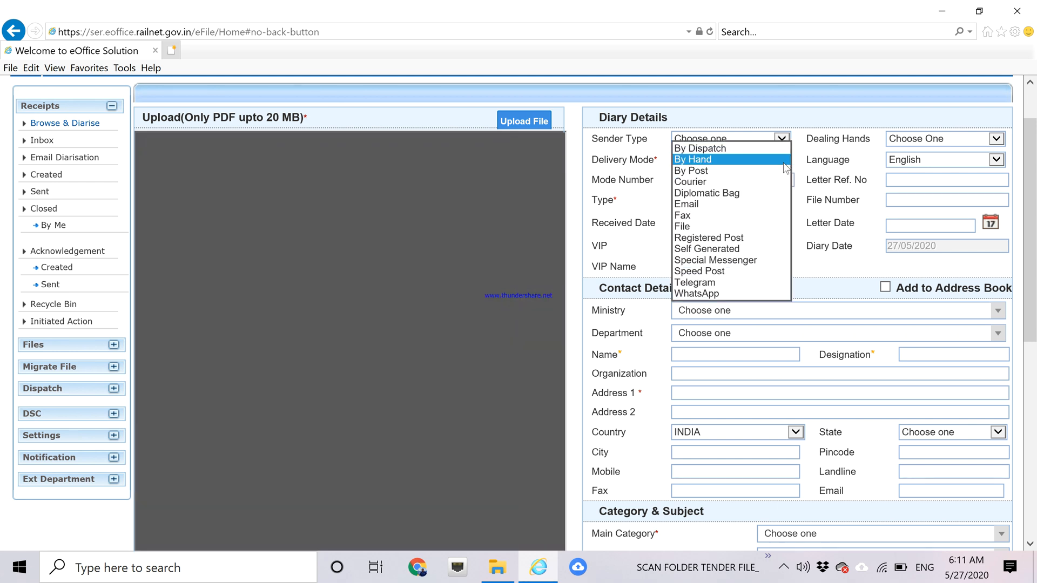
click(733, 249)
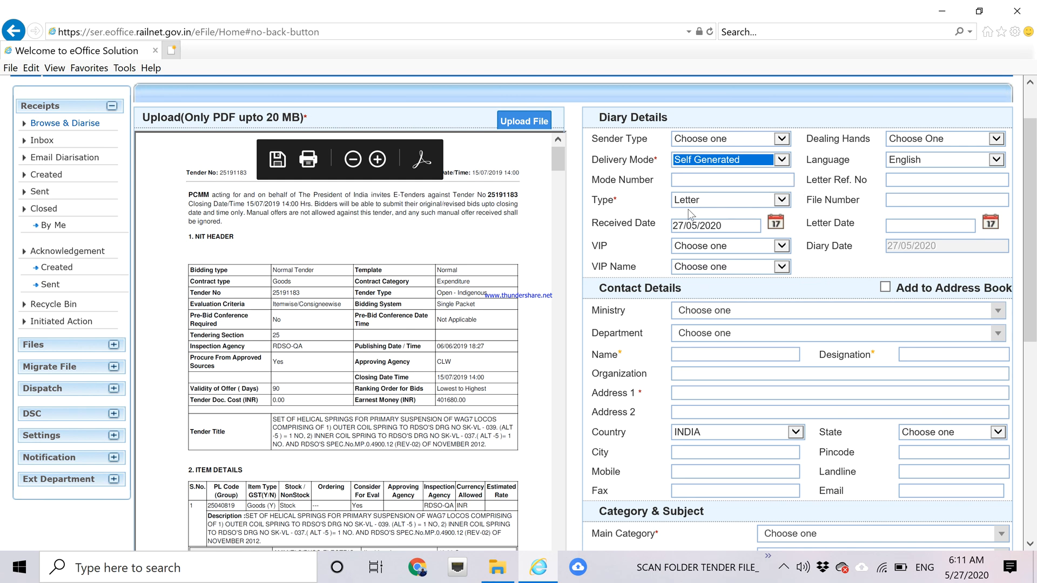
click(781, 199)
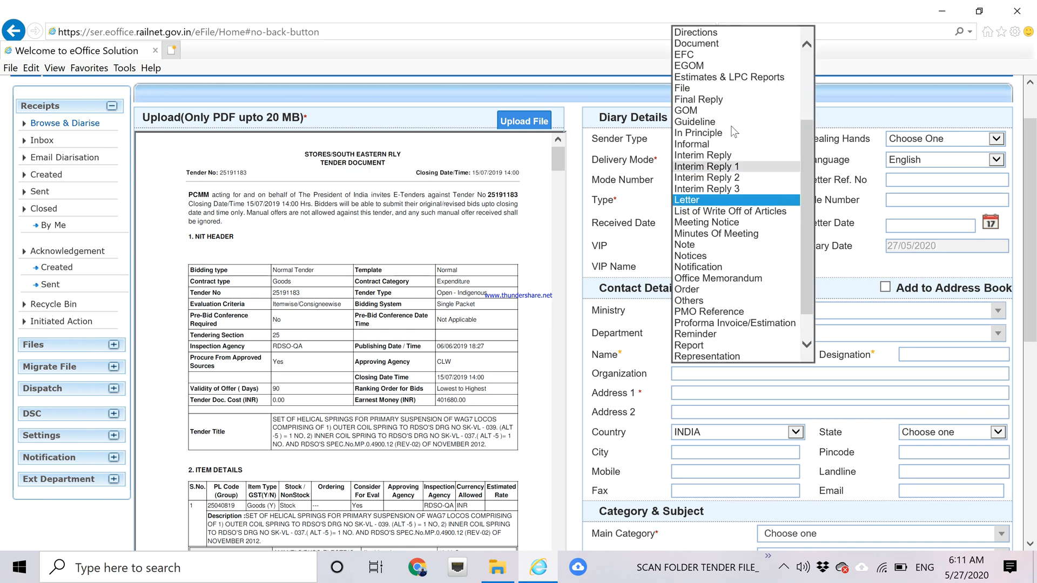
click(706, 47)
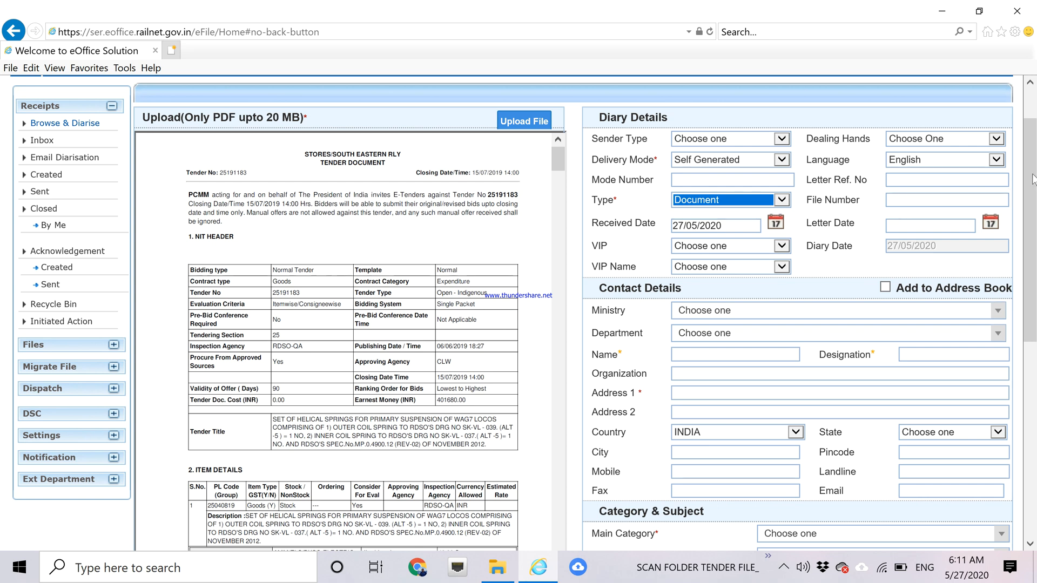
Enter the sender's name and fill the contact details from the suggested saved contact.
drag(1033, 175, 1032, 197)
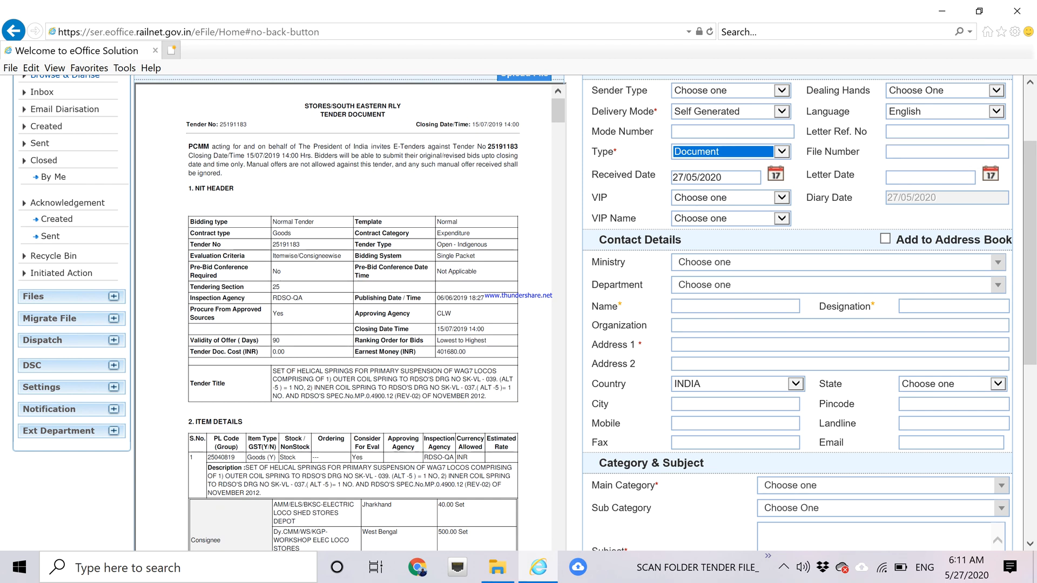
click(724, 306)
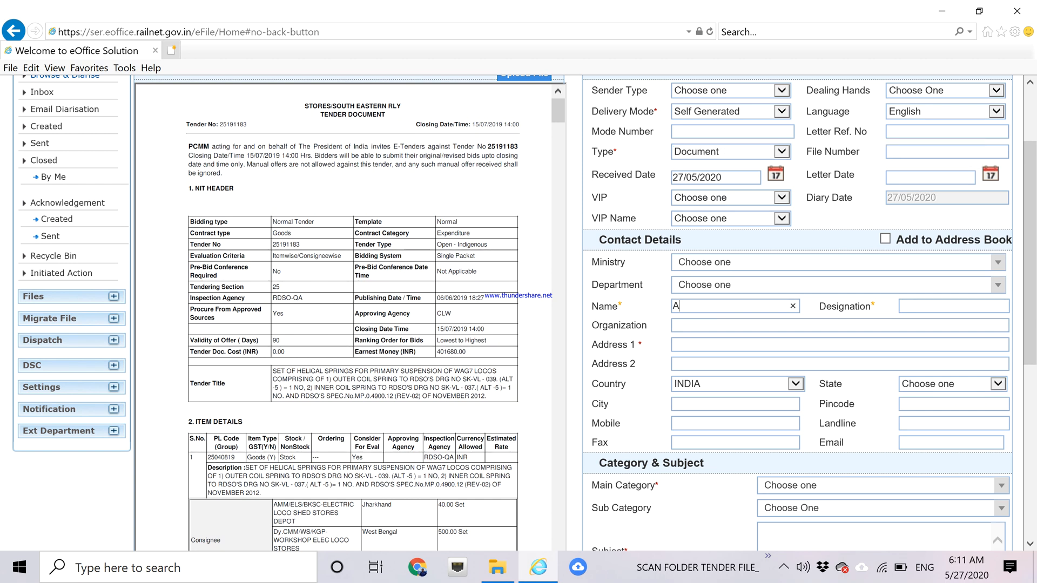
text(Ajay)
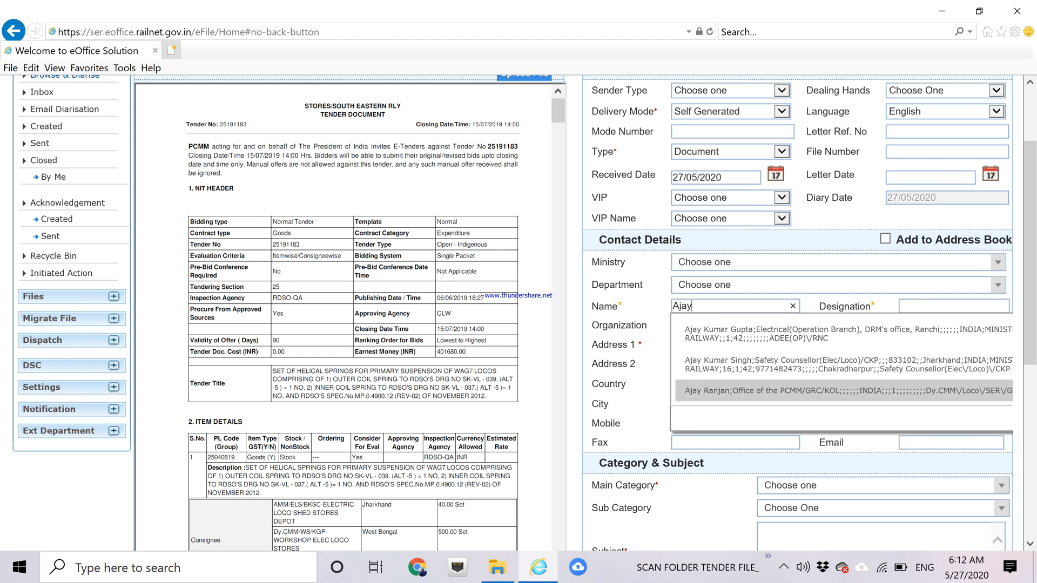
click(736, 392)
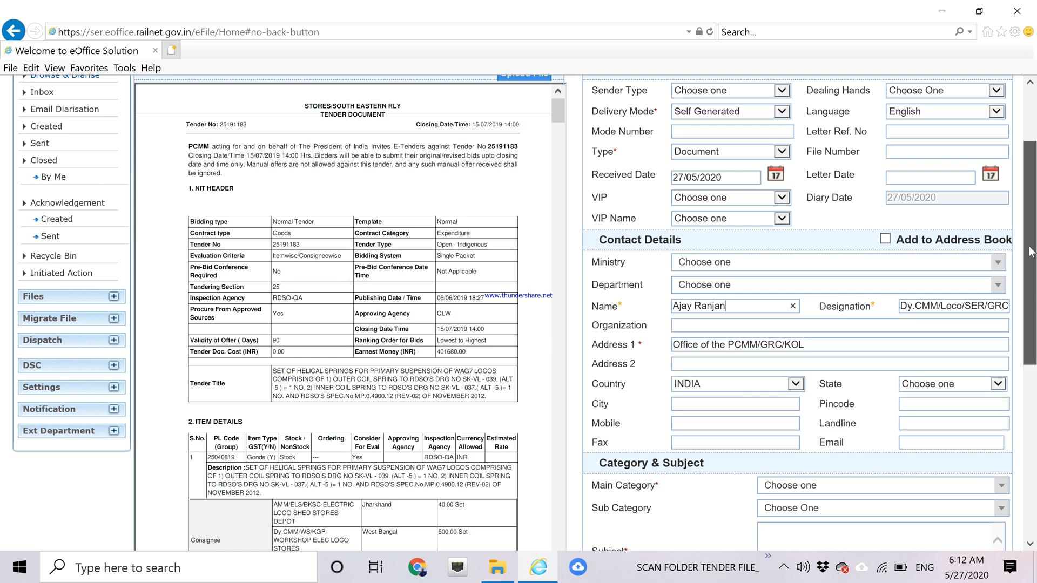
drag(1034, 252, 1033, 323)
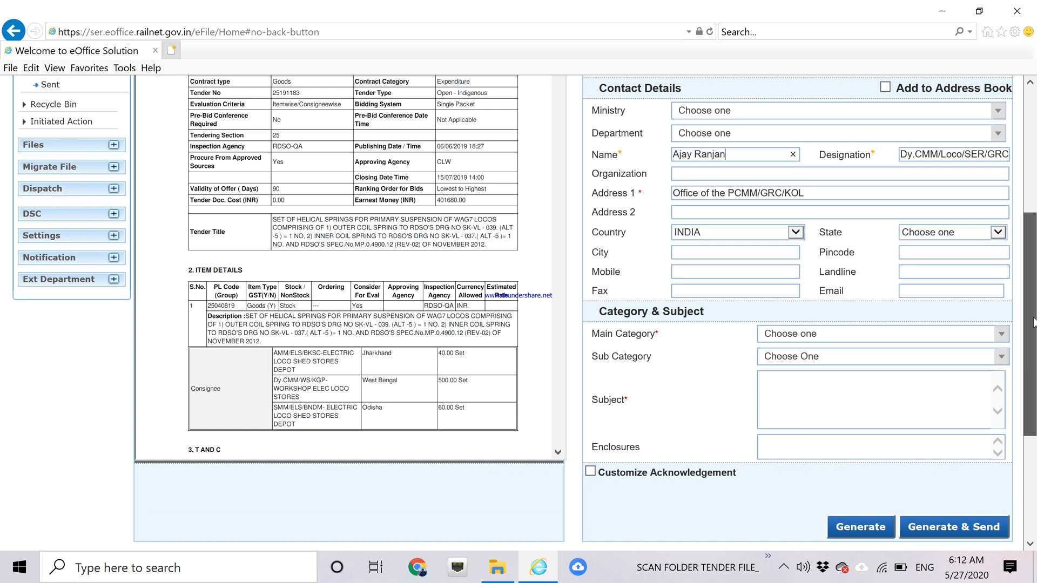
Set Main Category to Stores Tender and Sub Category to Stock- tender file.
click(1000, 335)
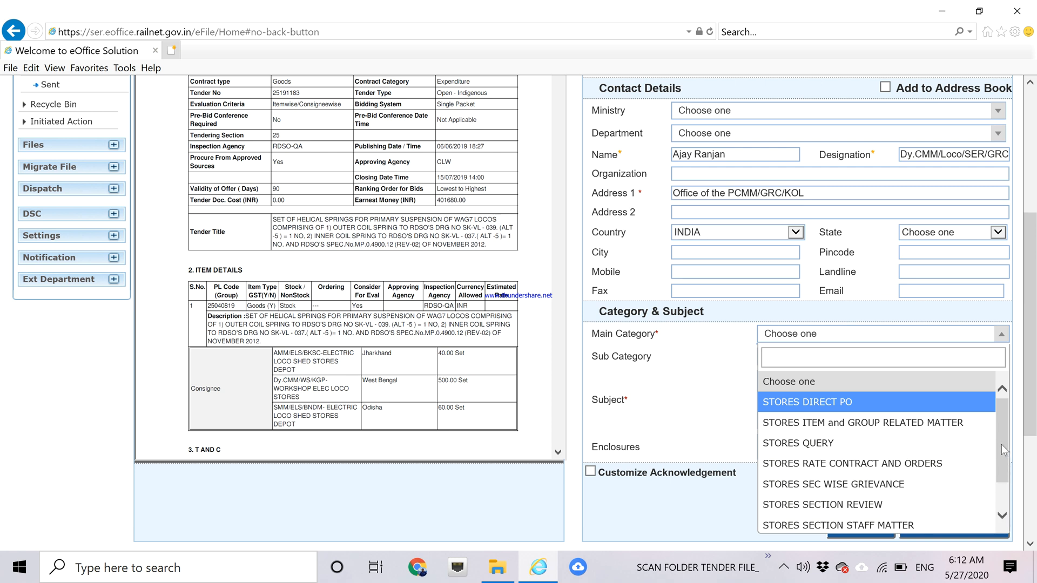
drag(1032, 399, 1033, 498)
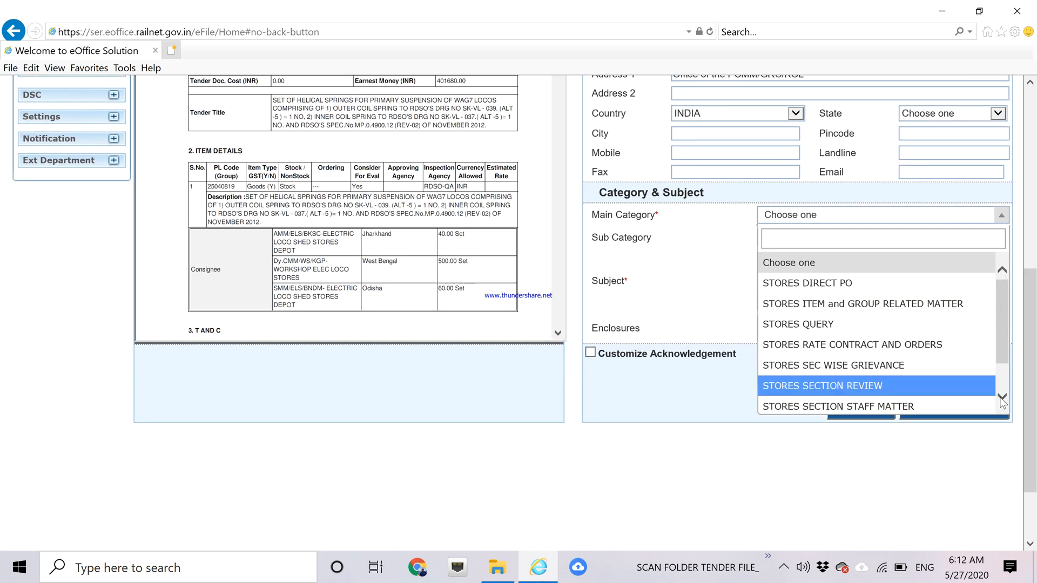
drag(1002, 357, 1002, 385)
click(840, 405)
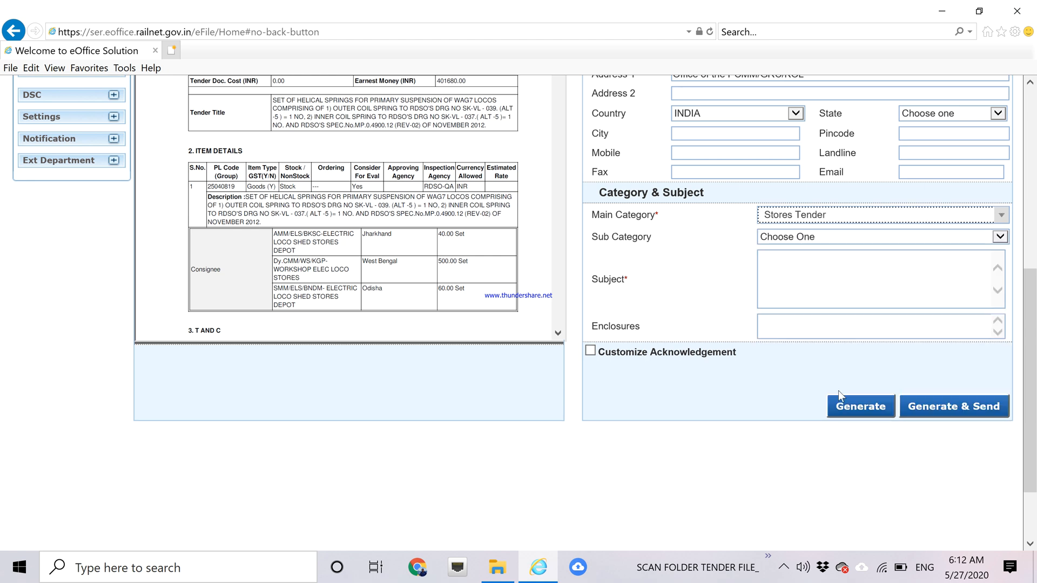
click(793, 241)
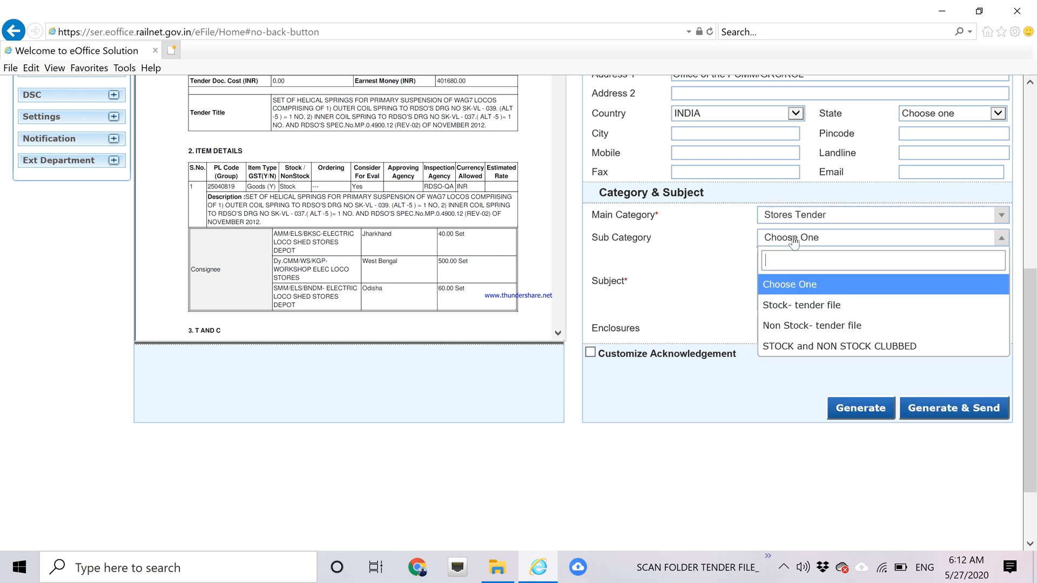
click(790, 307)
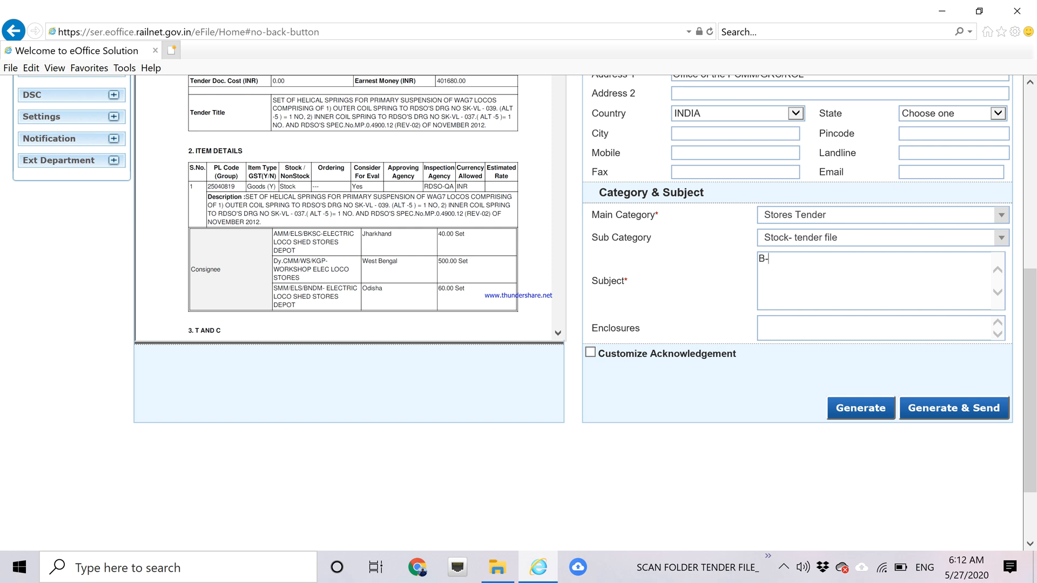
Type the subject 'B-Tender doc to acceptance' followed by the tender number.
text(er doc to acceptance)
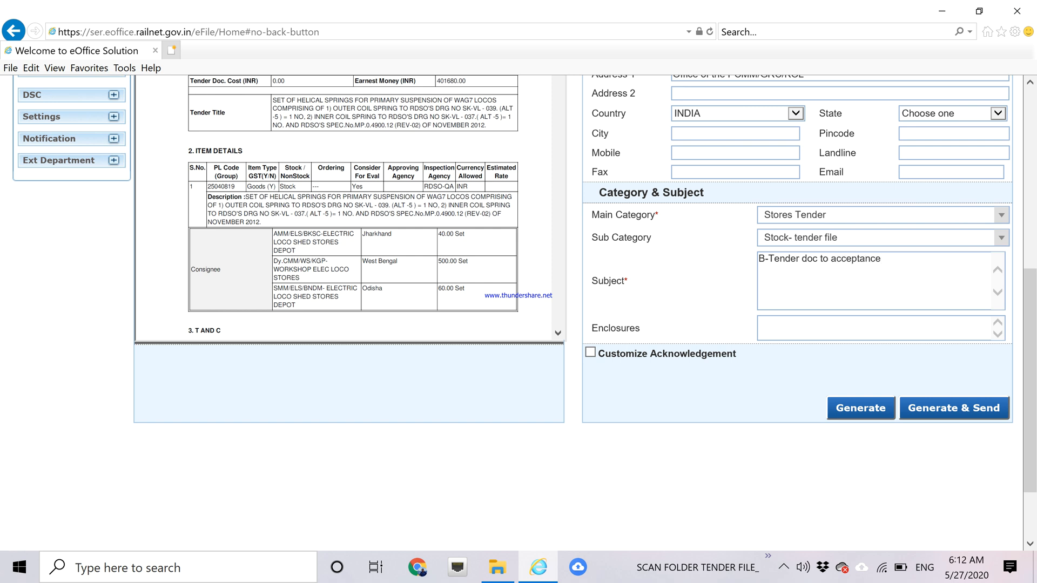
drag(1029, 311, 1033, 215)
scroll(914, 338, down, 2)
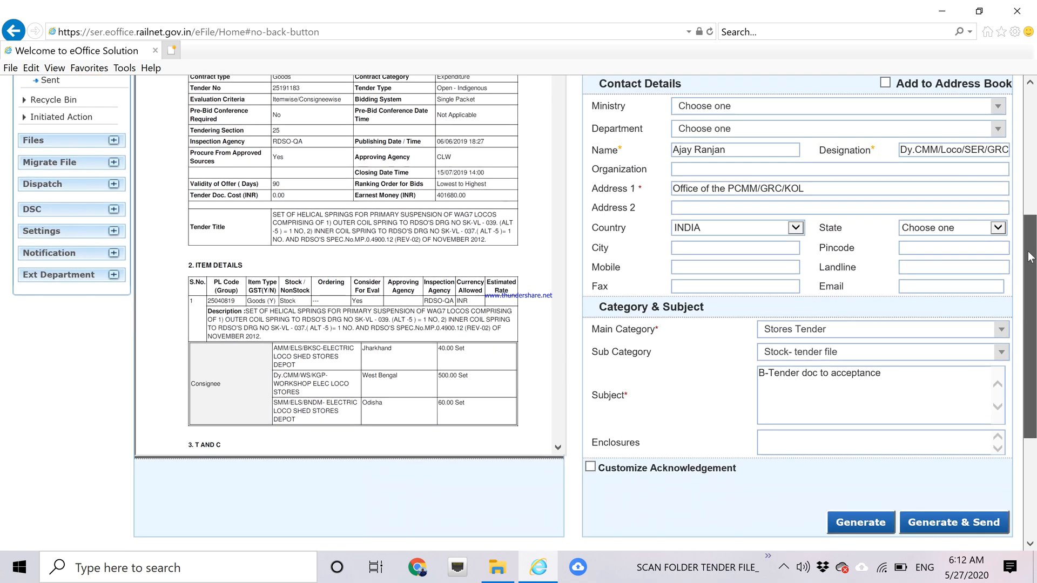
text(2511)
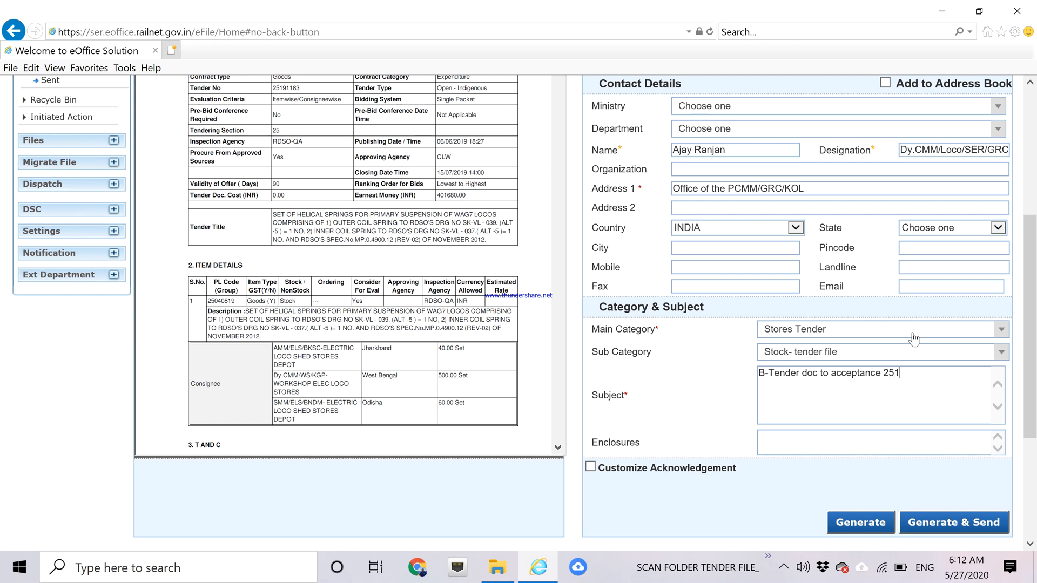
text(911)
text(3)
Generate receipt 12956/2020/SEC20/PCMM/GRC and start a fresh Browse & Diarise form.
click(863, 522)
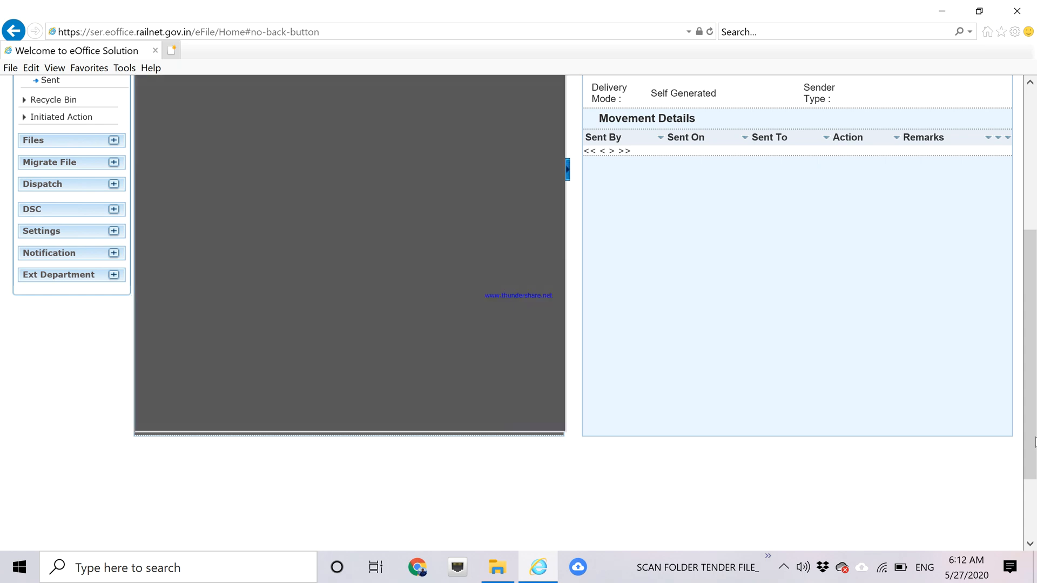
drag(1036, 360, 1036, 300)
scroll(1035, 298, up, 3)
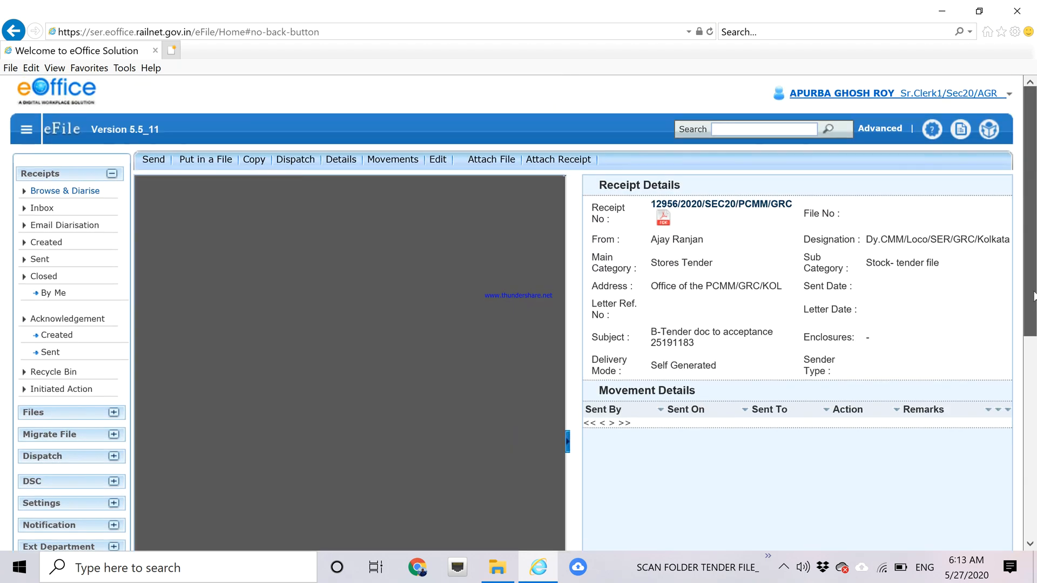
click(74, 195)
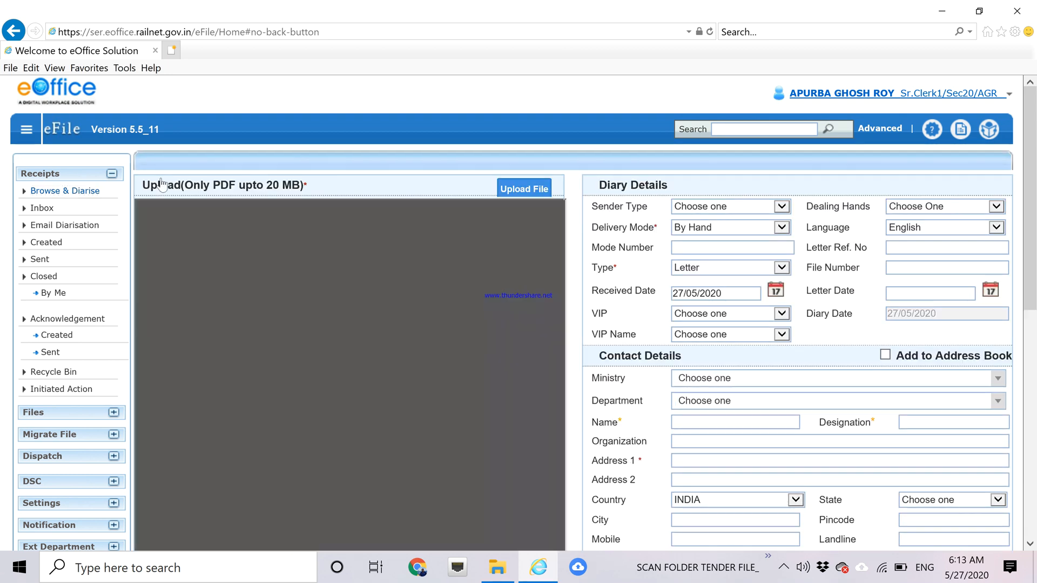
Choose the PDF 'C-BG to PO 25191183' from the 25191183 folder for upload.
click(523, 190)
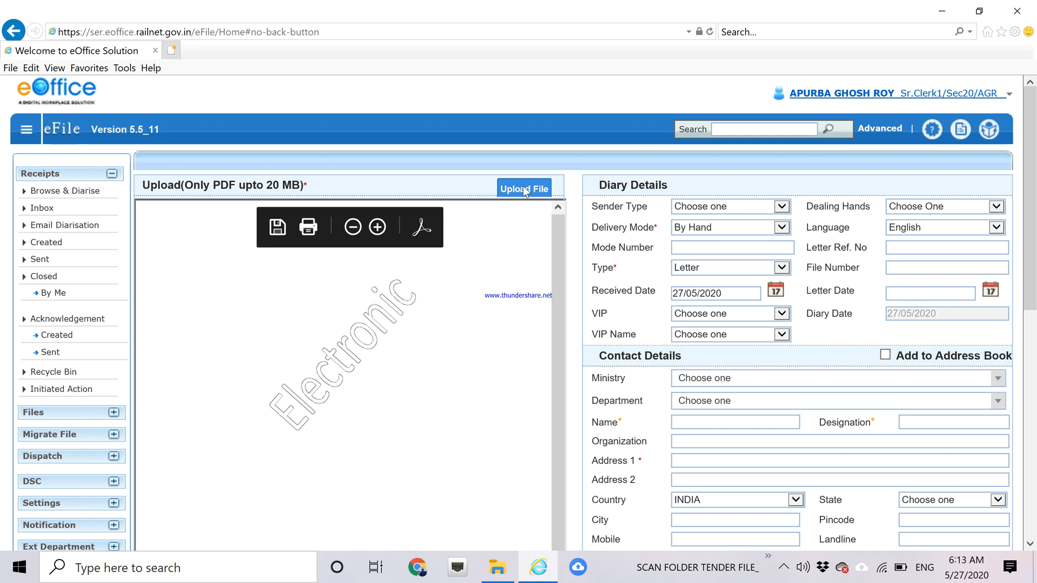
click(523, 187)
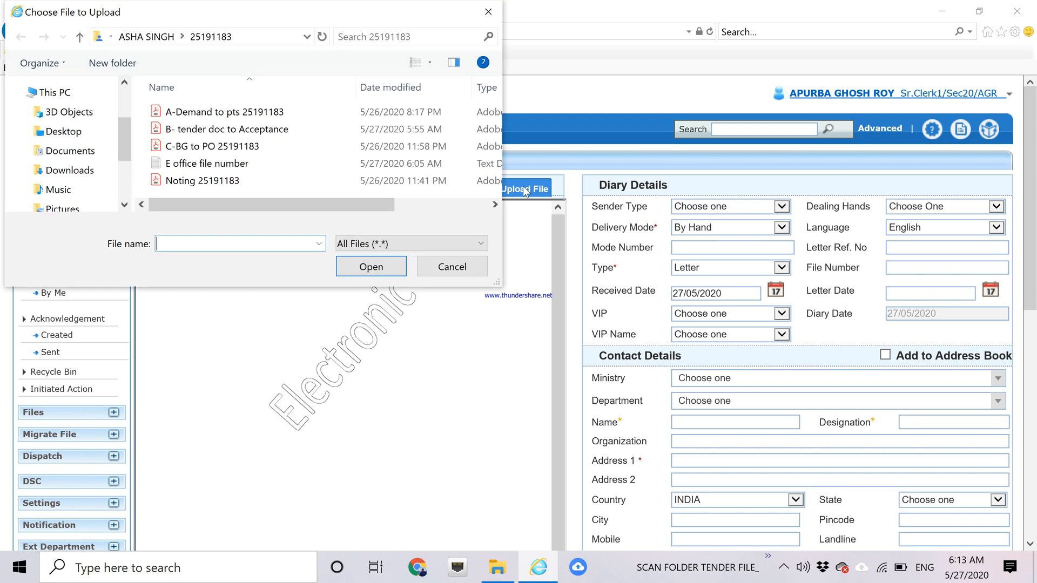
click(273, 147)
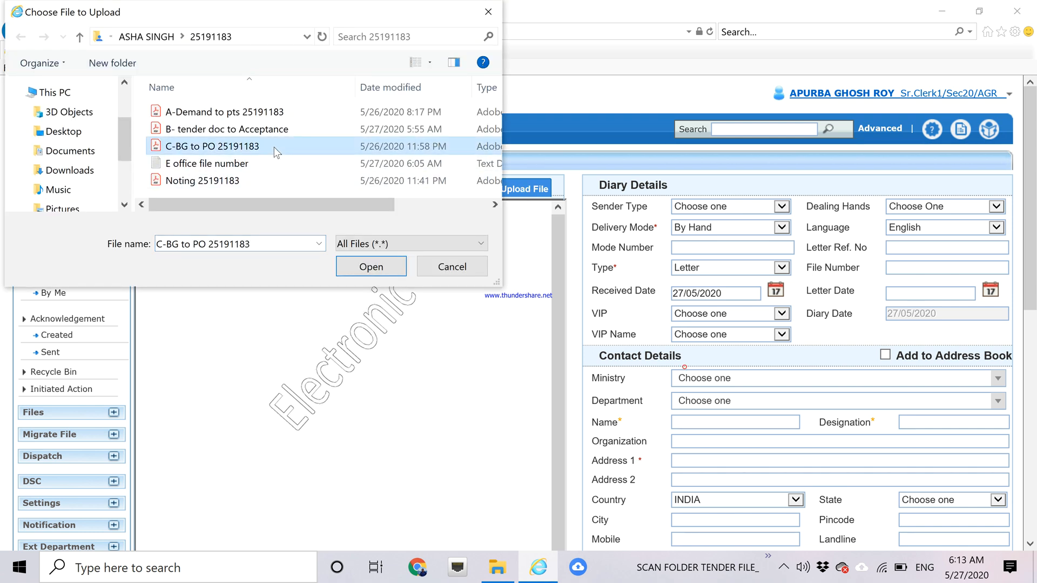
click(357, 273)
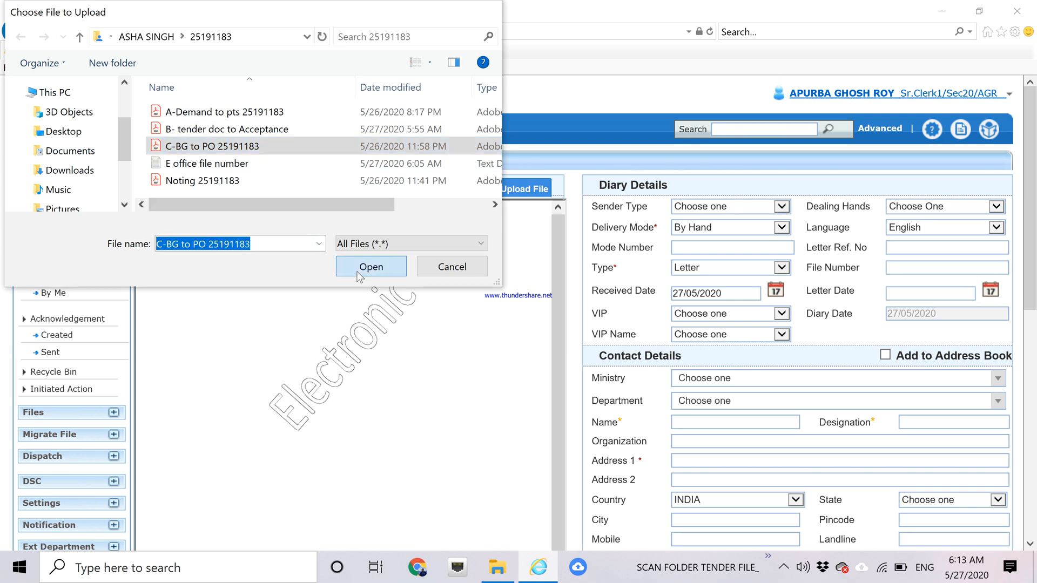
click(780, 228)
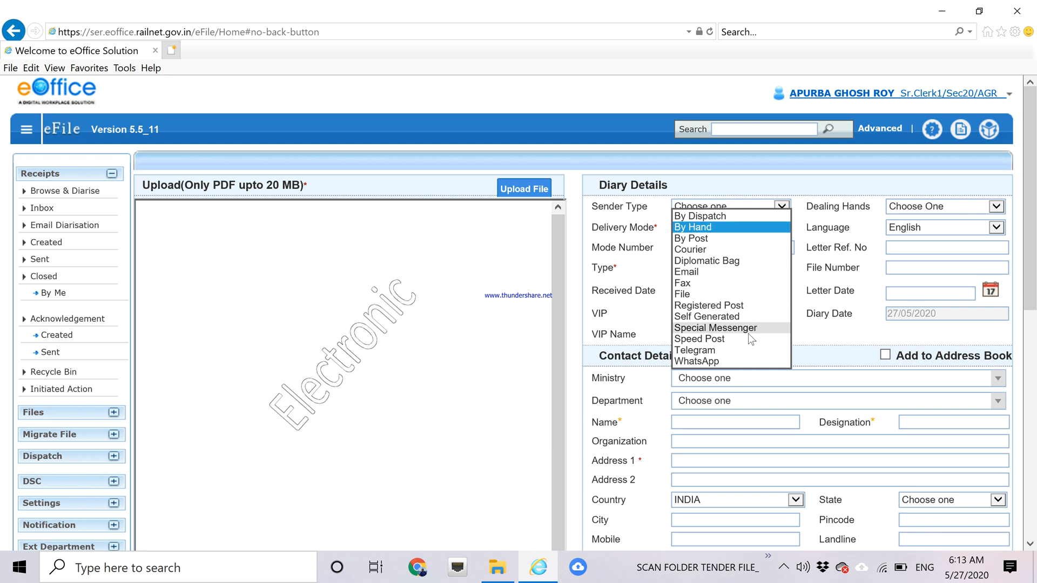
Set delivery mode Self Generated; enter sender's name, designation DY CMMLOCO and address PCMM Office.
click(706, 316)
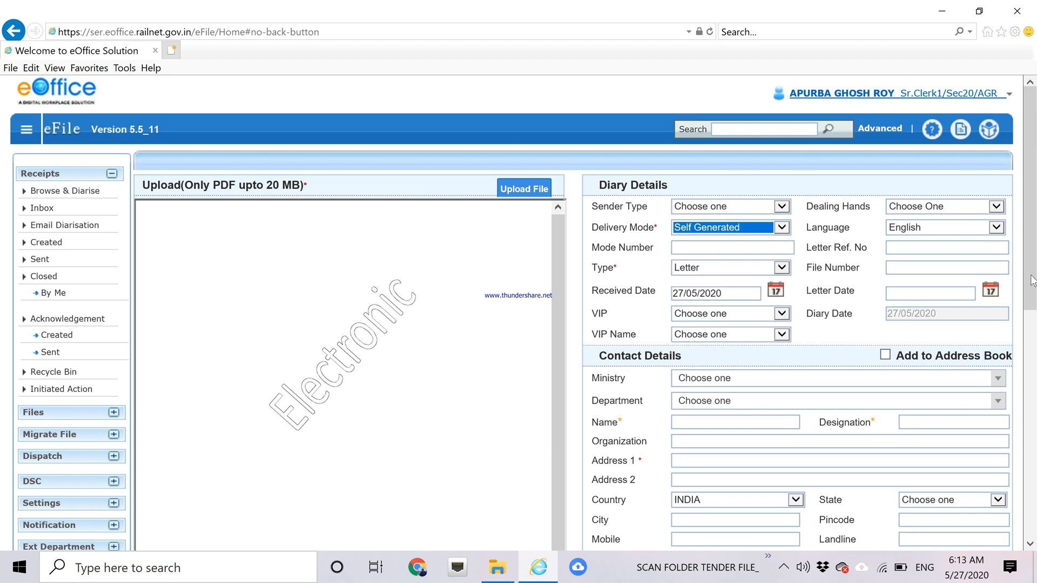
scroll(1033, 257, down, 3)
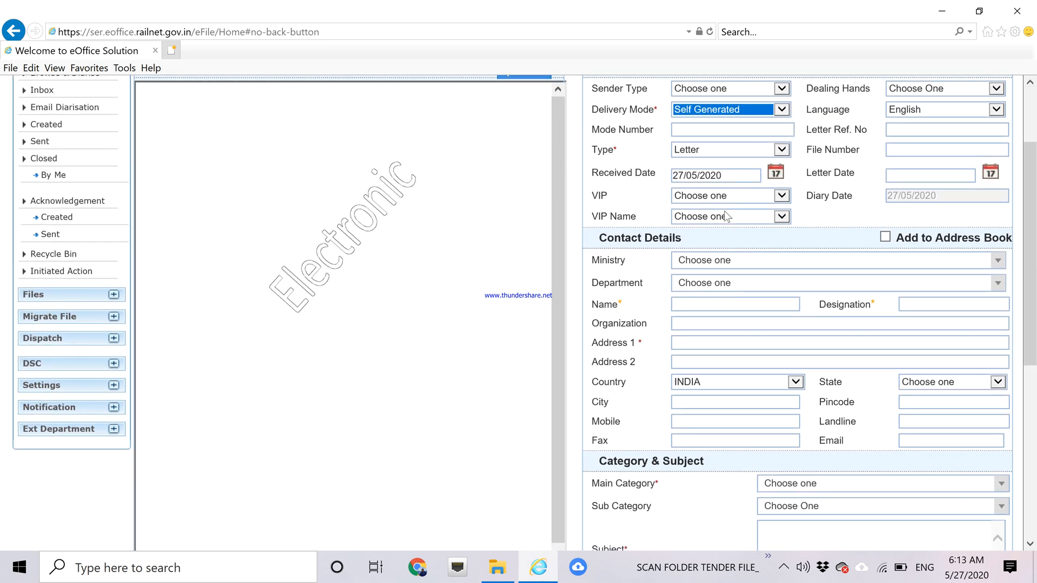
click(735, 305)
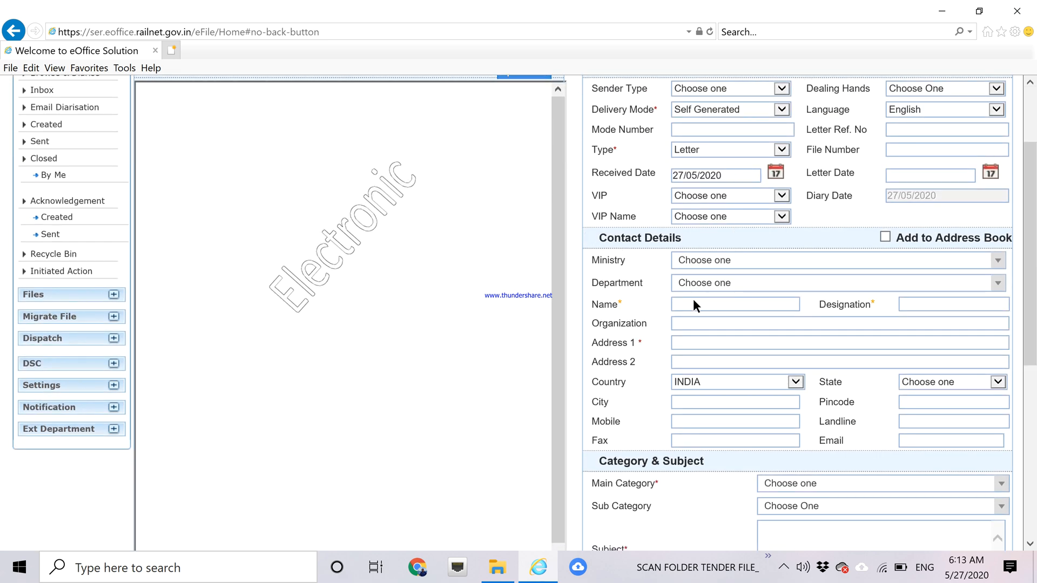
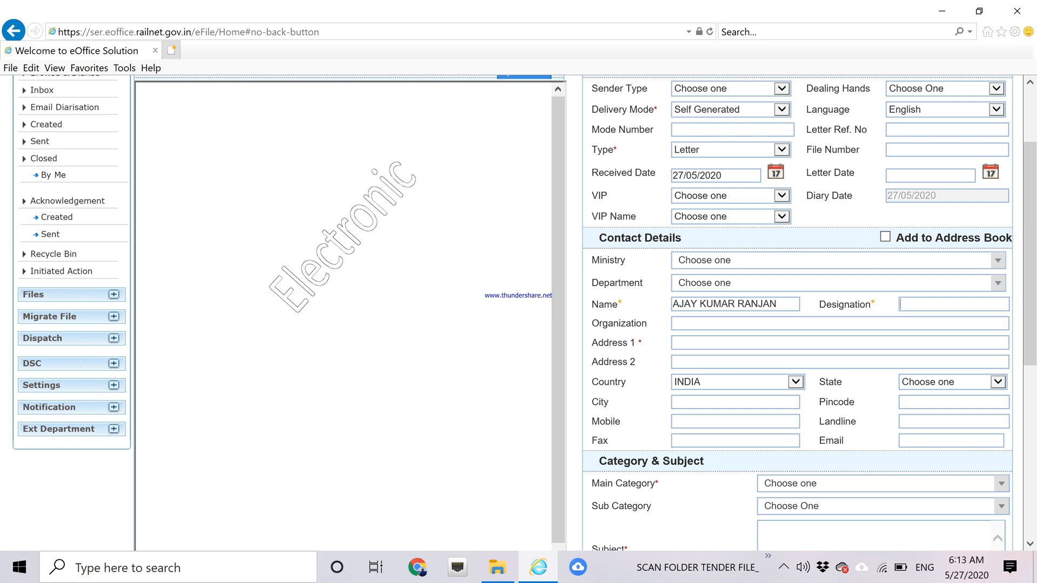
text(DY CMMLOCO)
click(747, 344)
text(PCMM )
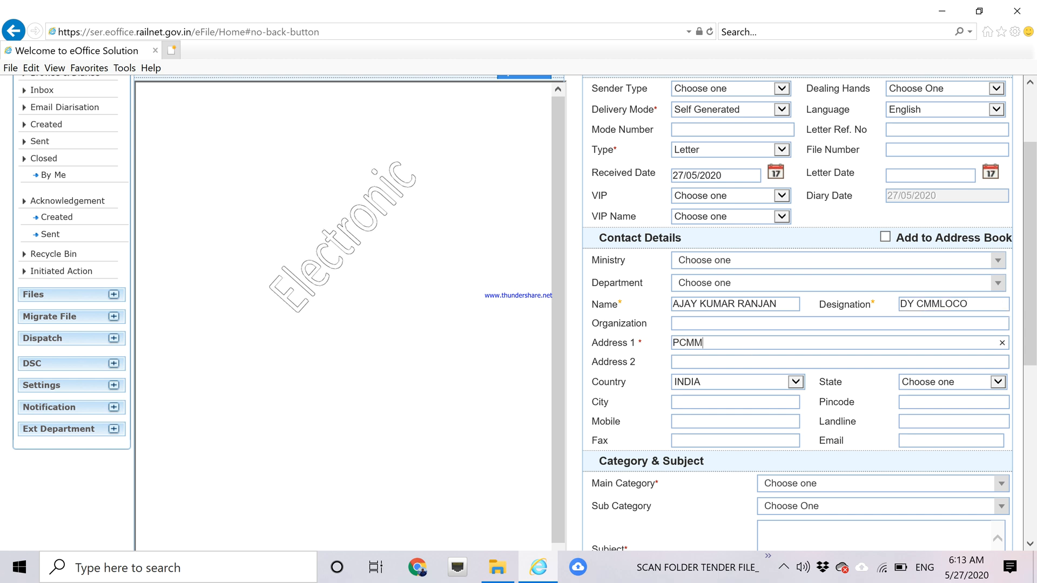
text(Office)
scroll(1035, 296, down, 3)
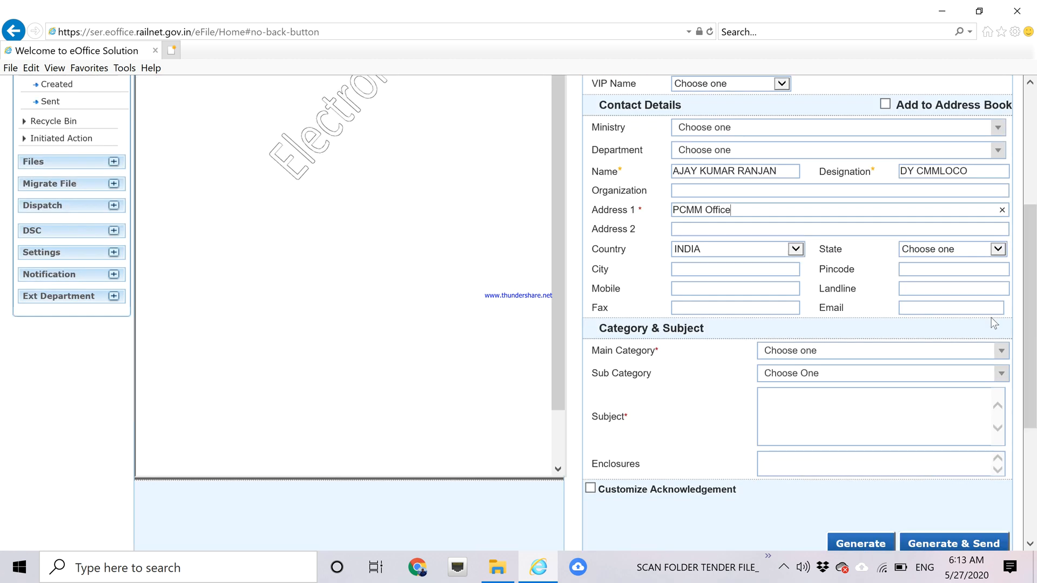
Set Main Category to Stores Tender and Sub Category to Stock- tender file.
click(880, 354)
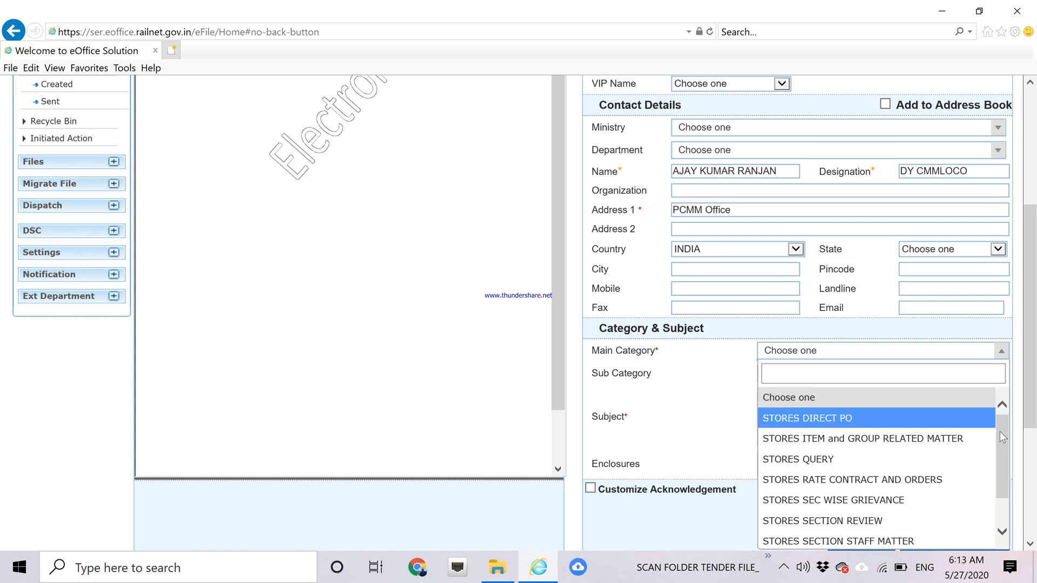
drag(1003, 432, 996, 504)
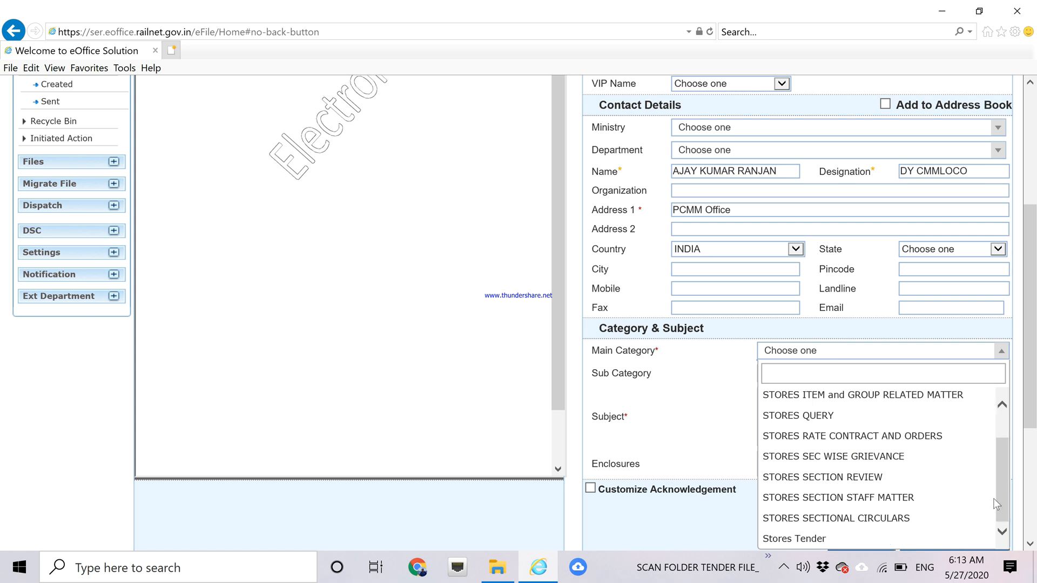
click(829, 539)
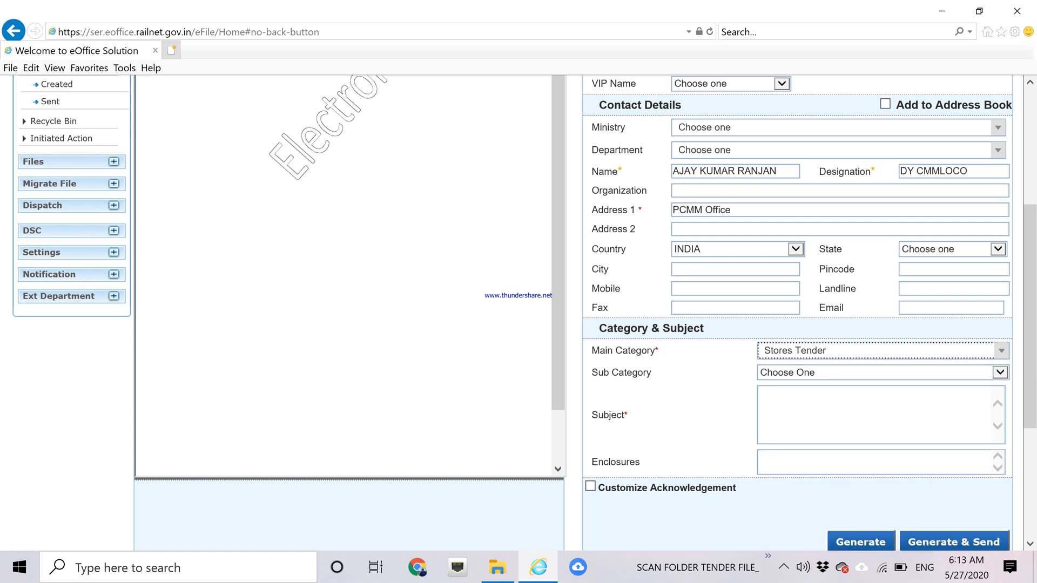
click(1000, 375)
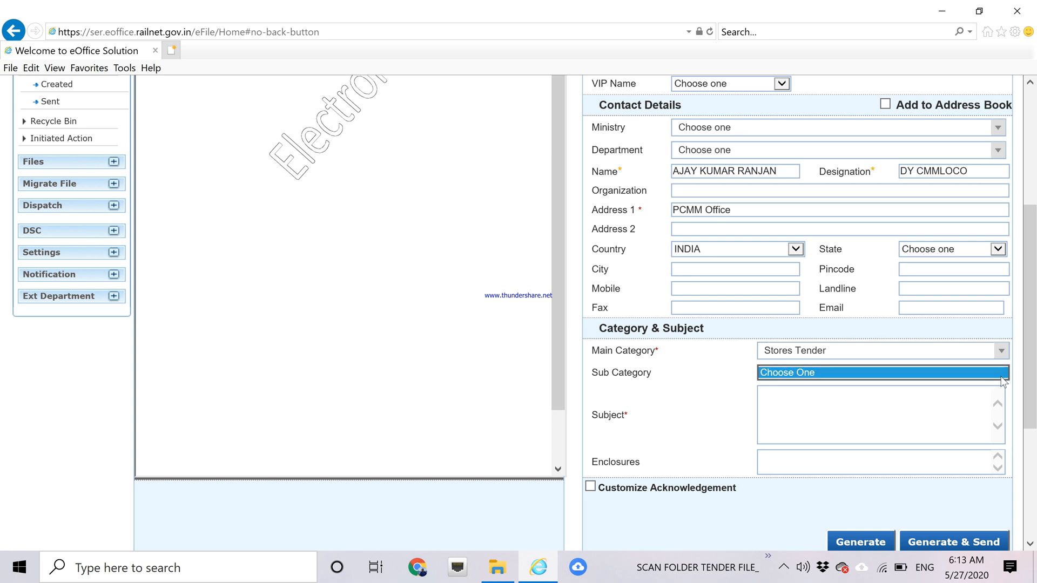
key(Tab)
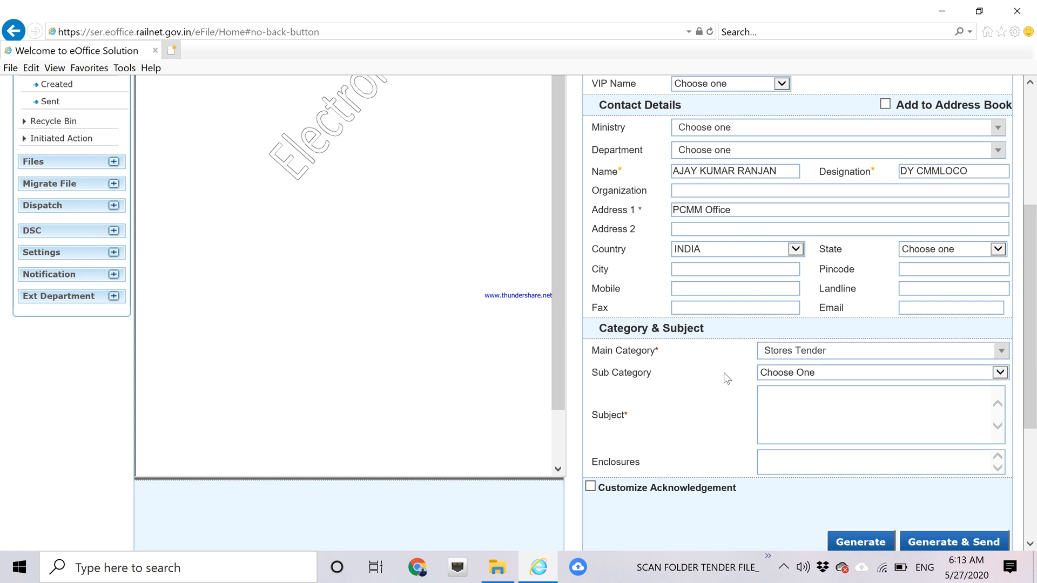
click(996, 377)
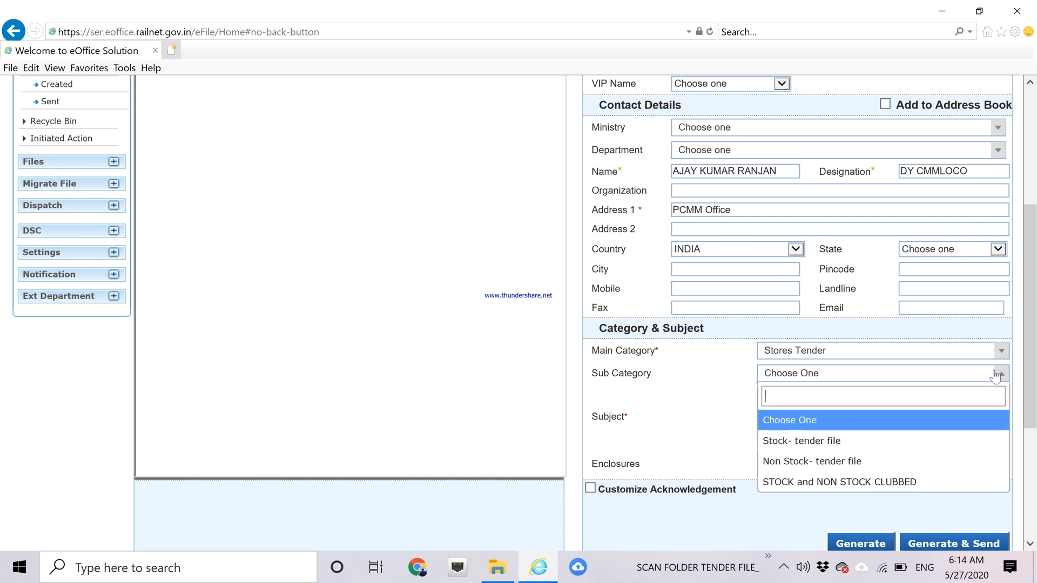
click(863, 447)
Enter subject 'C- BG To PO tender no 25191183' and generate the receipt.
click(859, 419)
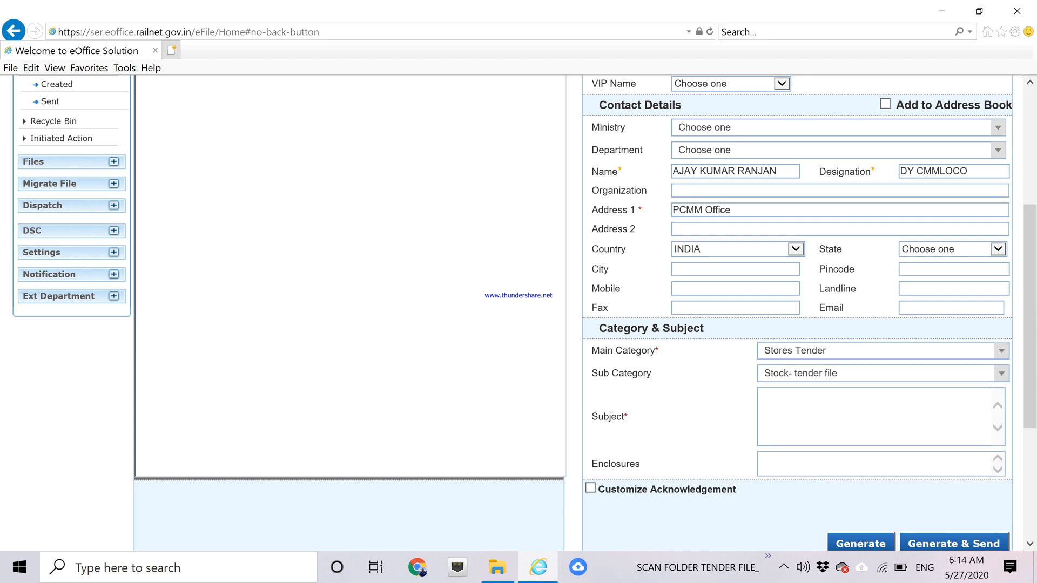
text(C- BG)
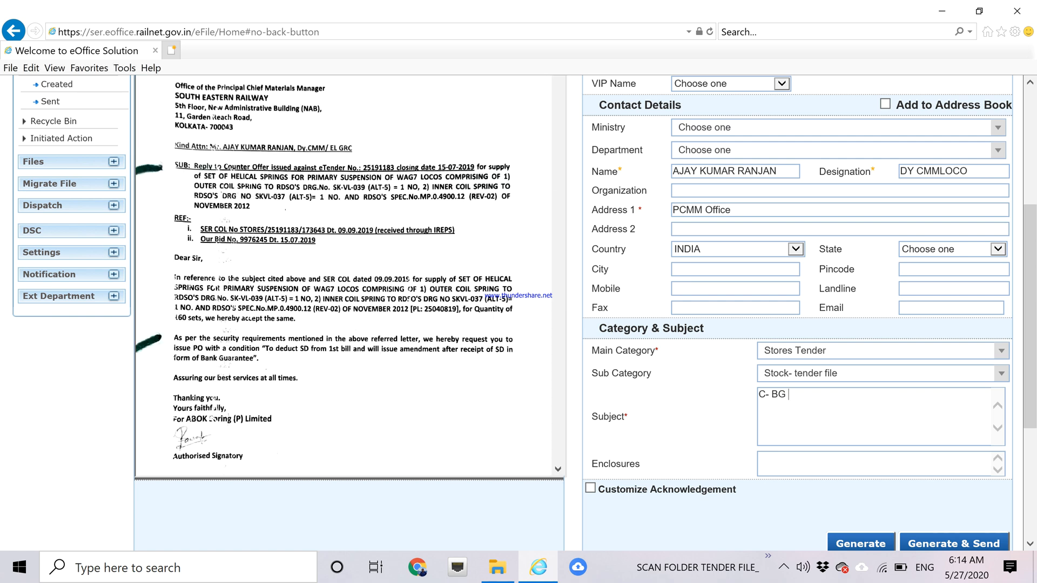
text(To PO tender no)
drag(1033, 345, 1035, 318)
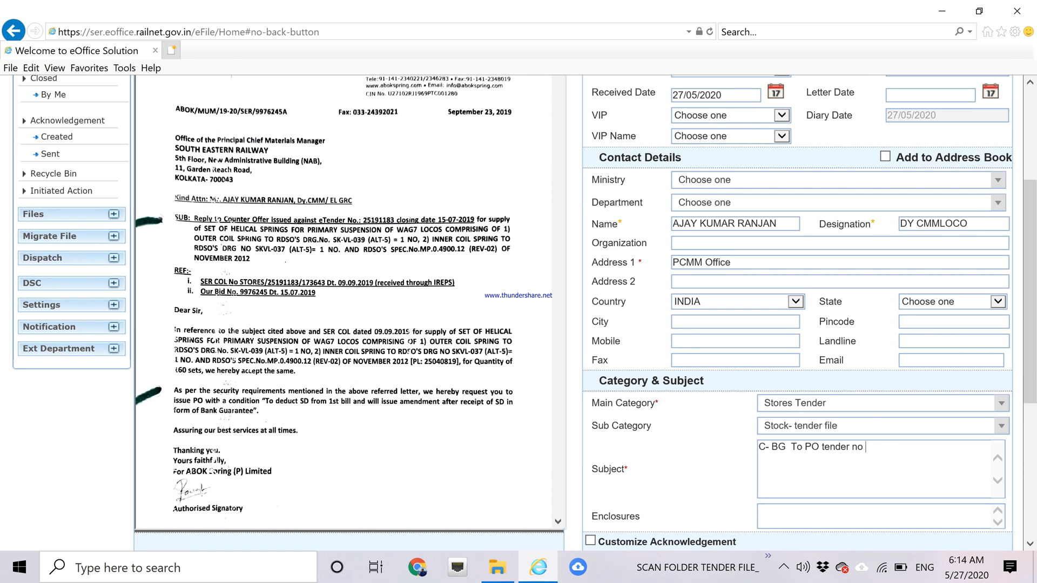
text(25191183)
drag(1030, 316, 1029, 365)
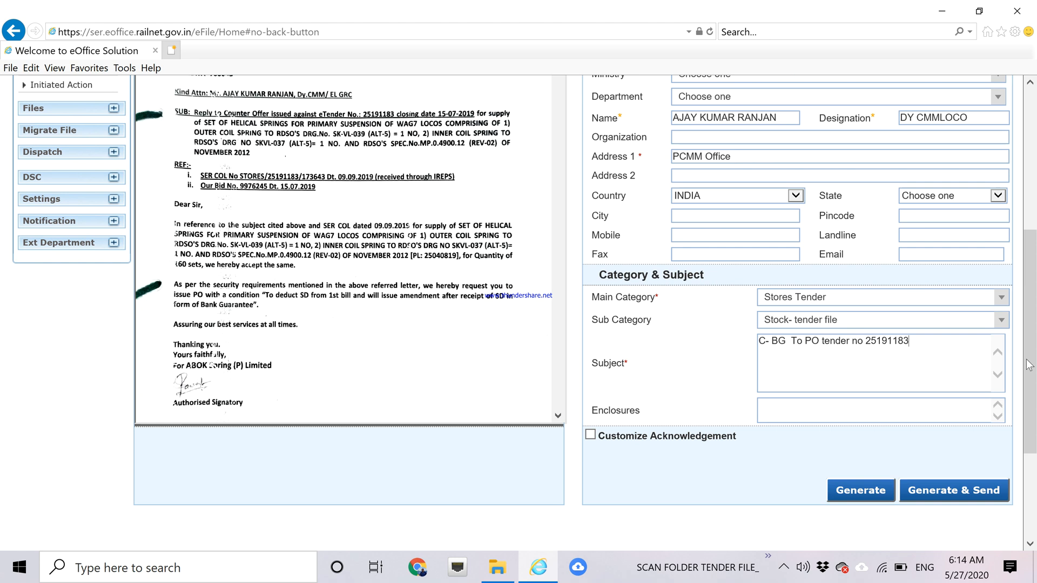
click(843, 494)
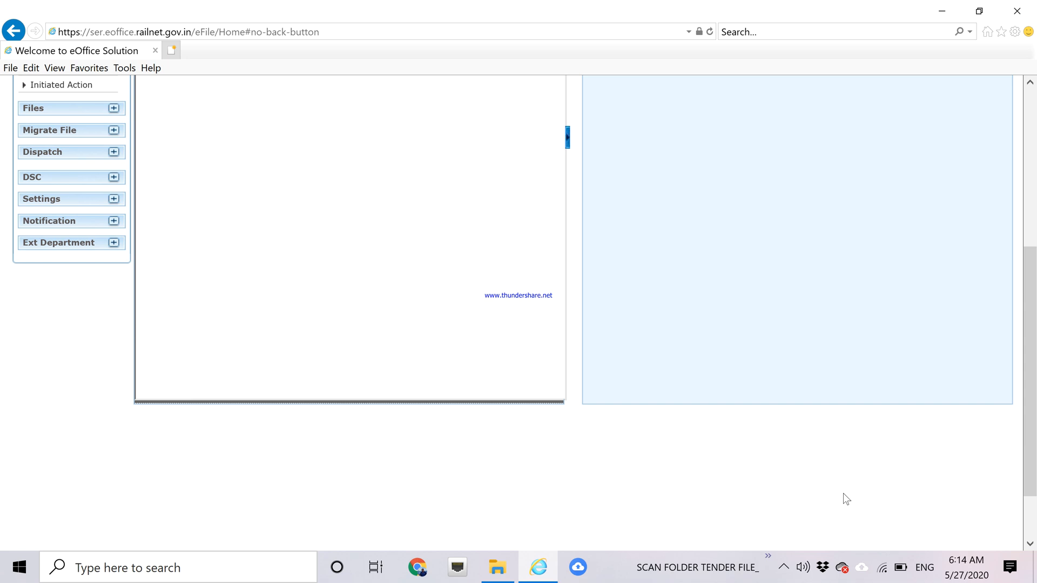
Review the generated receipt 12957/2020/SEC20/PCMM/GRC details and check the hidden notification icons.
drag(1032, 405, 1032, 242)
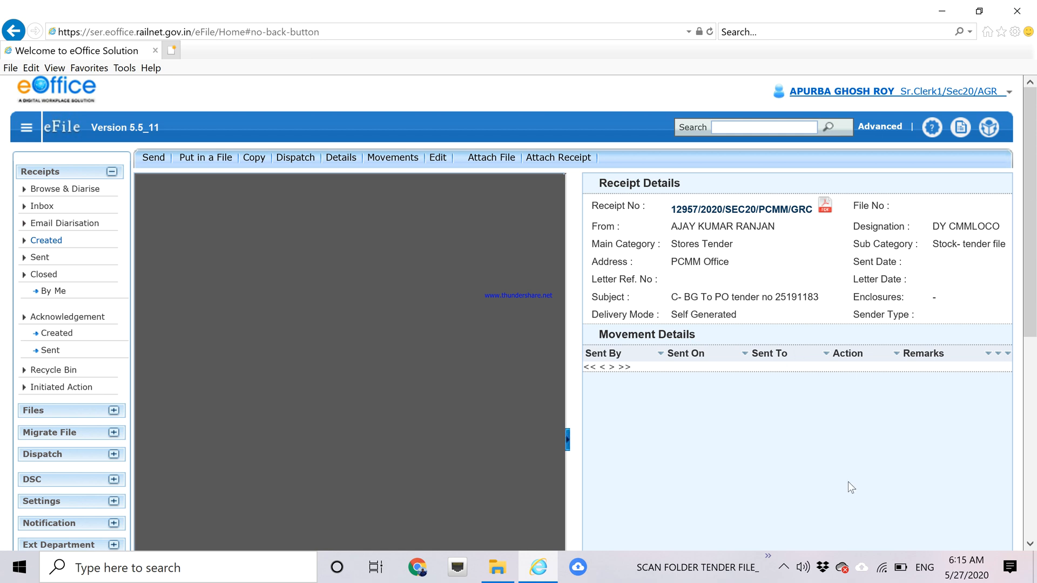
click(784, 567)
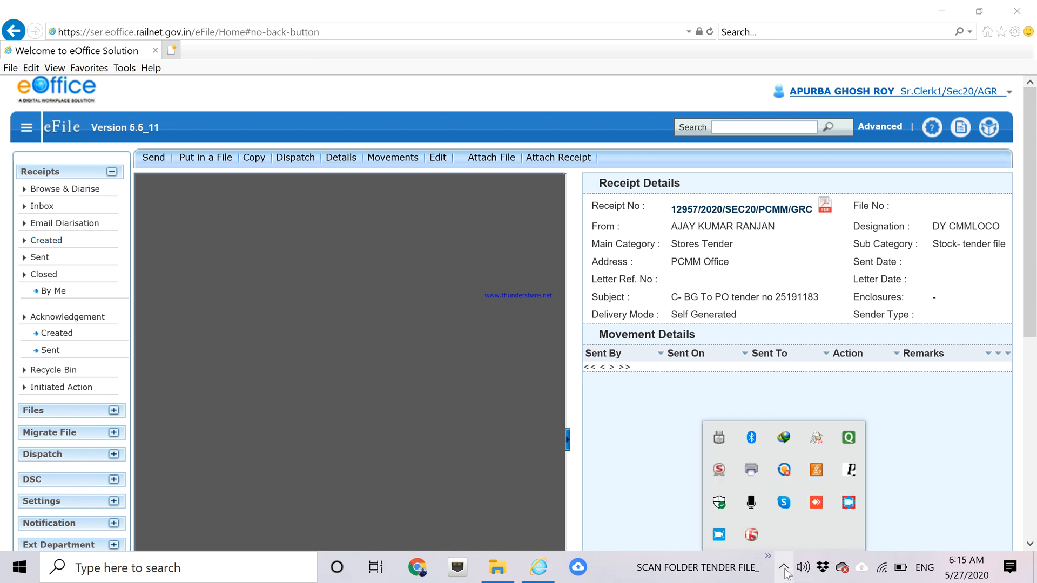
click(443, 406)
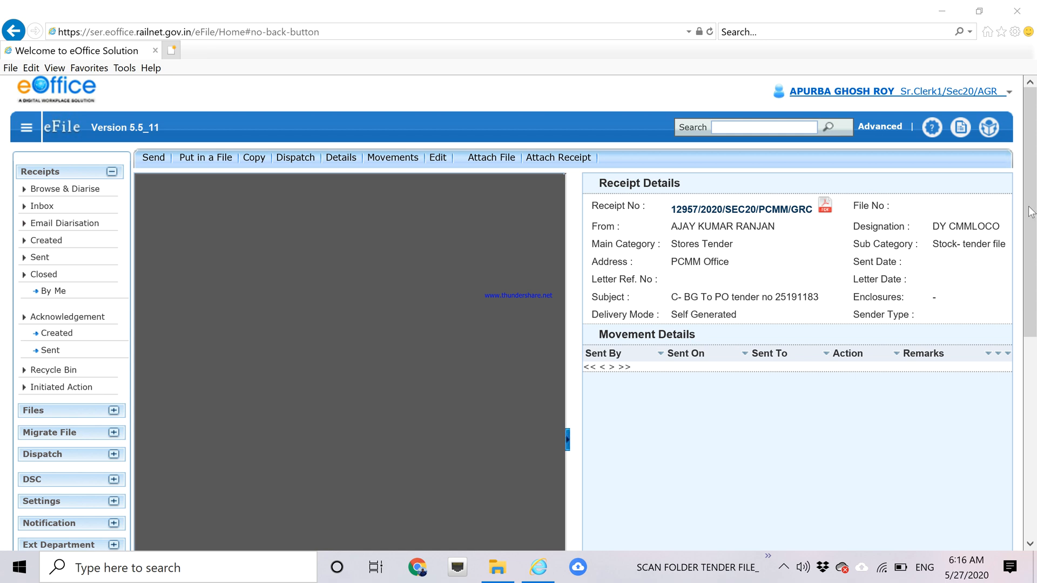
Put away the eOffice Internet Explorer window and launch Google Chrome.
right_click(542, 574)
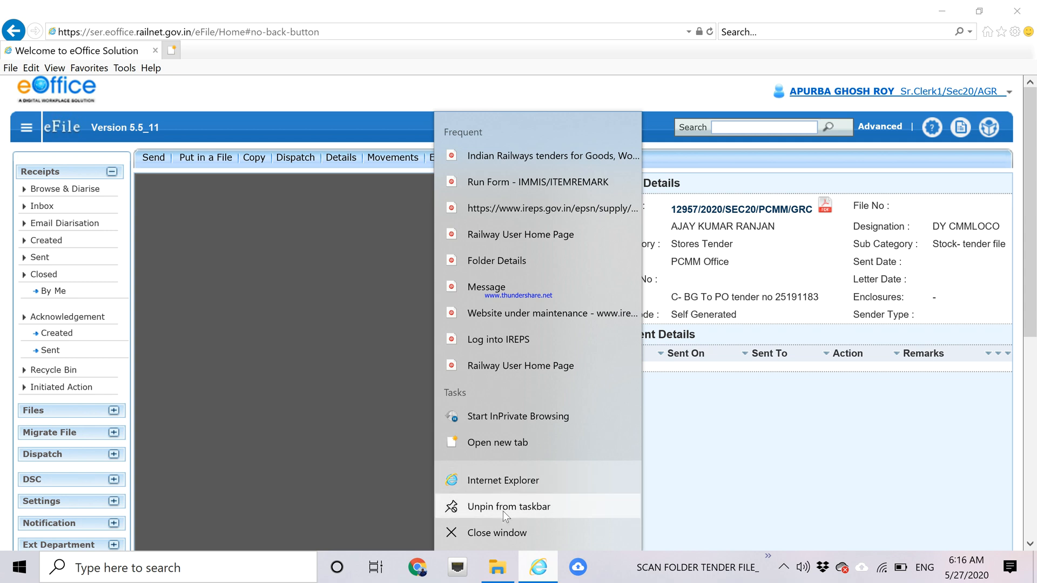
click(495, 532)
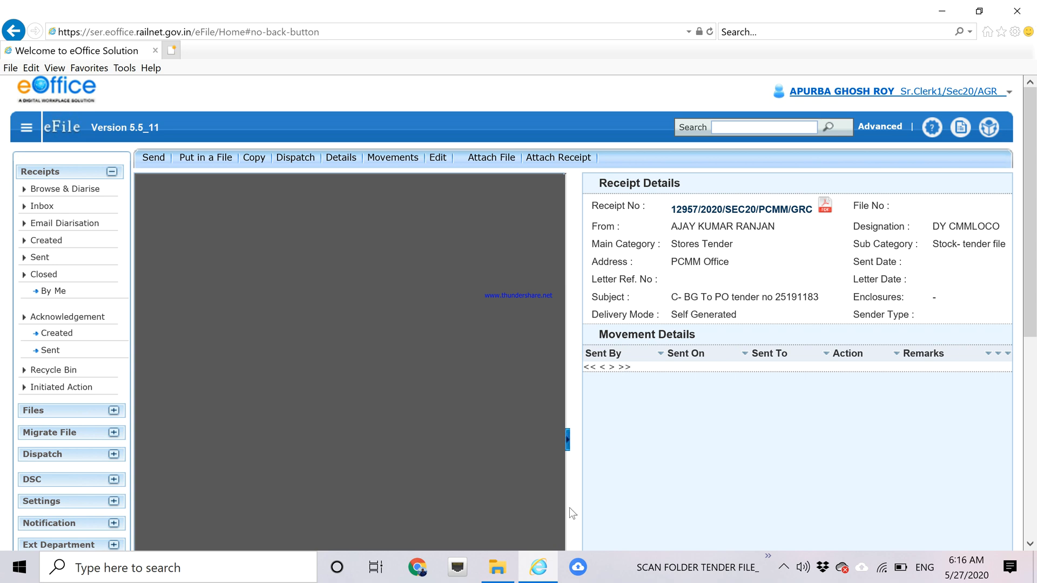
click(538, 570)
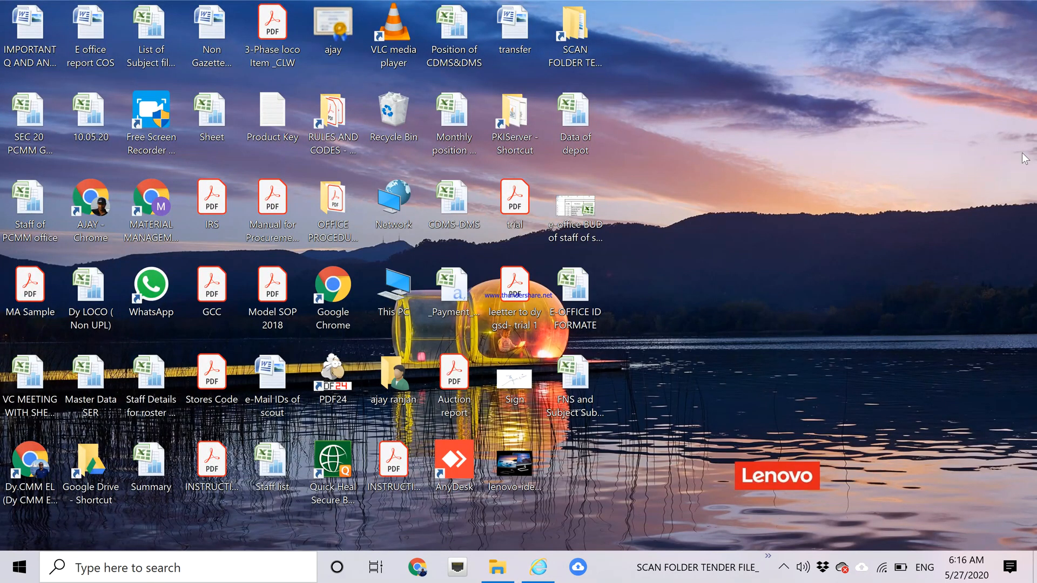
click(418, 569)
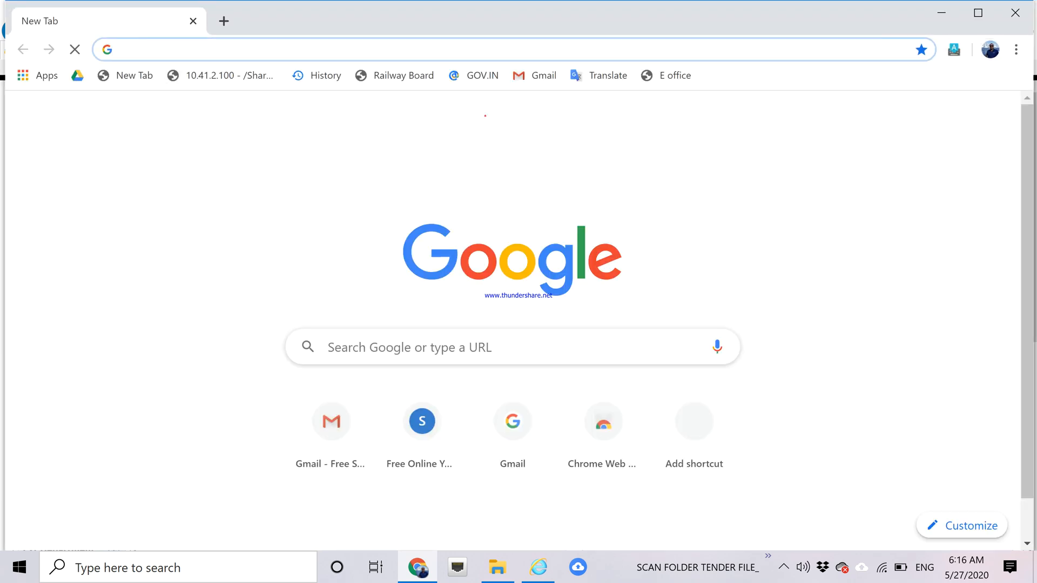
Load ser.eoffice.railnet.gov.in and sign in using the saved login.
text(ser.eoffice.railnet.gov.in)
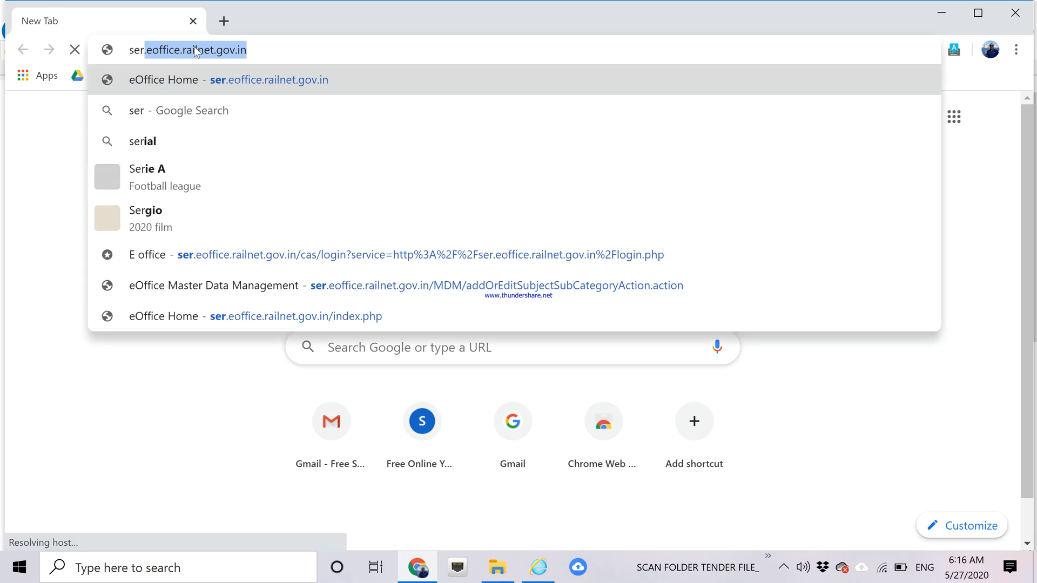
key(Return)
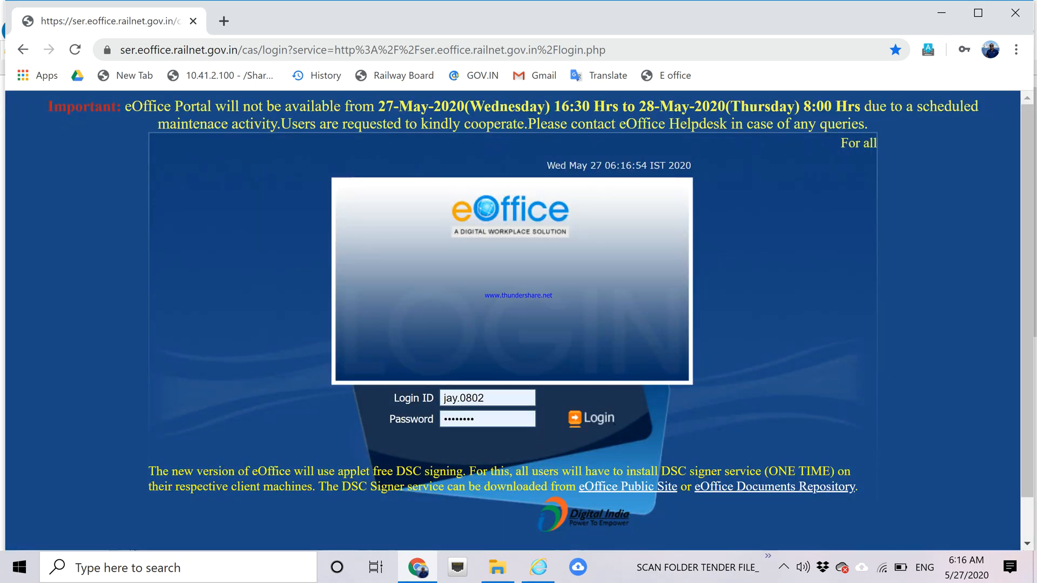
click(486, 398)
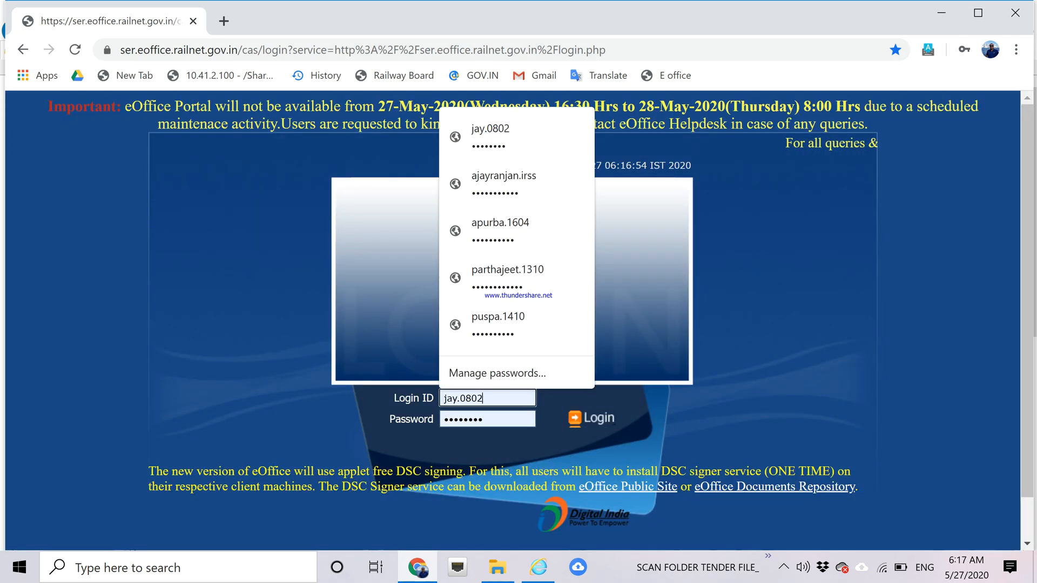
key(ctrl+a)
key(BackSpace)
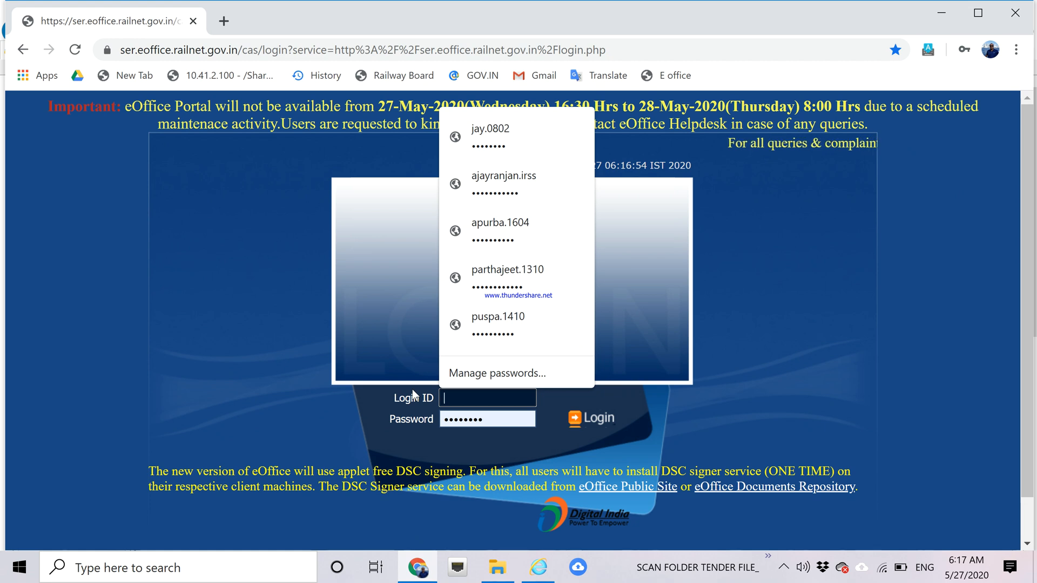
text(apurba.1604)
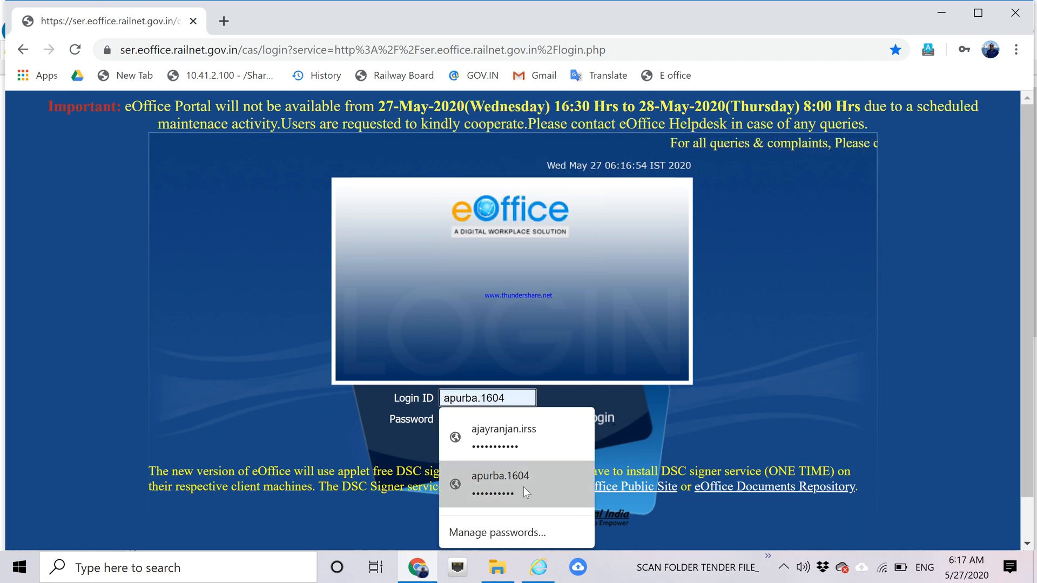
click(524, 487)
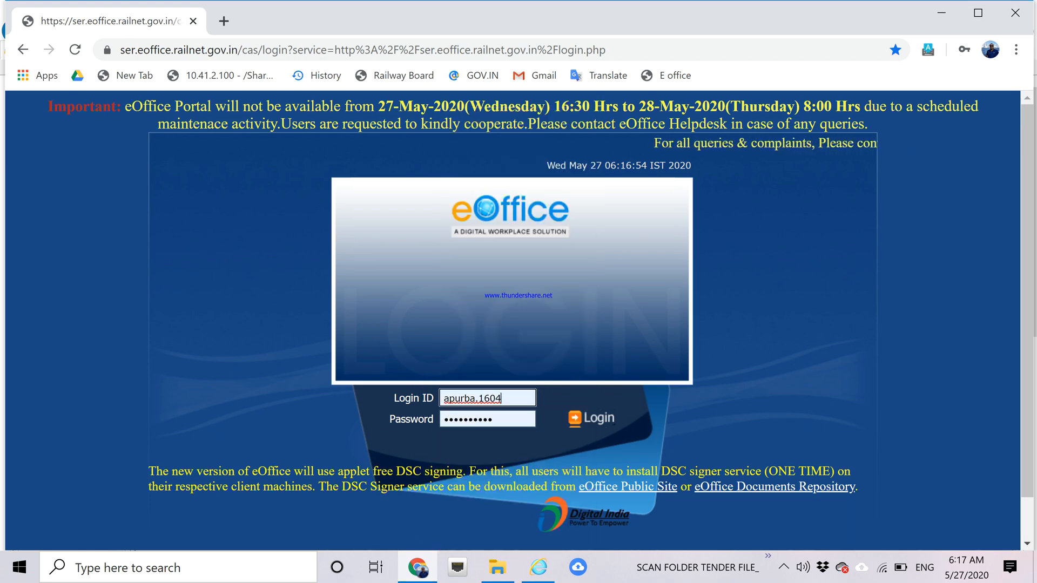
click(598, 419)
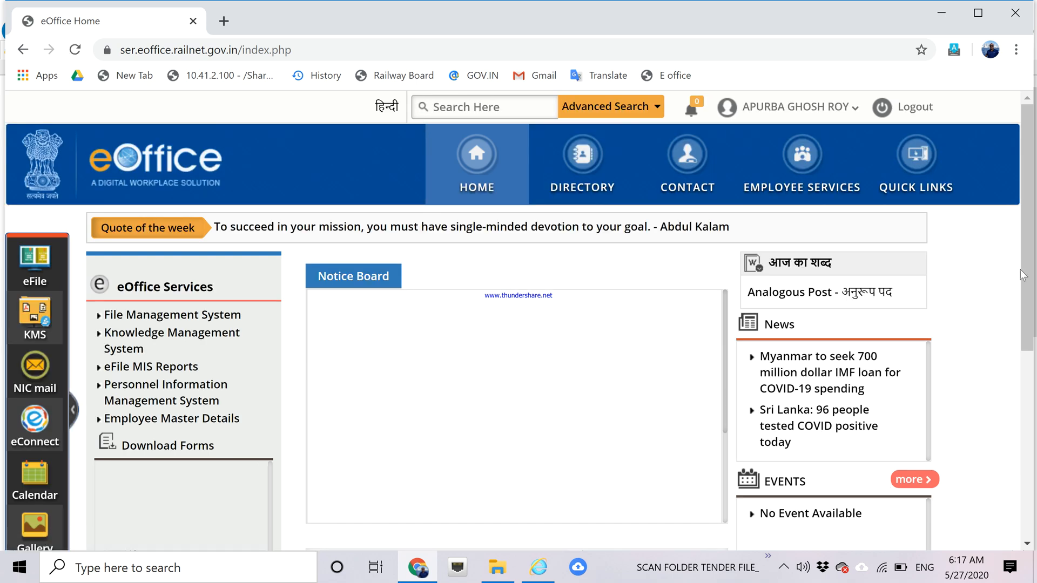
Open File Management System, ending the other logged-in session.
scroll(1029, 319, down, 1)
scroll(1029, 320, down, 2)
scroll(984, 258, up, 2)
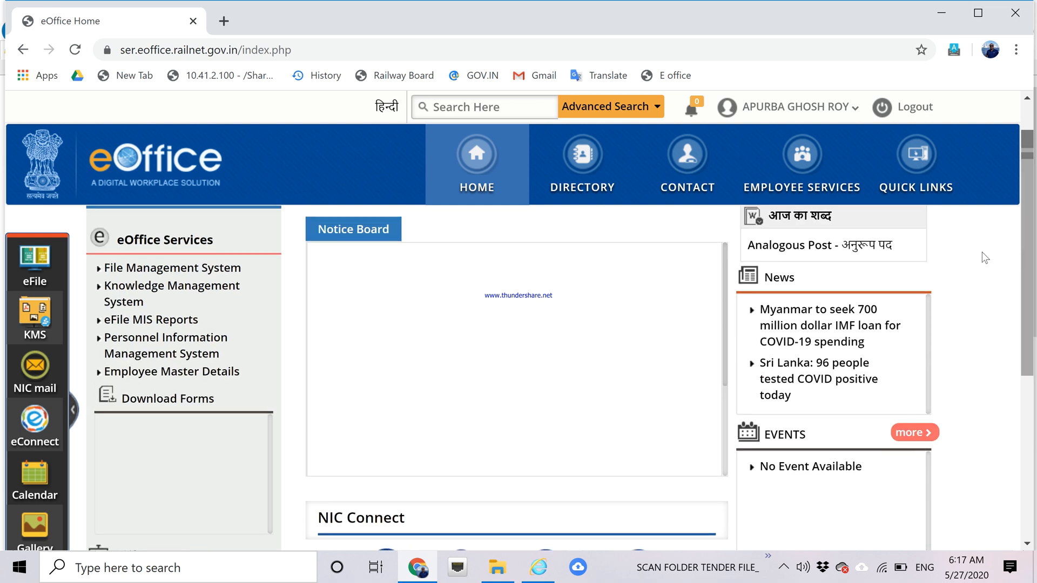
click(205, 267)
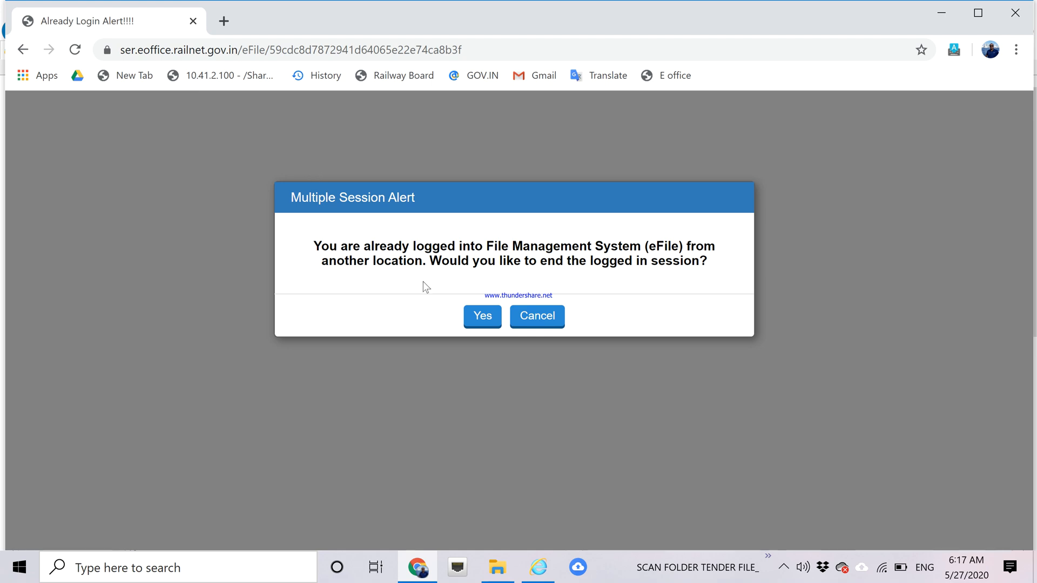
click(478, 321)
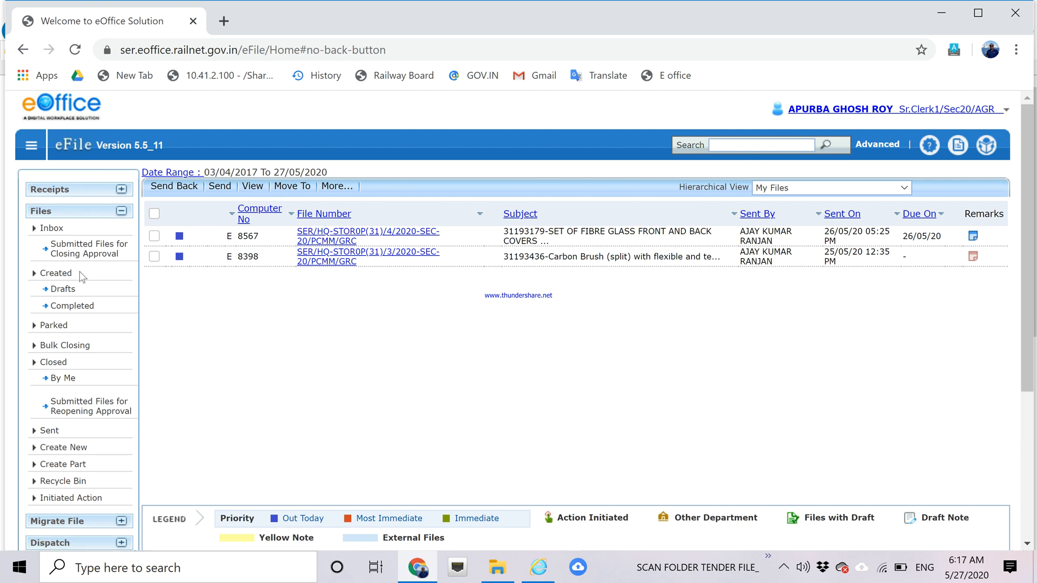
List the created receipts and put receipt 12955 into file 8609.
click(59, 276)
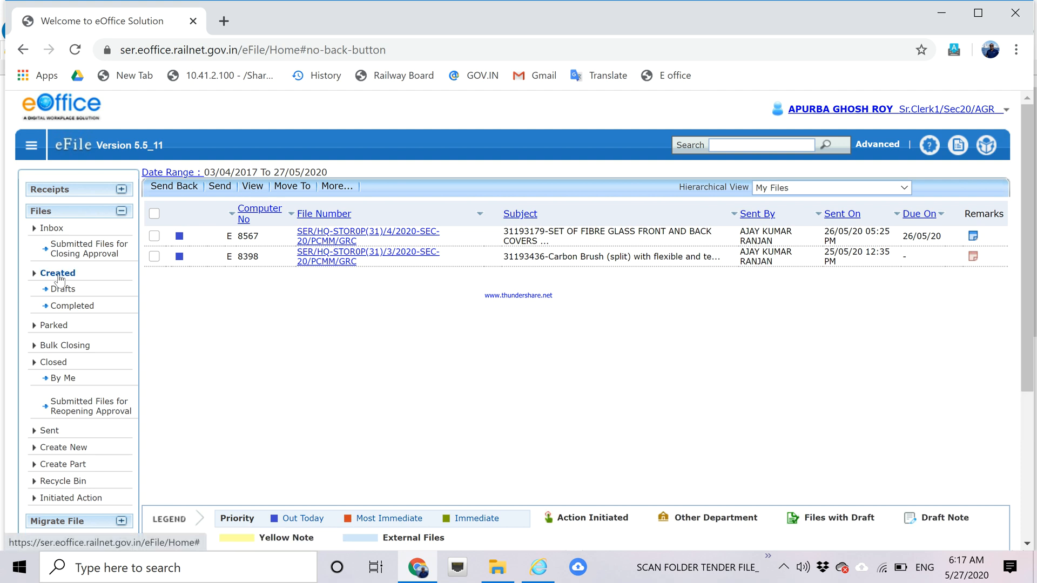
click(87, 190)
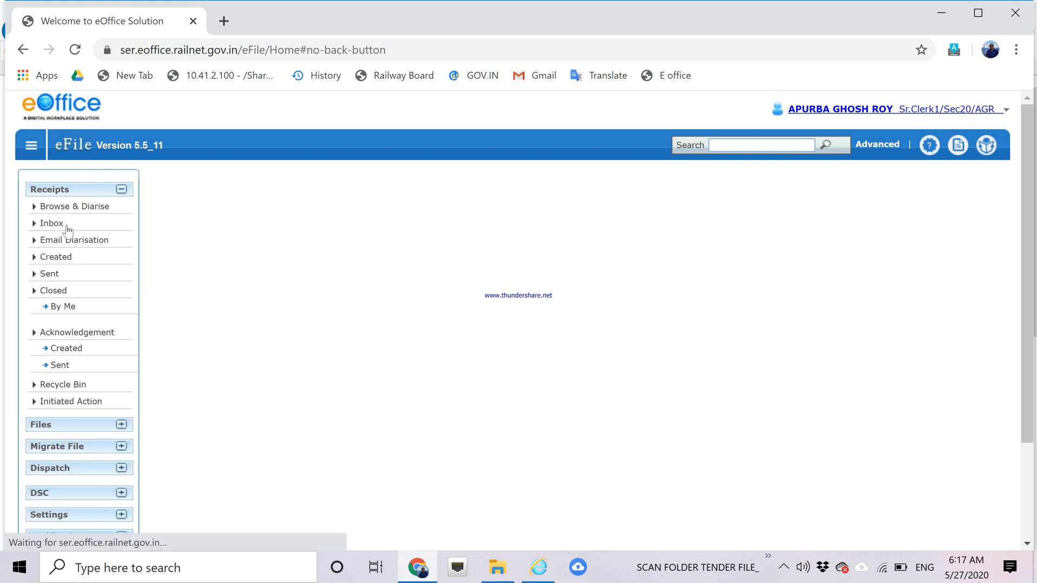
click(49, 259)
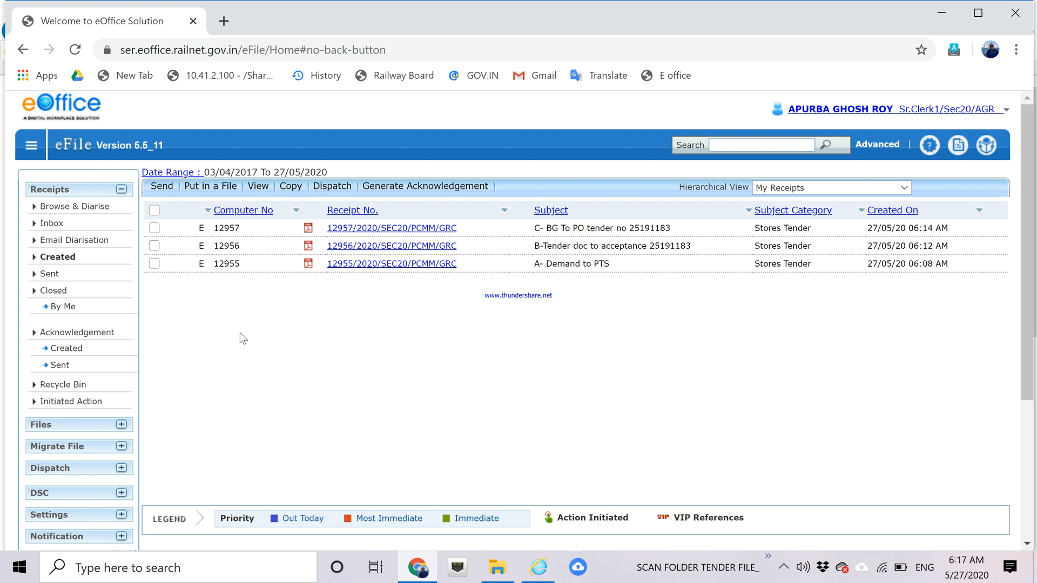
click(155, 264)
click(212, 187)
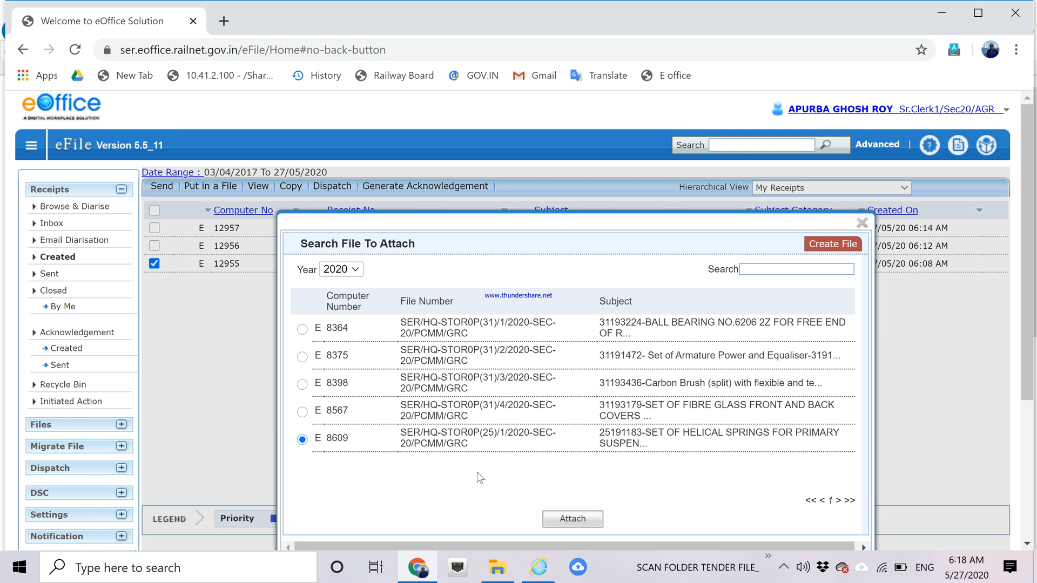
click(572, 519)
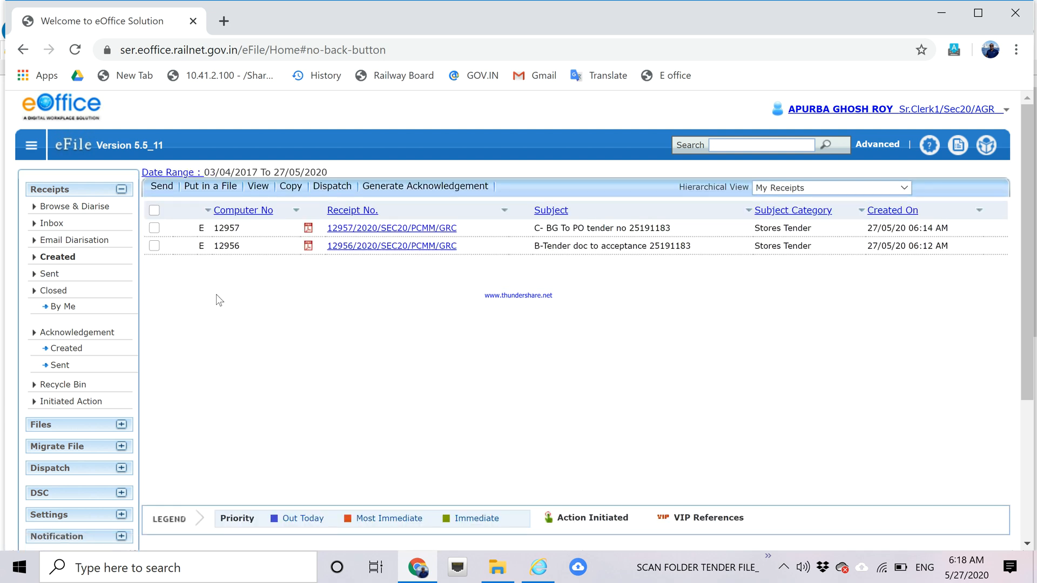
Attach receipts 12956 and 12957 to file 8609 as well.
click(154, 247)
click(219, 187)
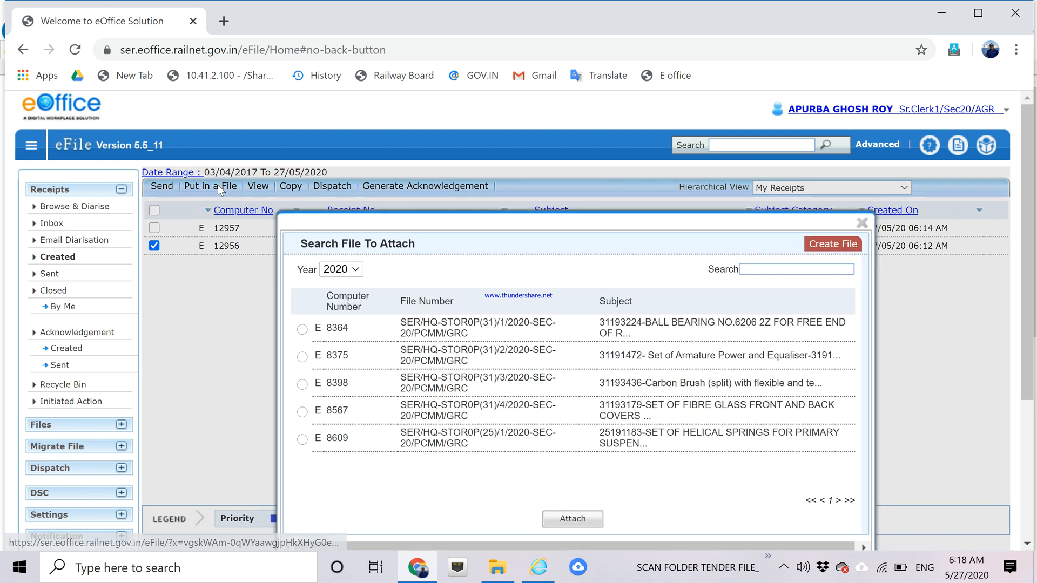
click(302, 440)
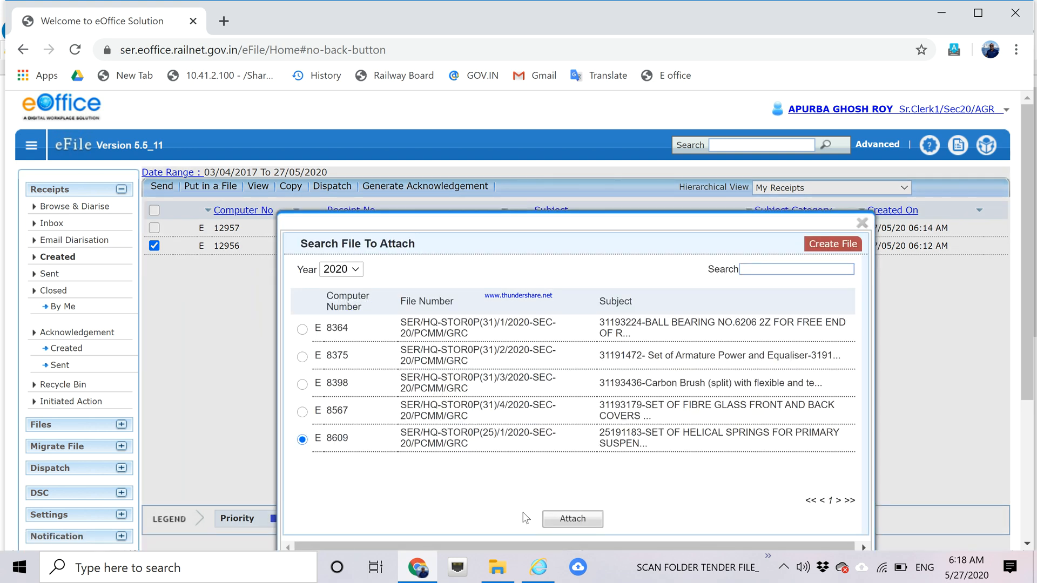
click(565, 522)
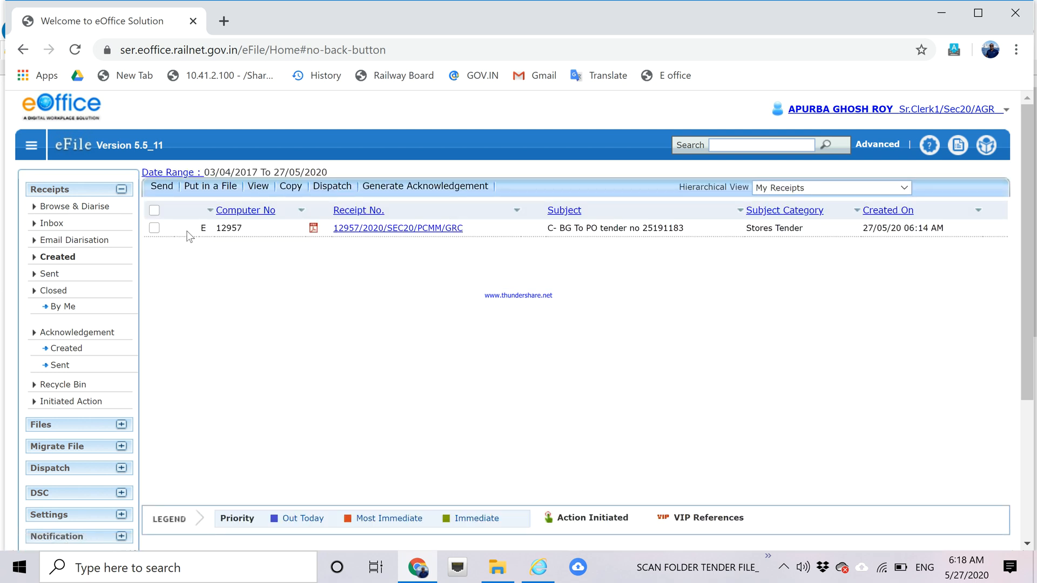
click(154, 228)
click(212, 188)
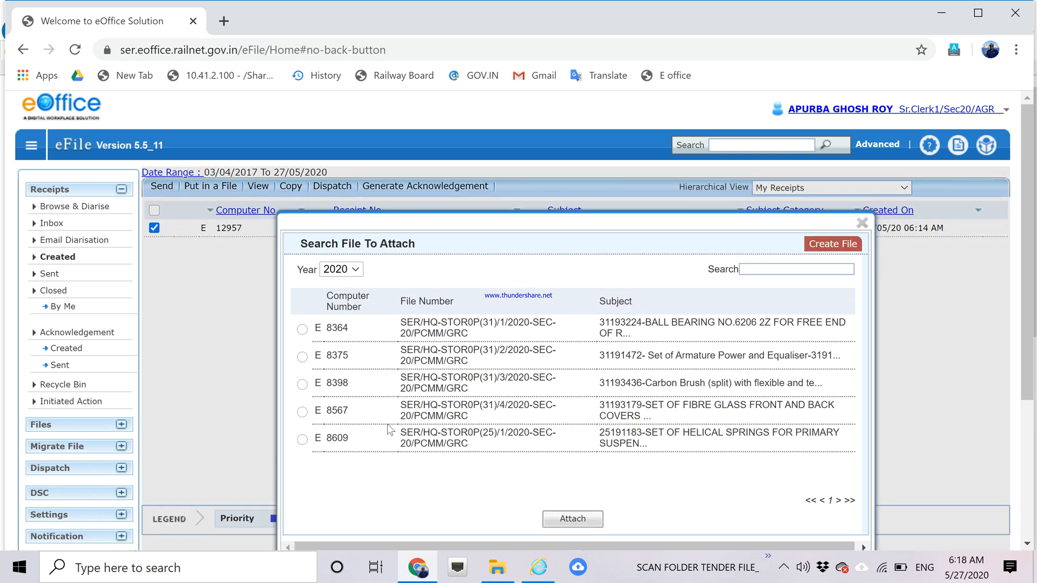
click(302, 439)
click(563, 520)
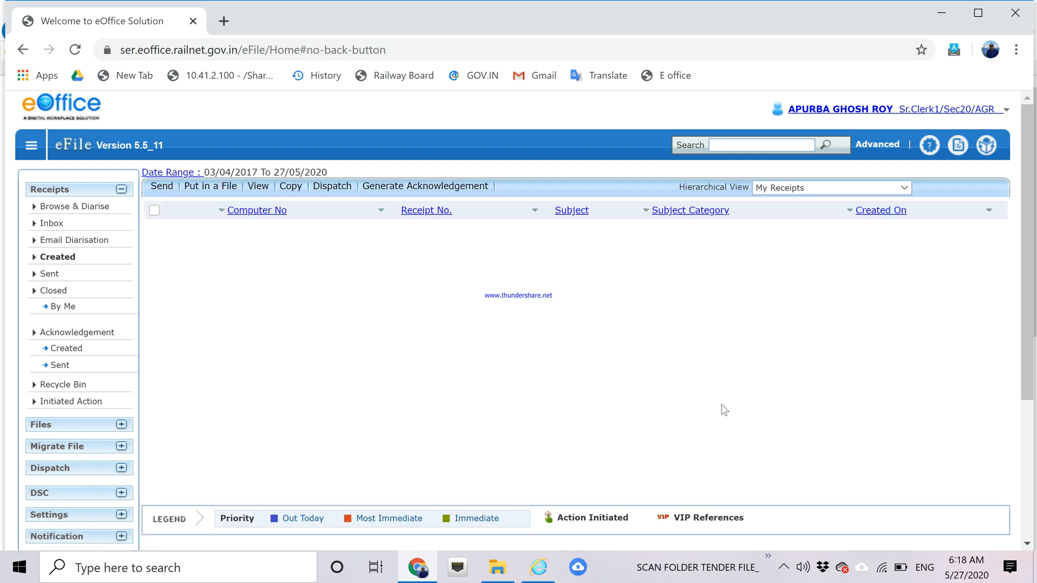
Refresh the created receipts list and bring up the Completed files list.
drag(1028, 311, 1021, 291)
click(65, 263)
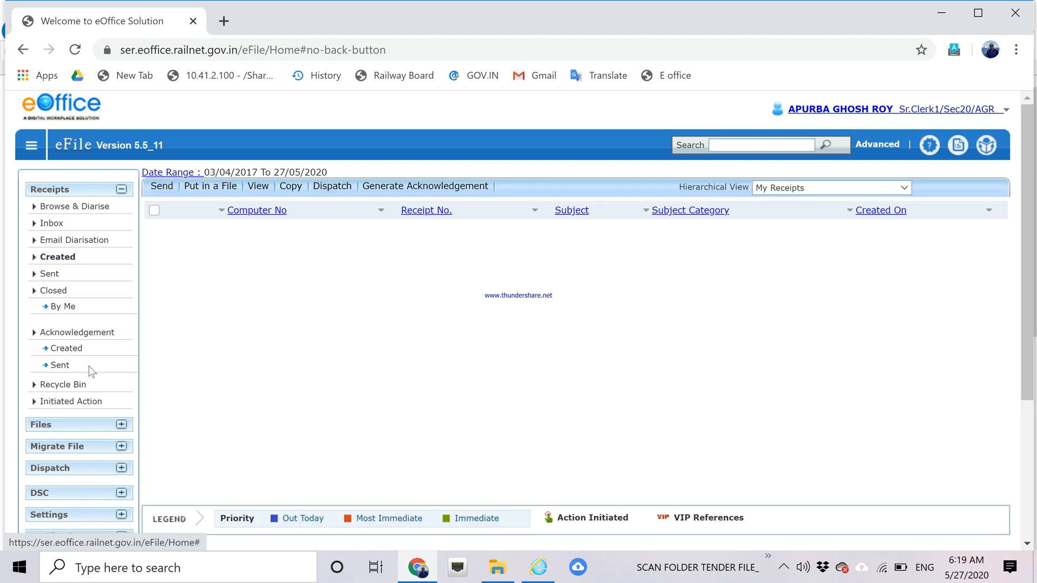
click(71, 427)
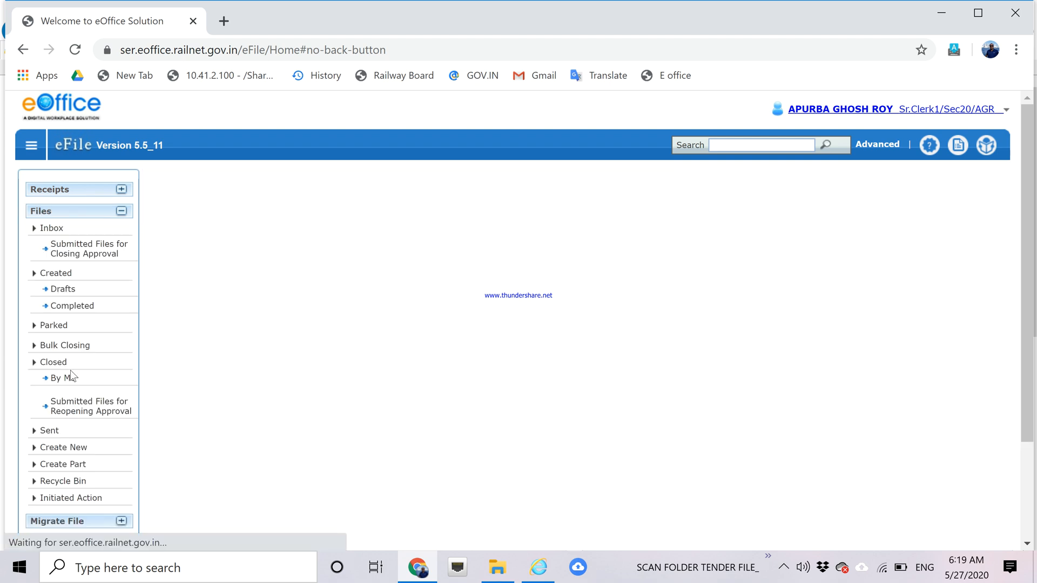
click(65, 309)
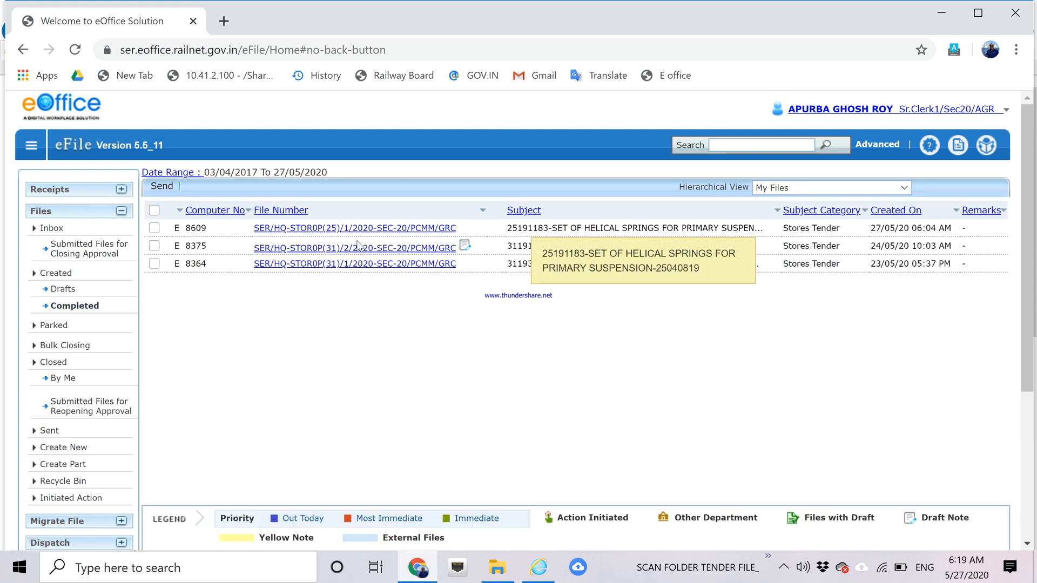
Open file E 8609 and list its attached correspondence in the ToC.
click(320, 232)
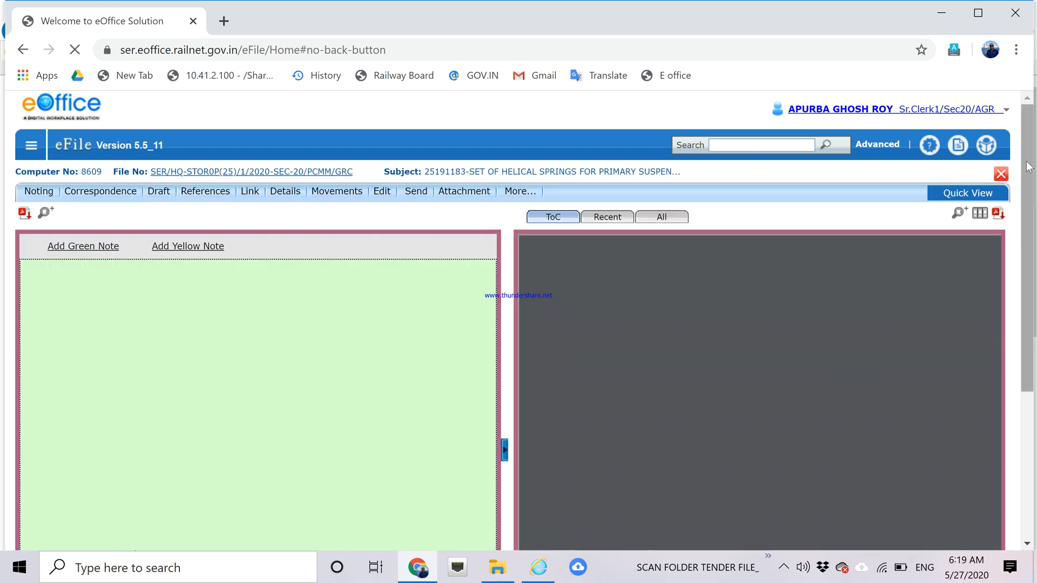
scroll(1028, 171, down, 1)
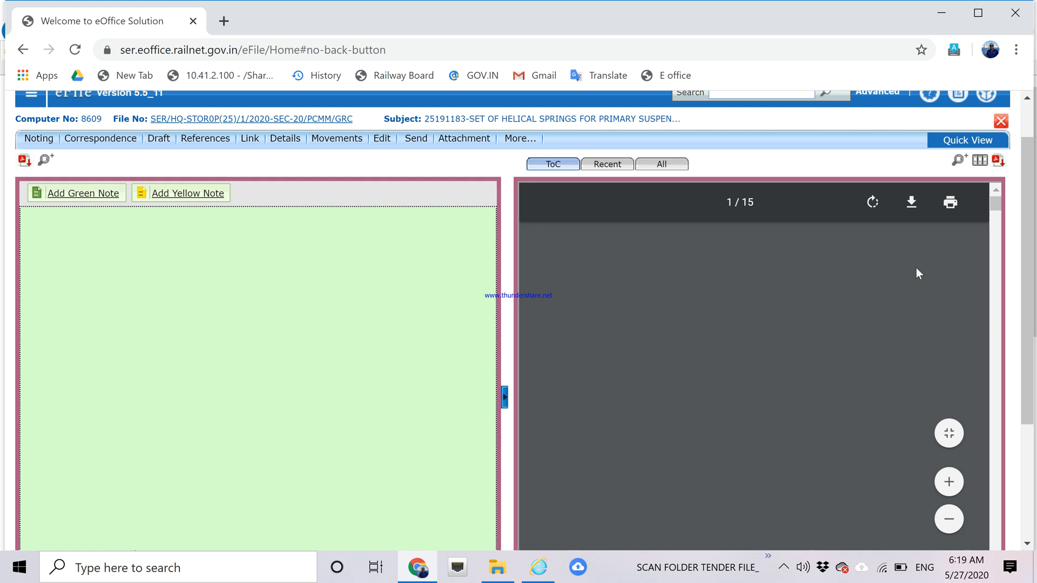
click(556, 169)
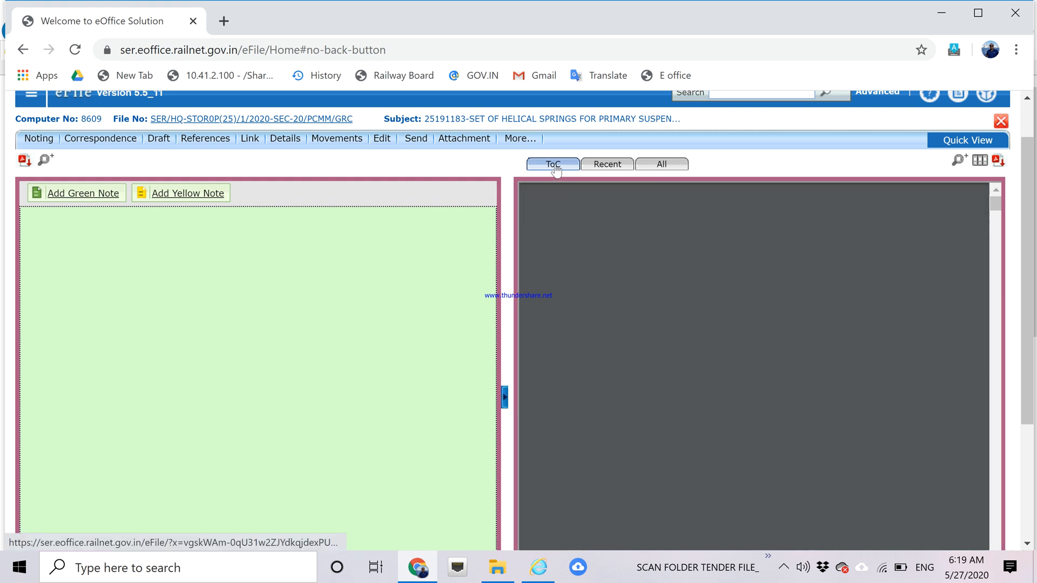
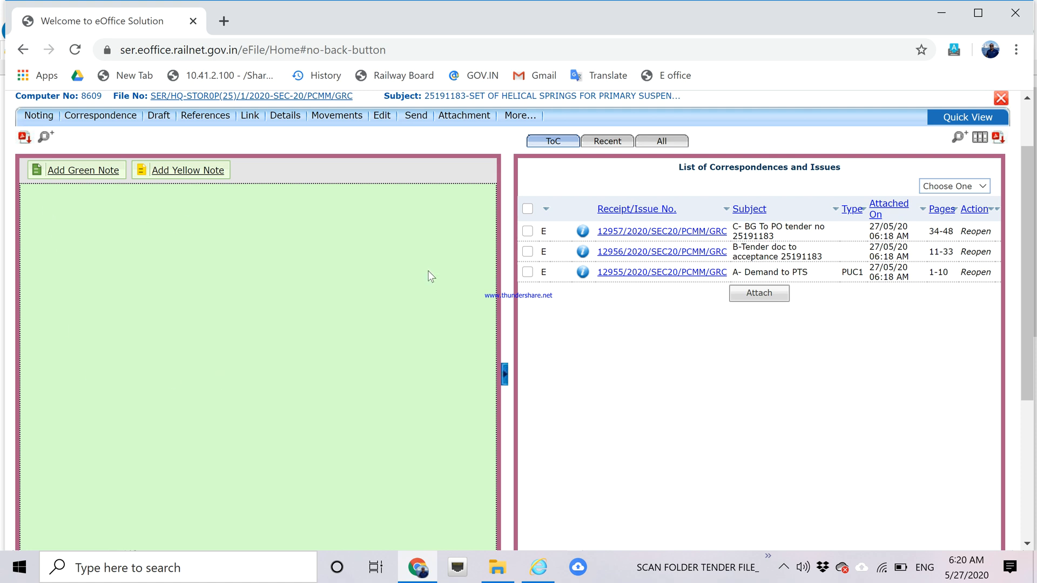
Collapse the correspondence panel and start a new green note on file 8609.
click(506, 374)
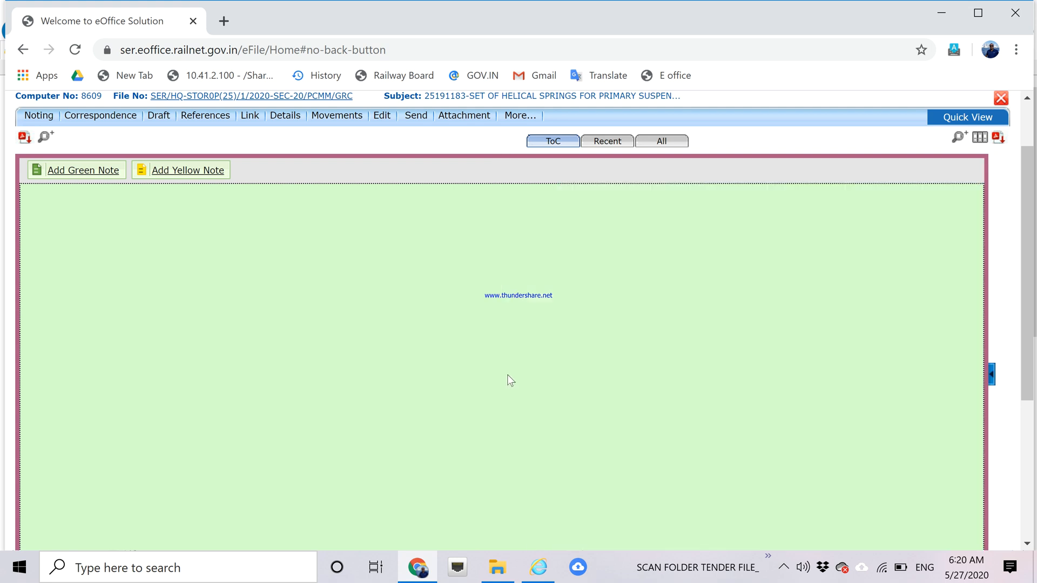
click(56, 173)
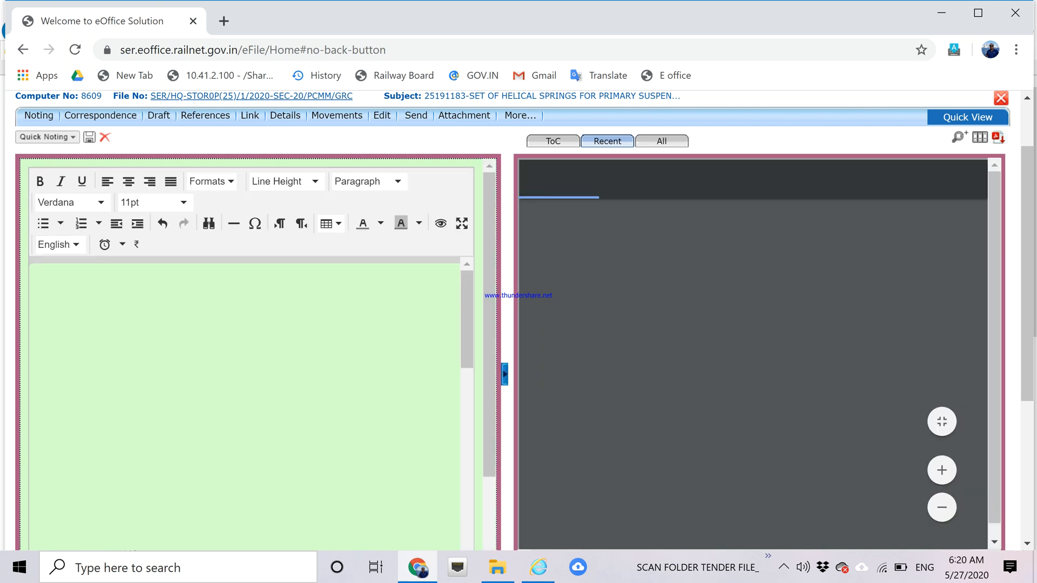
Write the green note 'The Noting of the file is attached here with', fixing a typo.
text(The P)
key(BackSpace)
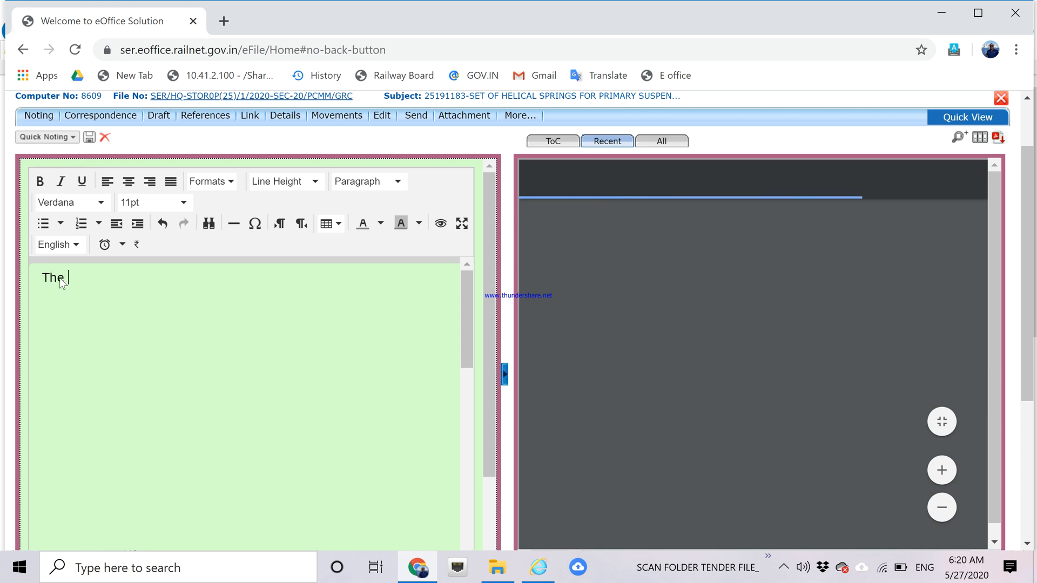
text(Noting)
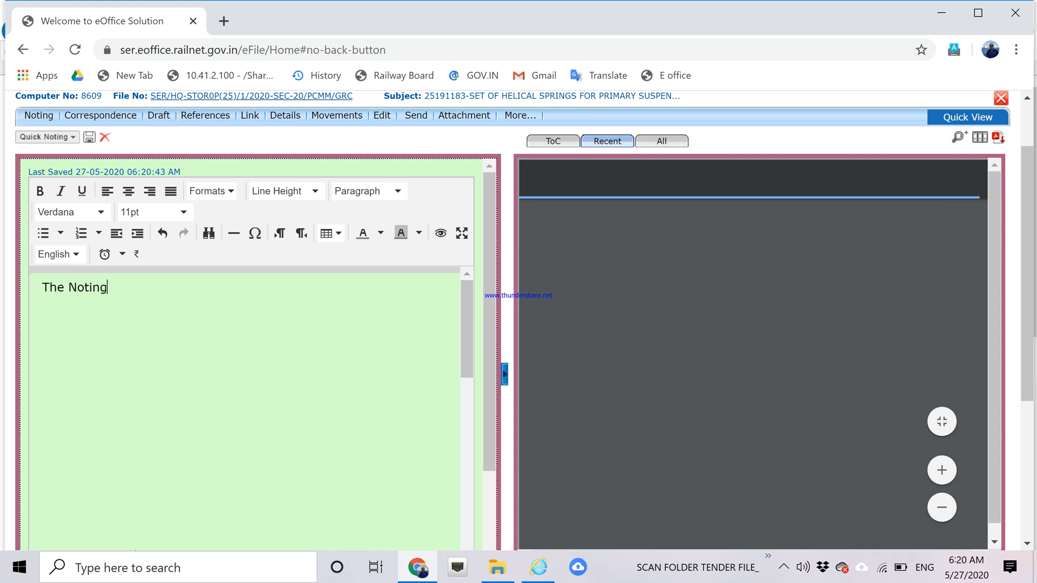
text( of the f)
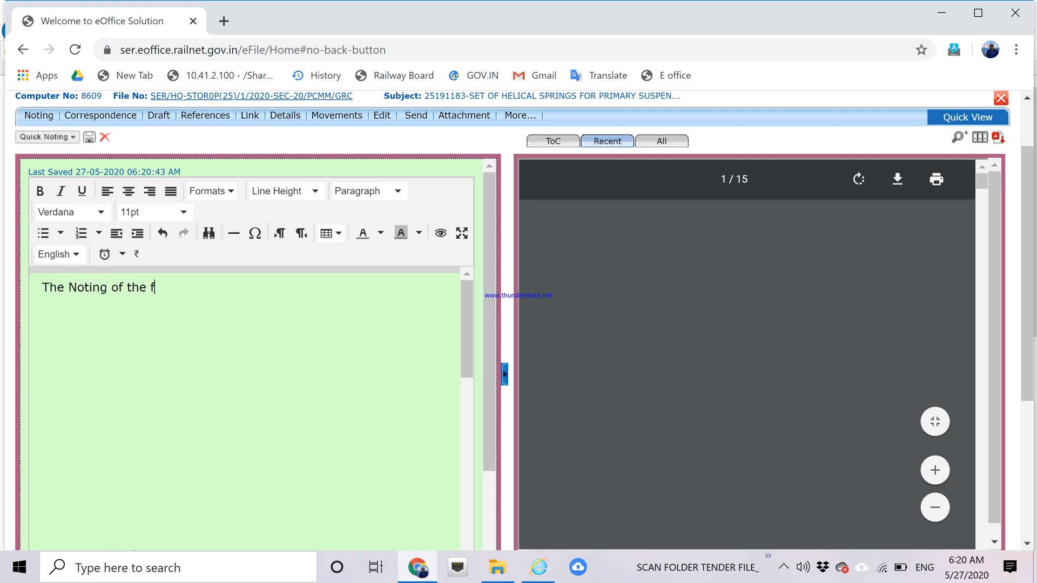
text(ile is at)
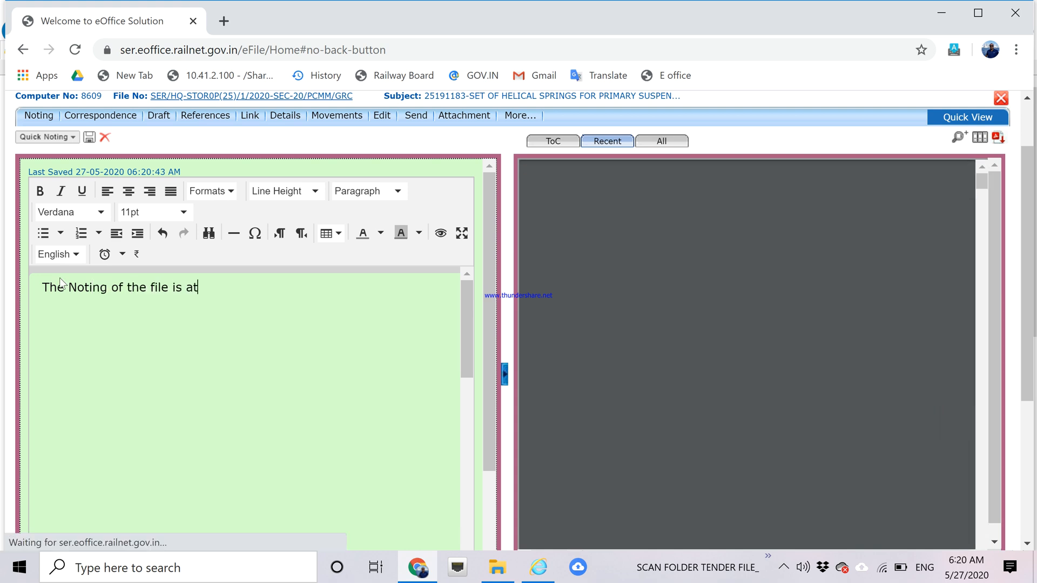
text(tached her)
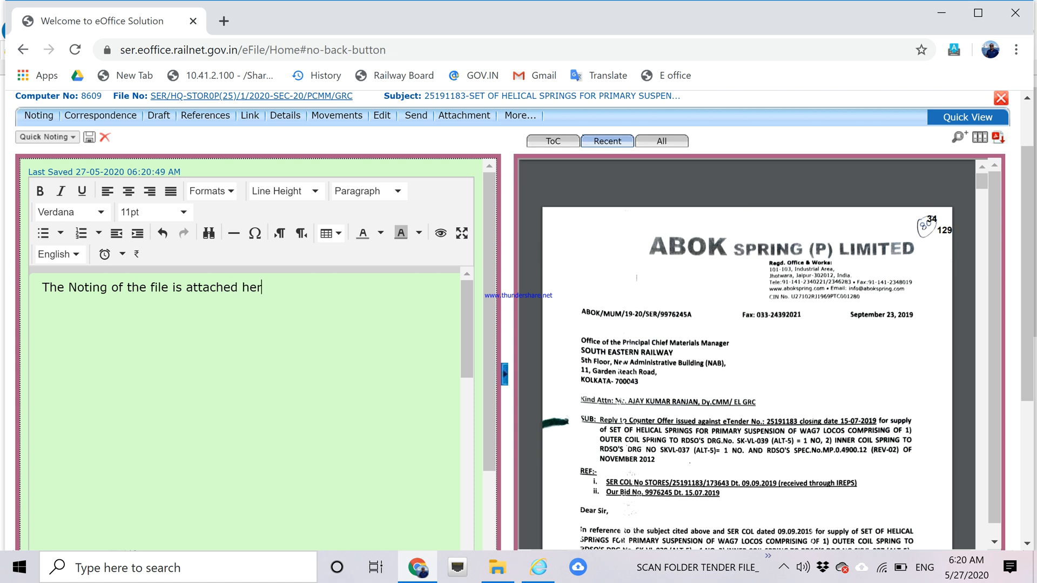
text(e with)
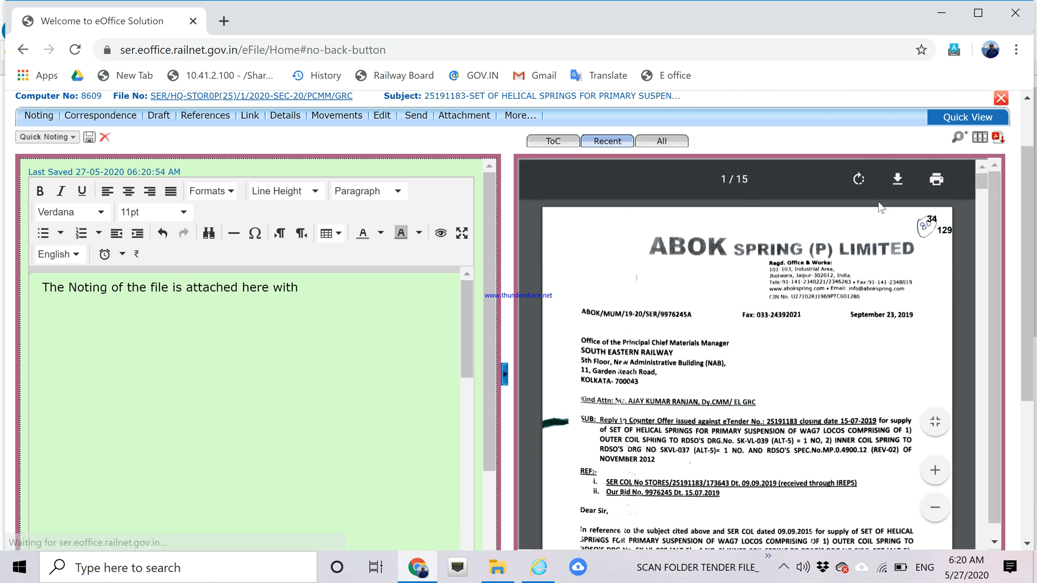
drag(494, 214, 491, 300)
drag(464, 252, 461, 414)
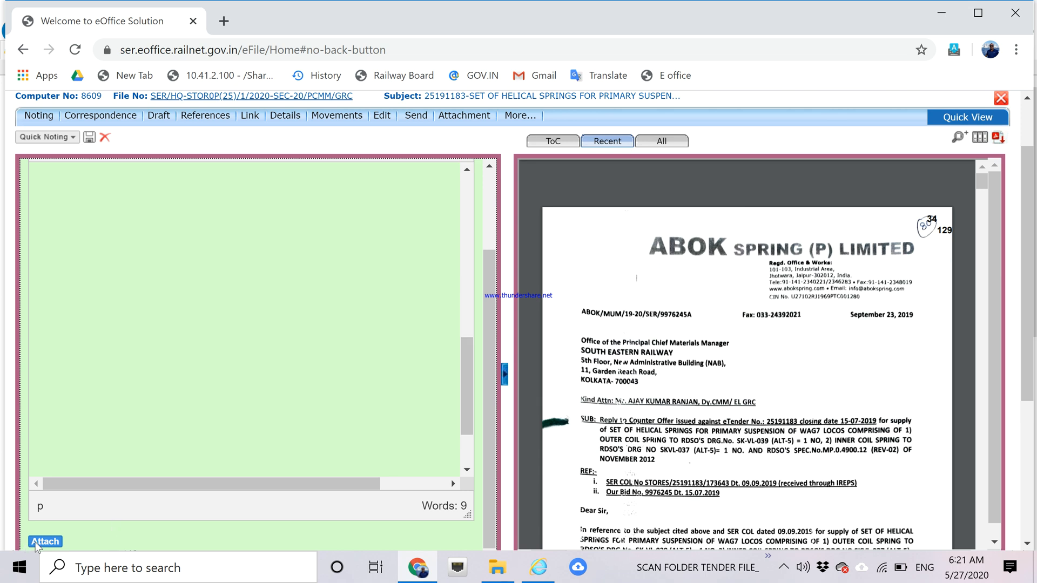
Attach Noting_25191183.pdf from the tender 25191183 scan folder to the green note.
click(36, 543)
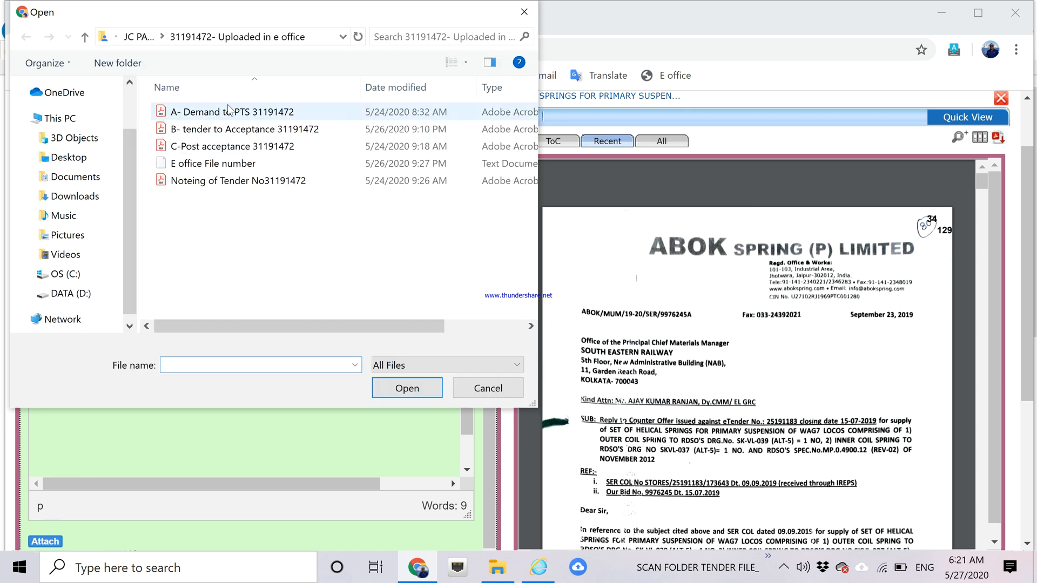
click(136, 38)
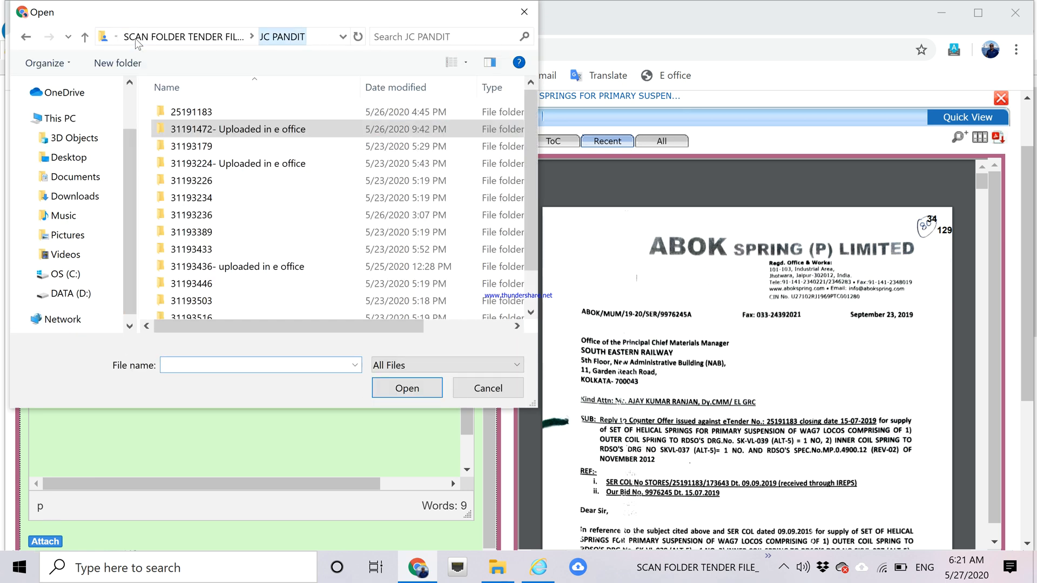
click(225, 39)
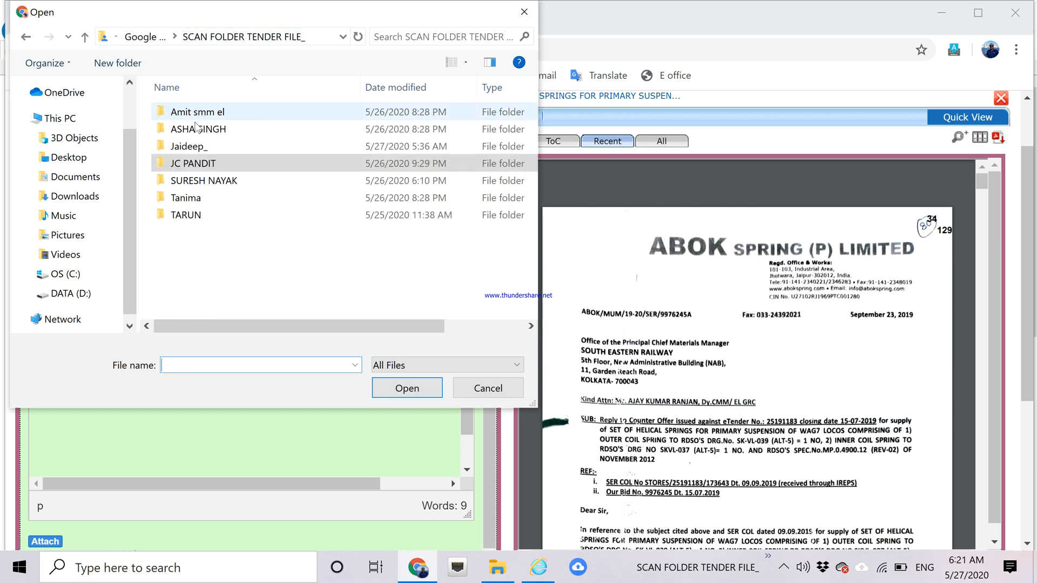
double_click(195, 128)
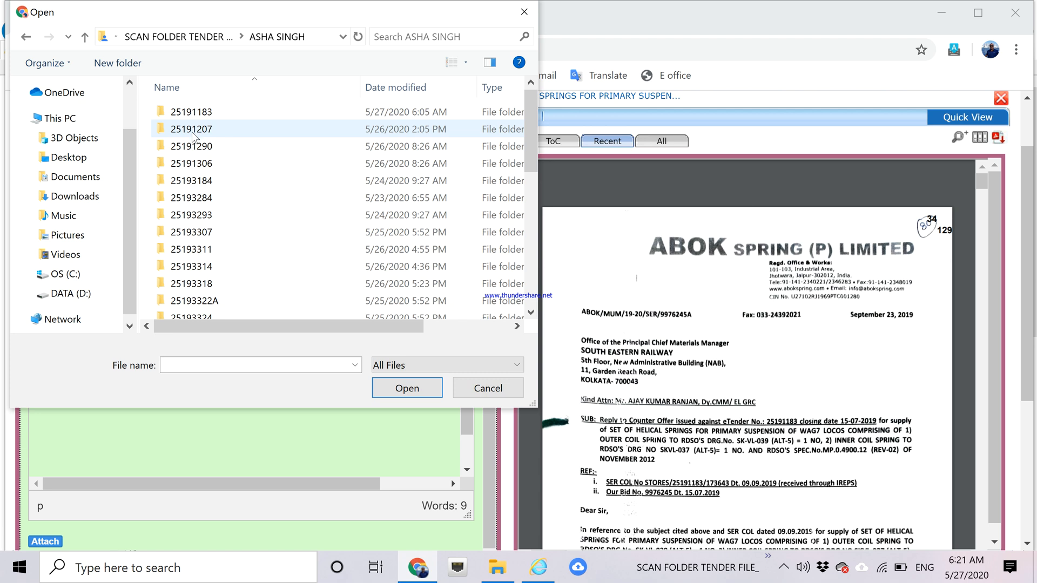
double_click(190, 114)
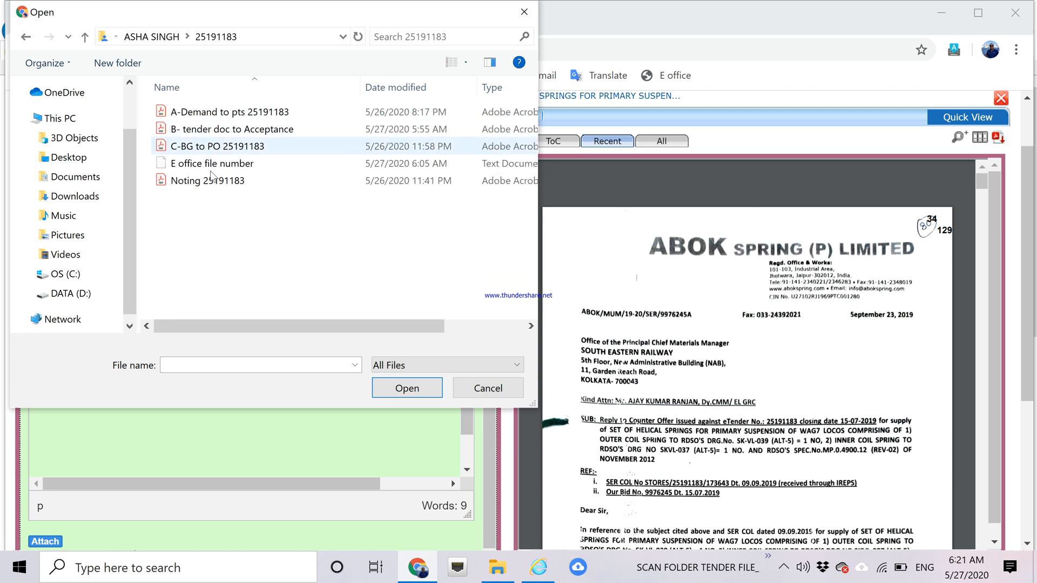
click(207, 184)
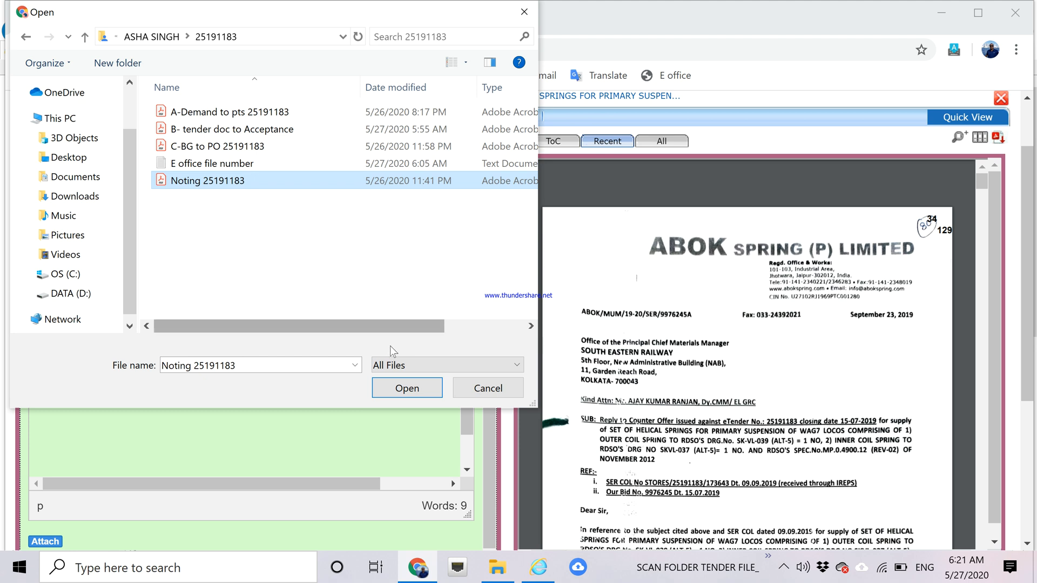
click(402, 387)
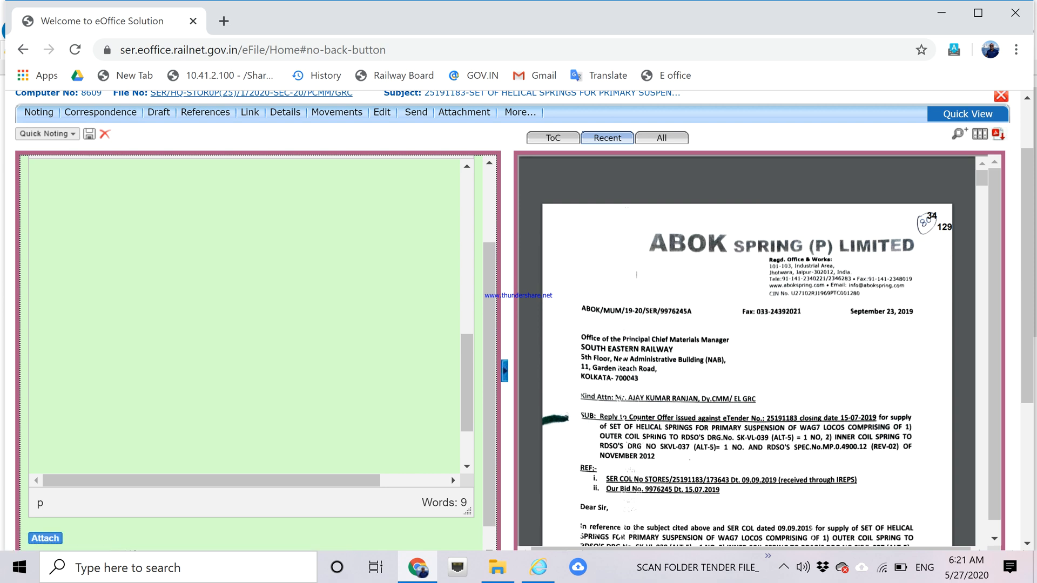
scroll(494, 403, down, 1)
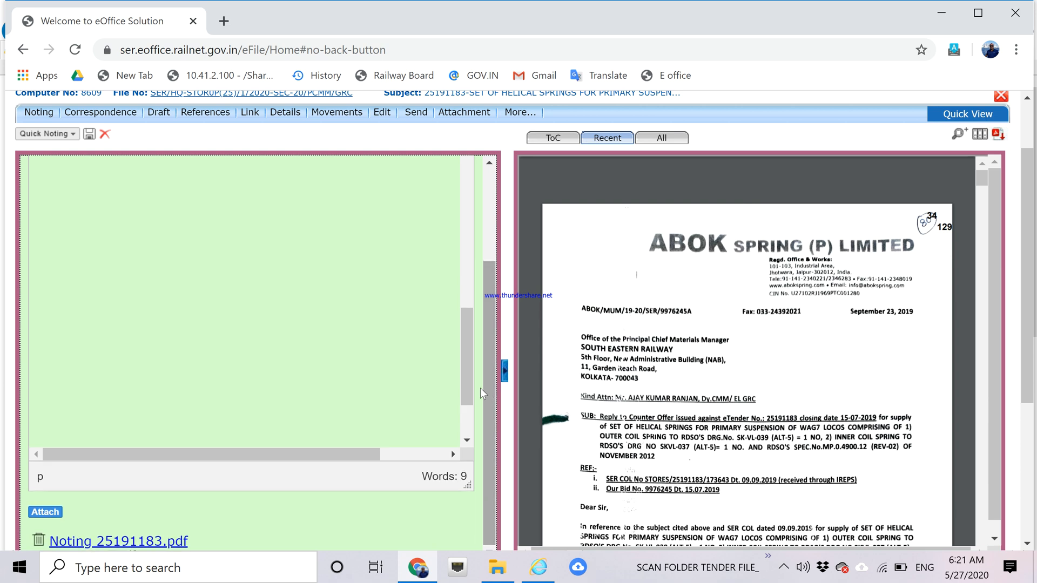
drag(467, 386, 472, 219)
drag(485, 329, 493, 188)
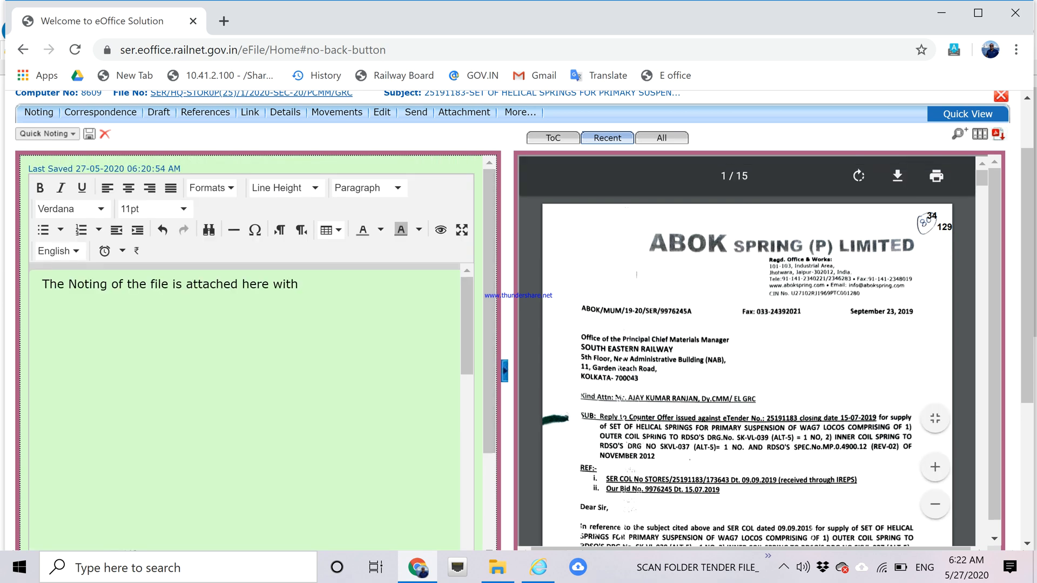
In the ToC, mark the BG to PO correspondence as PUC.
click(552, 139)
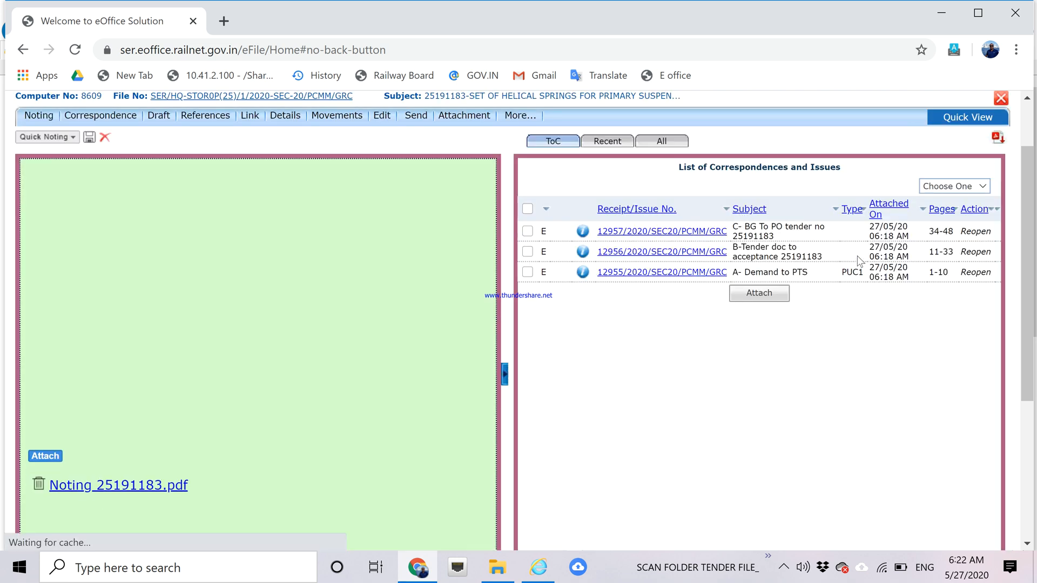
click(528, 231)
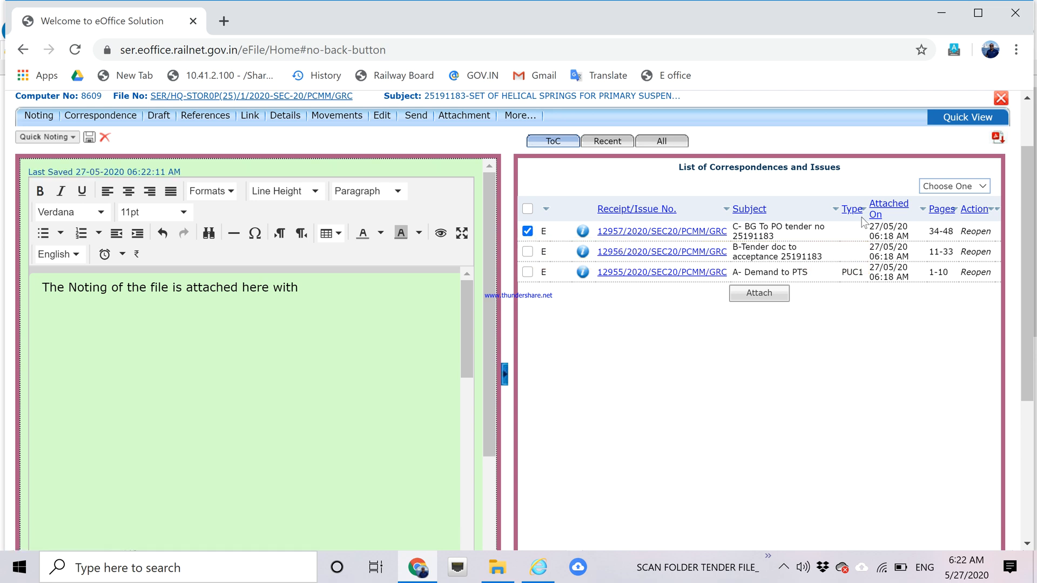
click(973, 188)
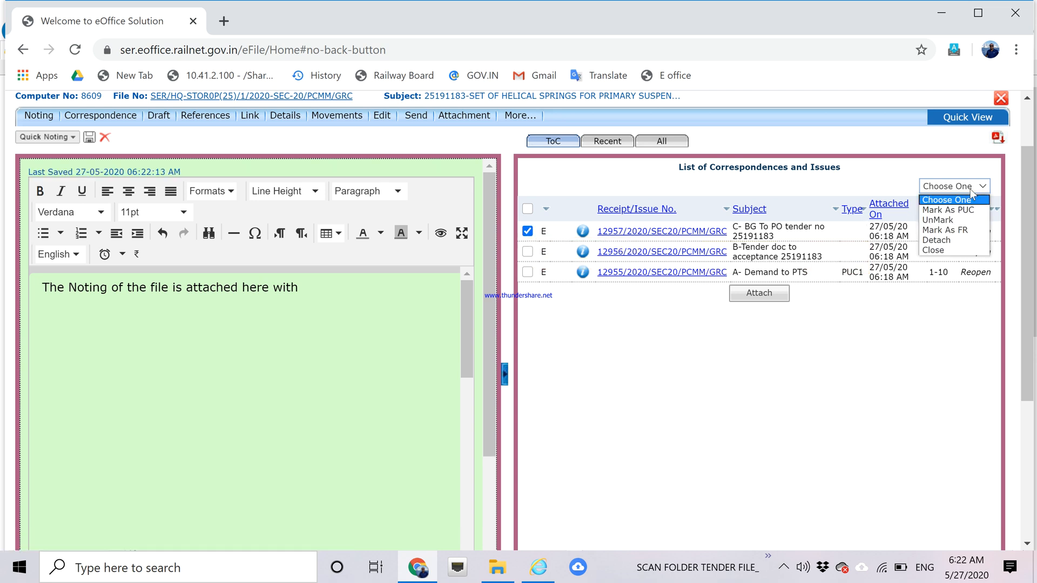
click(949, 210)
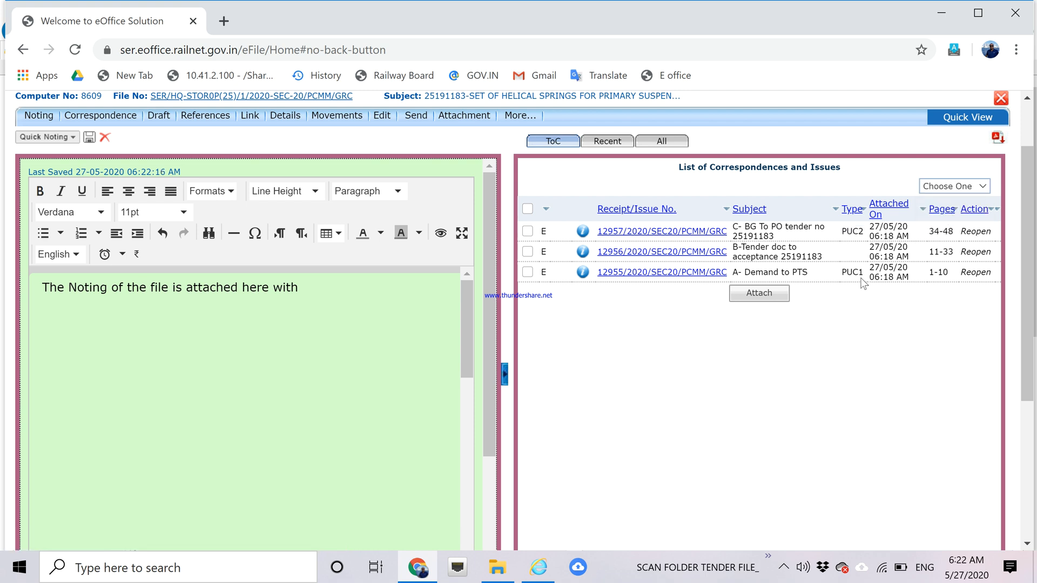
Remove the PUC mark from the Demand to PTS correspondence.
click(529, 273)
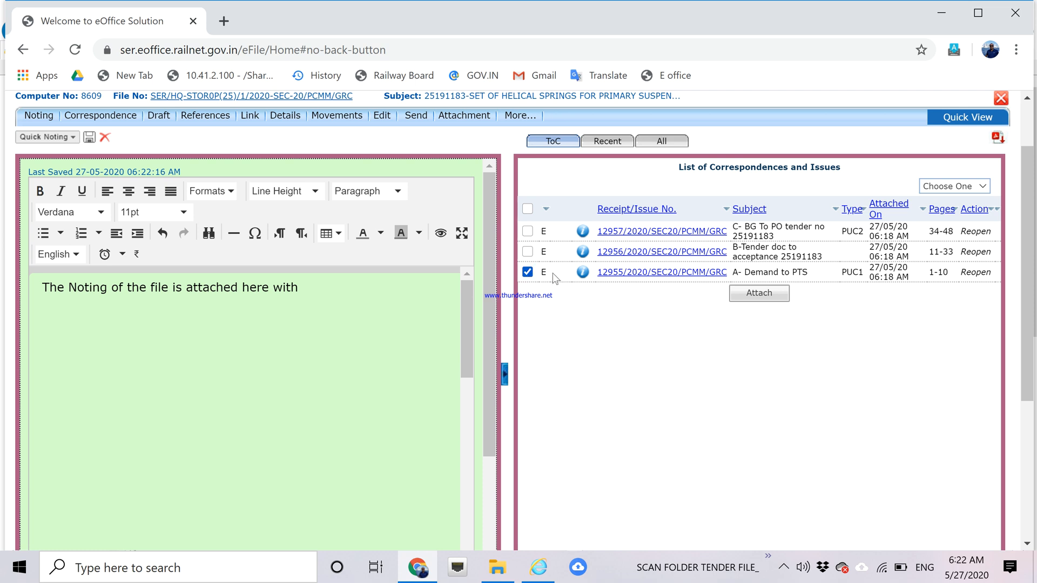
click(982, 186)
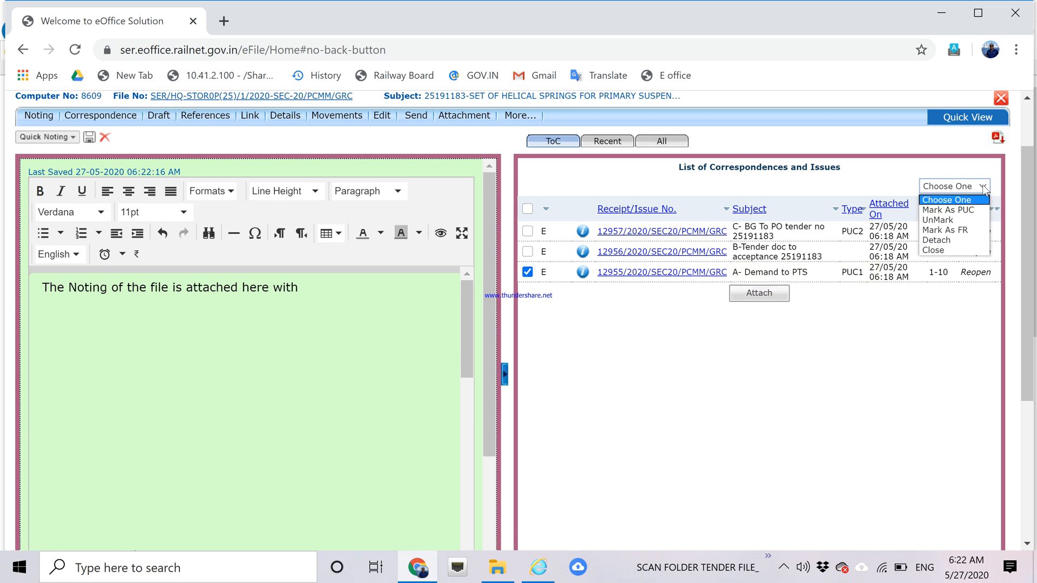
click(940, 221)
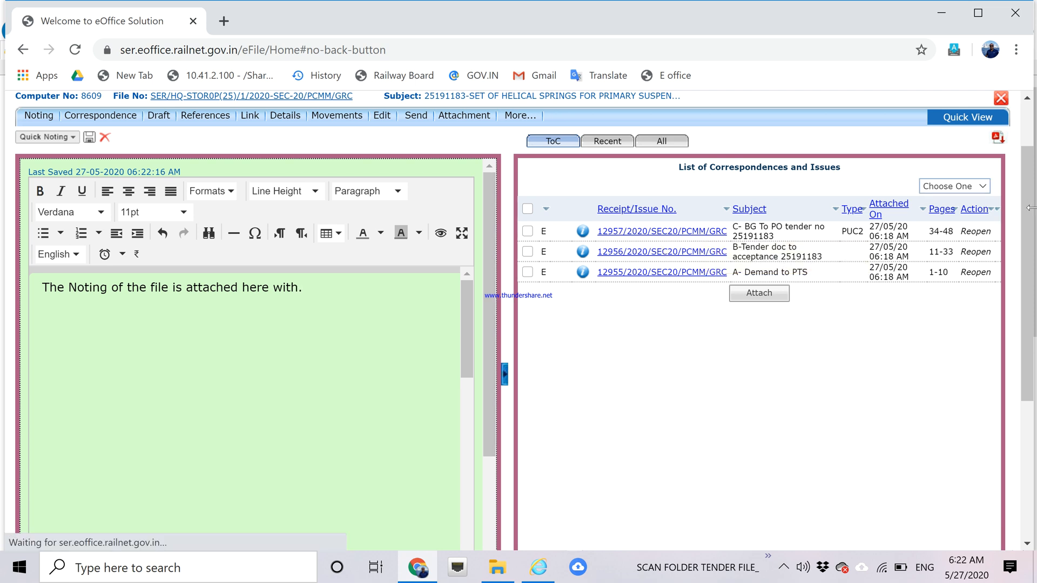
drag(1034, 203, 1026, 229)
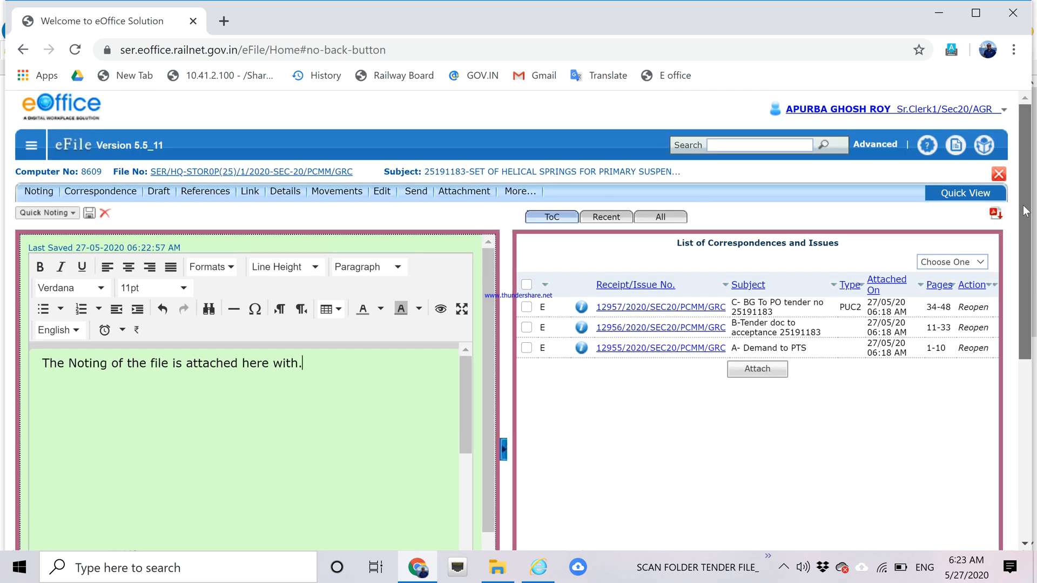
Send file 8609 to the DY CMM LOCO officer with action Forward and remark 'FOr information'.
click(413, 192)
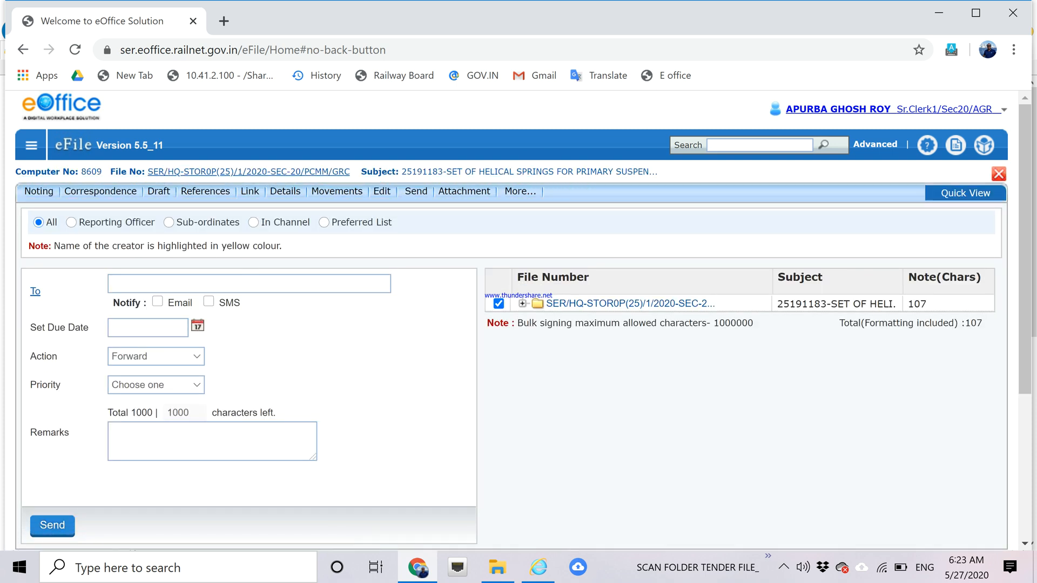
click(249, 284)
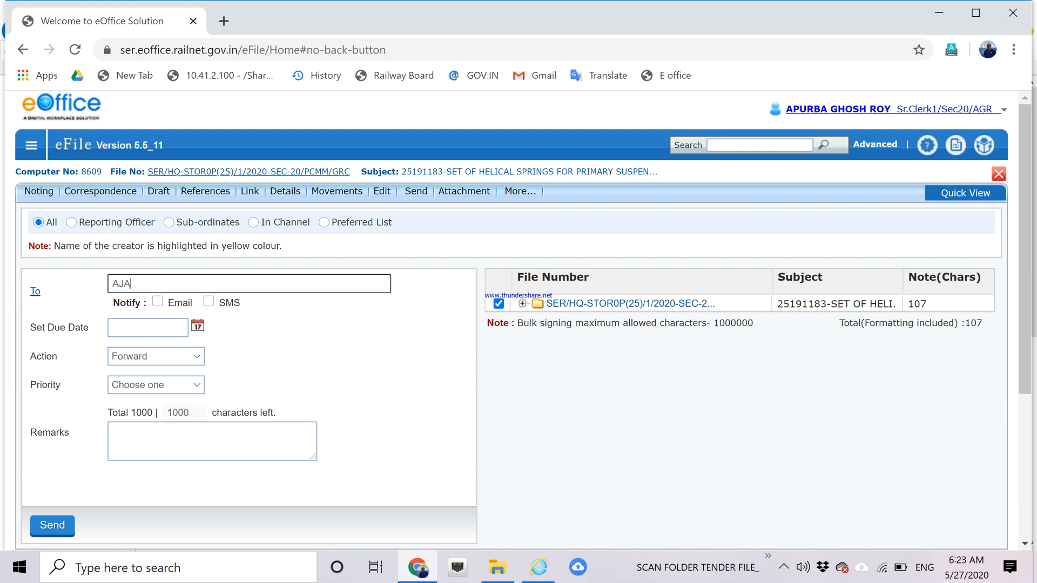
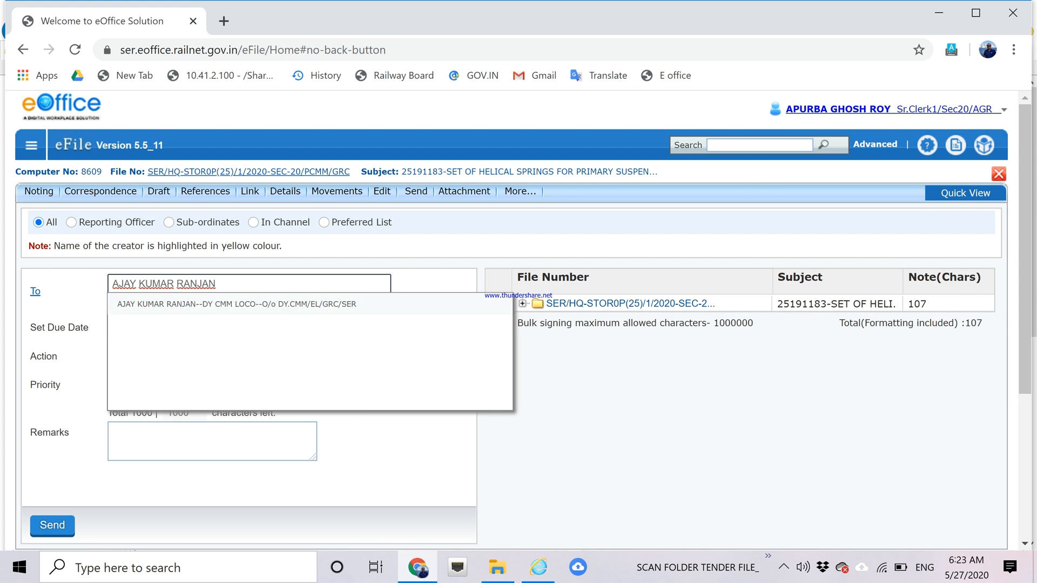
click(351, 305)
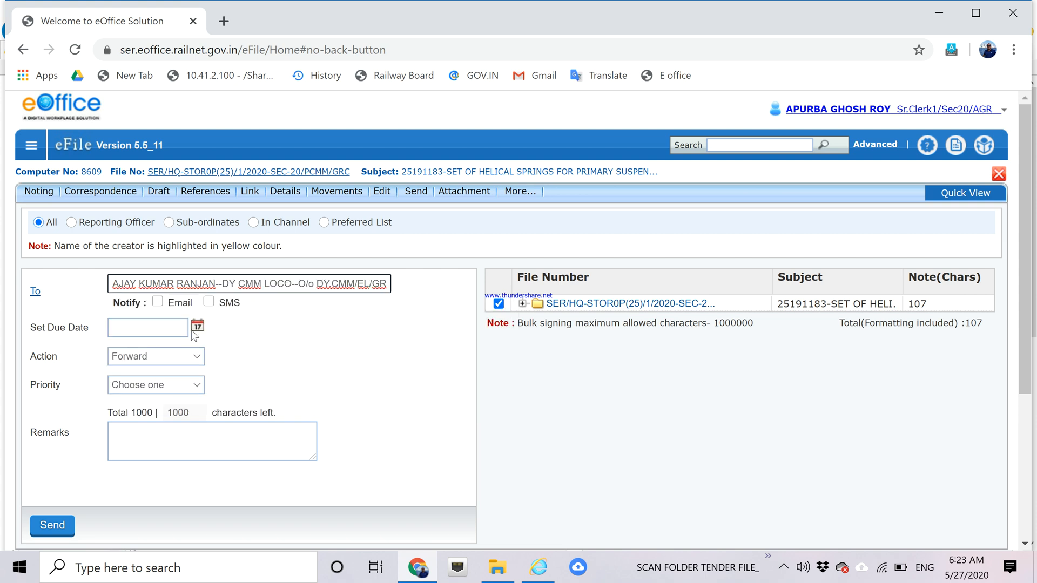
click(184, 440)
text(FOr i)
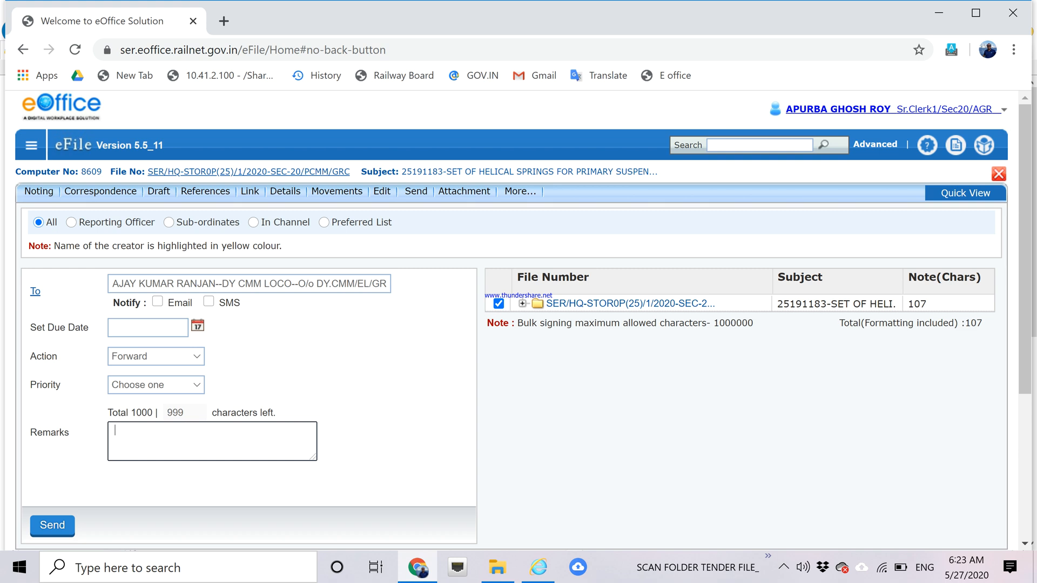
text(nformation)
click(165, 361)
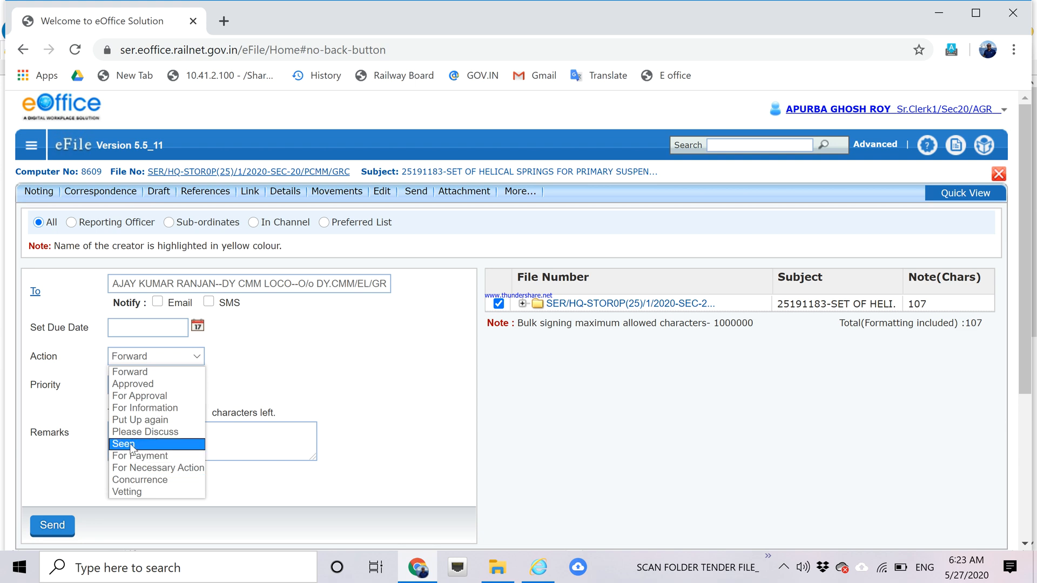
click(130, 372)
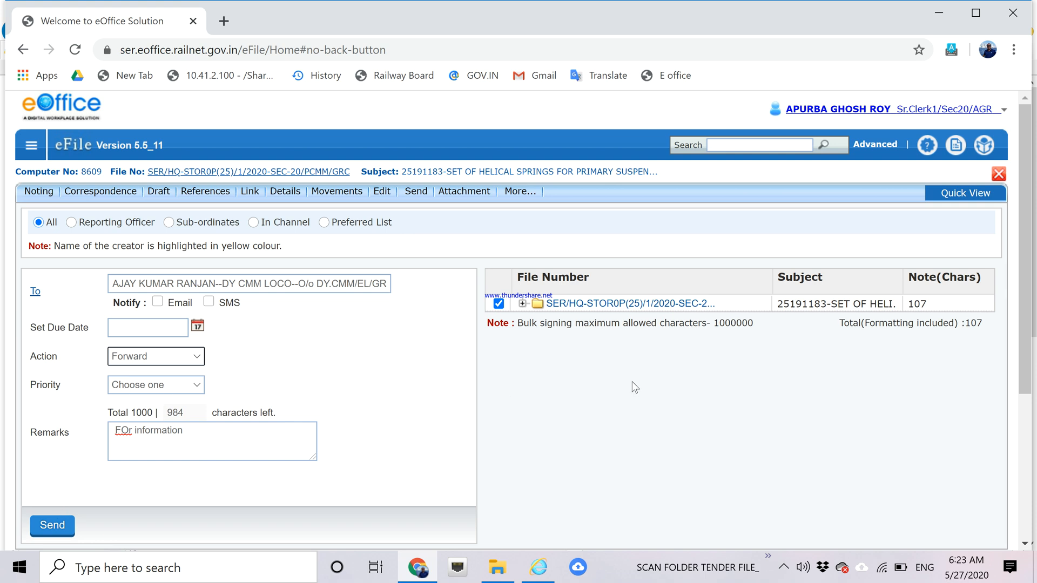
drag(1028, 216, 1028, 276)
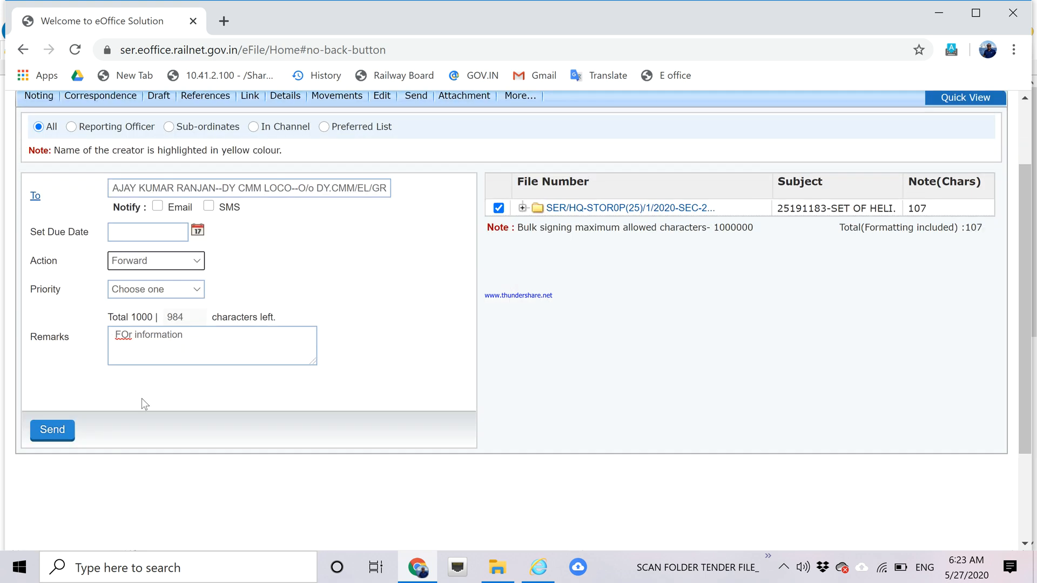
click(48, 430)
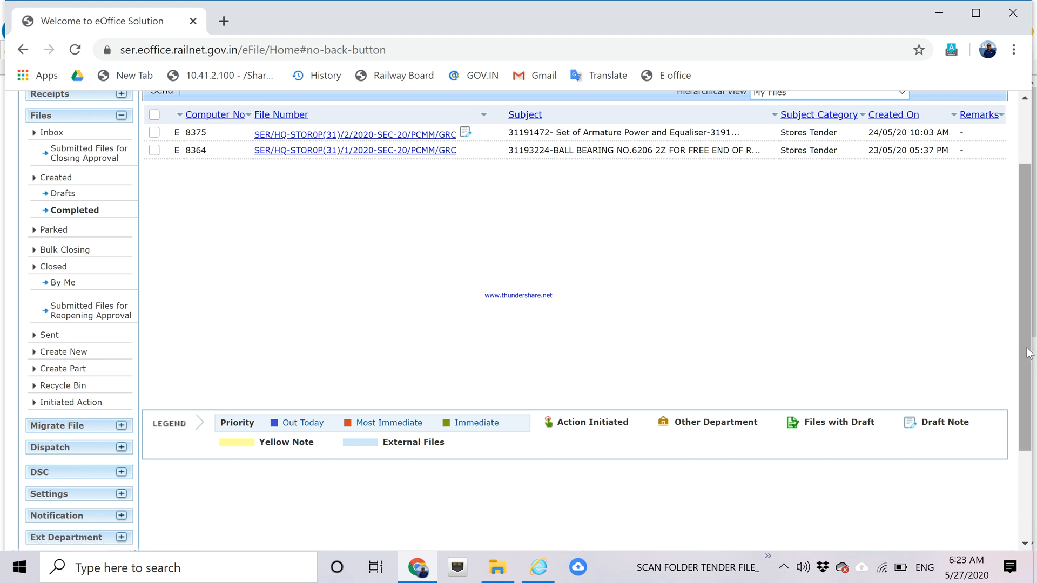
Minimize the Internet Explorer eOffice window and bring up Windows Task Manager.
scroll(1029, 354, up, 2)
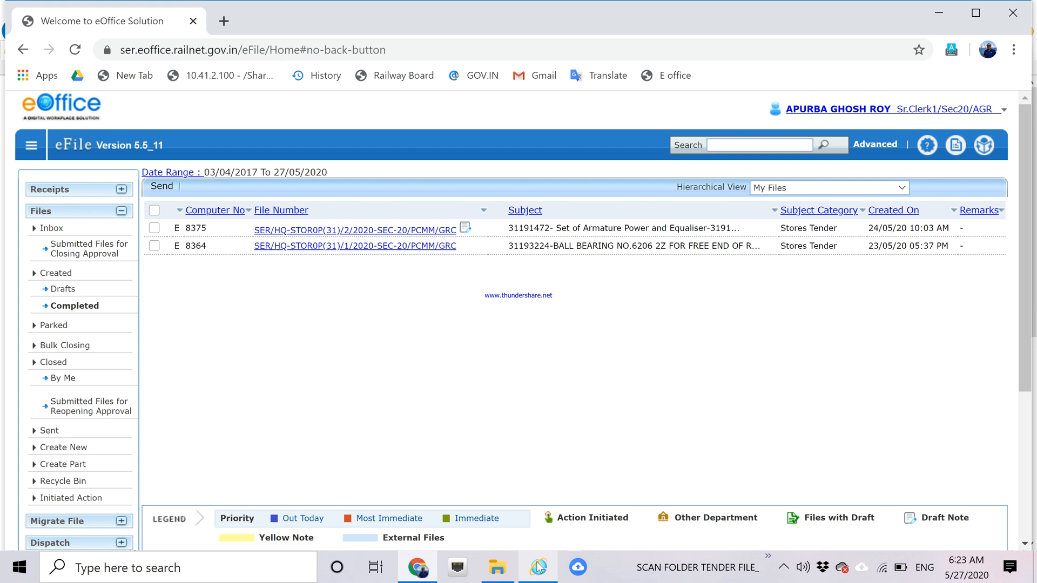
mouse_move(538, 567)
click(535, 515)
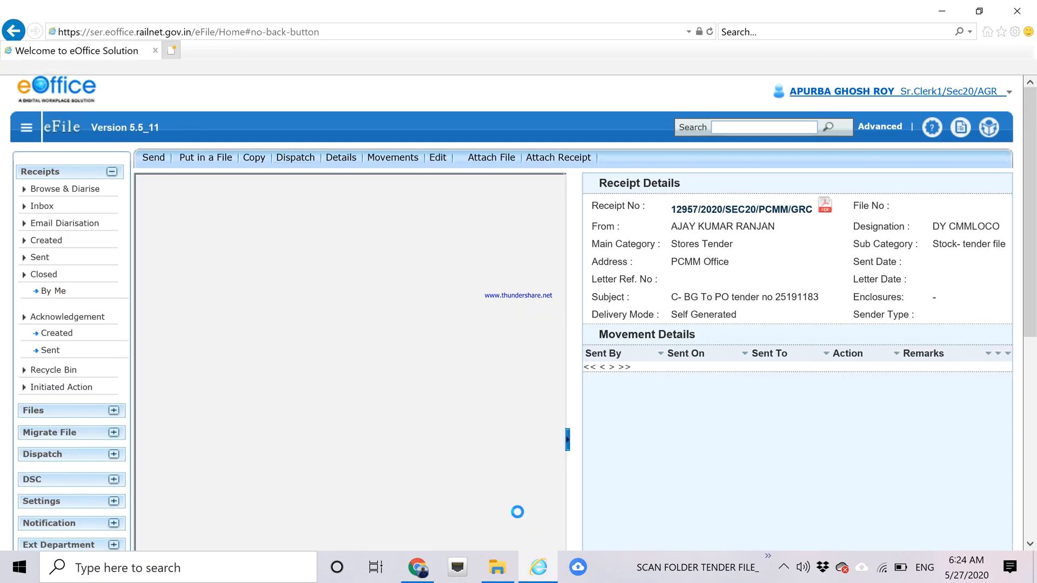
click(539, 575)
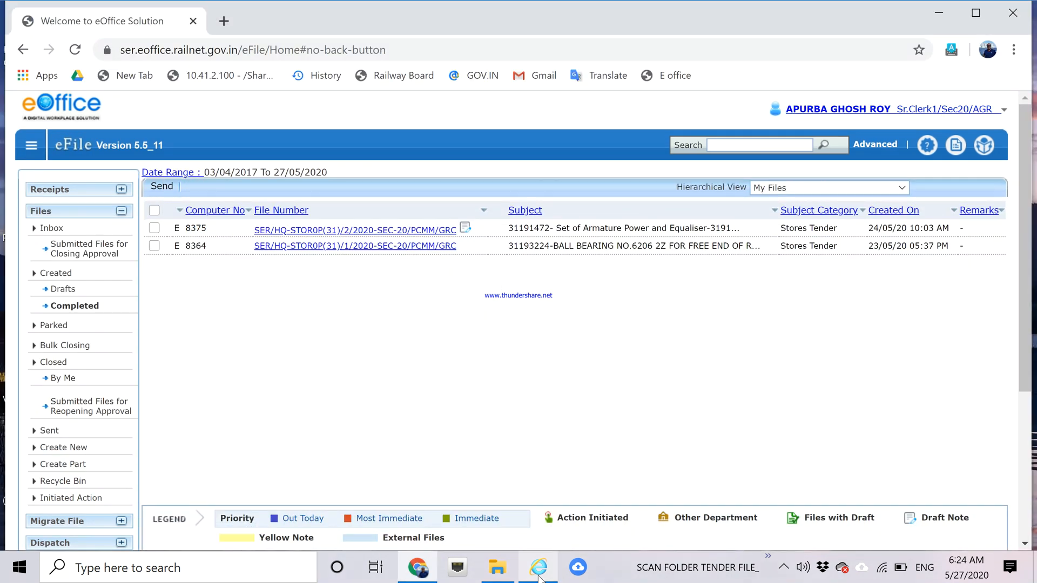
key(alt)
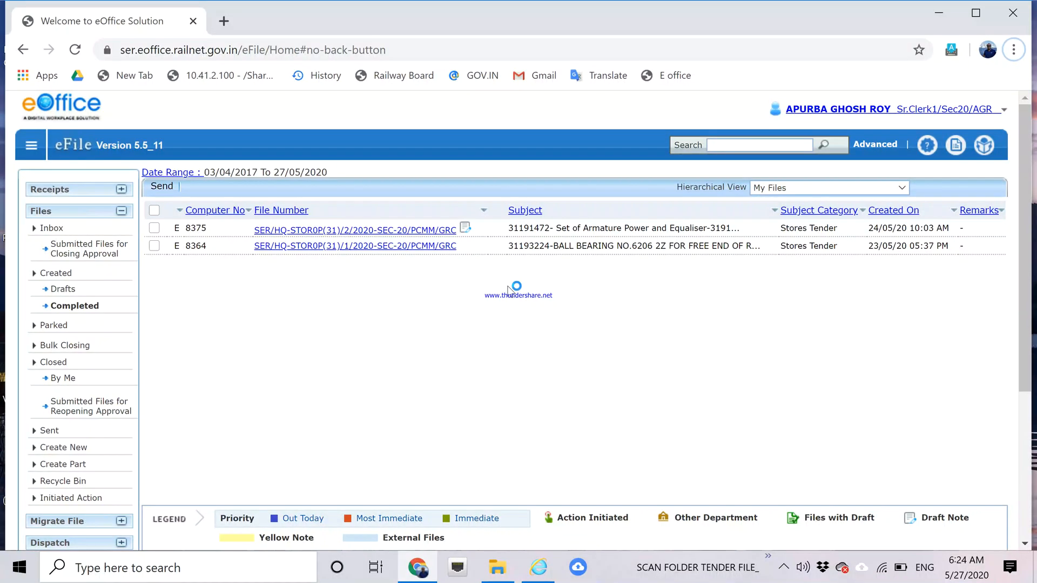
key(ctrl+shift+Escape)
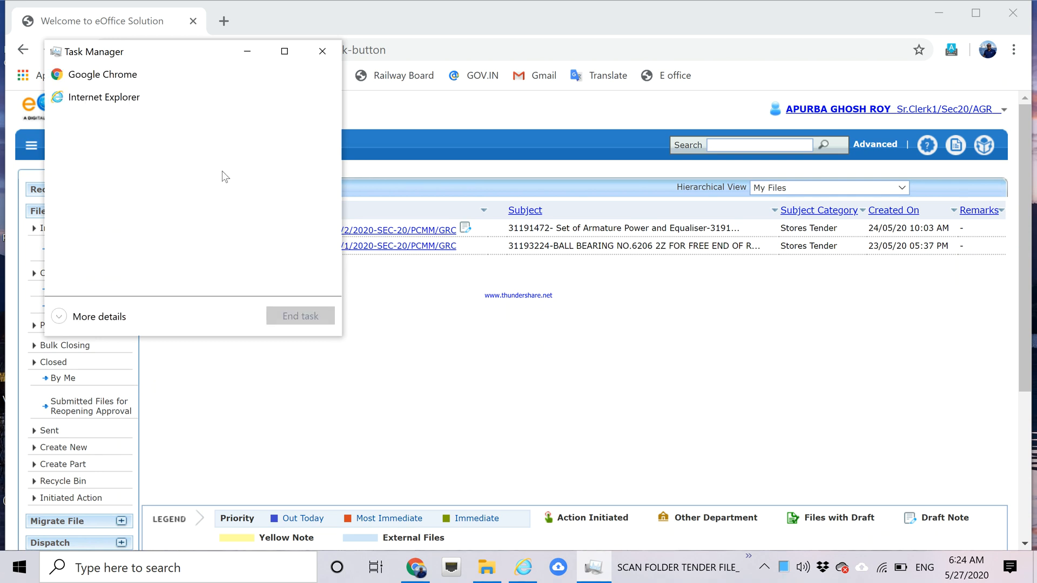
End the Internet Explorer task in Task Manager, then close Task Manager.
click(102, 99)
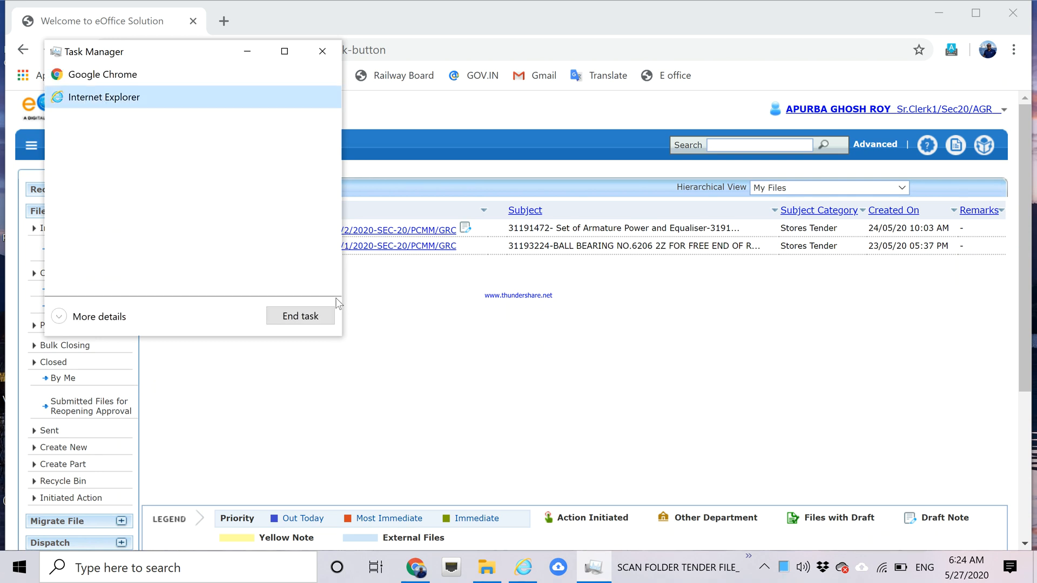
click(316, 317)
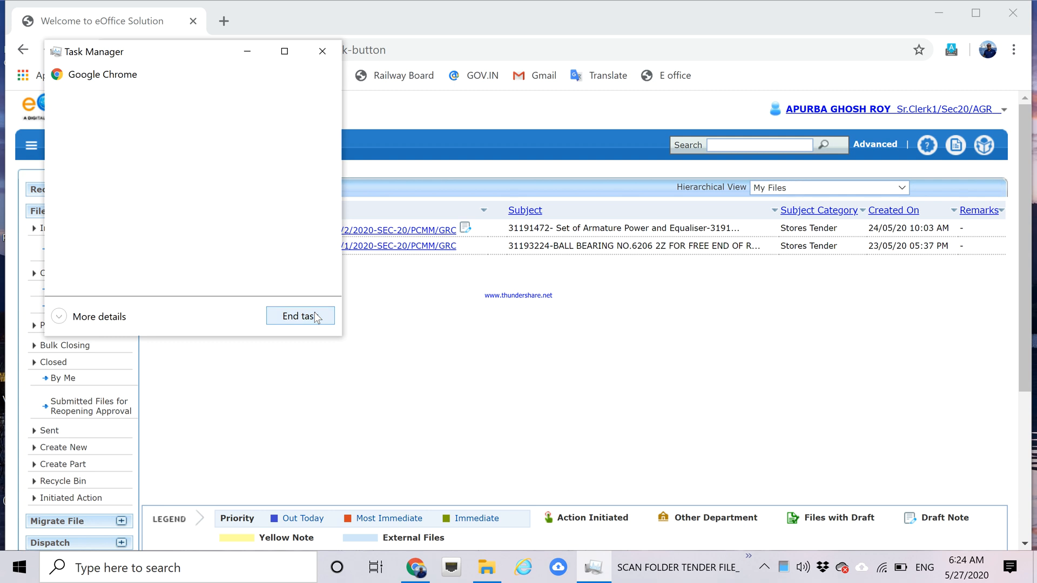
click(322, 51)
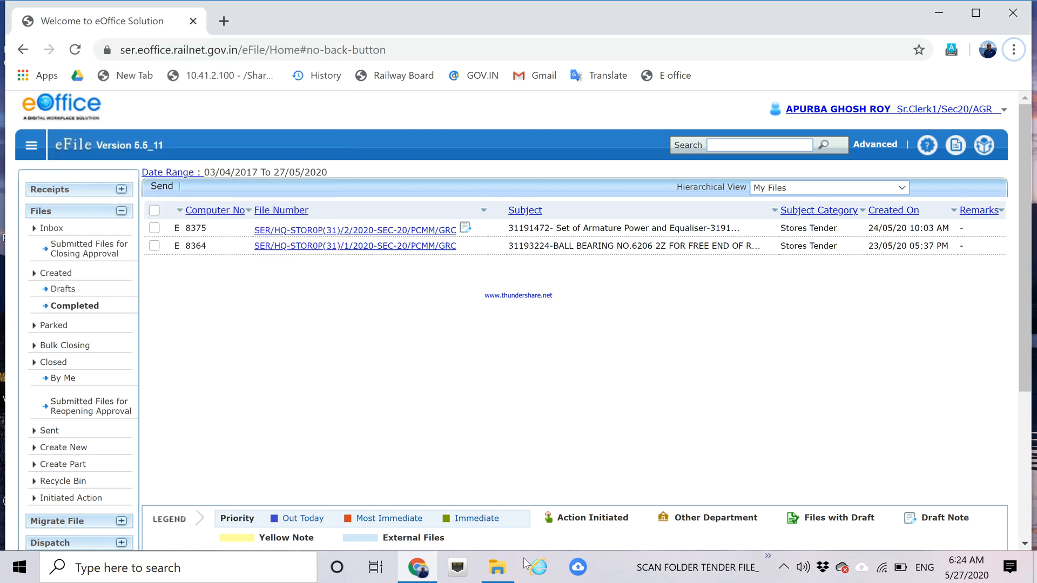
Relaunch Internet Explorer on the IREPS homepage, maximized, with its notice popups dismissed.
click(540, 572)
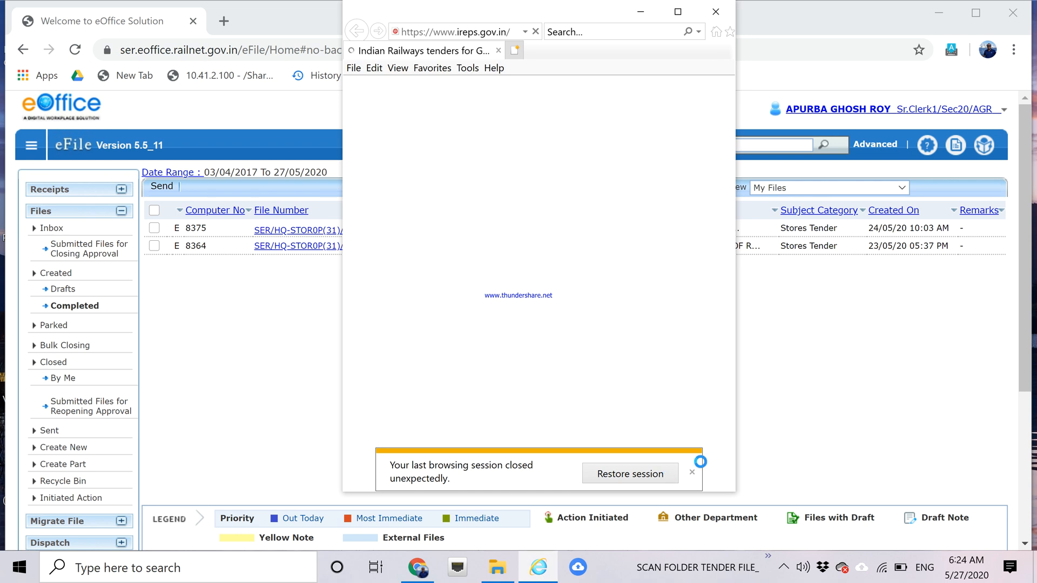
click(692, 473)
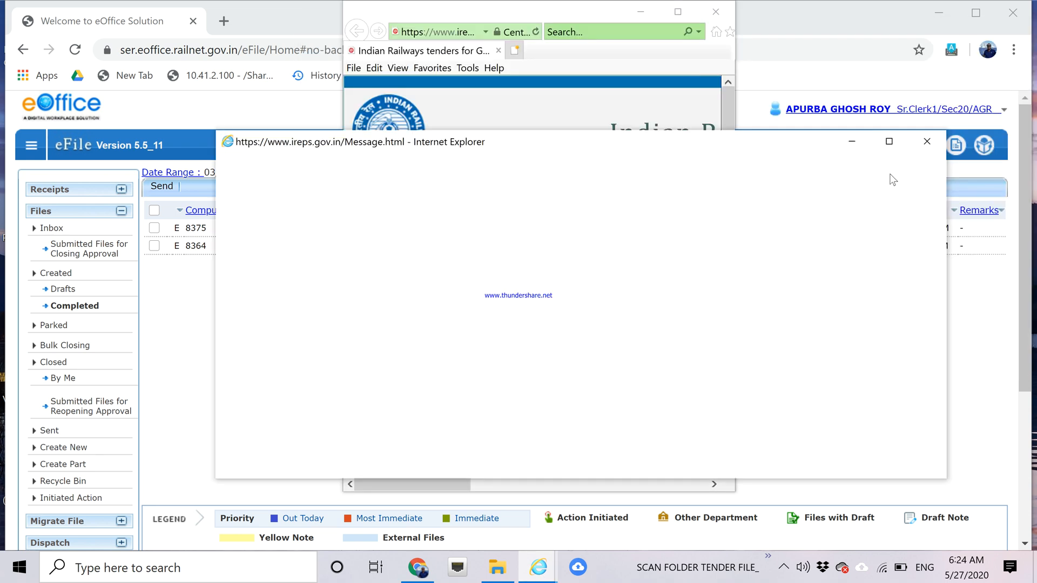
click(926, 142)
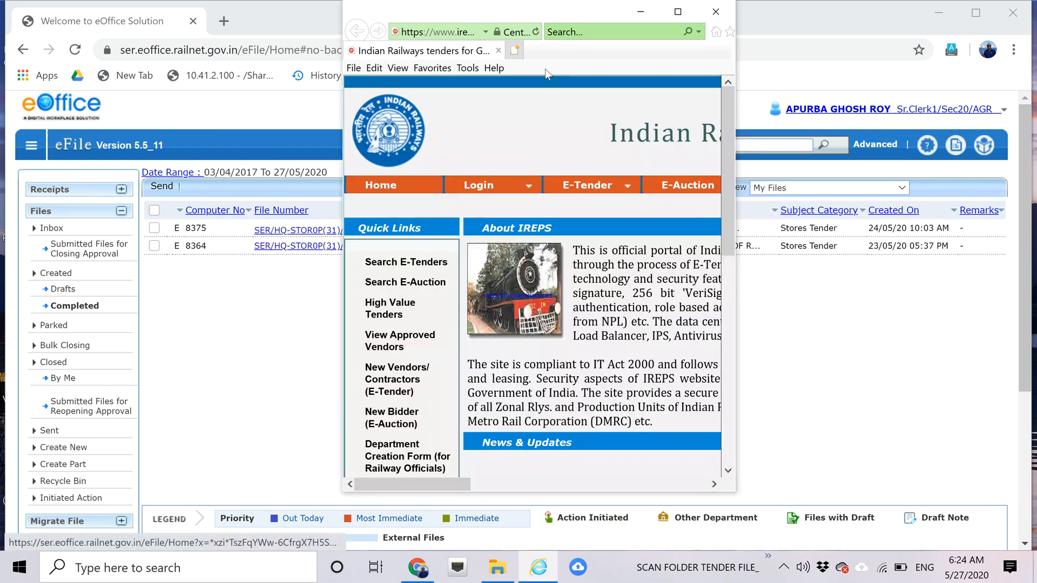
click(484, 31)
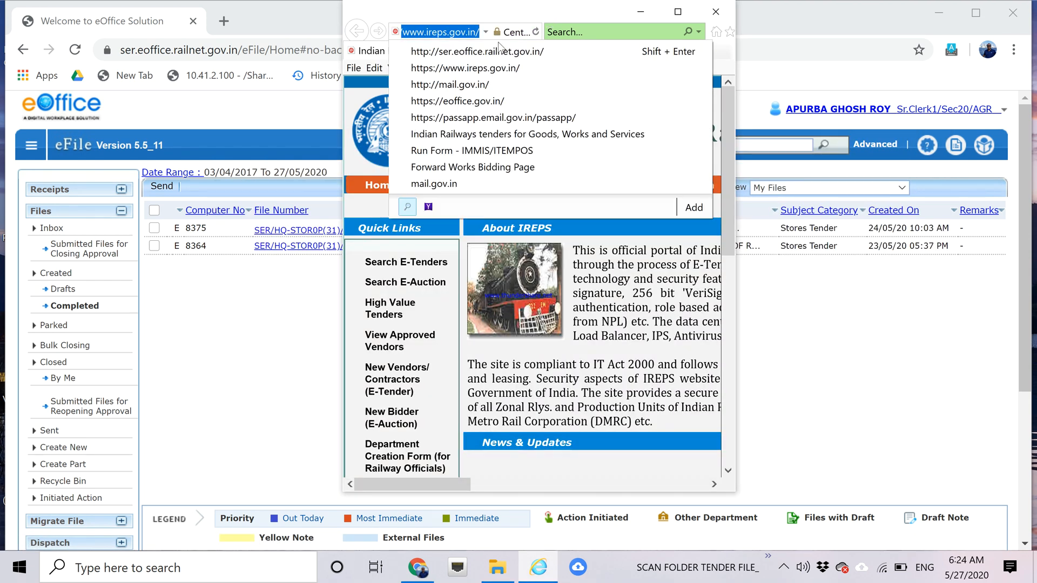
click(478, 68)
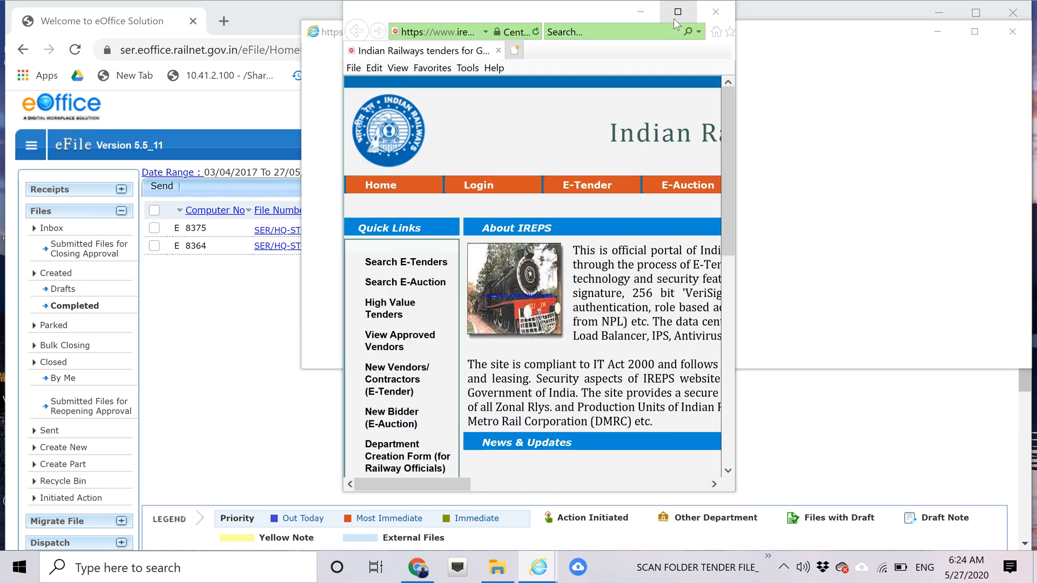
click(673, 18)
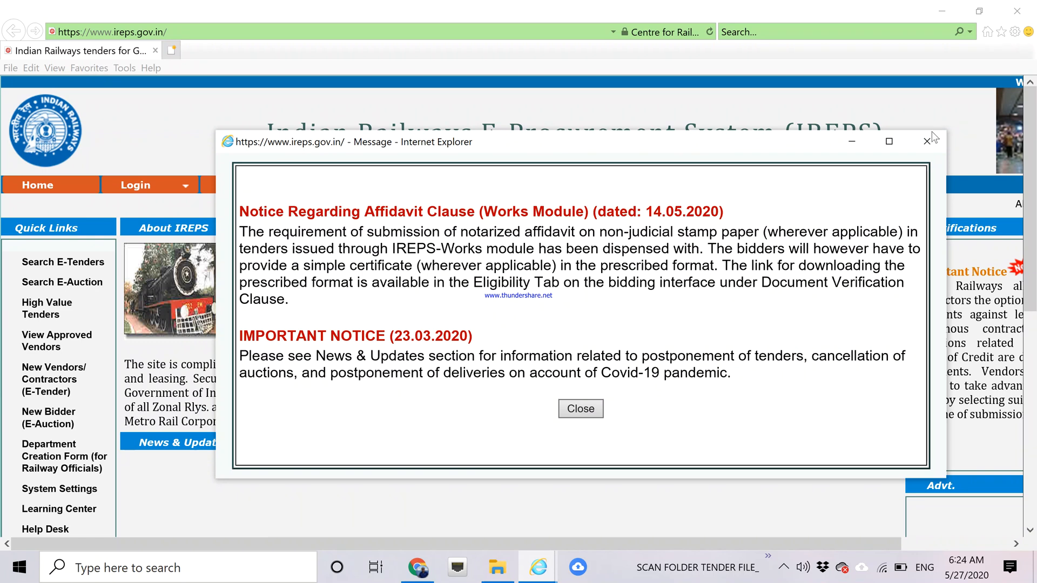
click(931, 141)
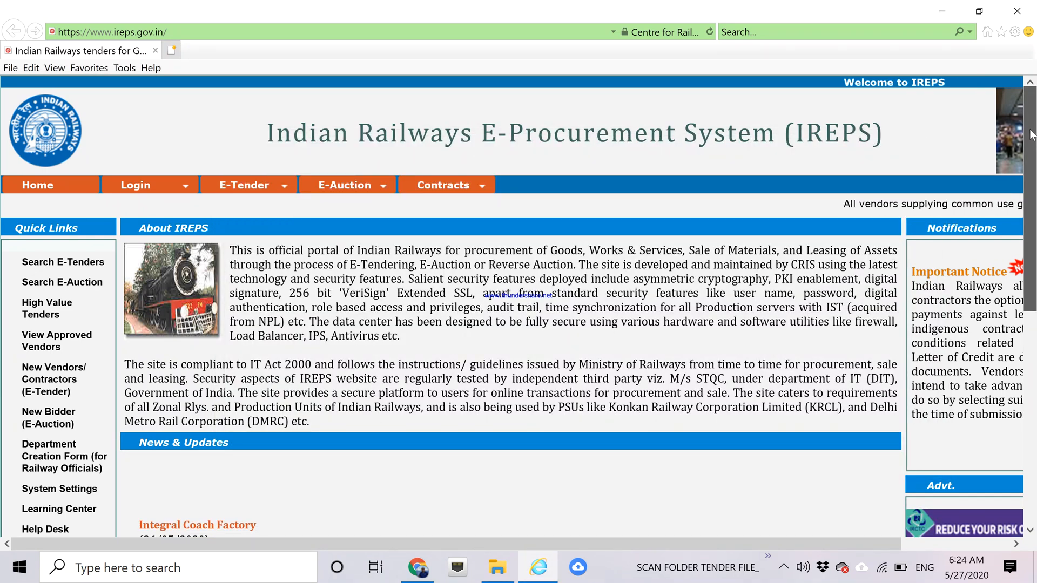
click(171, 188)
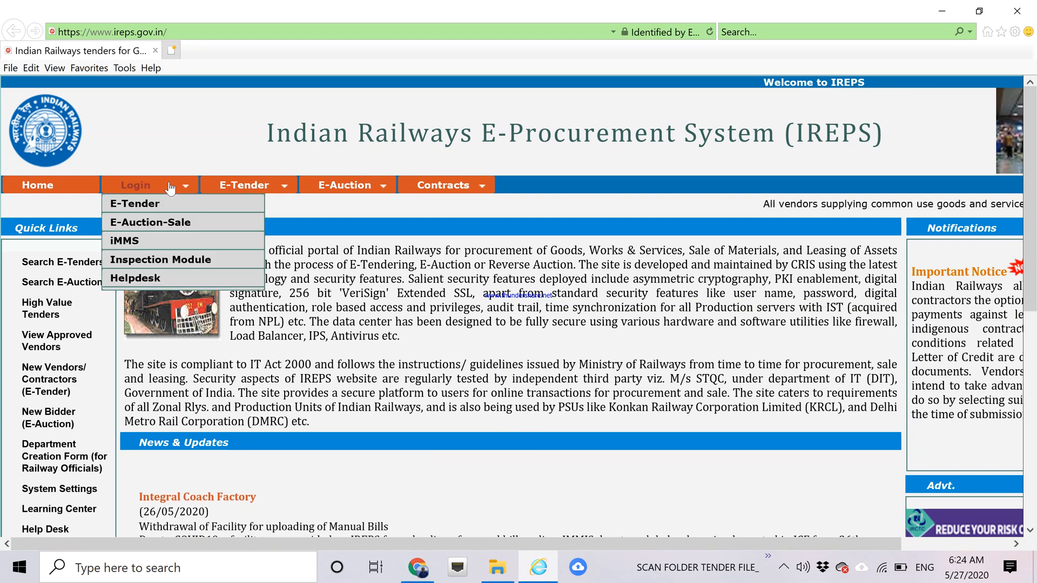
click(612, 34)
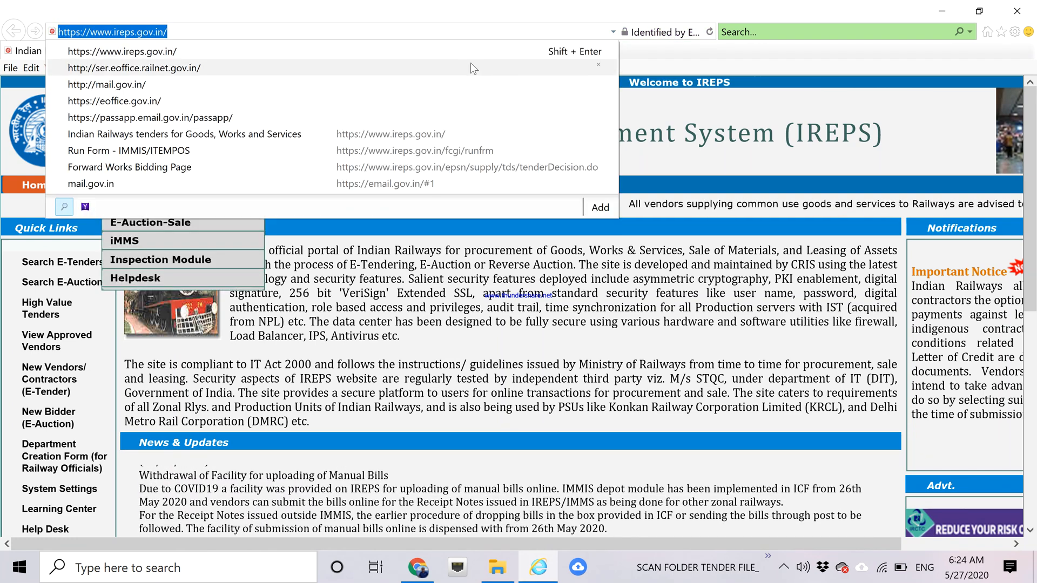
Go to the eOffice railnet site and log in with the account's login ID and password.
click(459, 64)
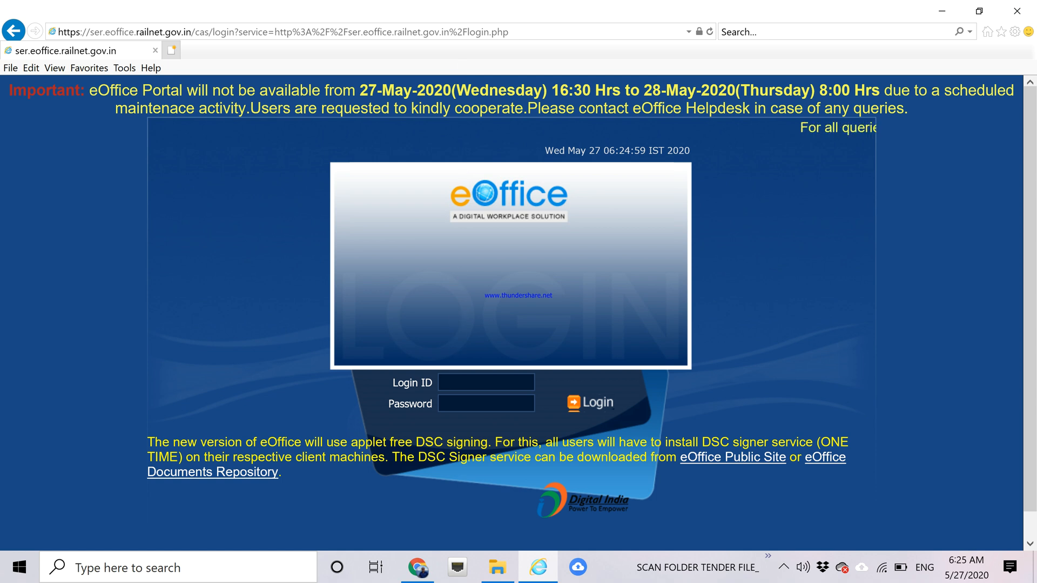
text(aj)
key(BackSpace)
key(BackSpace)
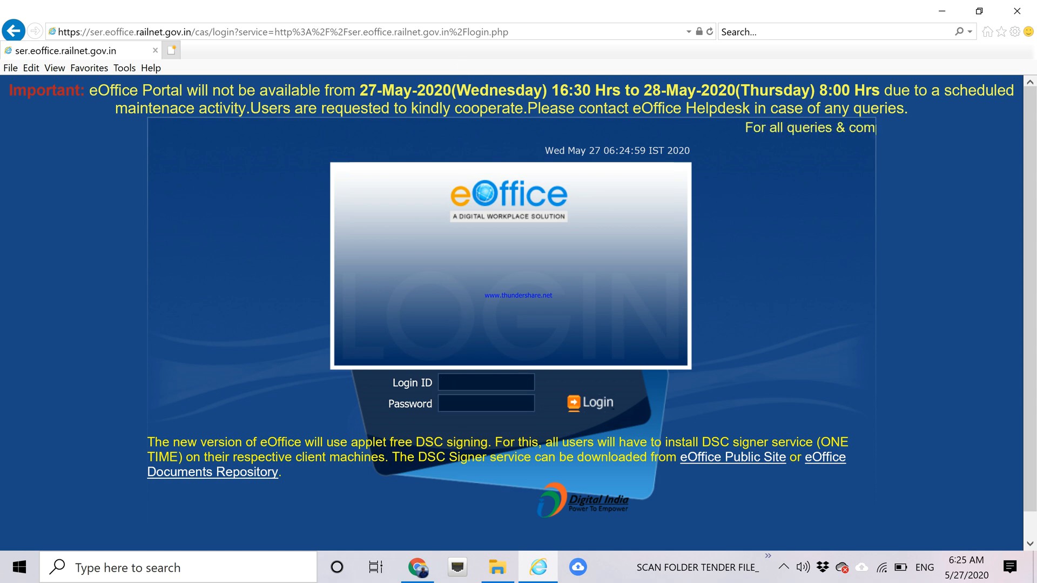
text(aj)
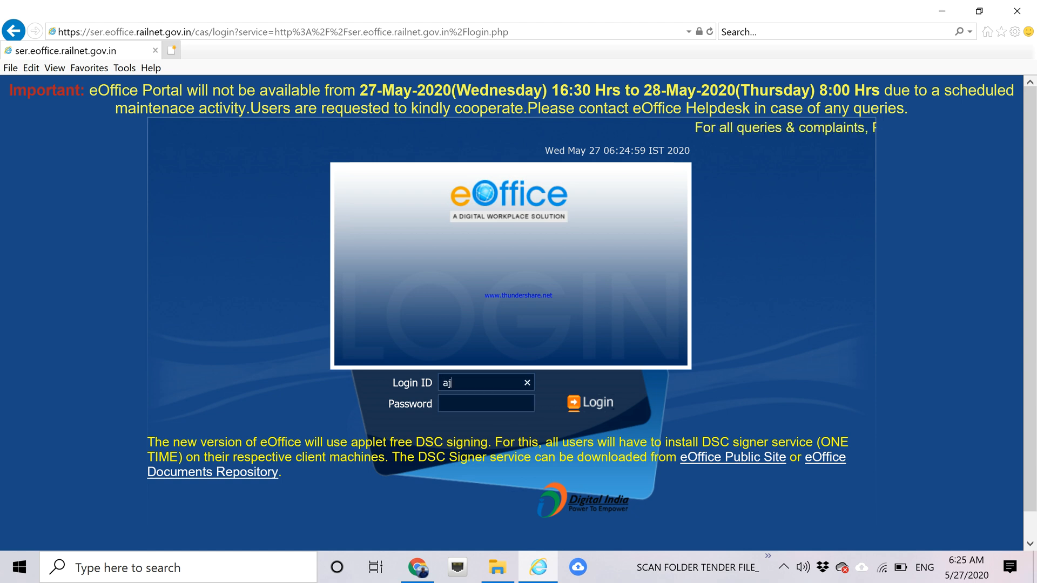
key(BackSpace)
key(BackSpace)
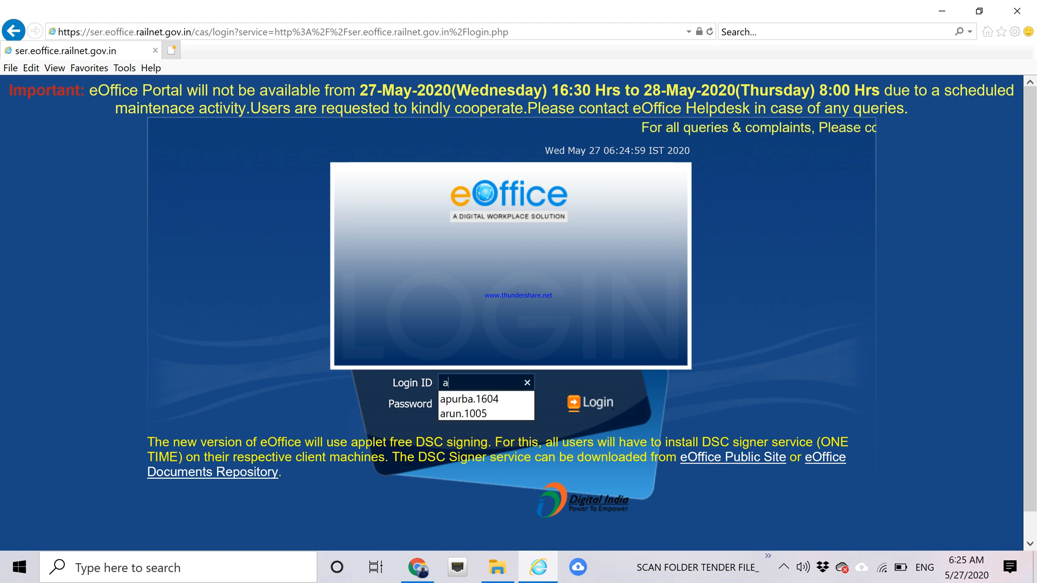
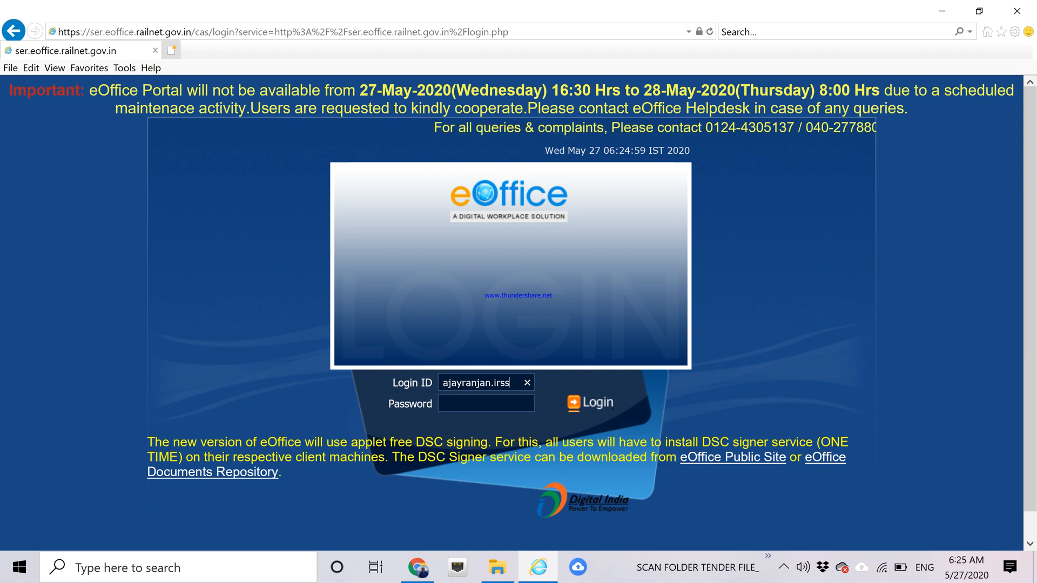
key(Tab)
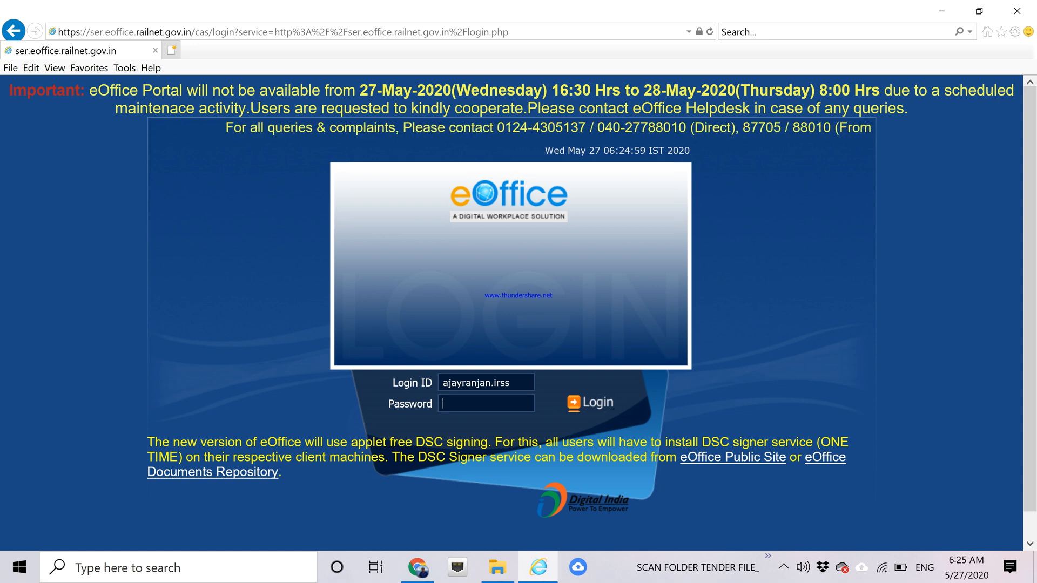
text(••••••)
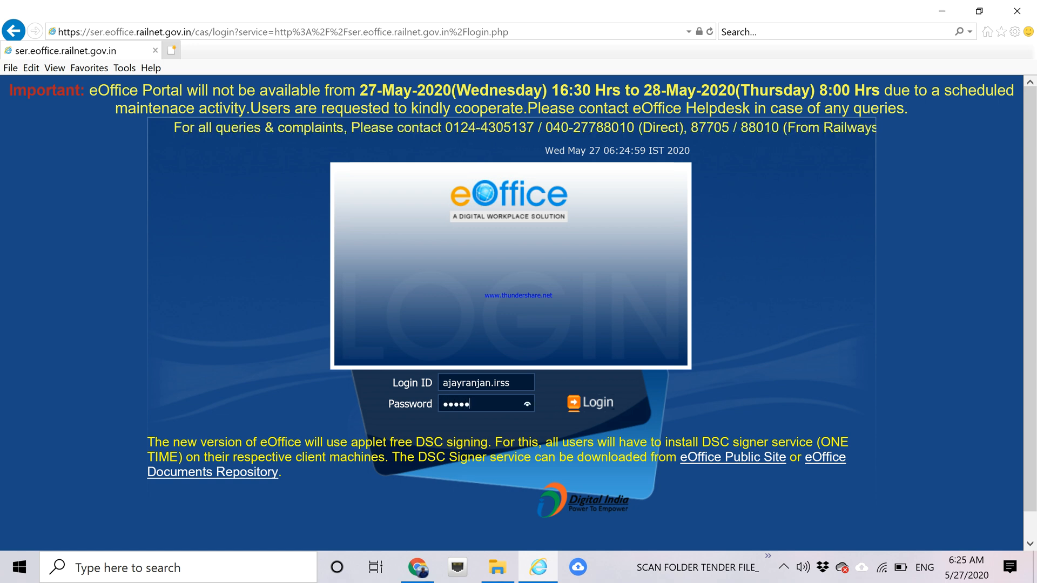
text(•••••)
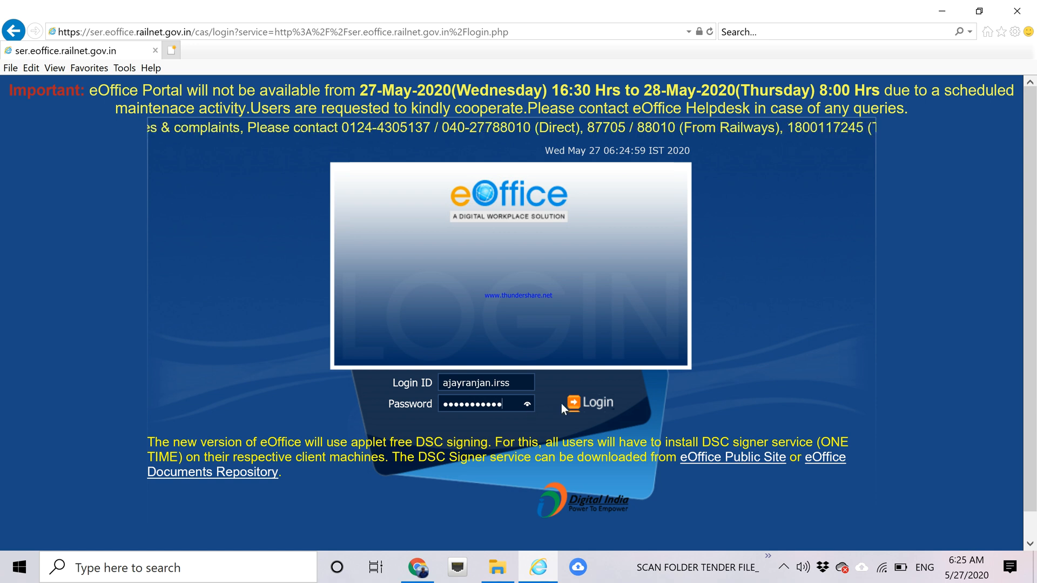
click(594, 405)
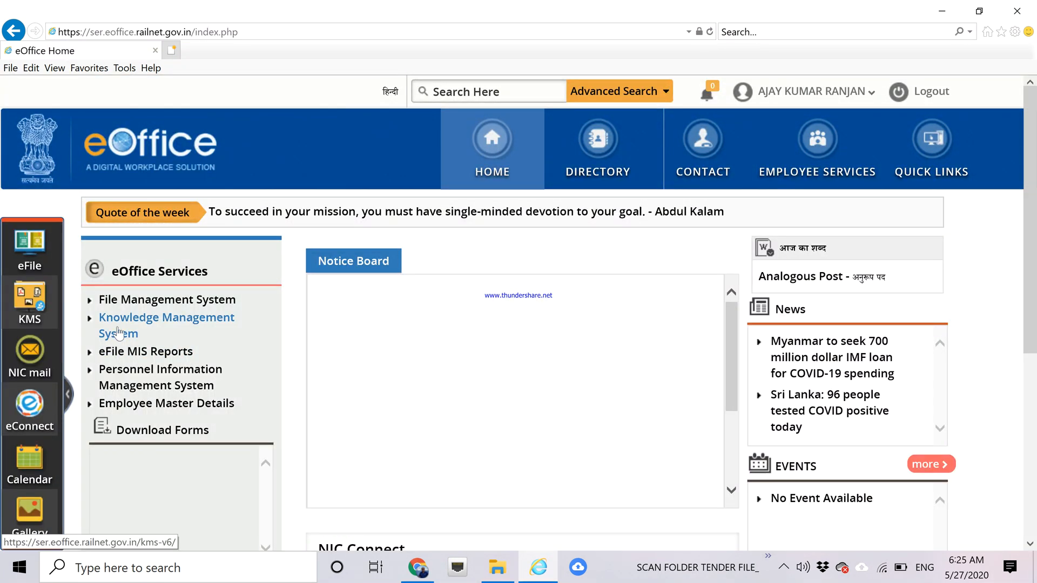
Open file 8609 from the File Management System Inbox.
click(119, 306)
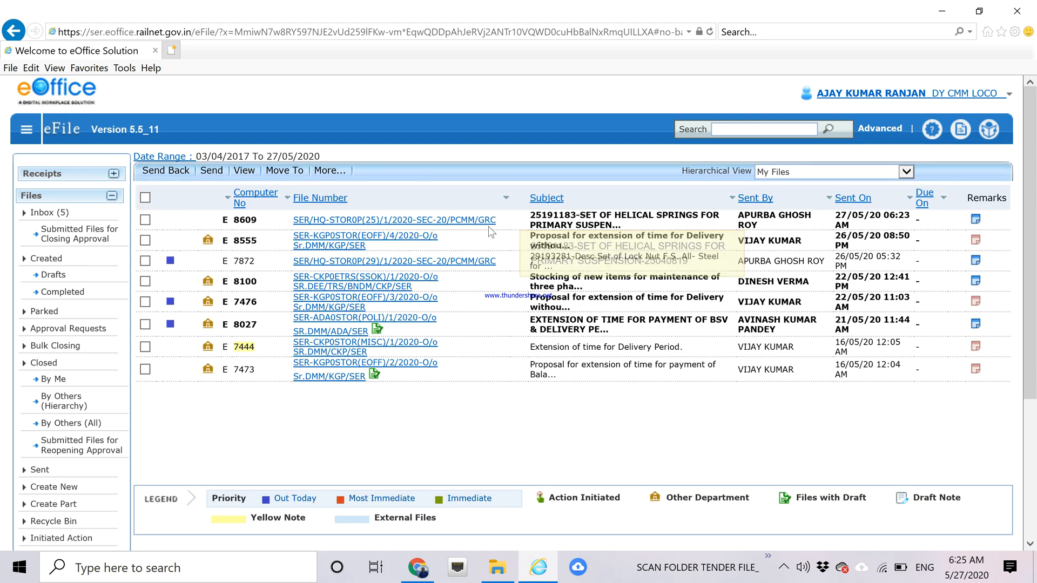
click(404, 223)
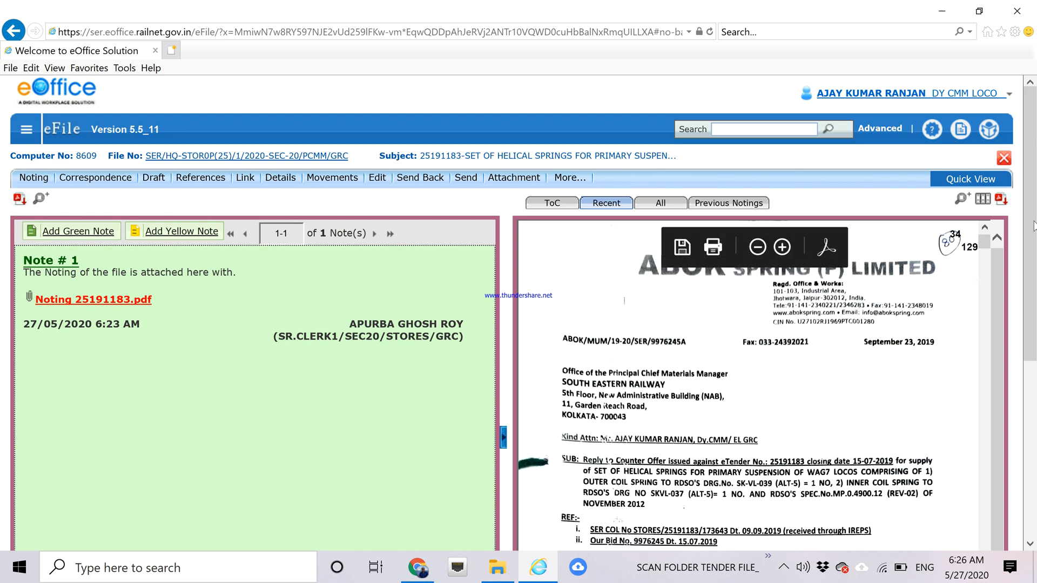
Read through the ABOK Spring letter, then switch file 8609's correspondence view to All.
scroll(1032, 319, down, 3)
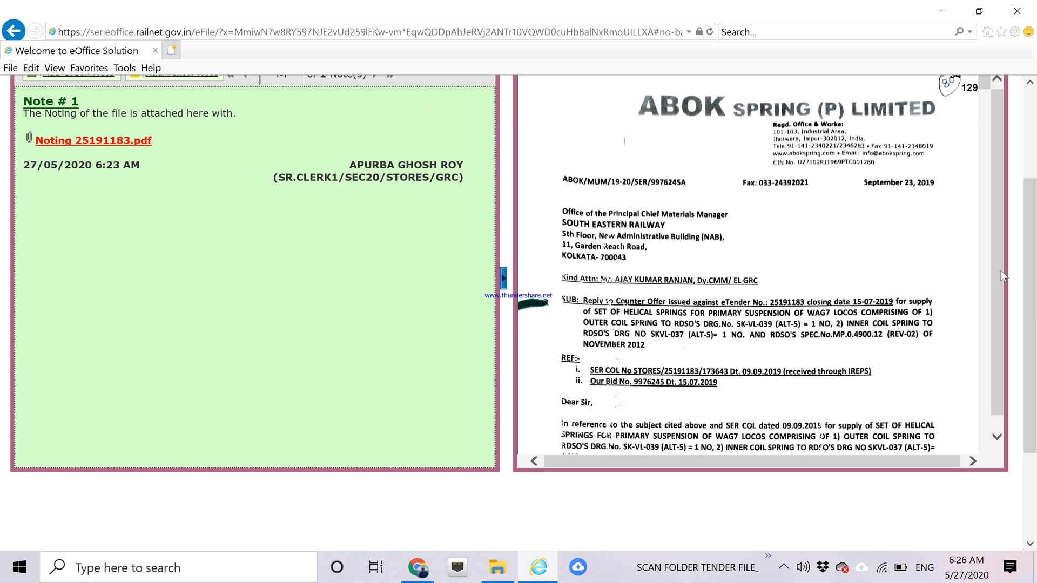
drag(1001, 271, 989, 182)
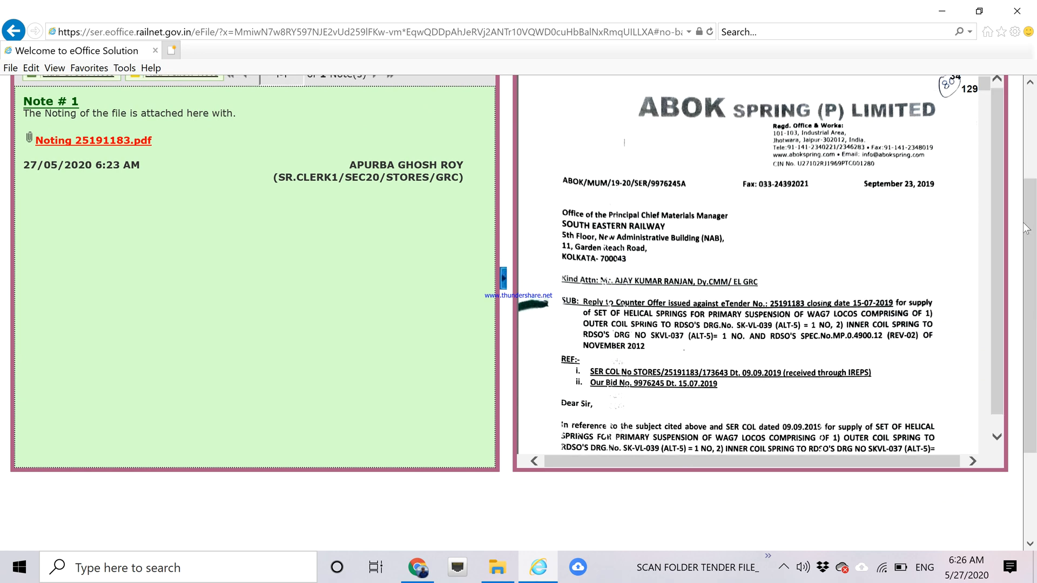
drag(1029, 227, 1029, 184)
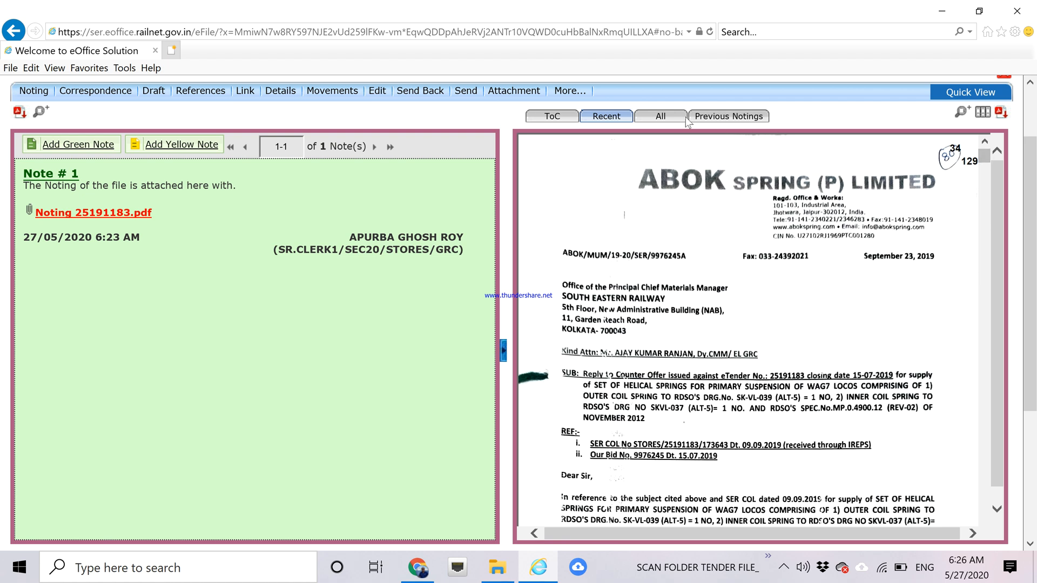
click(655, 119)
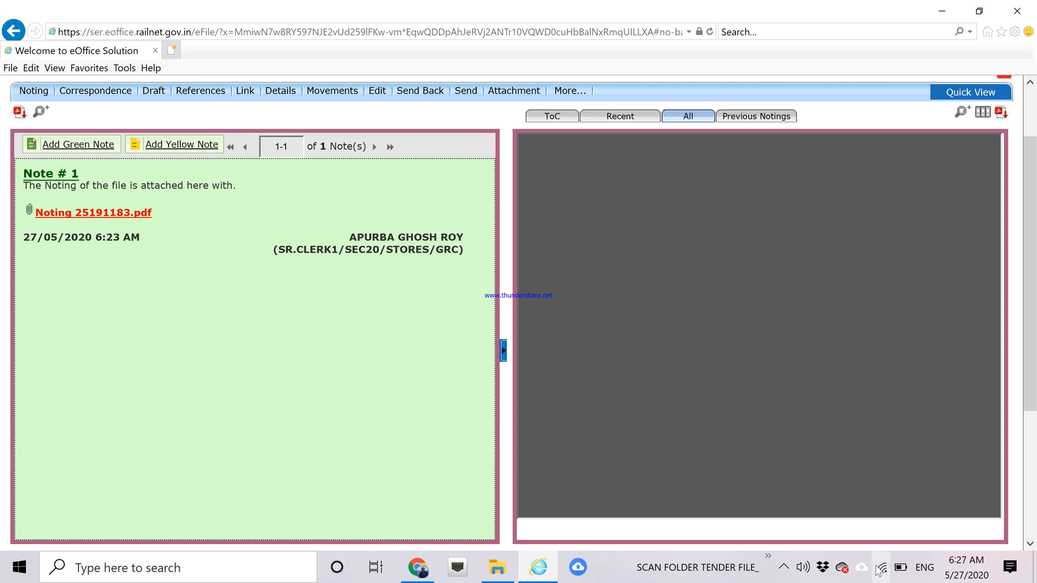
Toggle between the two eOffice windows, ending with Chrome's eFile Completed files list in front.
mouse_move(879, 571)
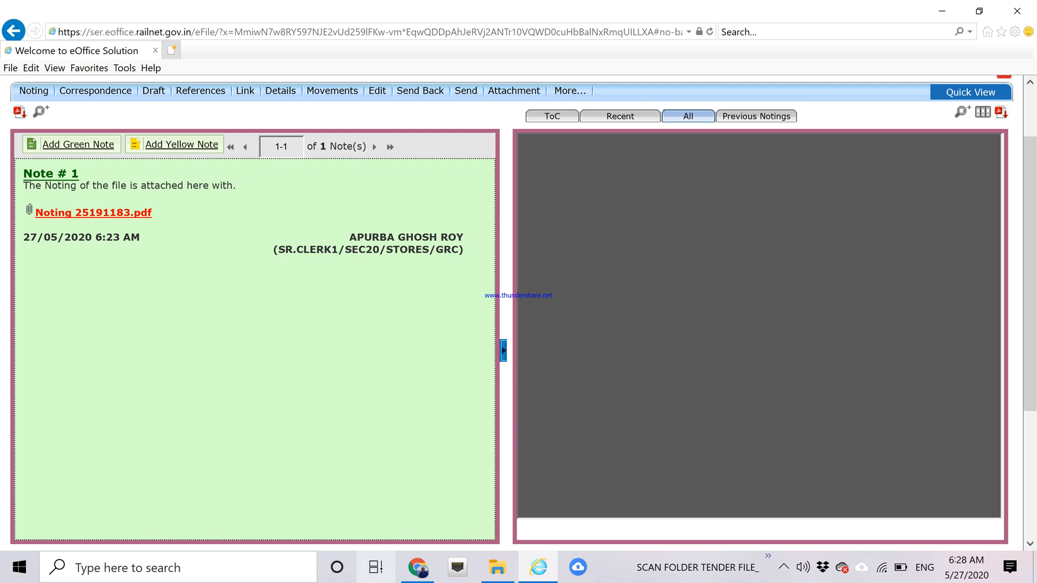
click(416, 575)
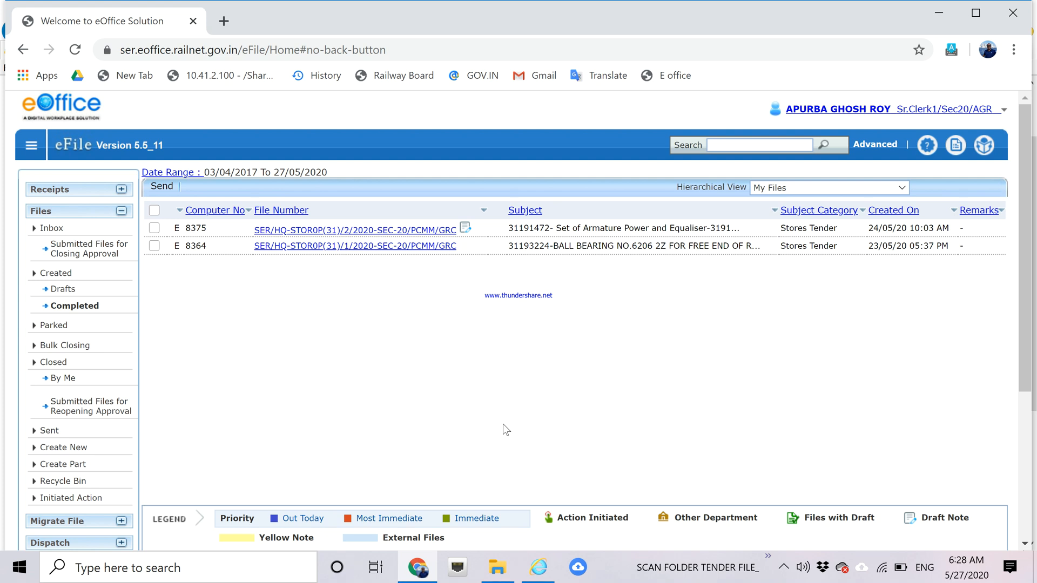
click(419, 574)
click(419, 575)
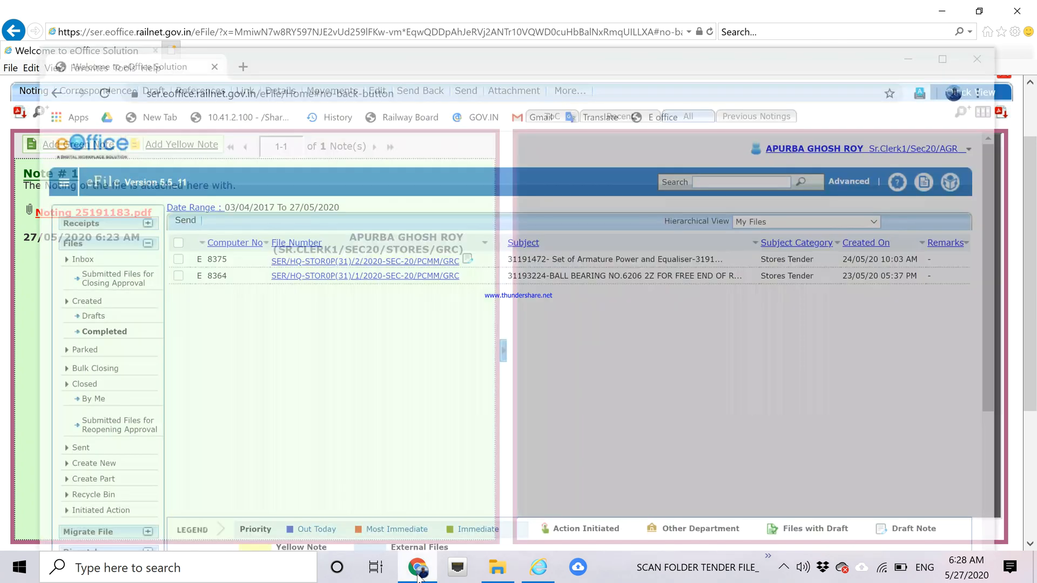
click(419, 576)
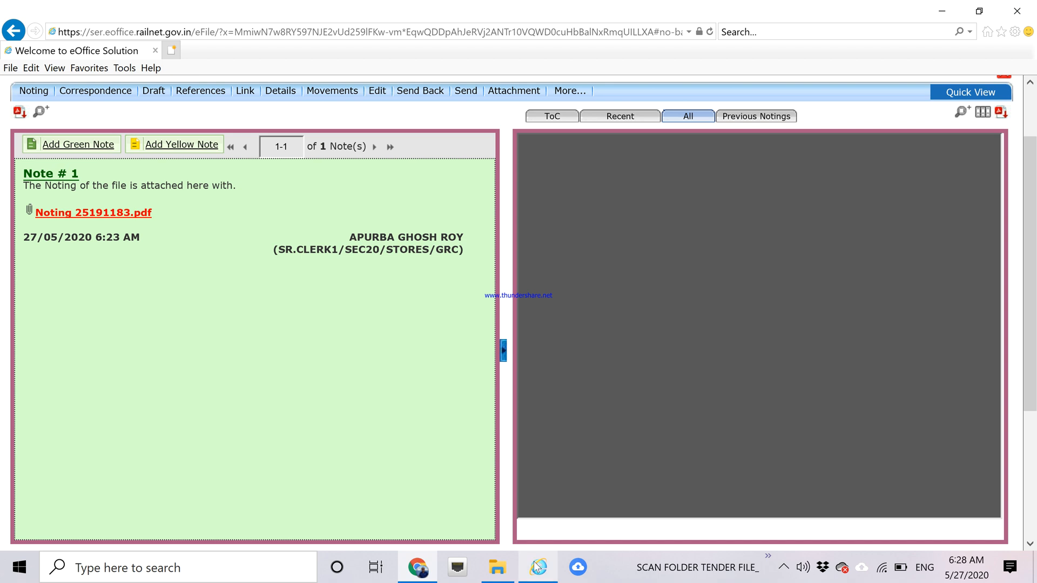
click(411, 568)
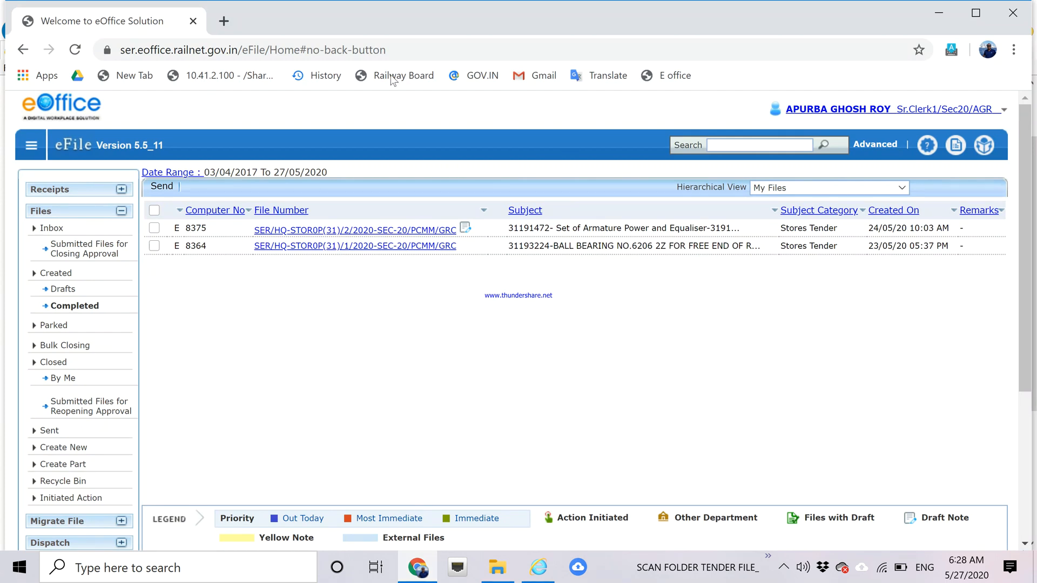
Open the eOffice portal in a new Chrome tab and log out of the current account.
click(223, 21)
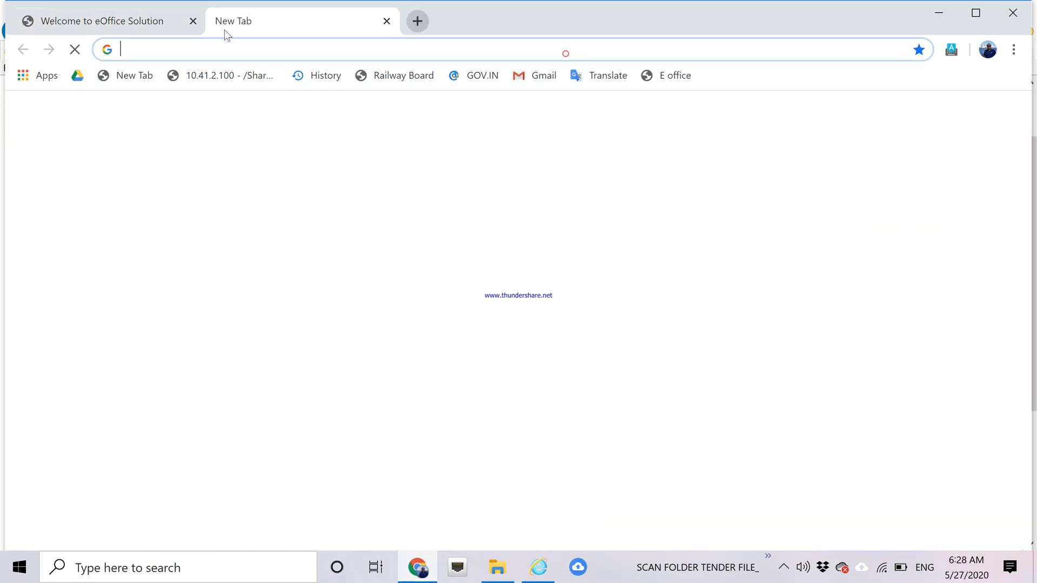
text(ser.eoffice.railnet.gov.in)
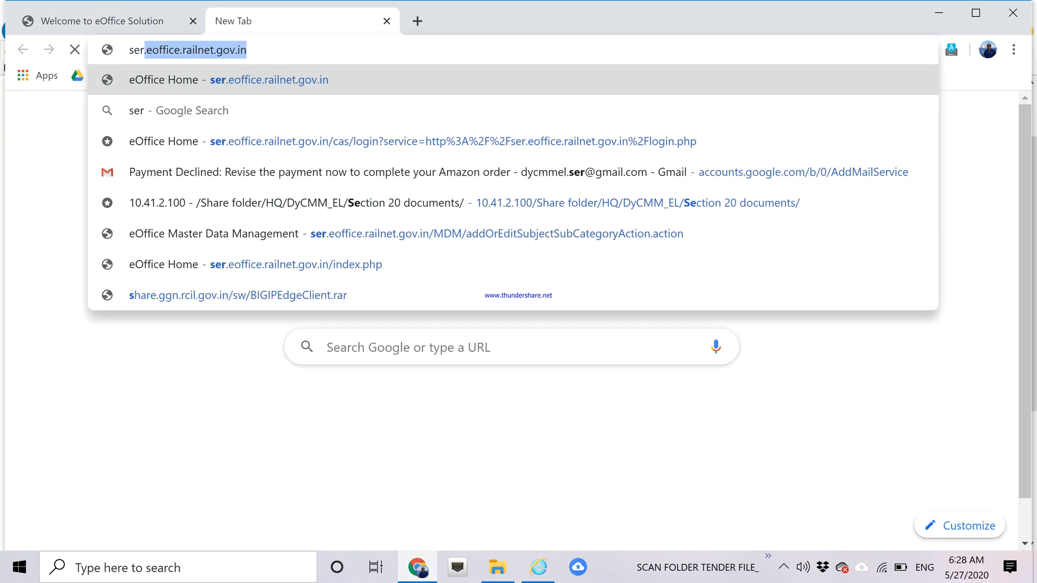
click(232, 80)
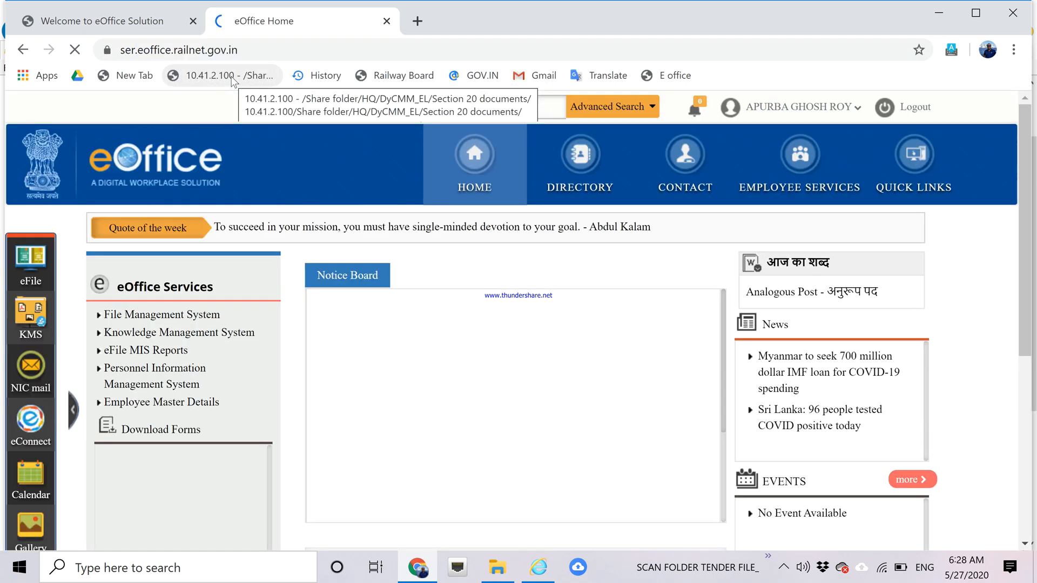
click(911, 114)
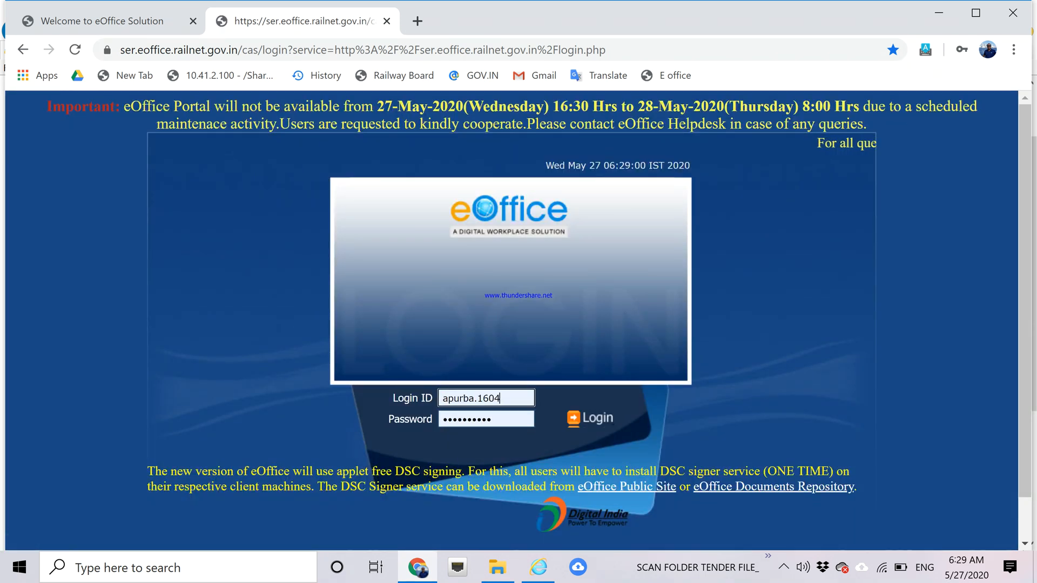
Log in with a different saved account, open eFile, and end the other session when alerted.
drag(507, 399, 395, 388)
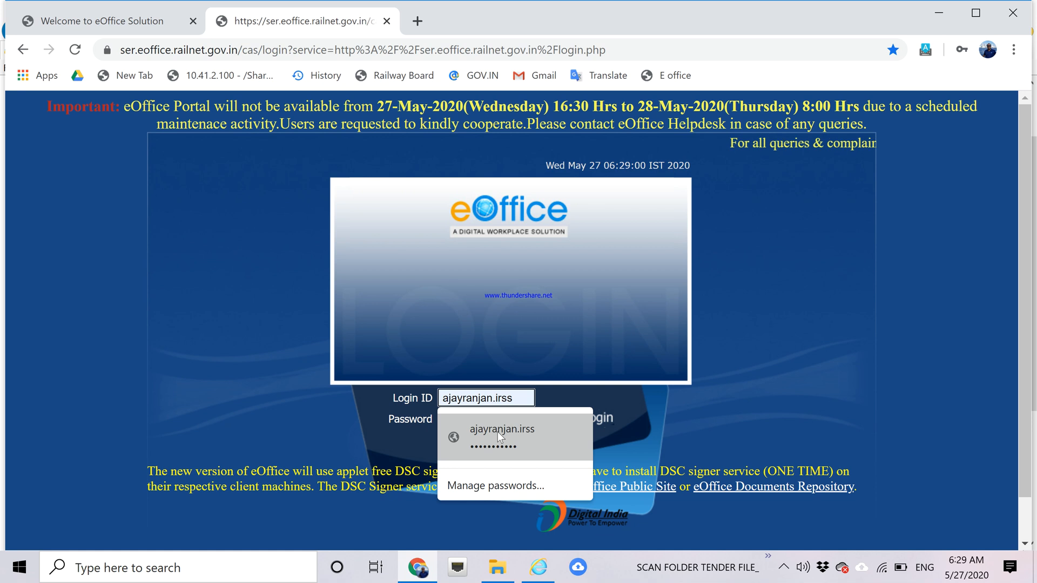
click(498, 432)
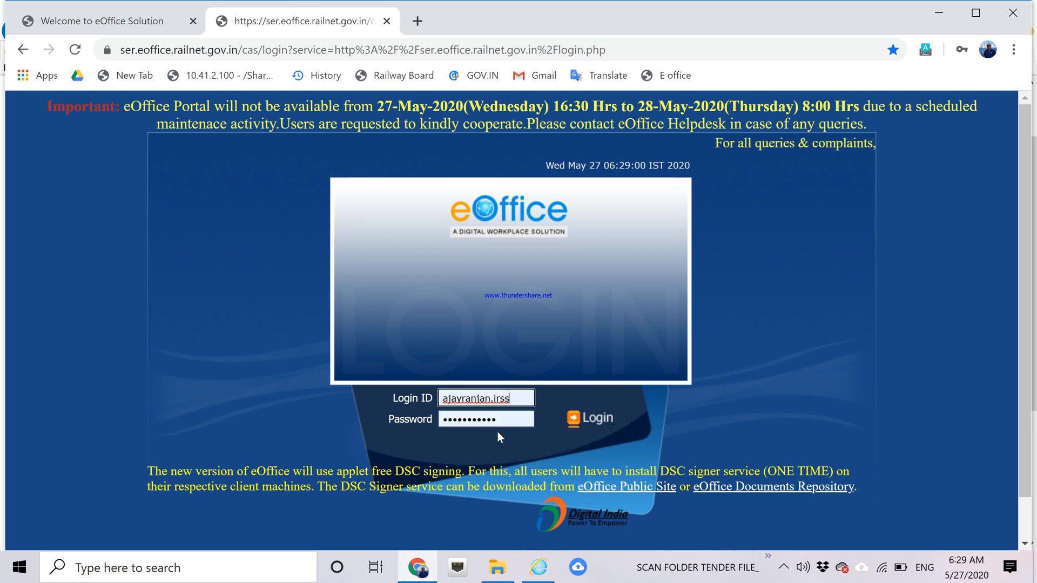
click(606, 418)
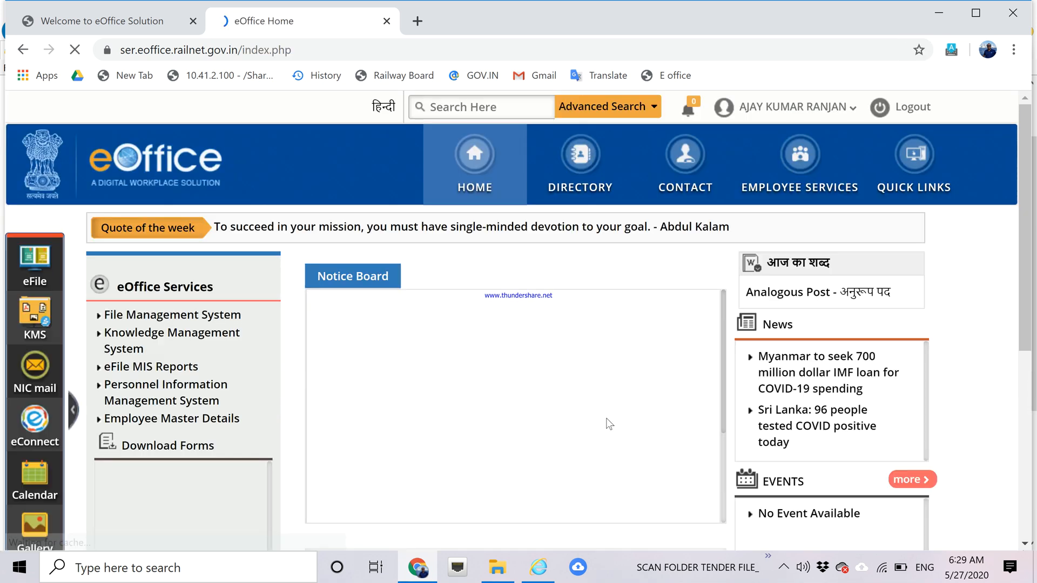
click(175, 319)
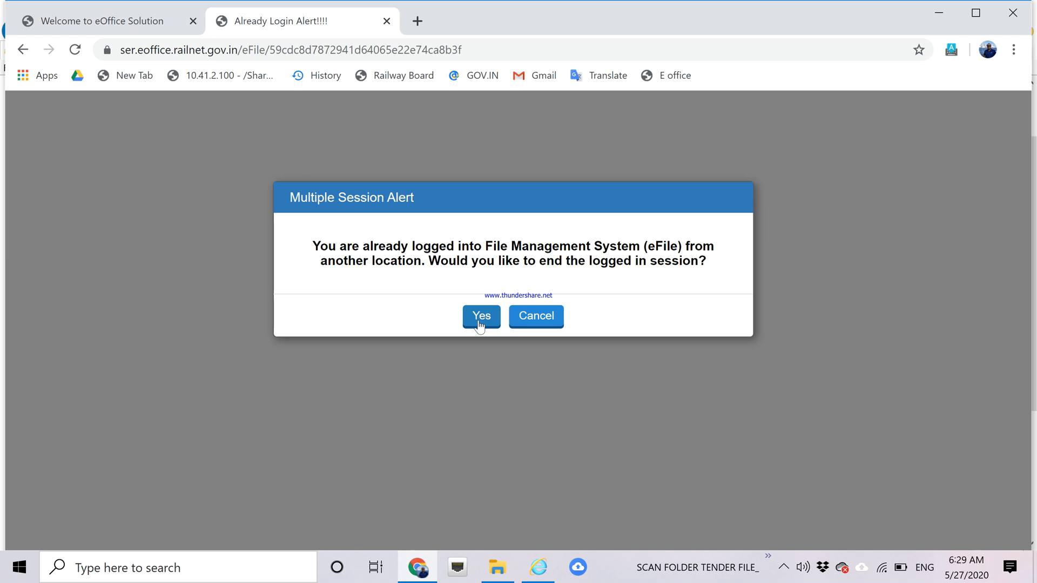
click(479, 324)
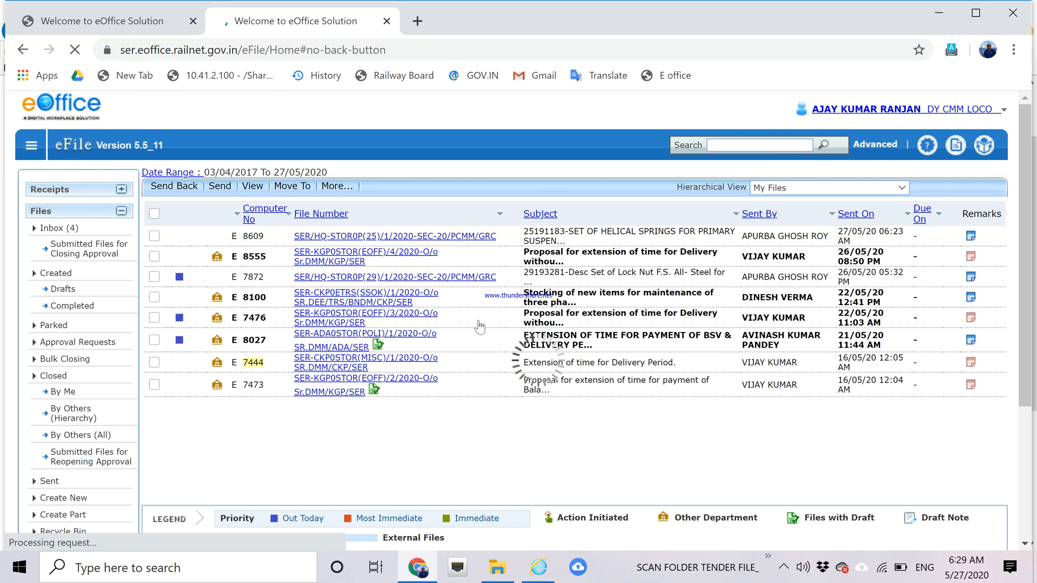
Open file 8609 from the inbox and list its three correspondences under ToC.
click(428, 238)
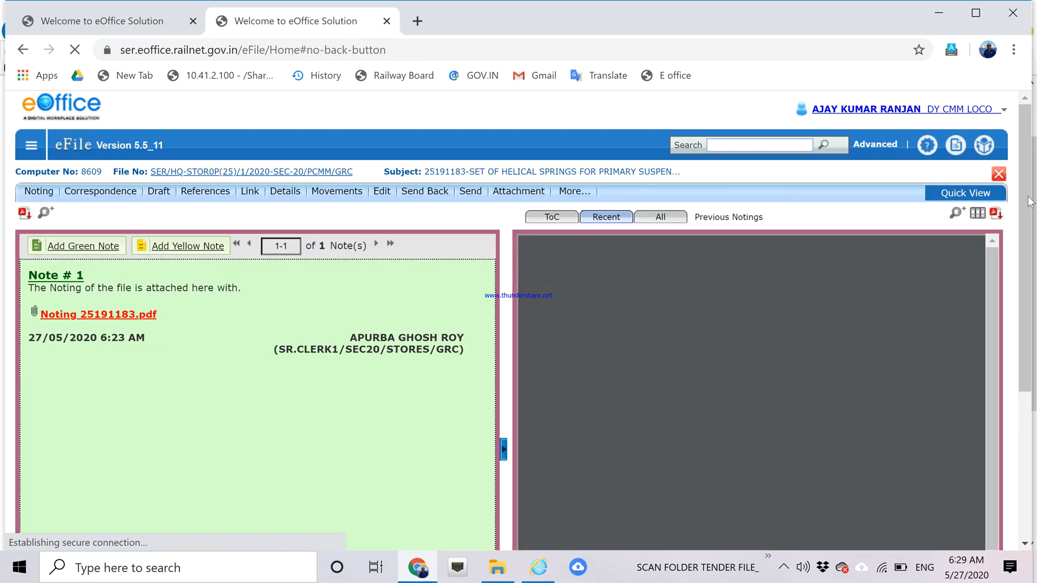
scroll(1029, 193, down, 2)
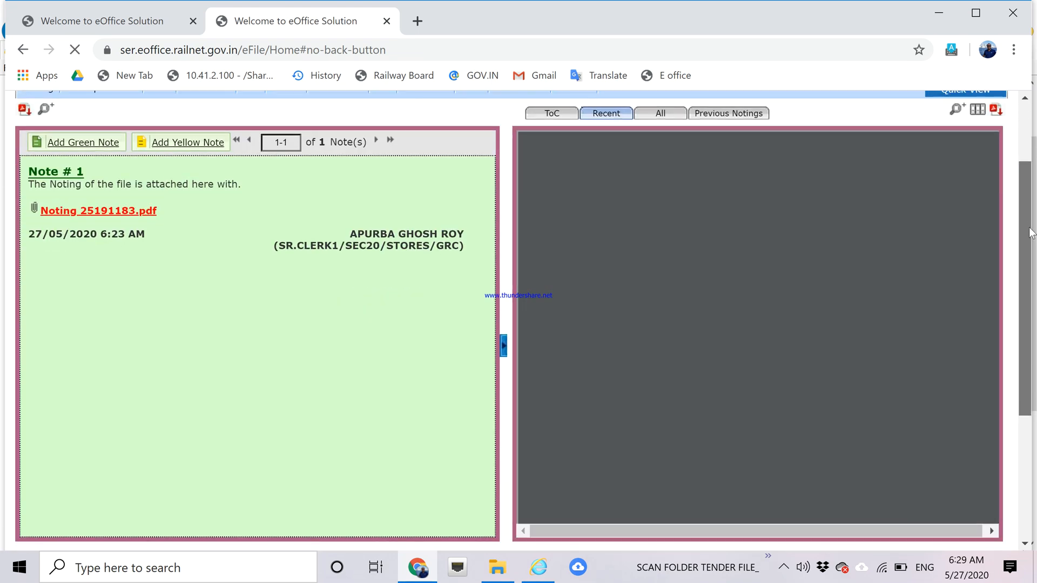
drag(1034, 229, 1033, 210)
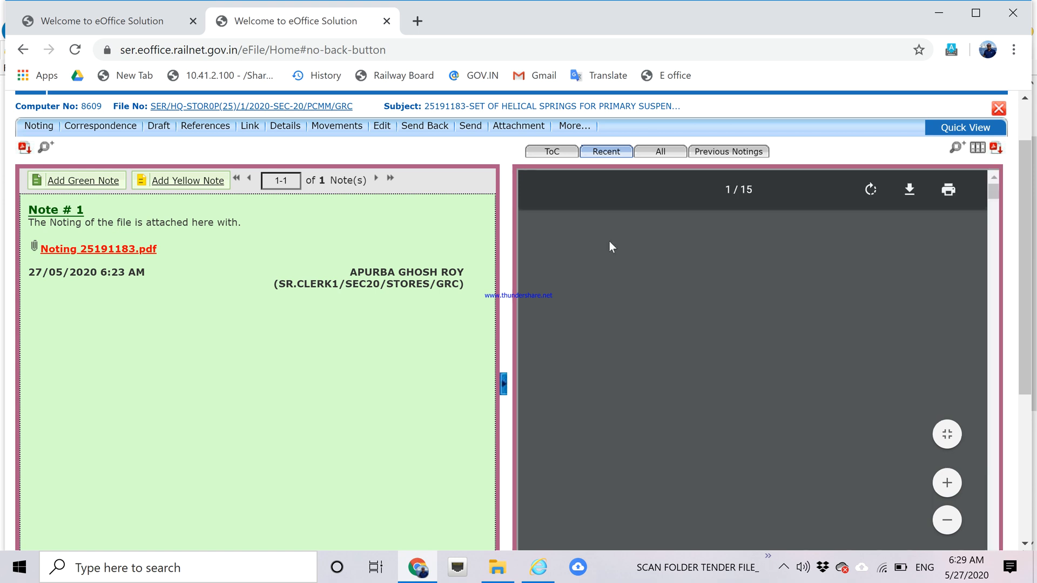
click(556, 155)
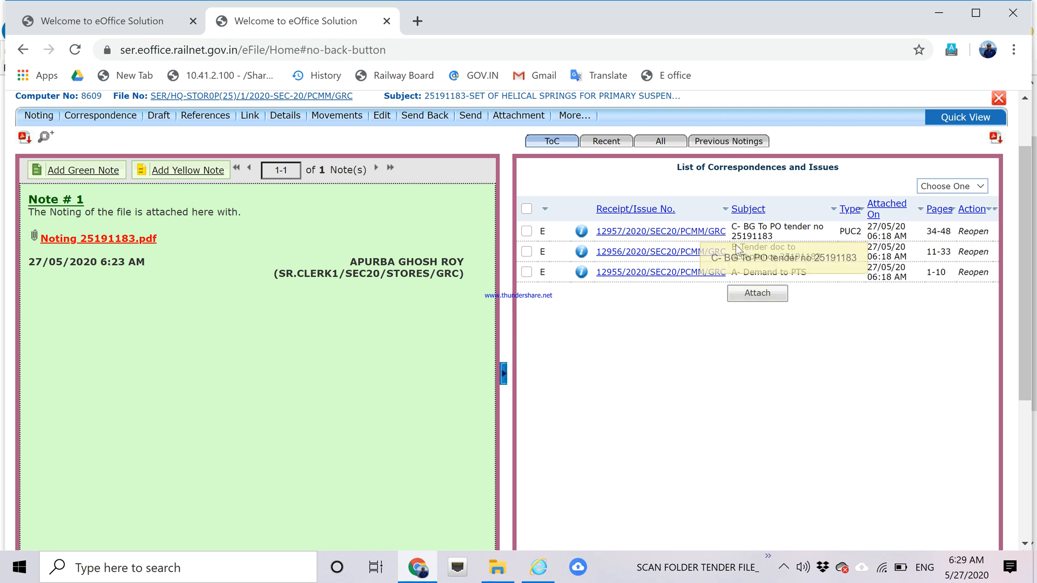
Show all correspondences as one 48-page PDF and begin paging through it.
click(666, 145)
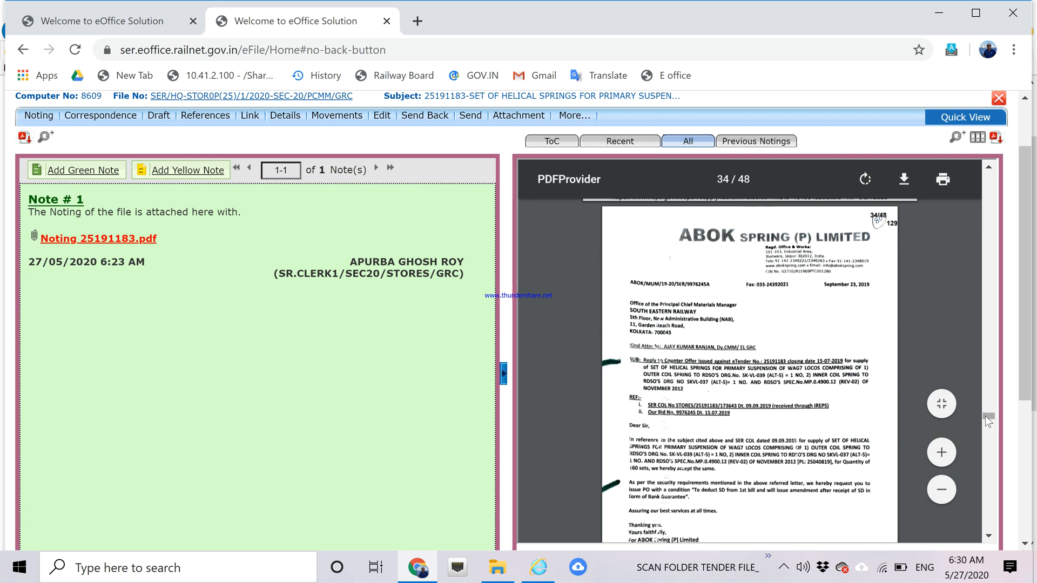
drag(985, 416, 986, 174)
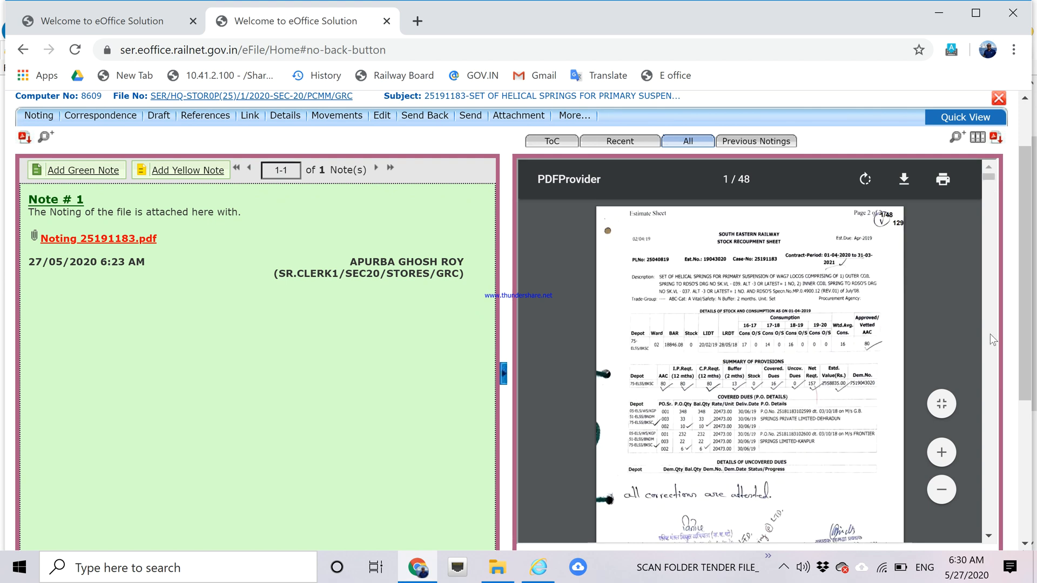
click(987, 536)
click(987, 536)
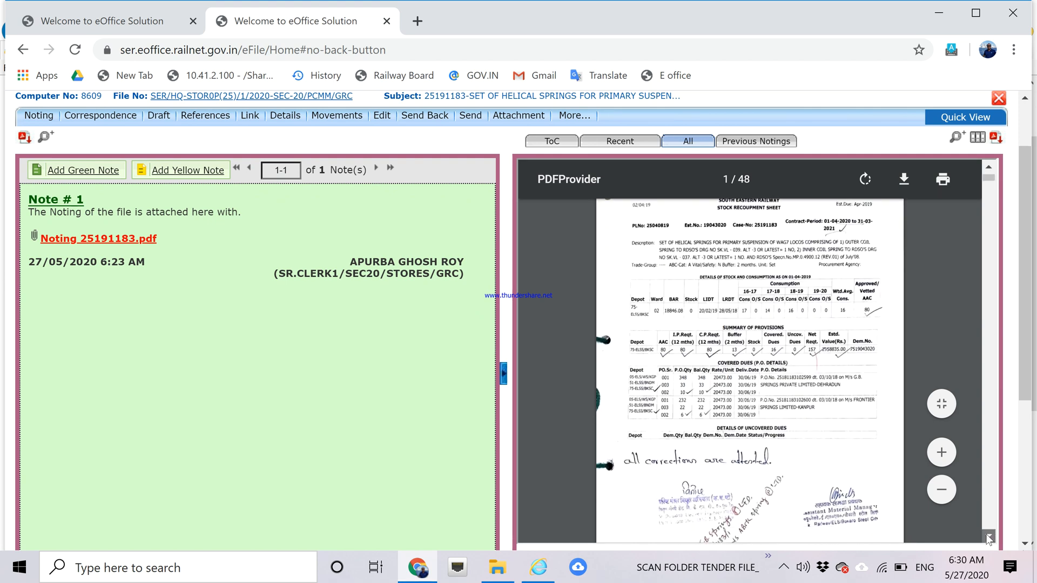
click(987, 534)
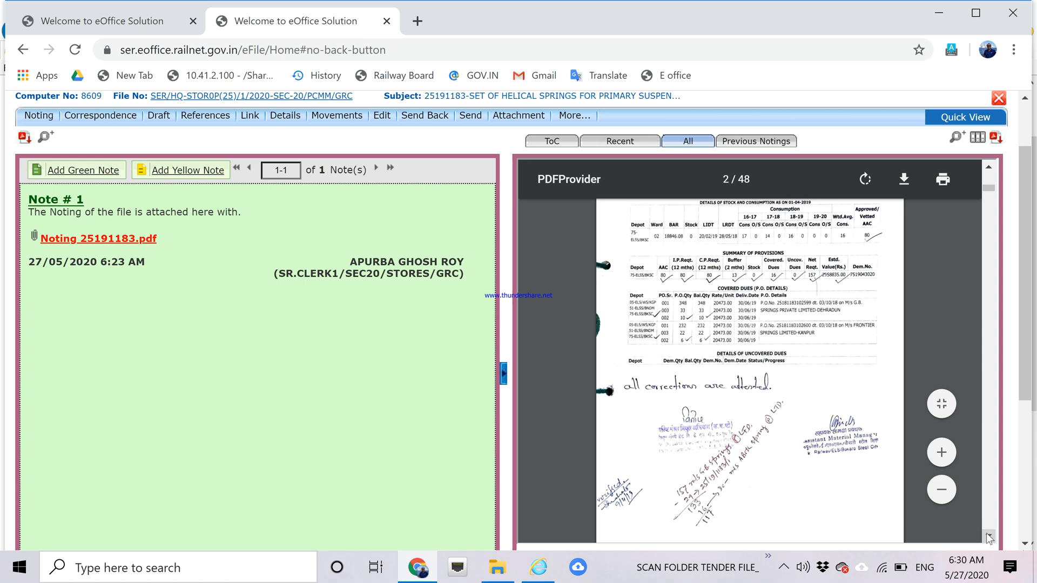
click(988, 536)
click(988, 537)
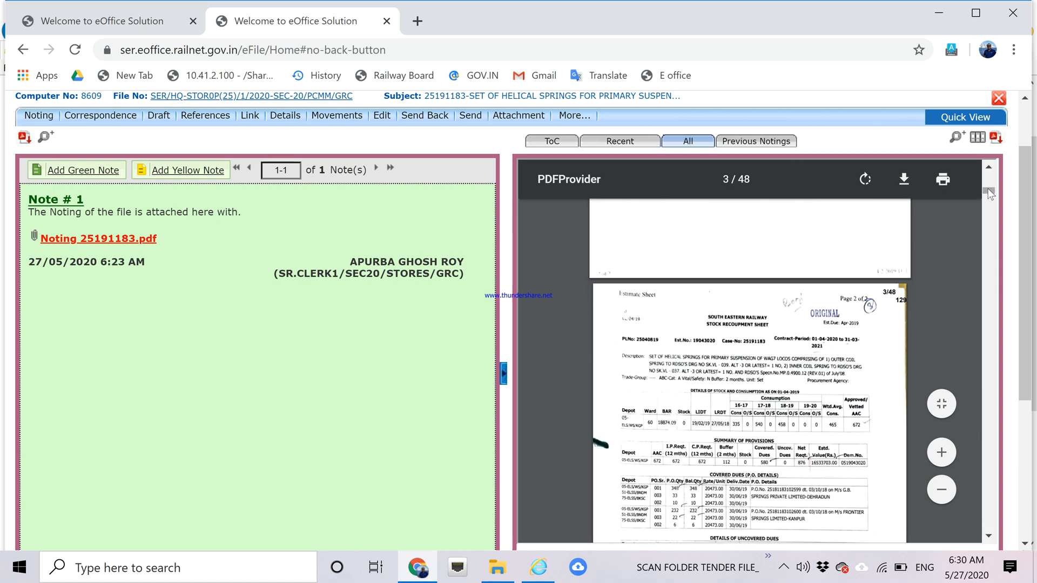
drag(988, 190, 984, 204)
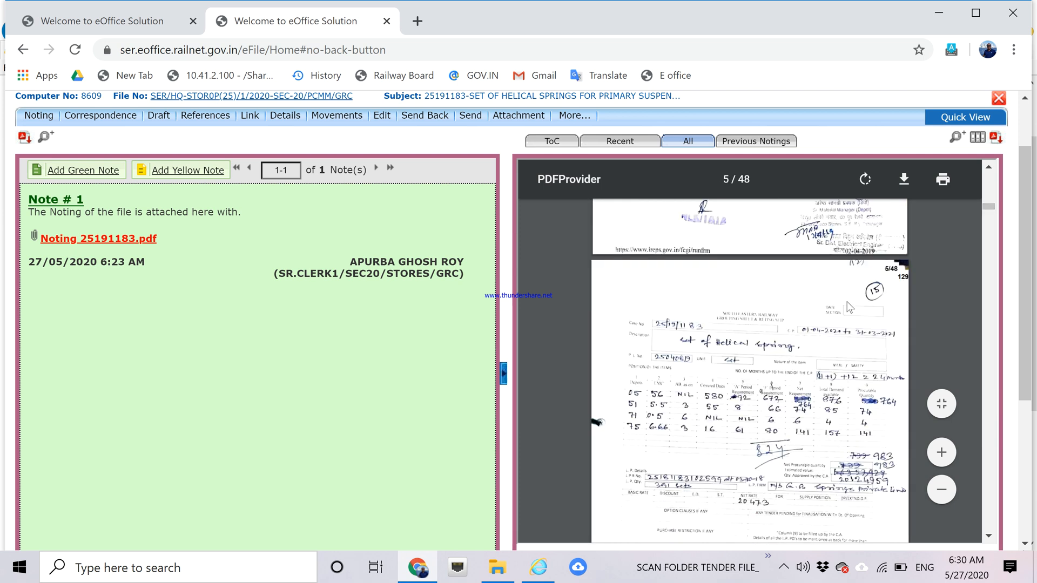
Scroll down to signed page 14, zoom in and pan right to the signature.
scroll(847, 307, down, 2)
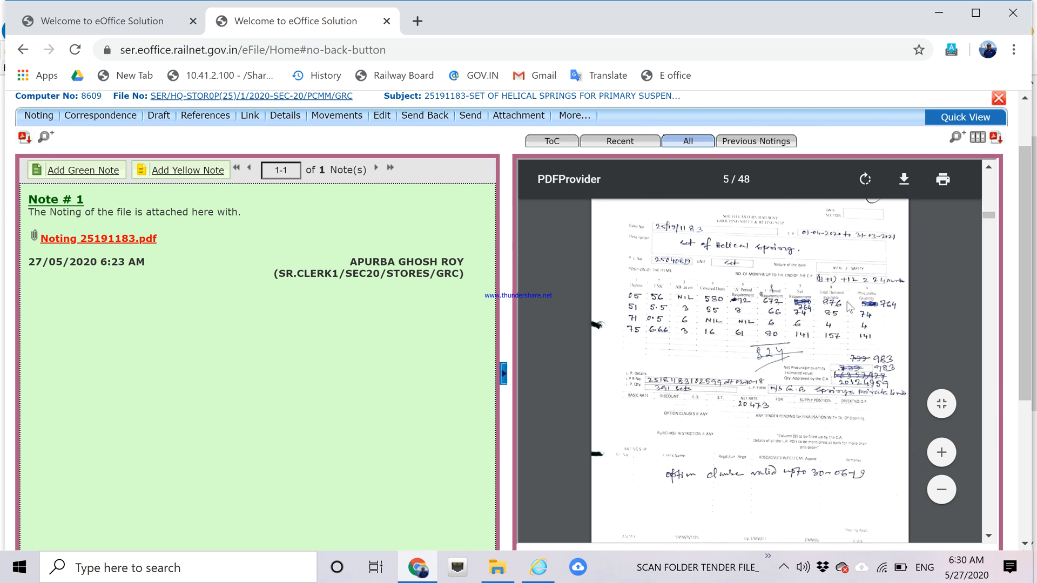
scroll(848, 308, down, 5)
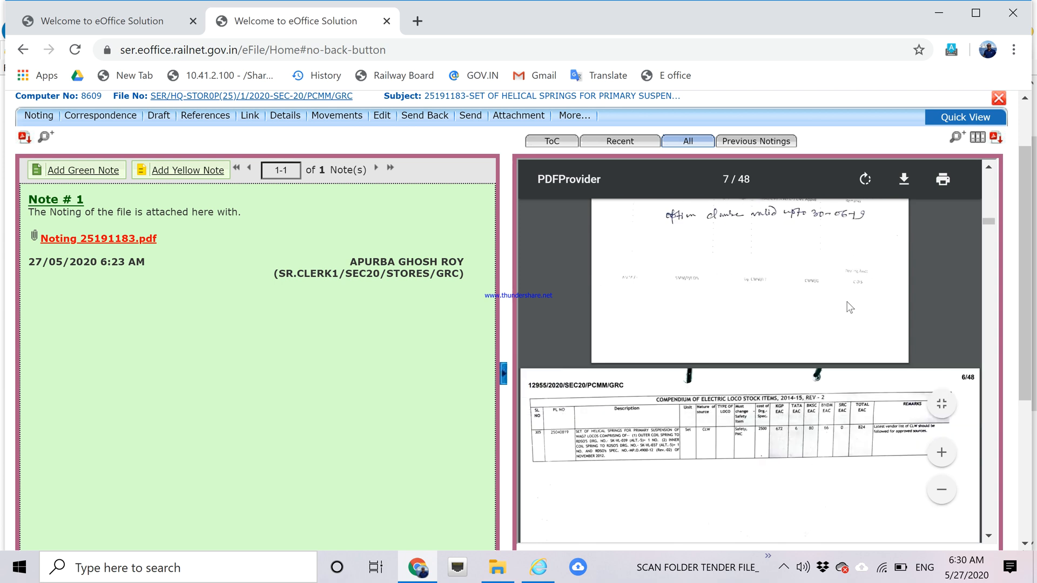
scroll(850, 307, down, 10)
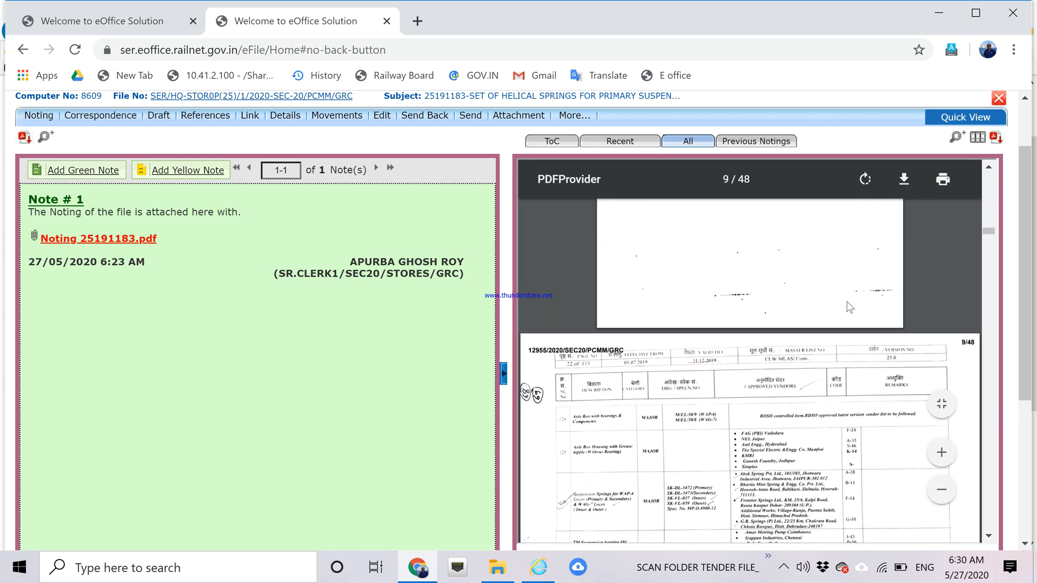
scroll(849, 307, down, 2)
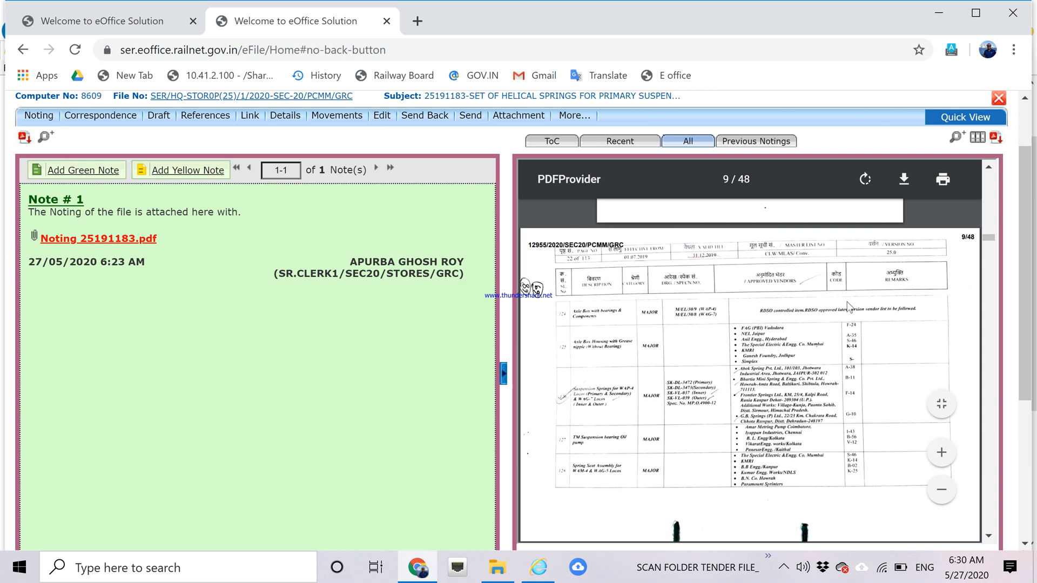
scroll(850, 308, down, 15)
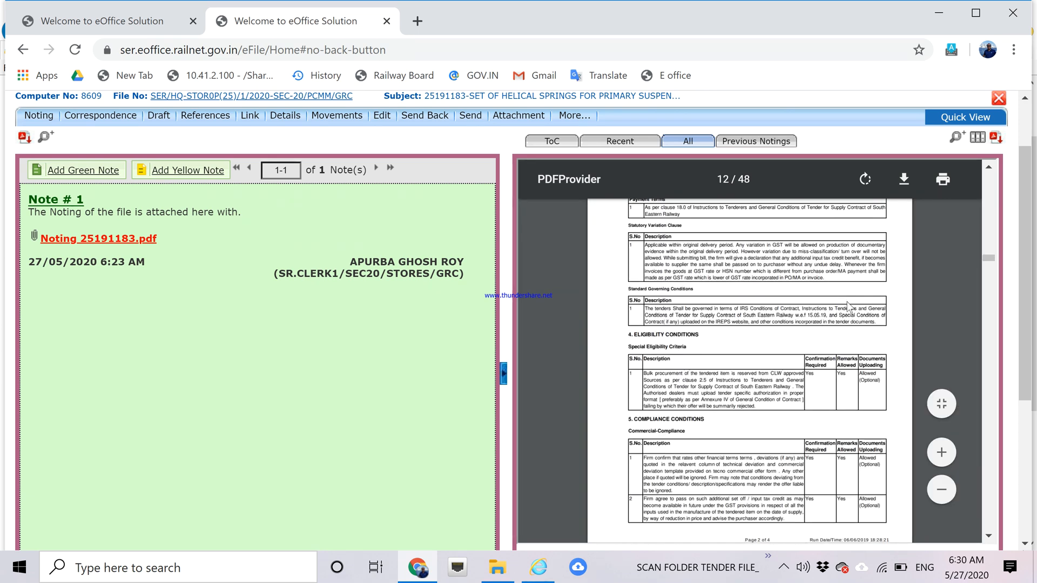
scroll(849, 307, down, 5)
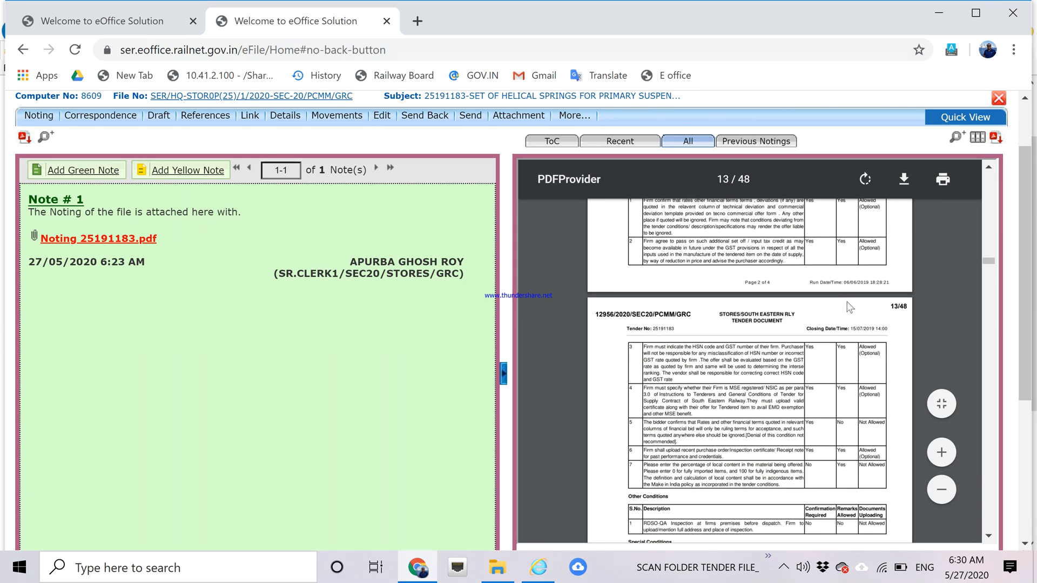
scroll(849, 308, down, 15)
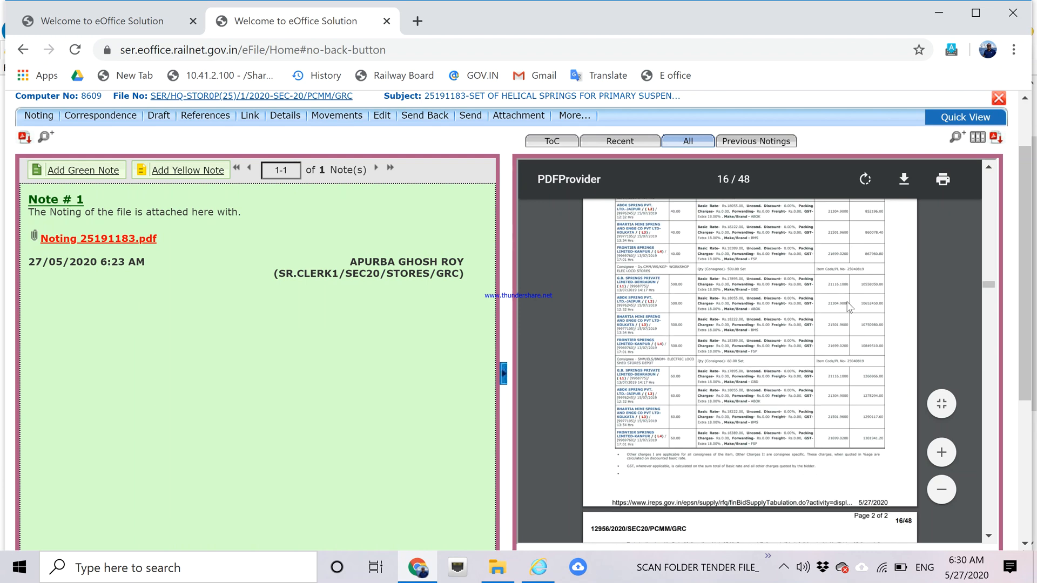
scroll(850, 307, down, 6)
scroll(849, 307, up, 3)
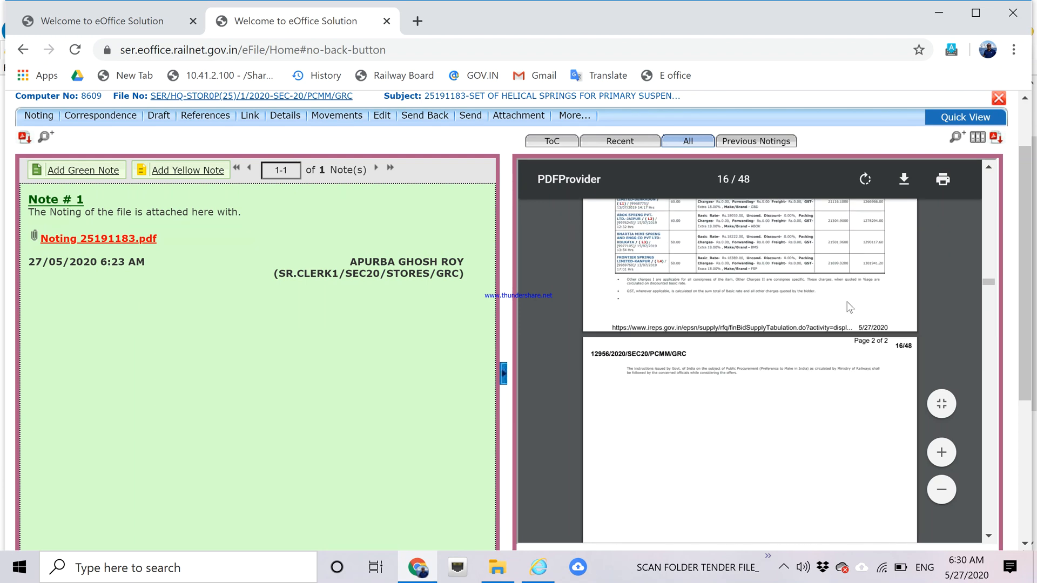
scroll(850, 308, up, 10)
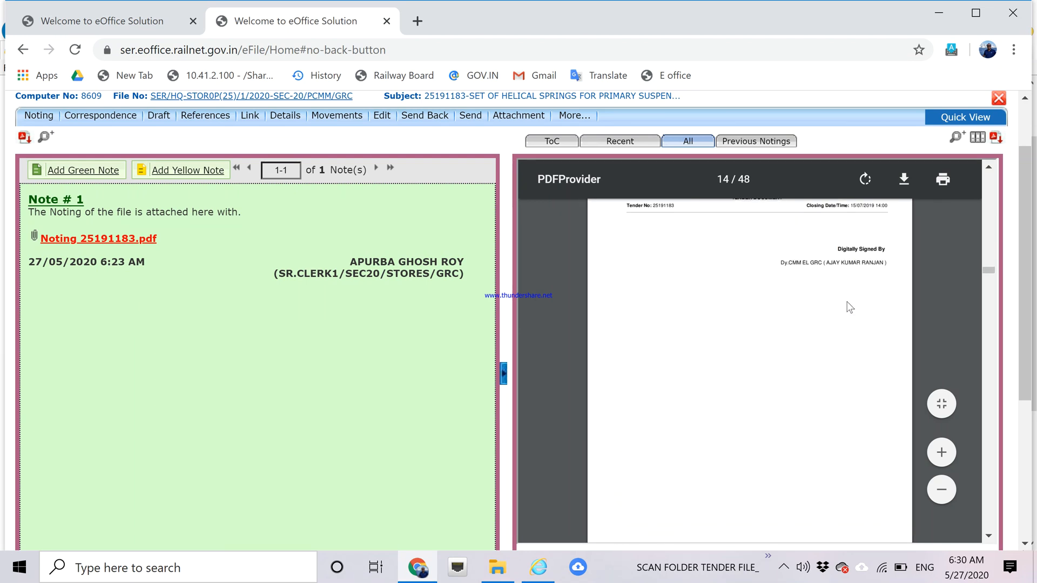
scroll(850, 307, down, 2)
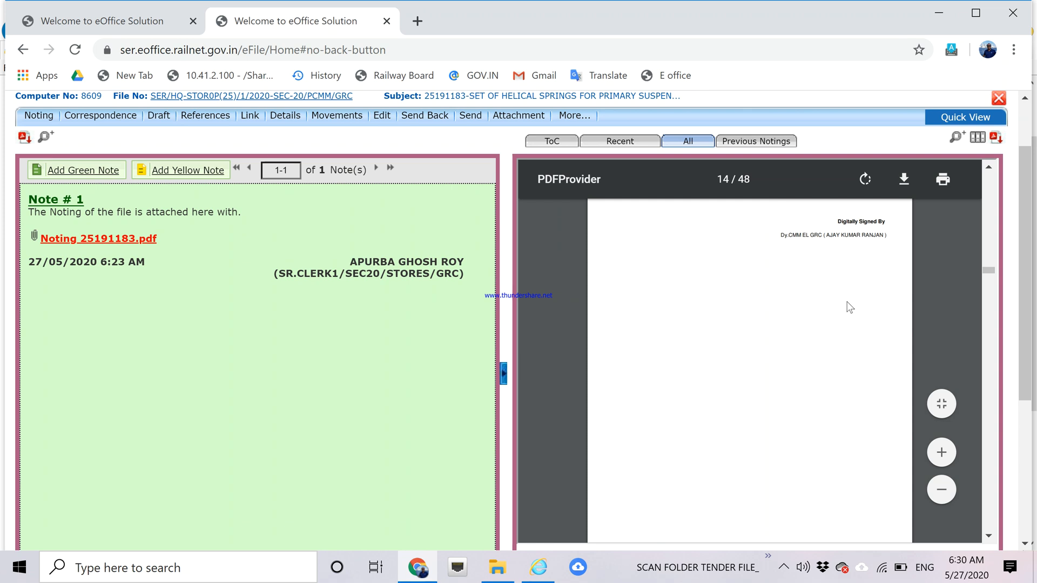
click(941, 454)
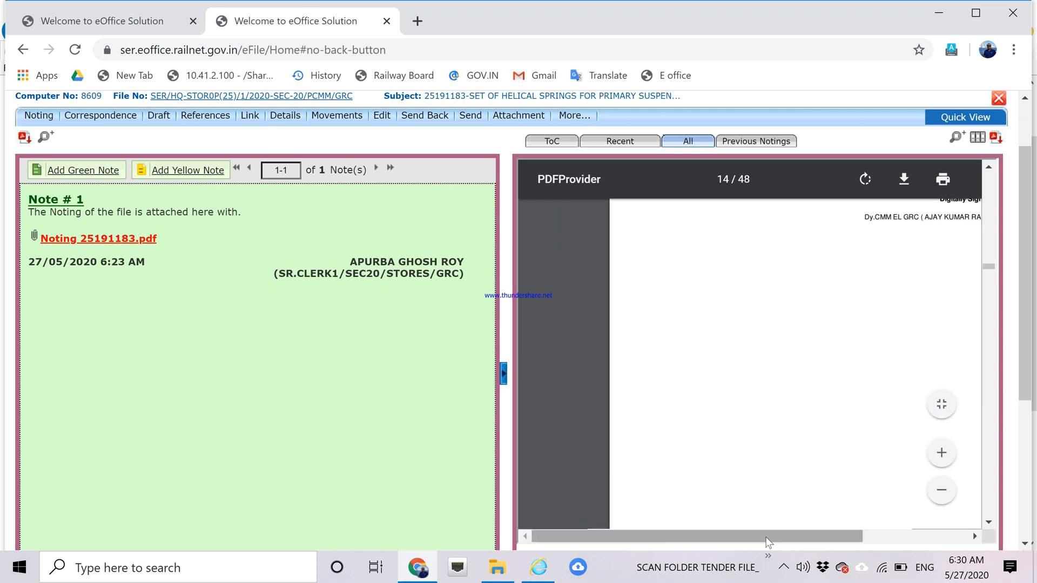
drag(768, 542, 947, 527)
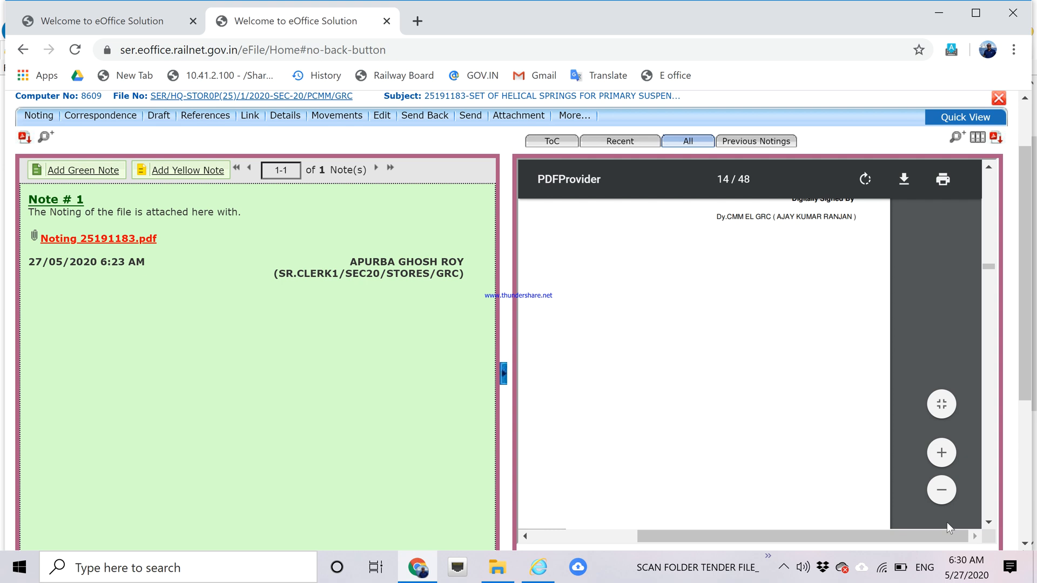
click(955, 139)
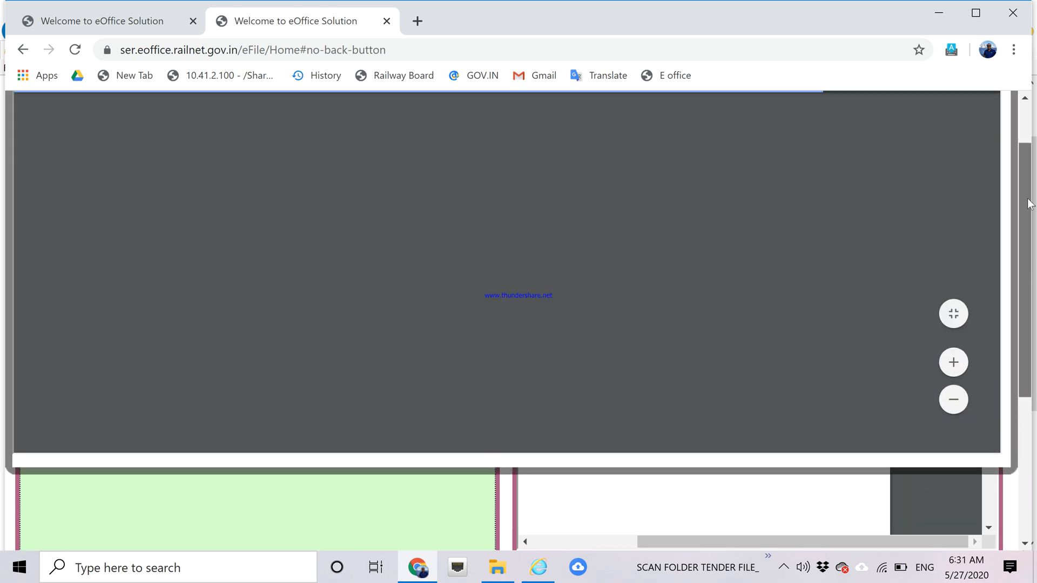
scroll(1028, 203, up, 1)
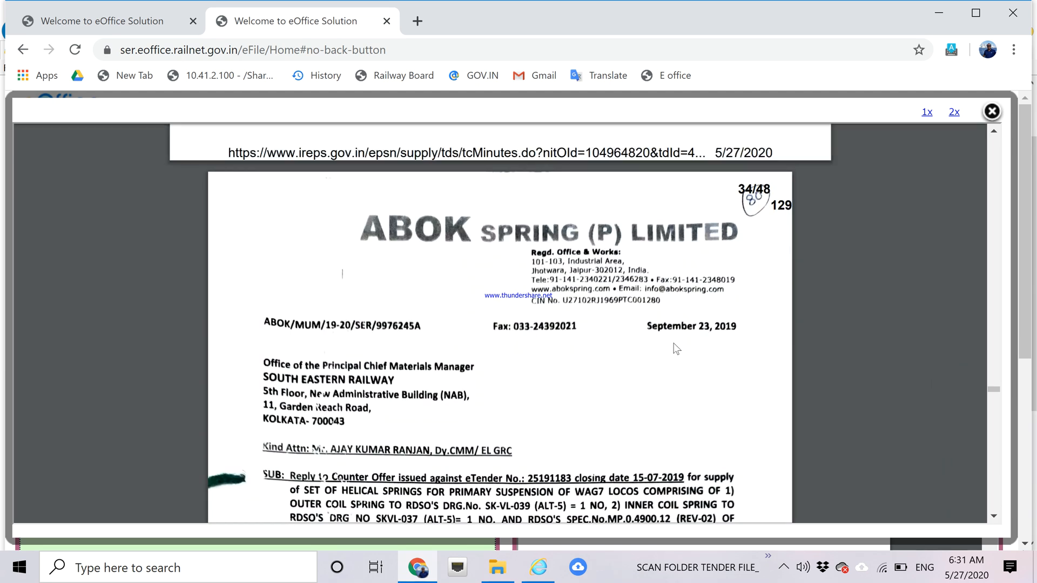
drag(989, 386, 996, 267)
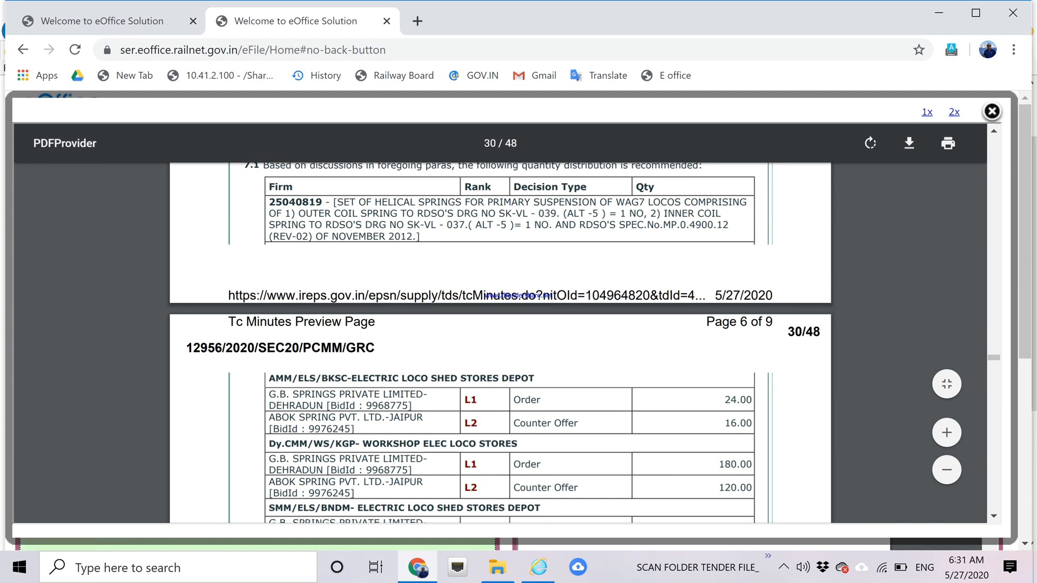
scroll(500, 343, up, 6)
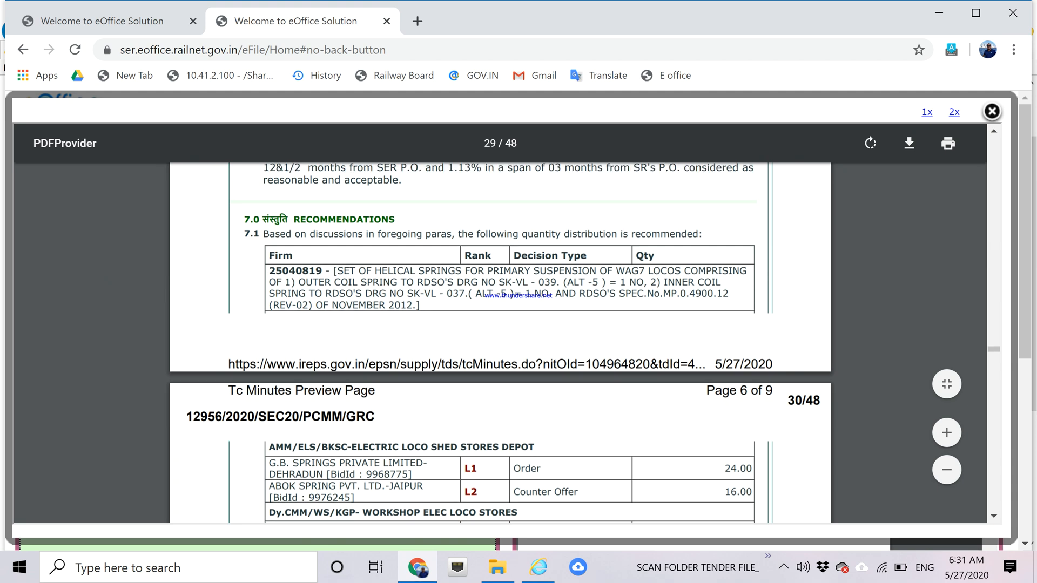
scroll(500, 343, up, 5)
scroll(500, 344, up, 10)
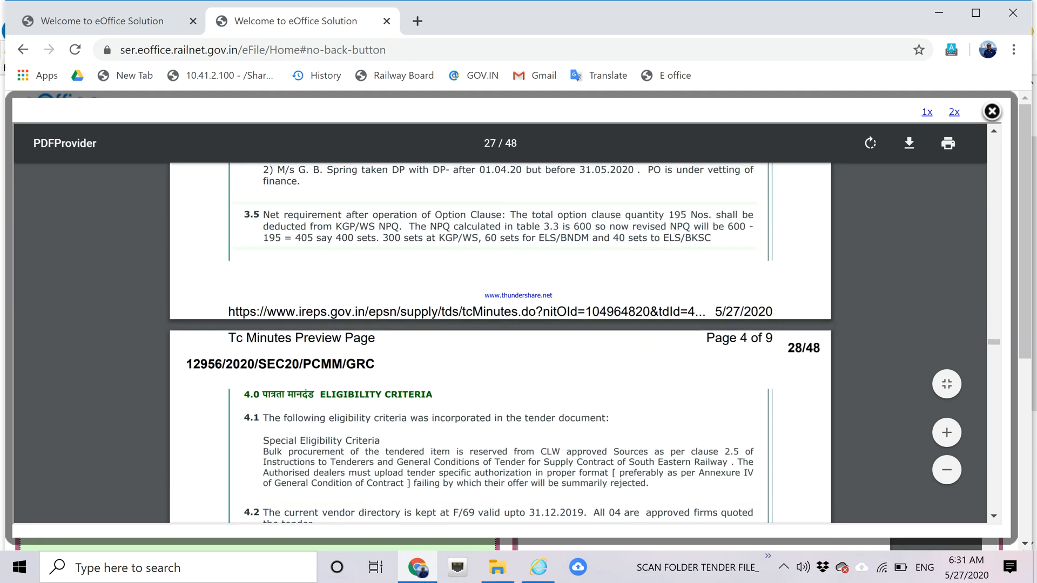
scroll(500, 344, up, 10)
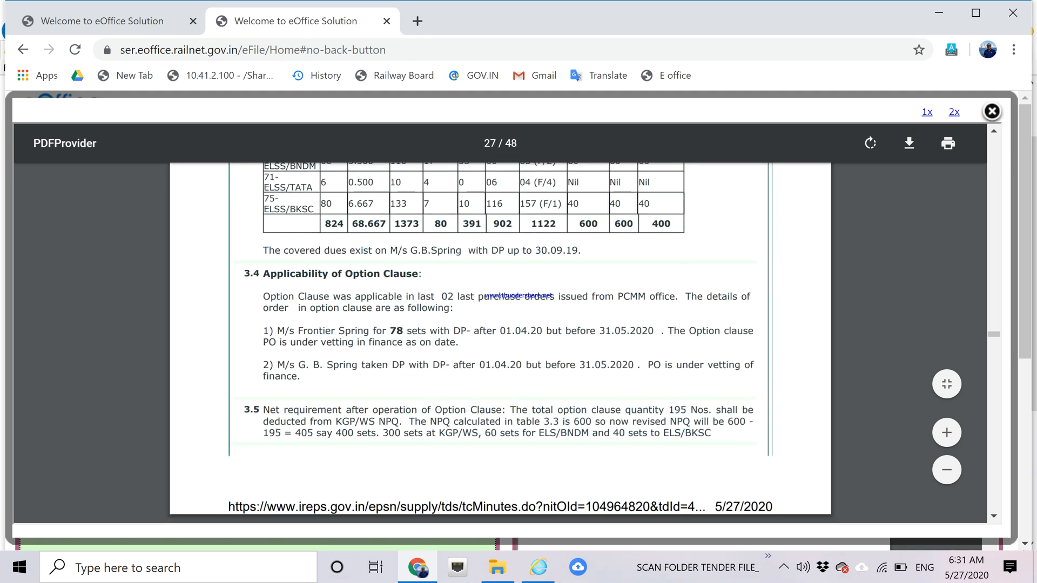
scroll(500, 344, down, 10)
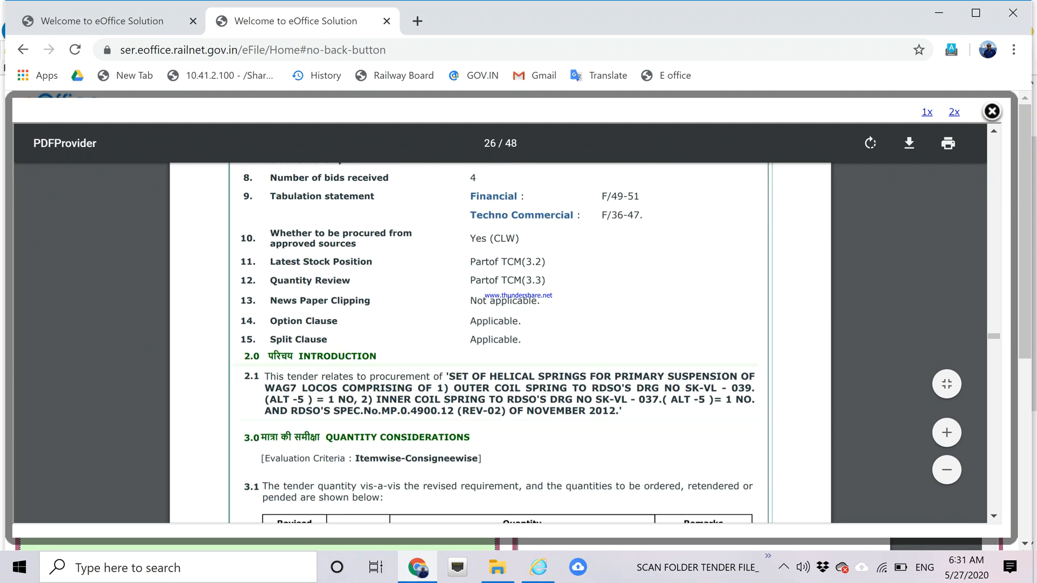
scroll(500, 344, down, 10)
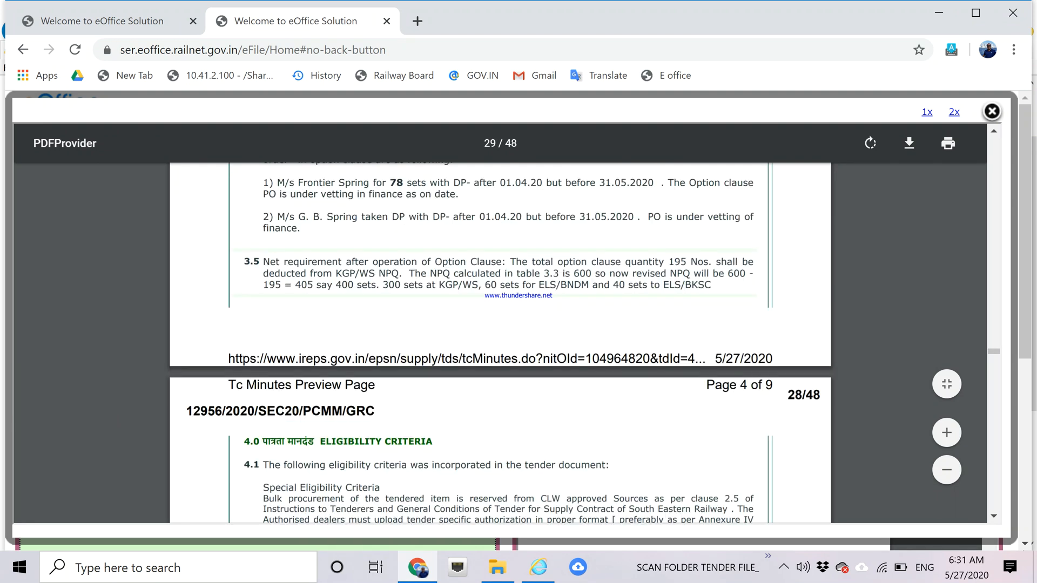
scroll(500, 343, down, 10)
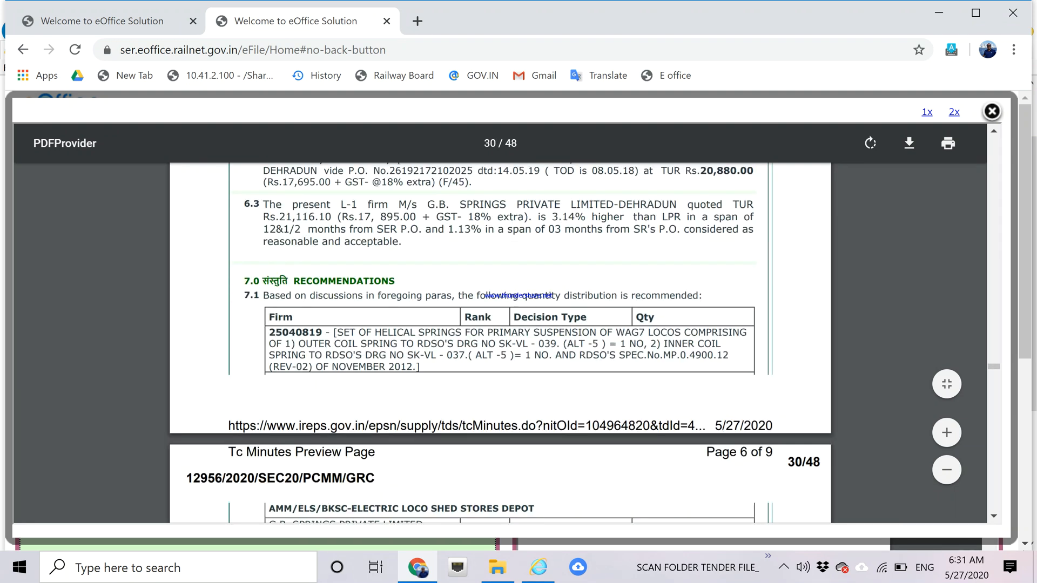
scroll(501, 343, down, 10)
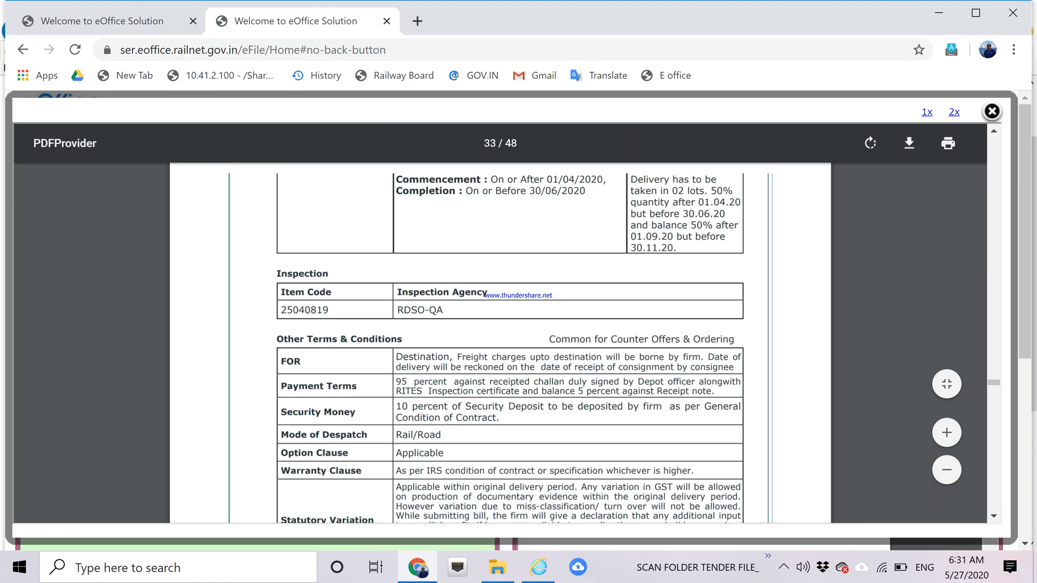
scroll(500, 344, down, 5)
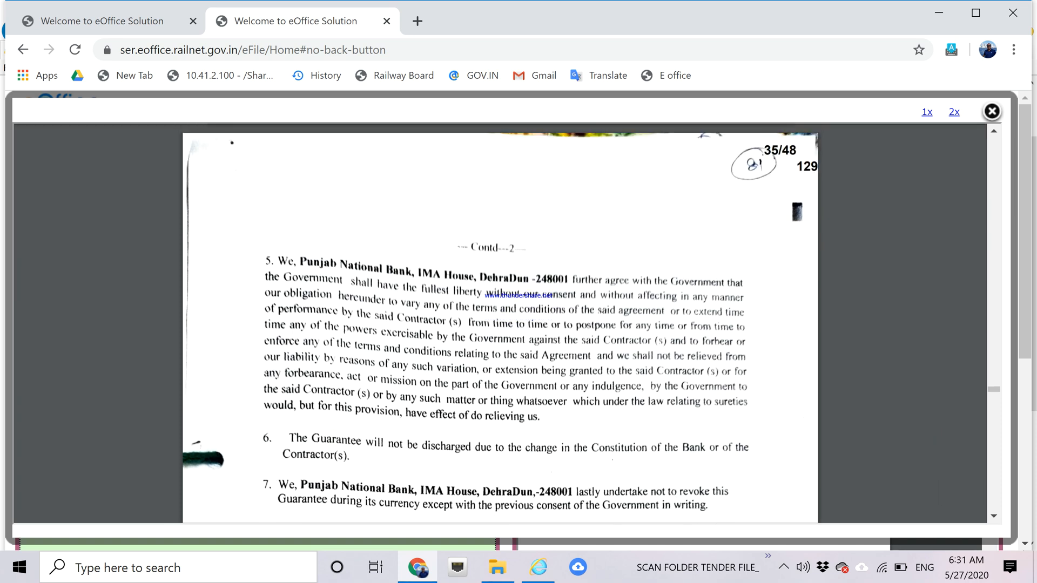
scroll(500, 324, up, 5)
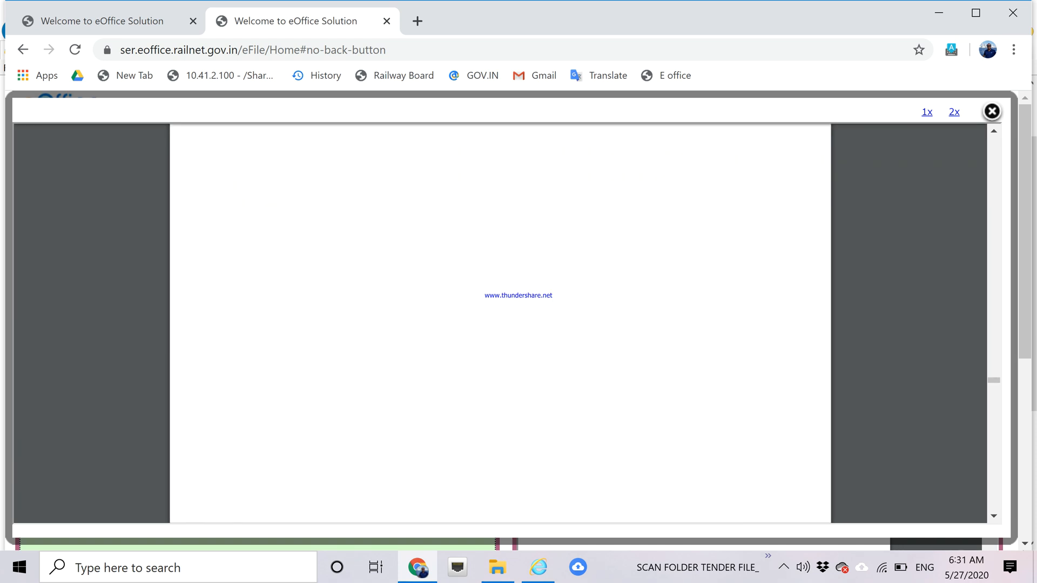
scroll(500, 324, up, 10)
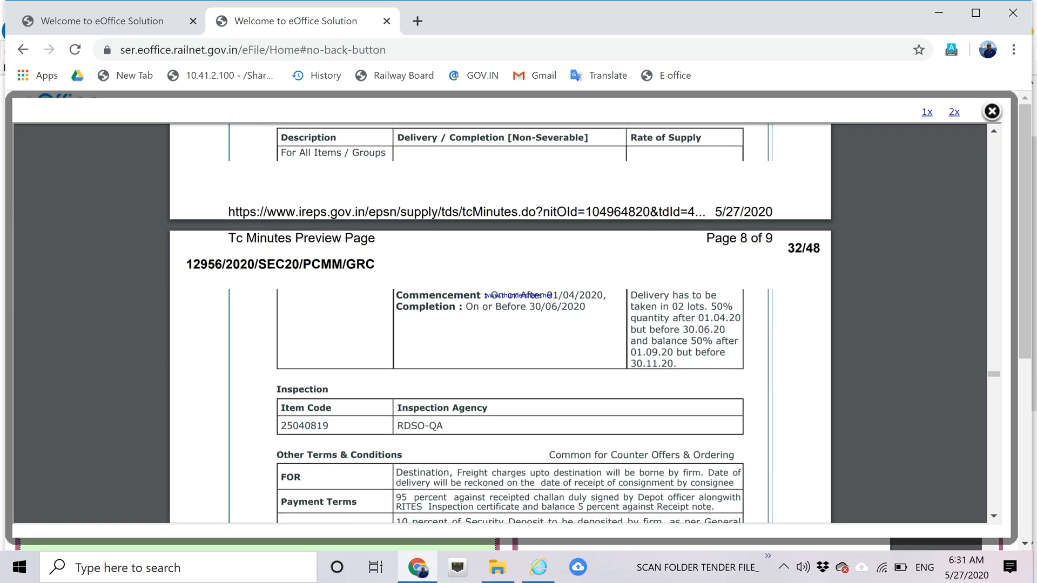
scroll(501, 324, down, 5)
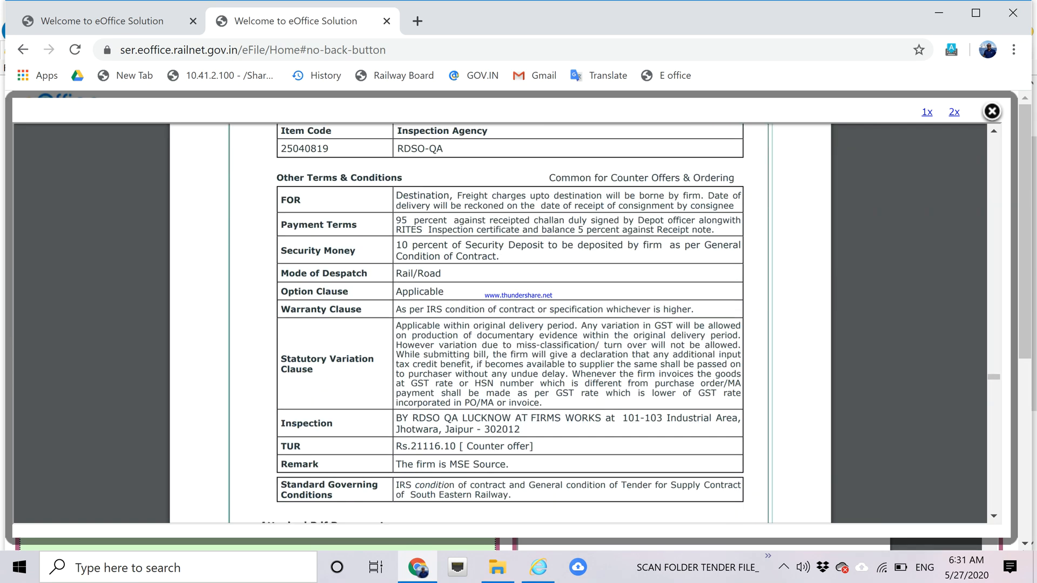
scroll(500, 324, down, 5)
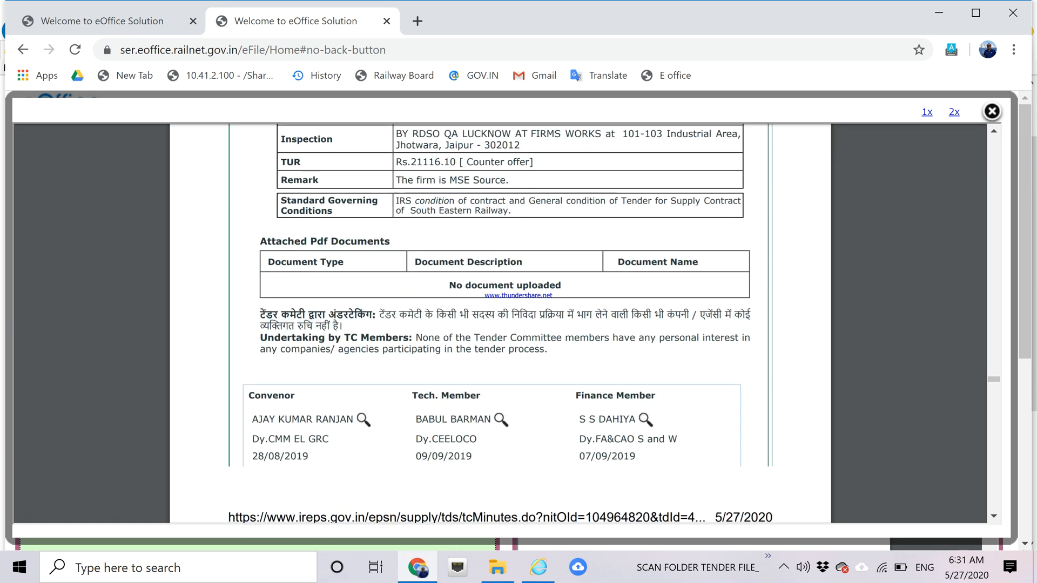
scroll(501, 324, down, 15)
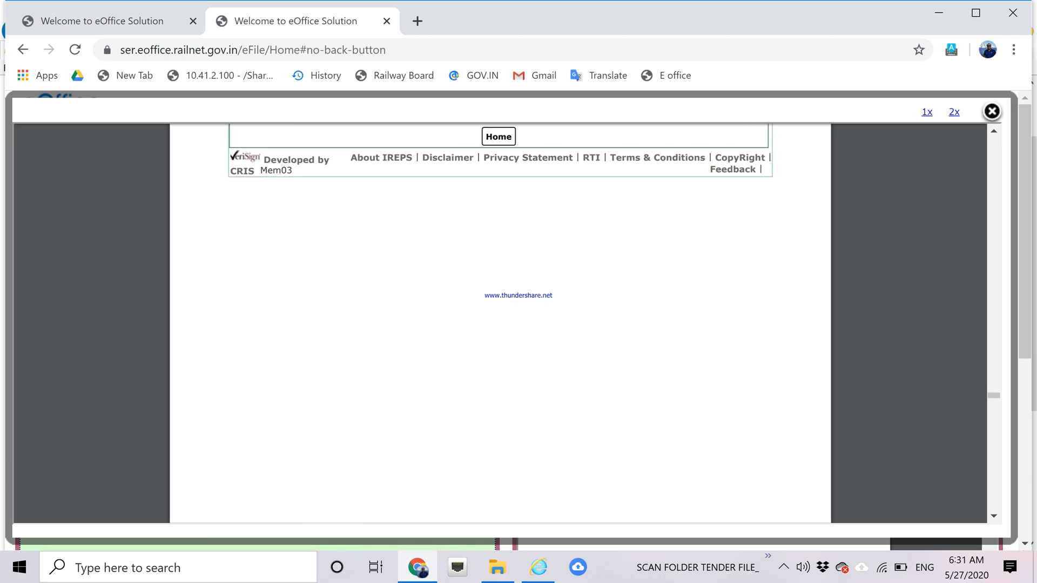
scroll(500, 324, down, 5)
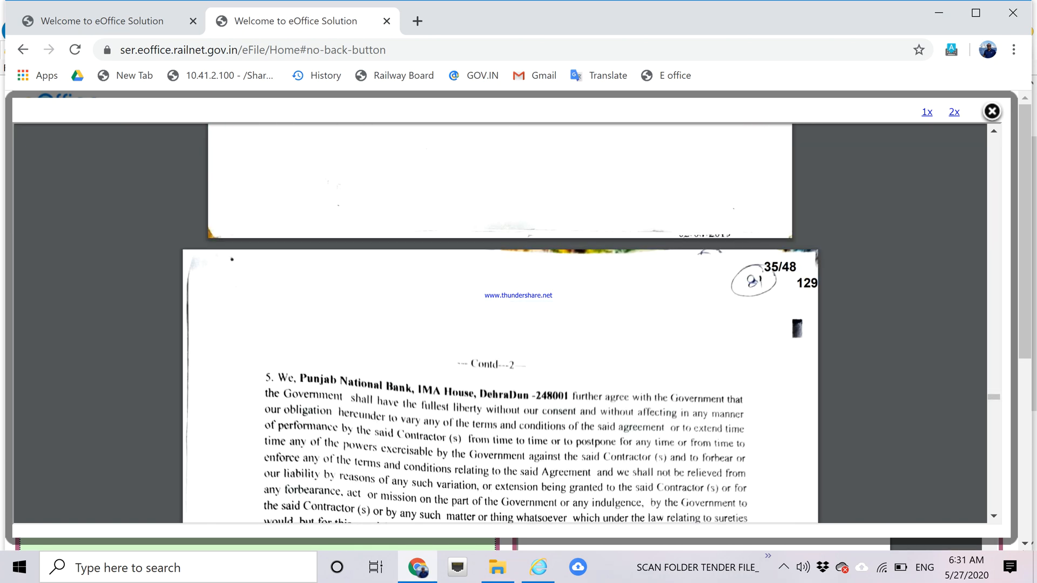
scroll(500, 324, down, 4)
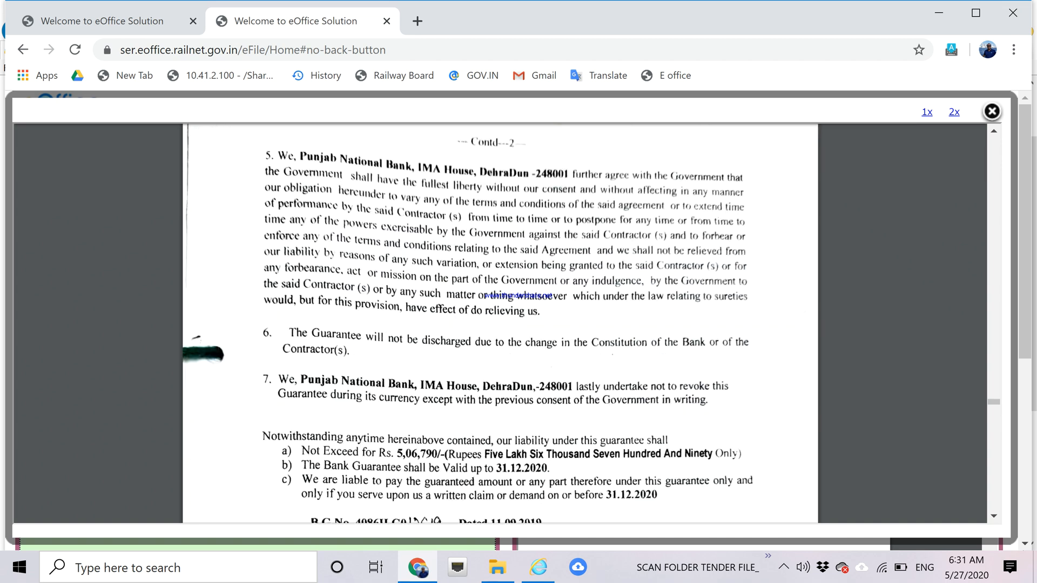
scroll(500, 324, down, 15)
scroll(500, 324, down, 9)
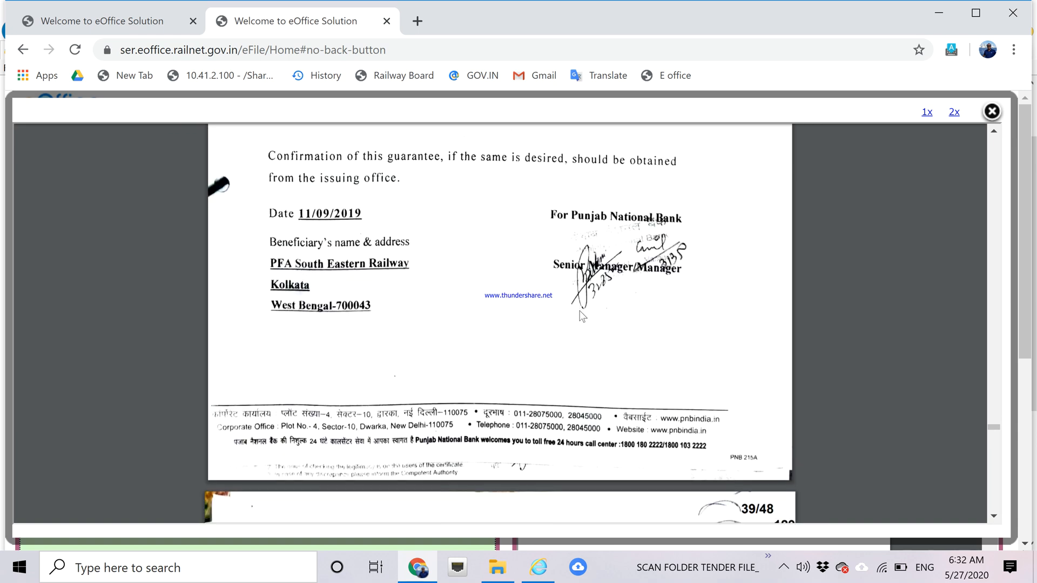
scroll(581, 316, down, 6)
scroll(582, 316, down, 5)
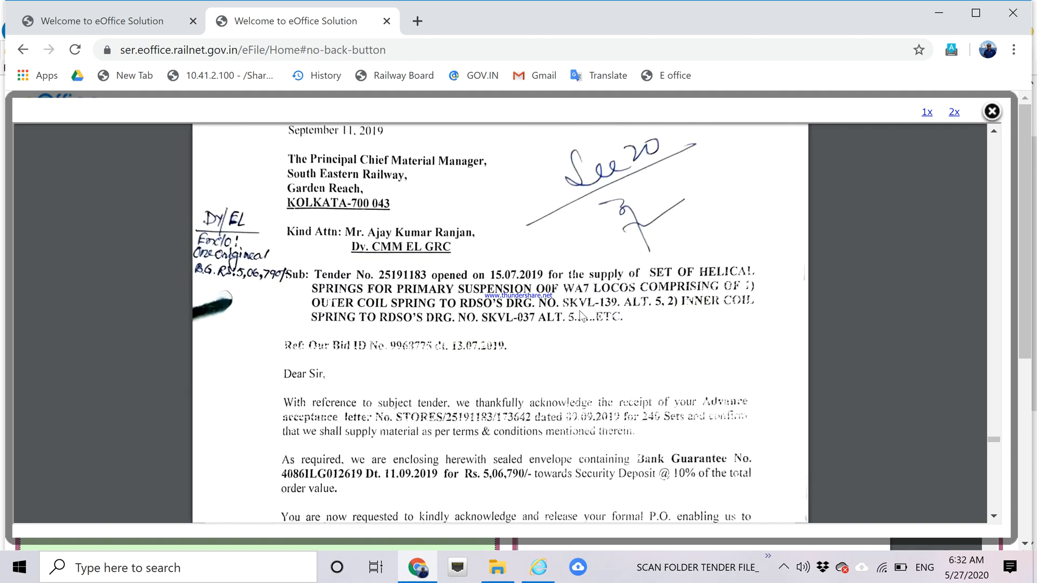
scroll(582, 316, down, 3)
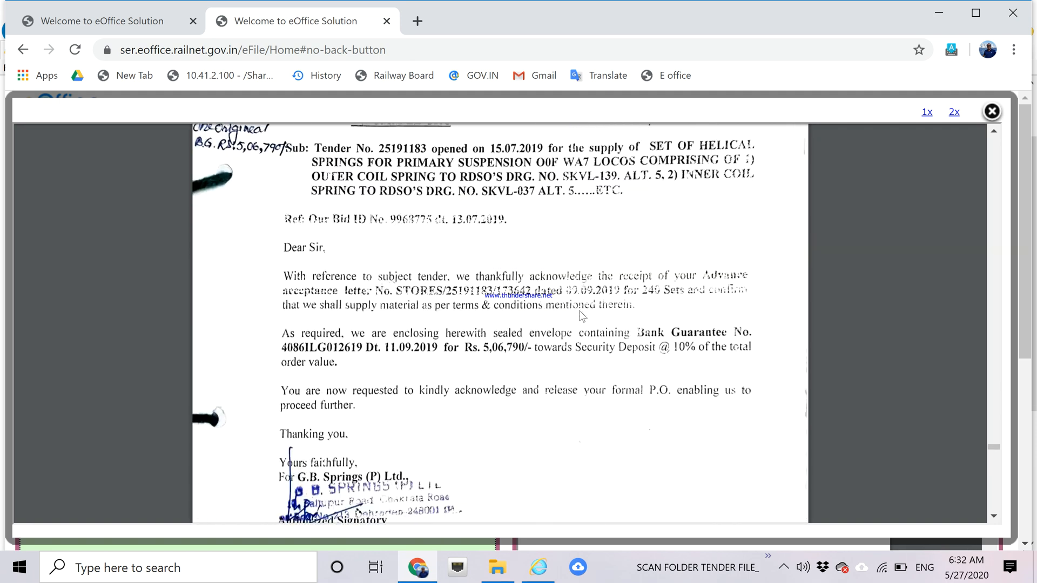
scroll(581, 316, down, 3)
scroll(581, 316, down, 12)
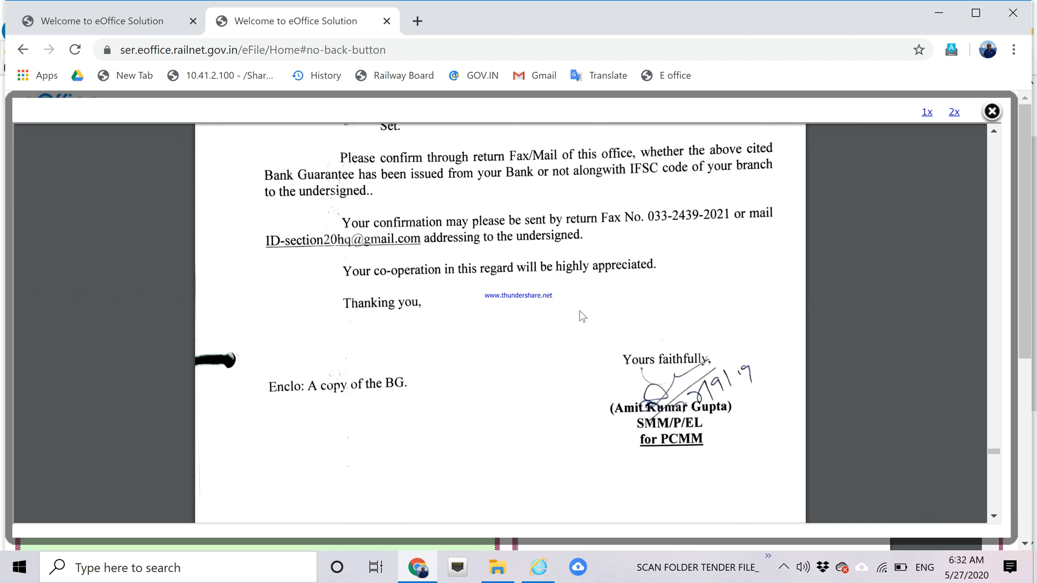
scroll(581, 316, down, 12)
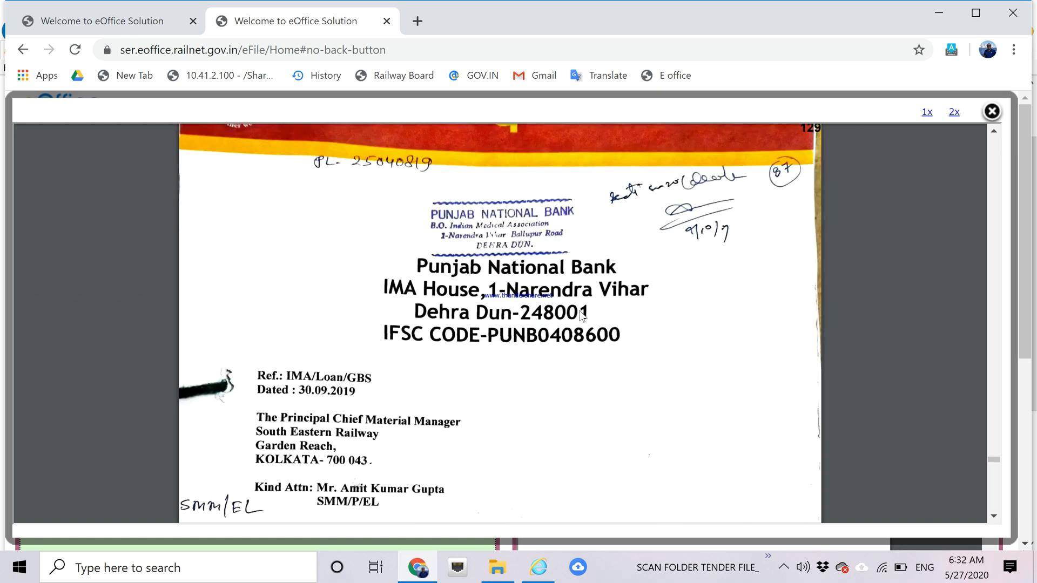
scroll(581, 316, down, 10)
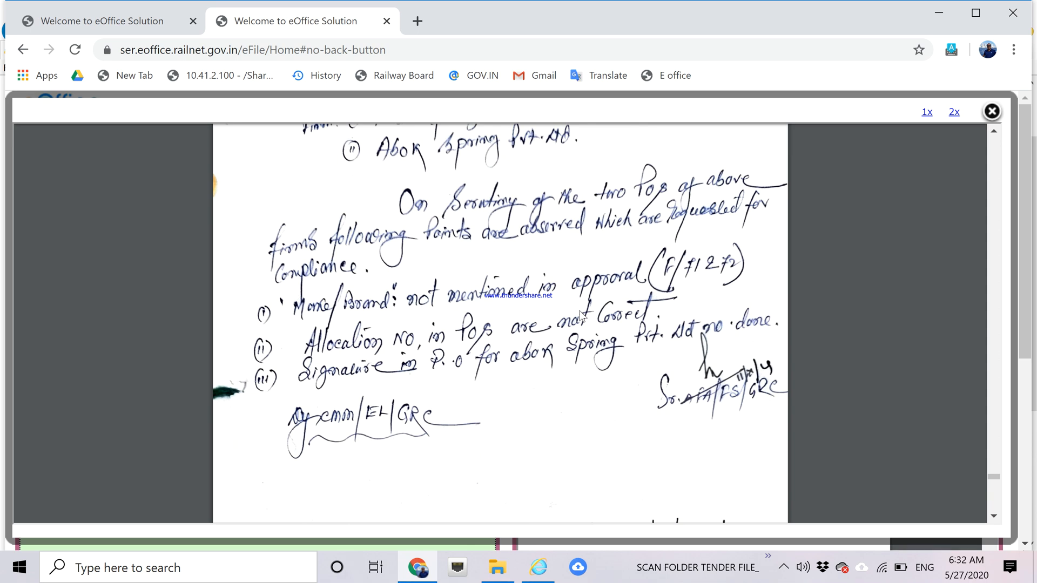
scroll(581, 316, down, 10)
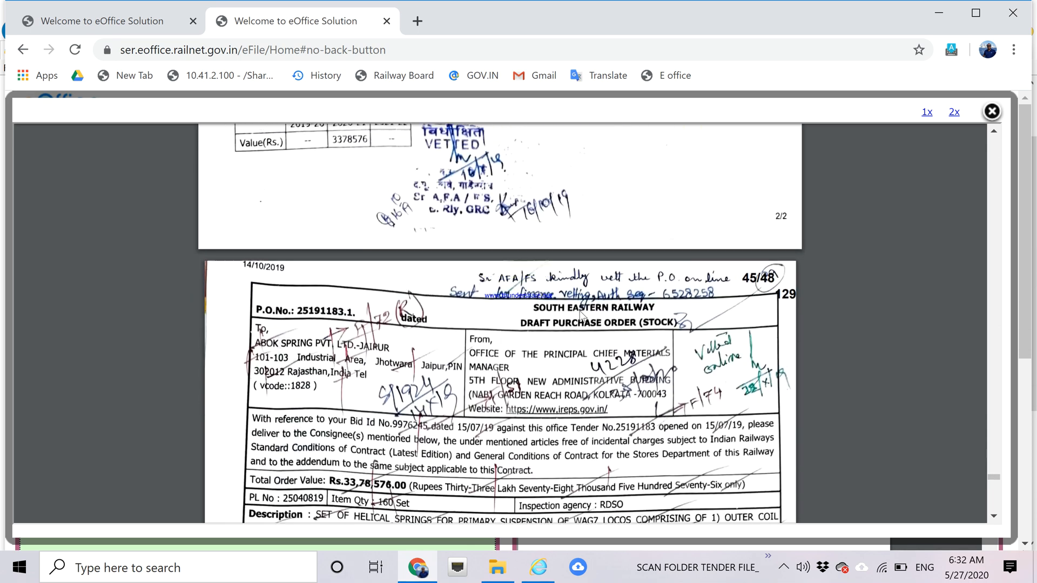
scroll(582, 316, down, 5)
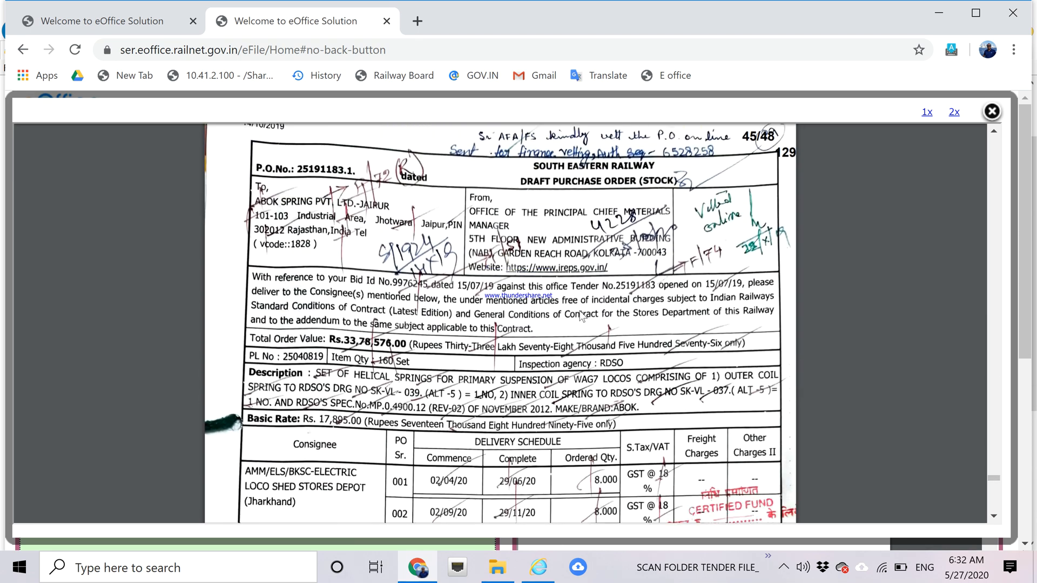
scroll(581, 316, down, 3)
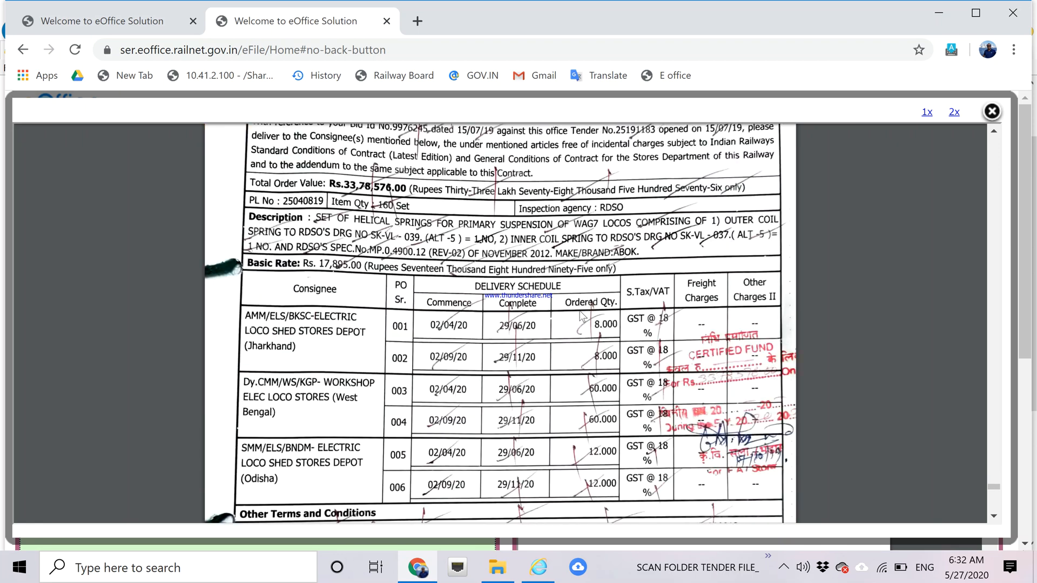
scroll(581, 316, down, 5)
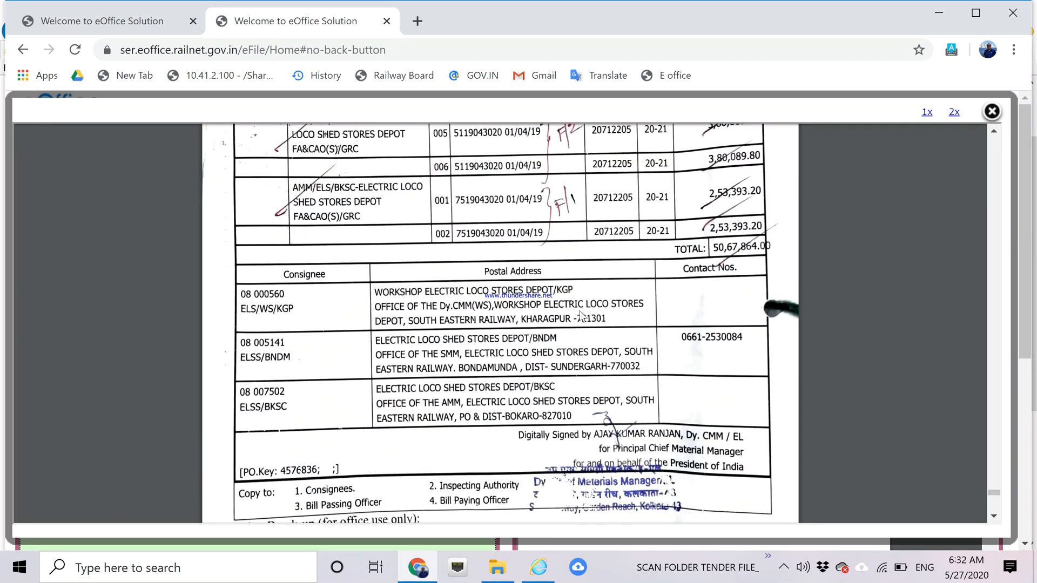
scroll(581, 316, down, 10)
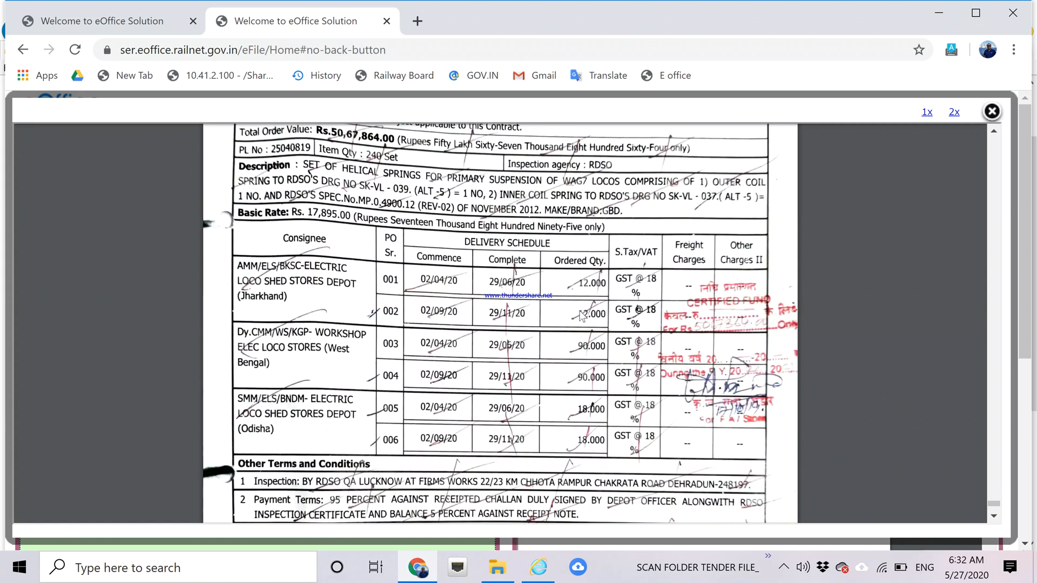
scroll(581, 316, down, 10)
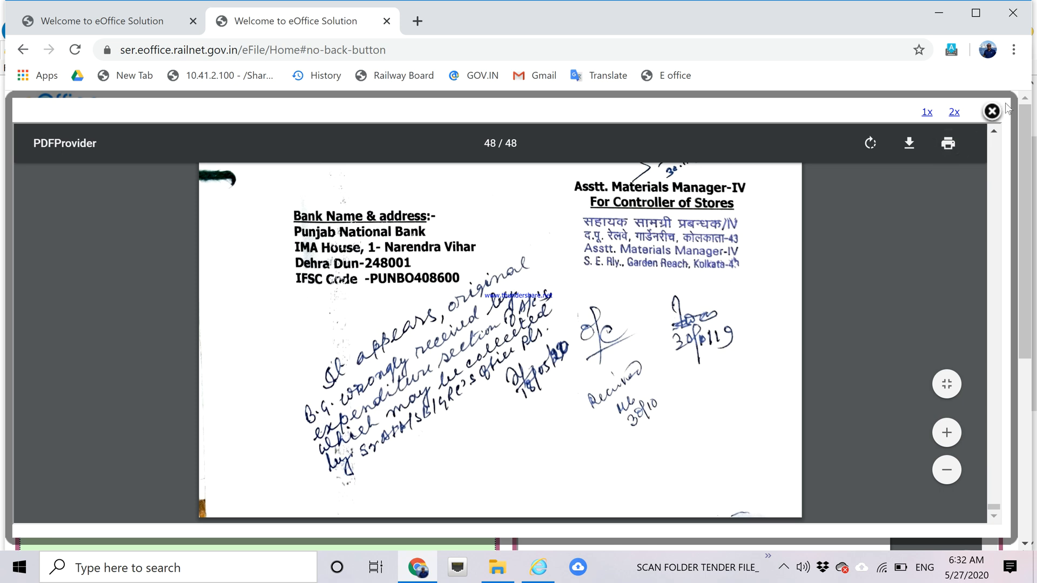
Close the PDF viewer and start a new blank green note on file 8609.
click(992, 112)
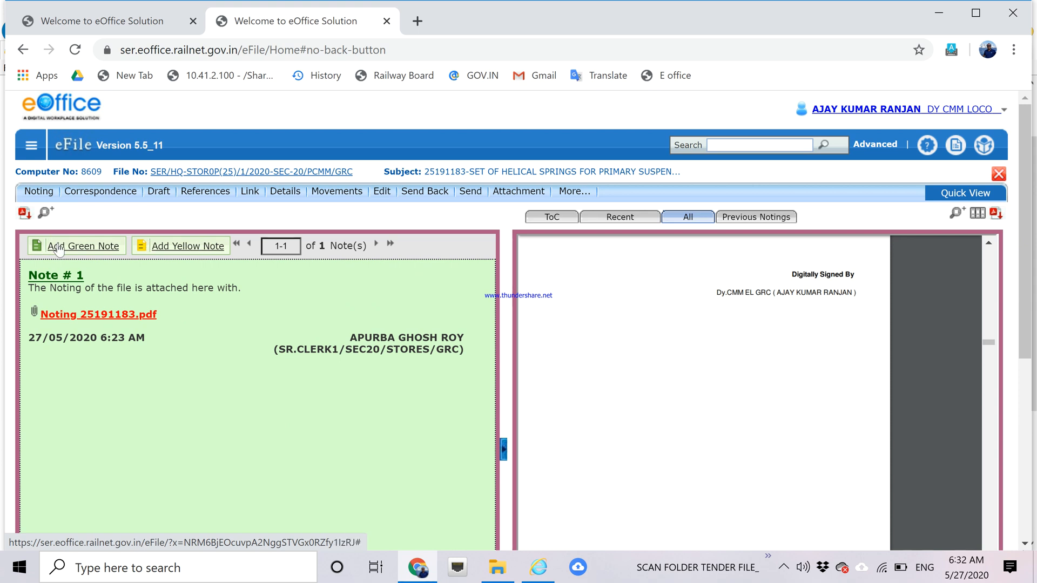
click(105, 253)
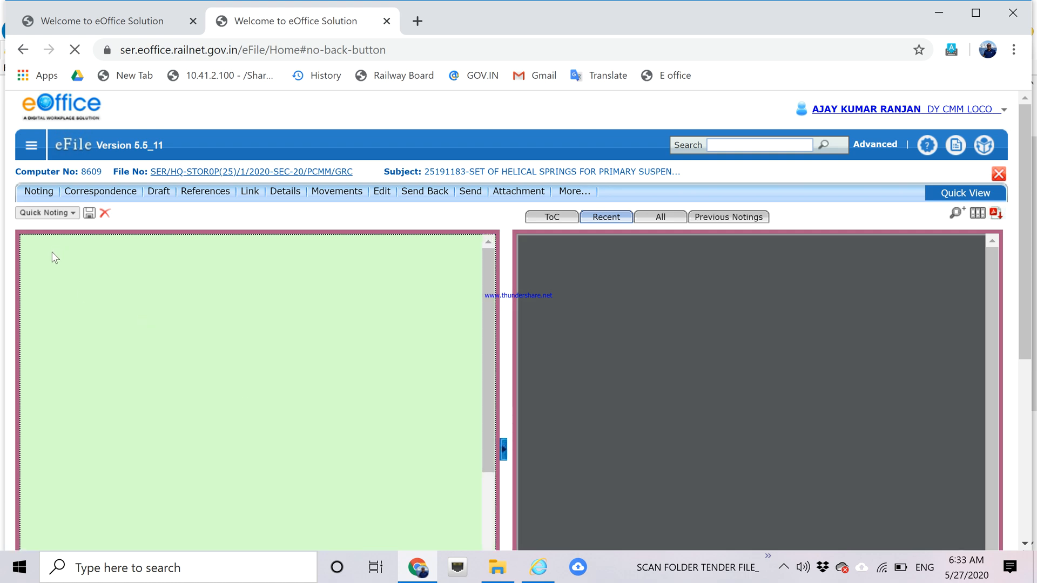
Type 'Please attach PO and MA issued till date.' in plain, non-italic text.
text(Pl)
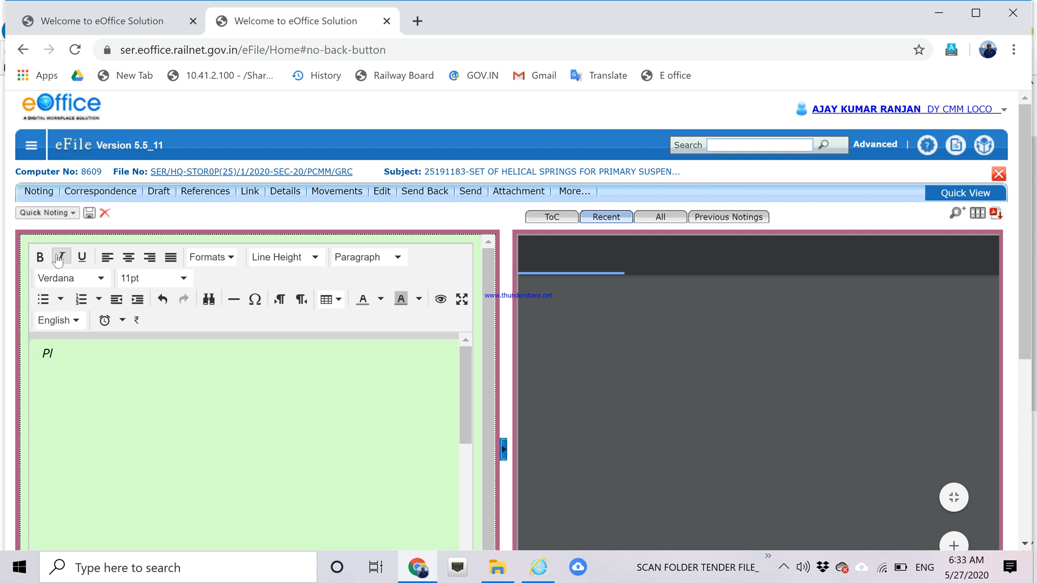
click(60, 258)
click(39, 258)
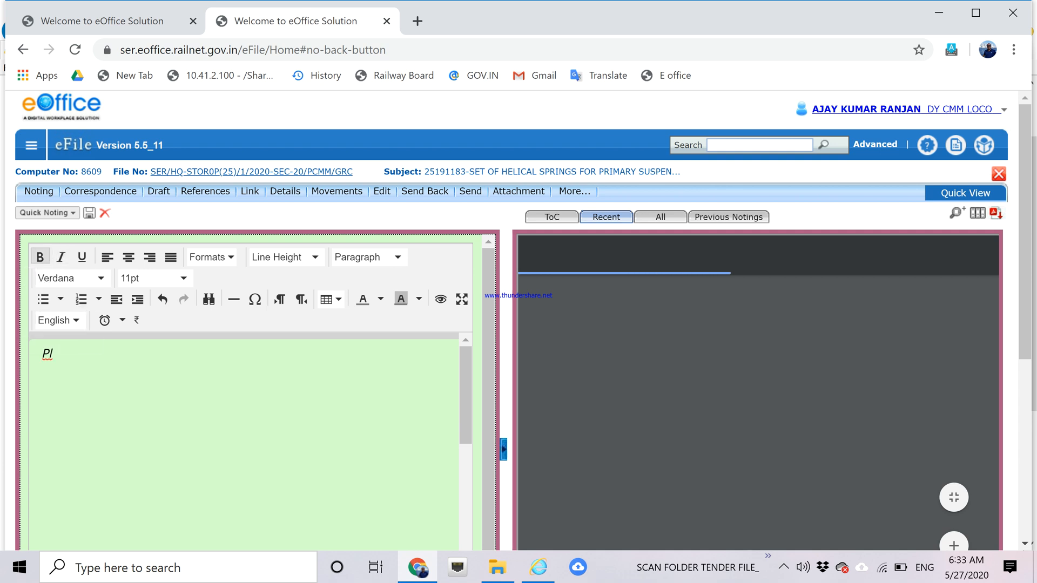
key(BackSpace)
key(BackSpace)
text(P)
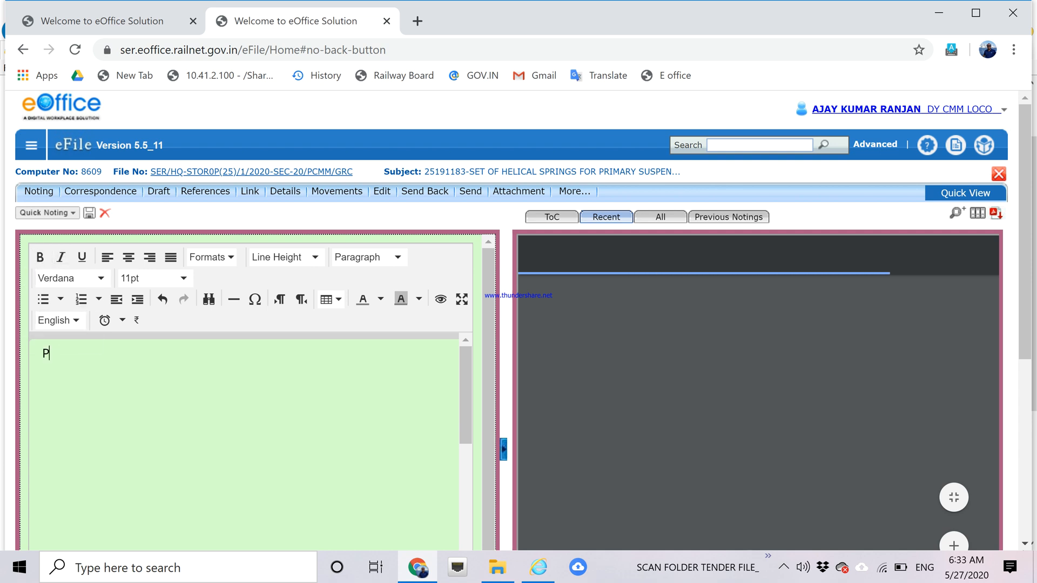
text(lease a)
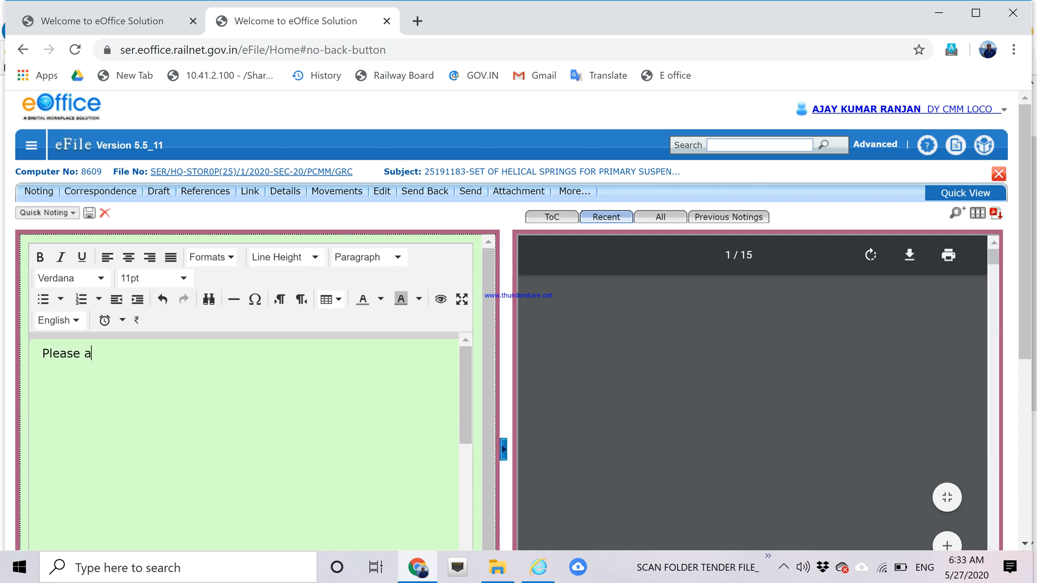
text(ttach)
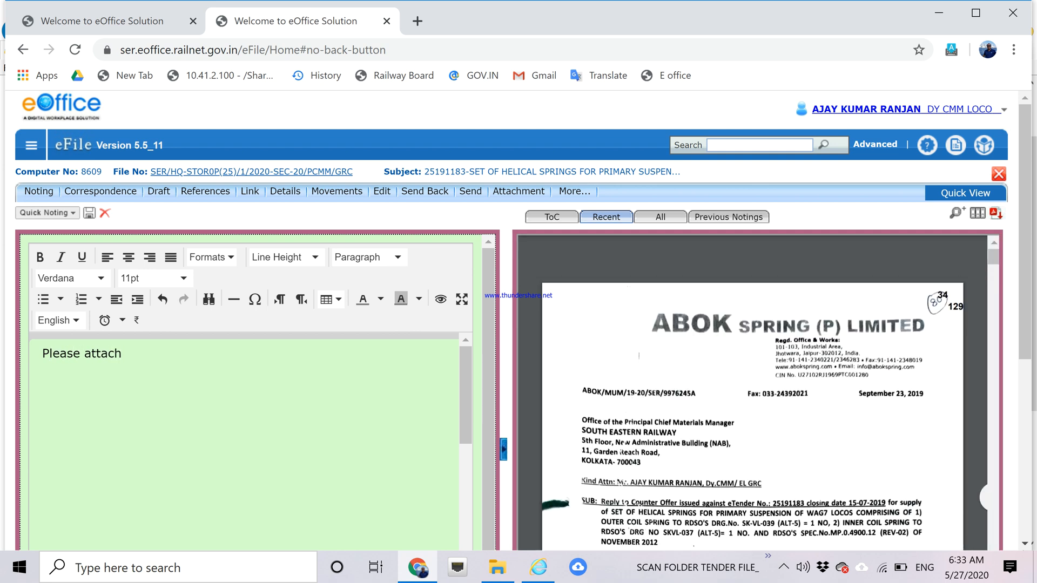
text( PO and MA)
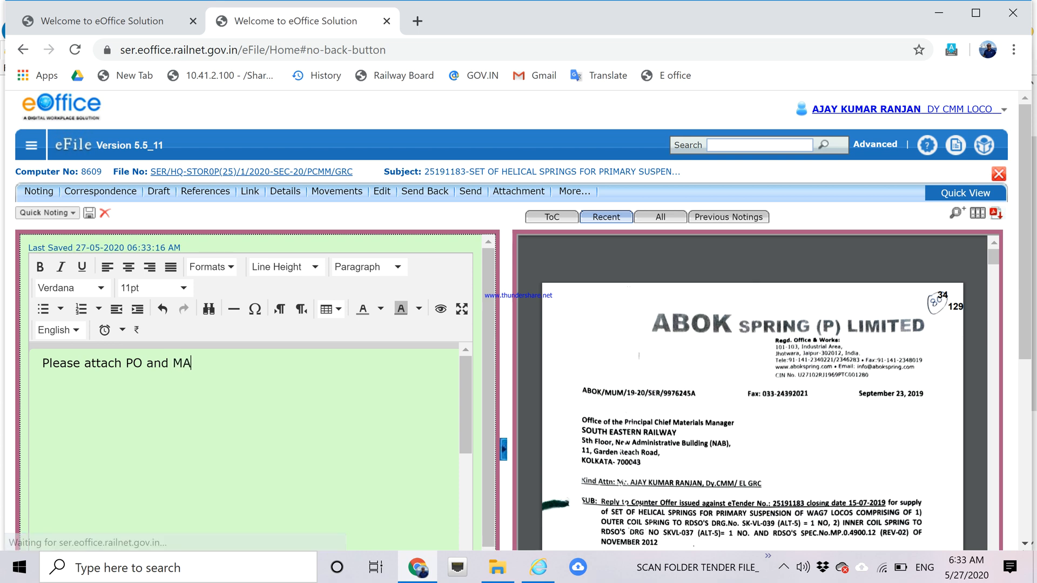
text( issued )
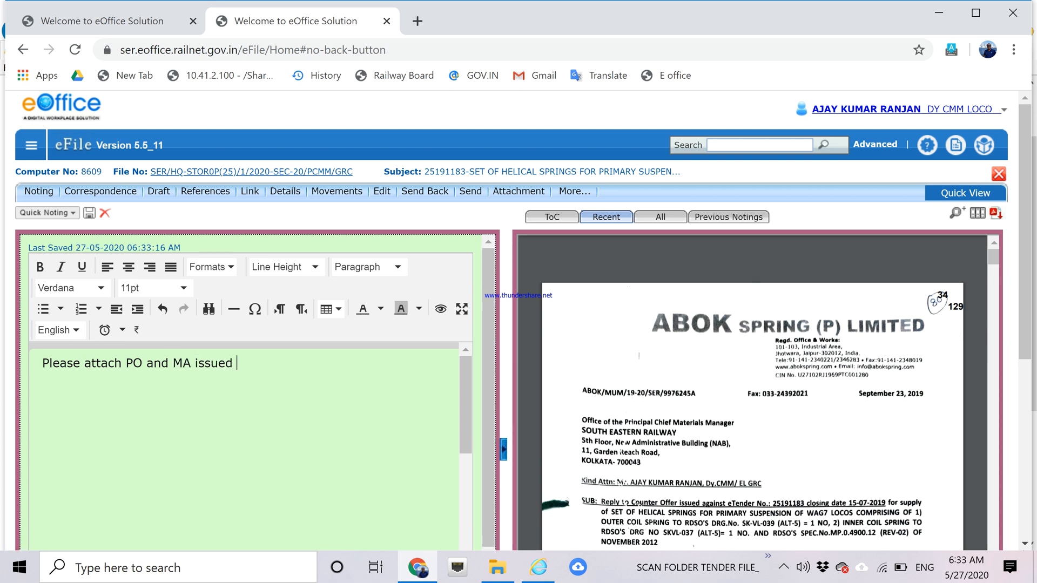
text(till date . The table)
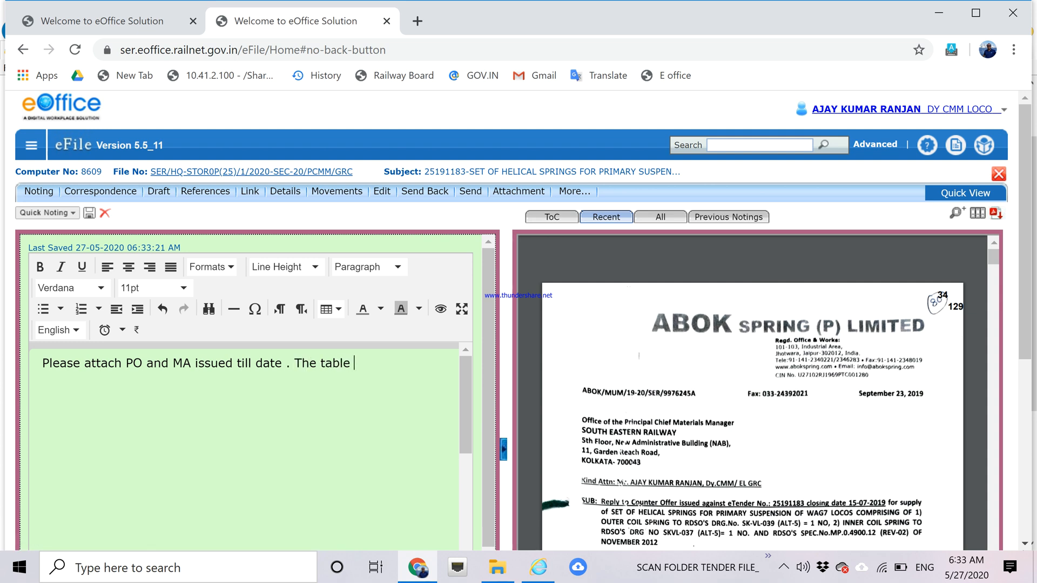
key(ctrl+BackSpace)
key(ctrl+BackSpace)
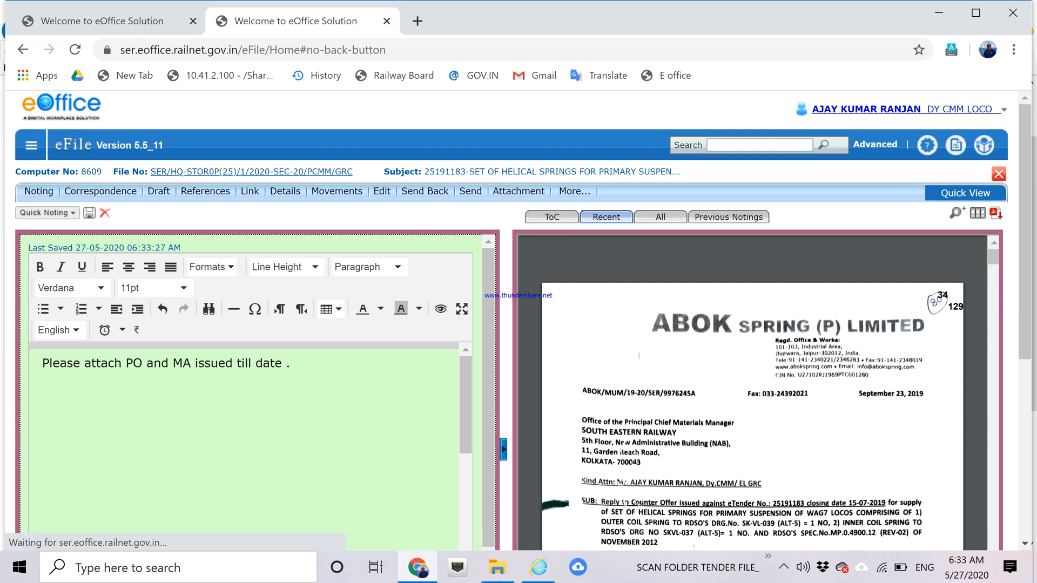
Add 'preferably in tabular format' and that the DP was refixed with some material supplied.
text(prepr)
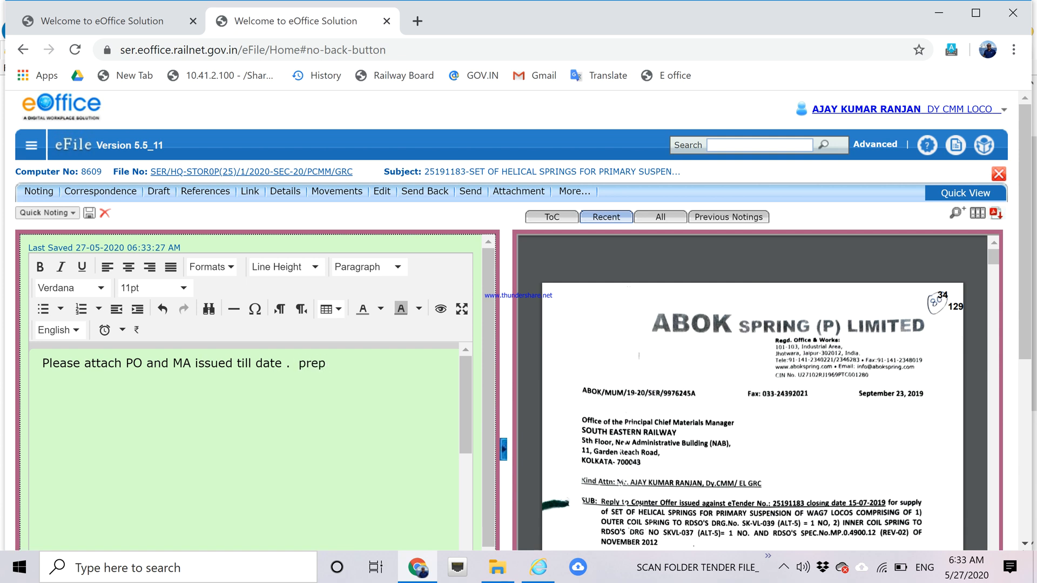
key(BackSpace)
key(BackSpace)
key(BackSpace)
key(BackSpace)
text(preferably in tabula)
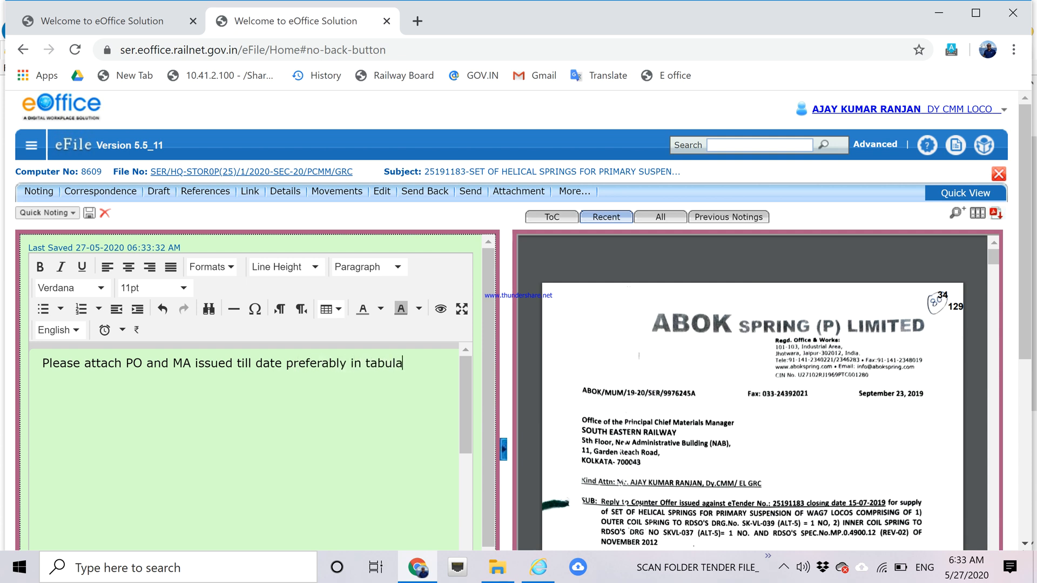
text(r format. )
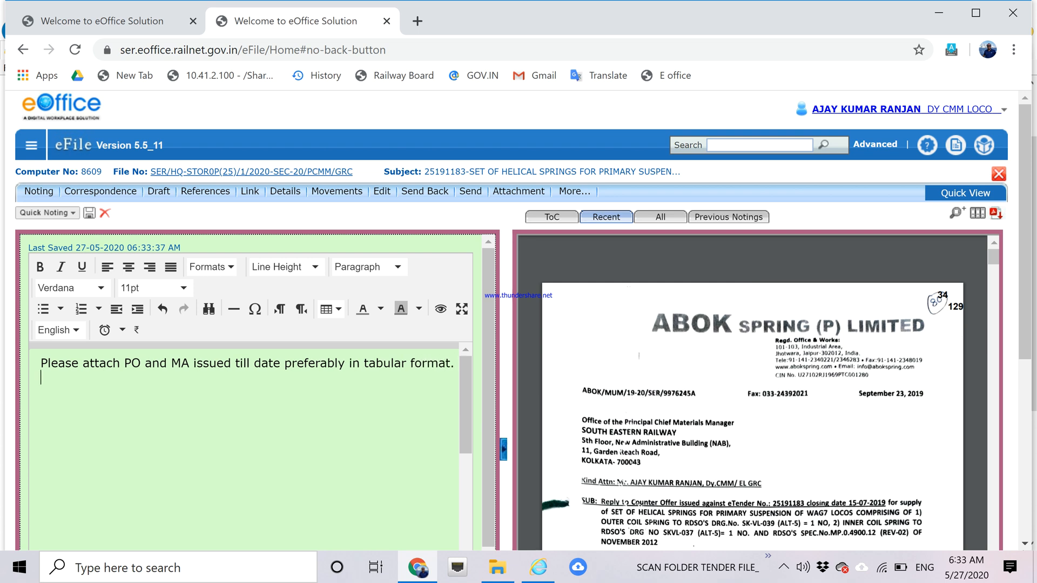
text(T)
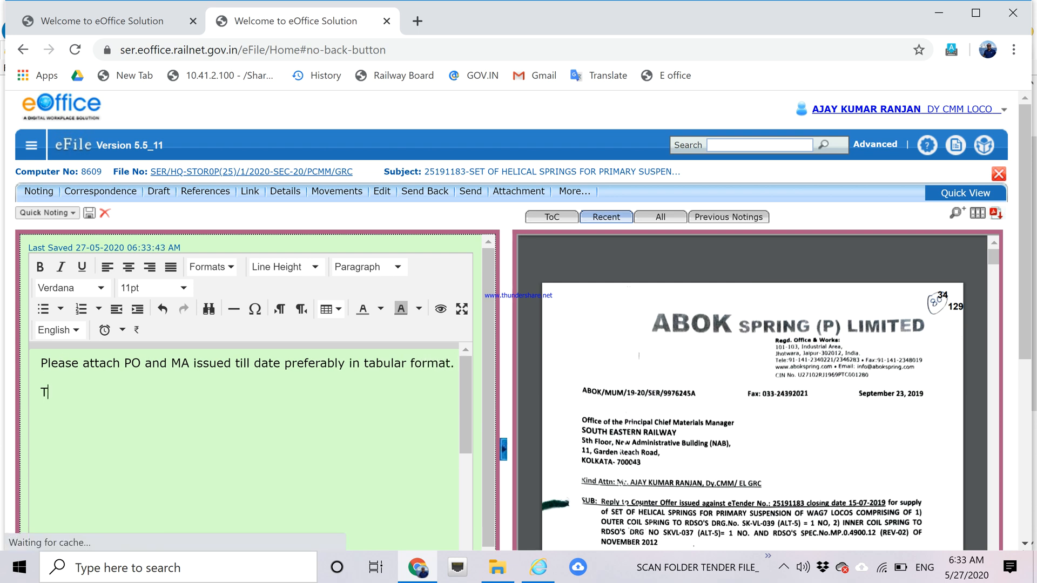
text(he MA was)
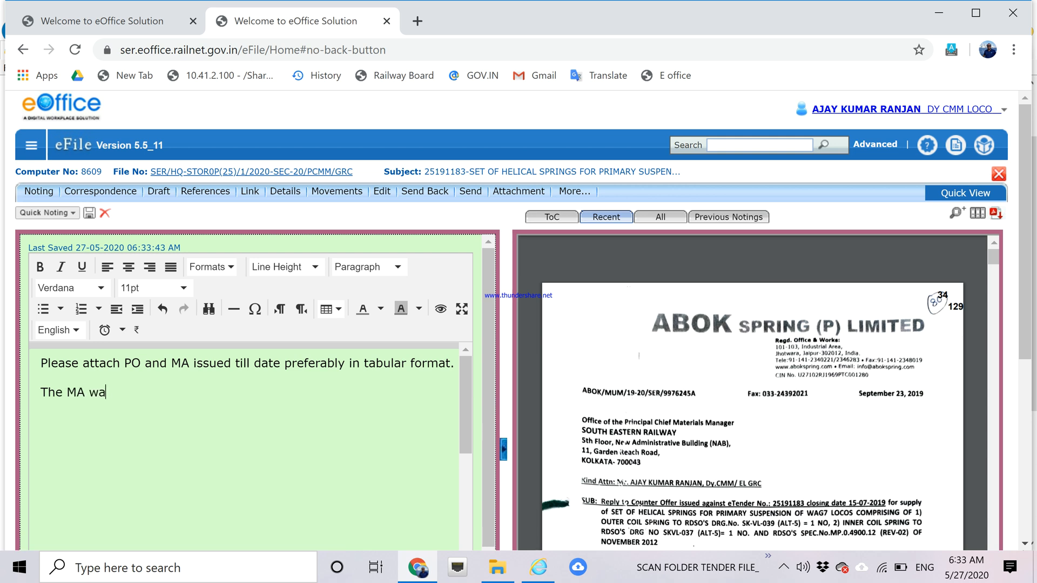
key(BackSpace)
key(BackSpace)
key(BackSpace)
key(BackSpace)
key(BackSpace)
key(BackSpace)
text(Dp)
key(BackSpace)
key(BackSpace)
text(P was refixed an)
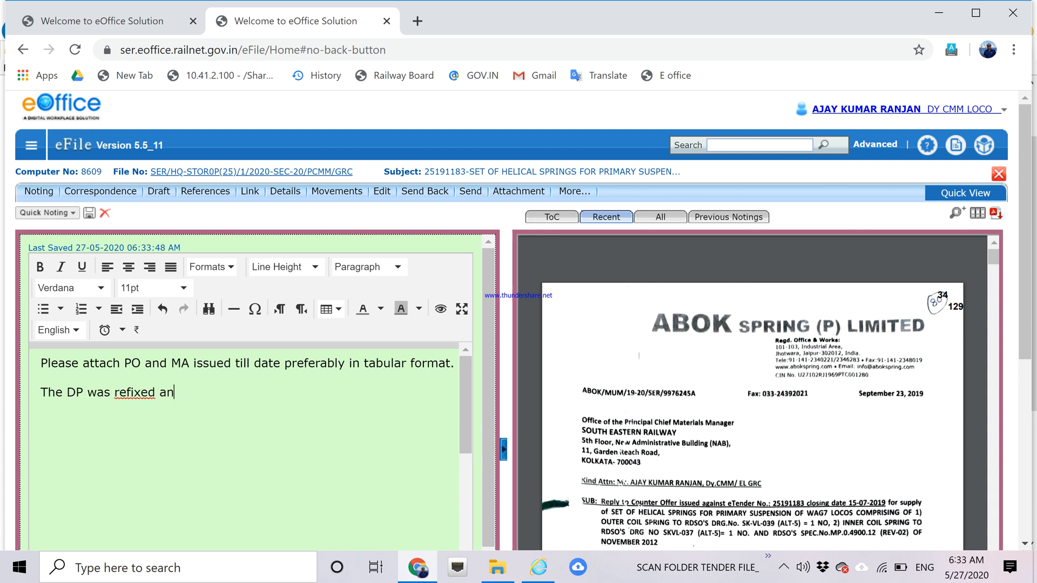
text(d some qunatity )
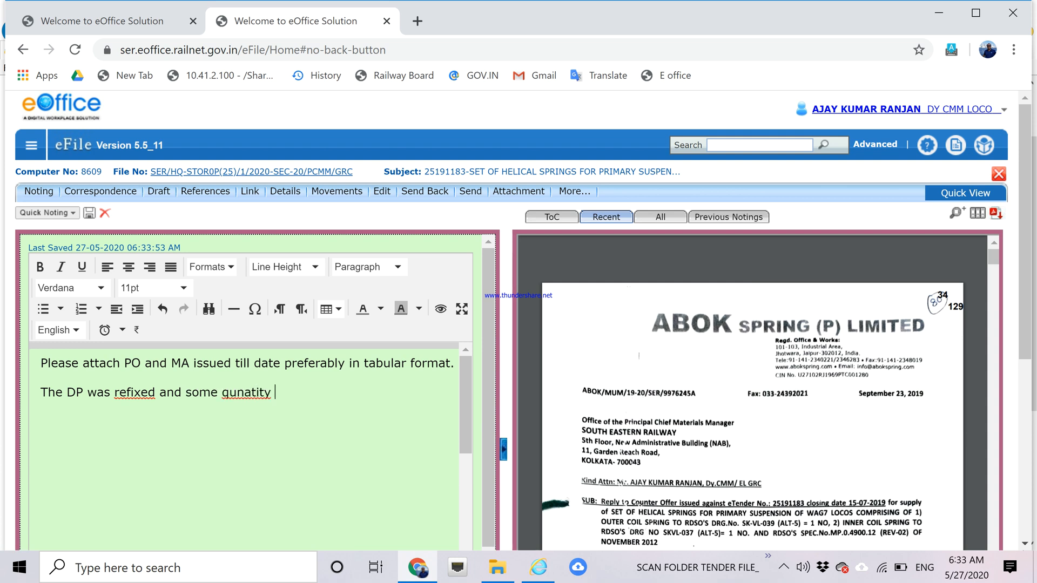
text(of material has also )
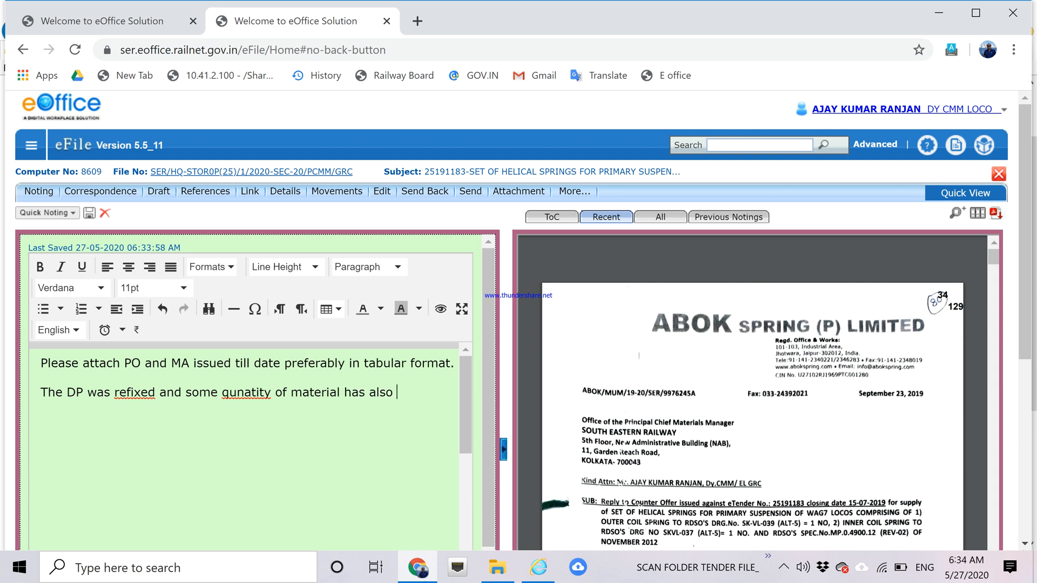
text(been supplied.)
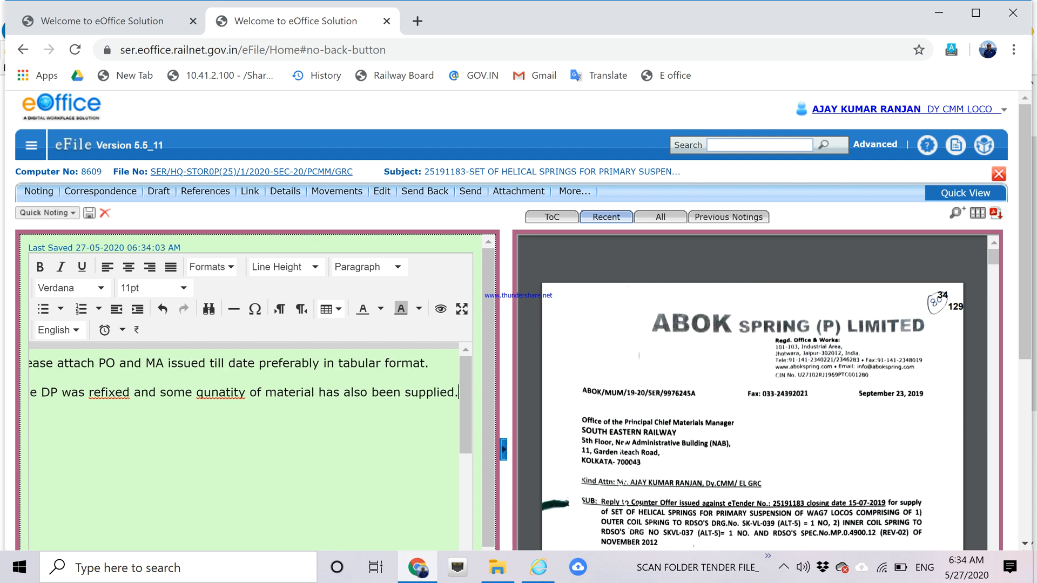
drag(1030, 211, 1020, 219)
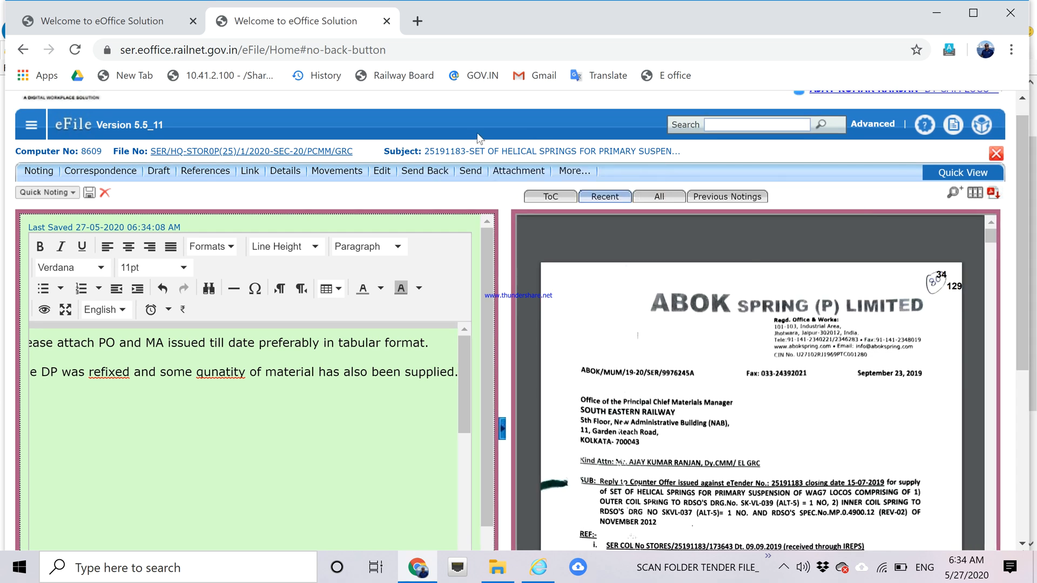
Send file 8609 back to the clerk without a digital signature after DSC signing fails.
click(408, 174)
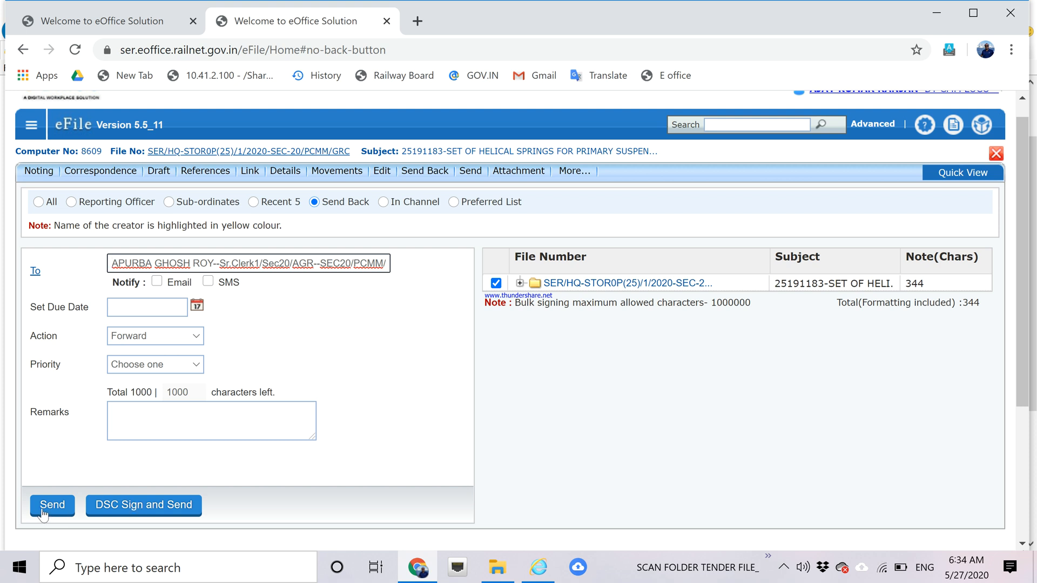
click(133, 515)
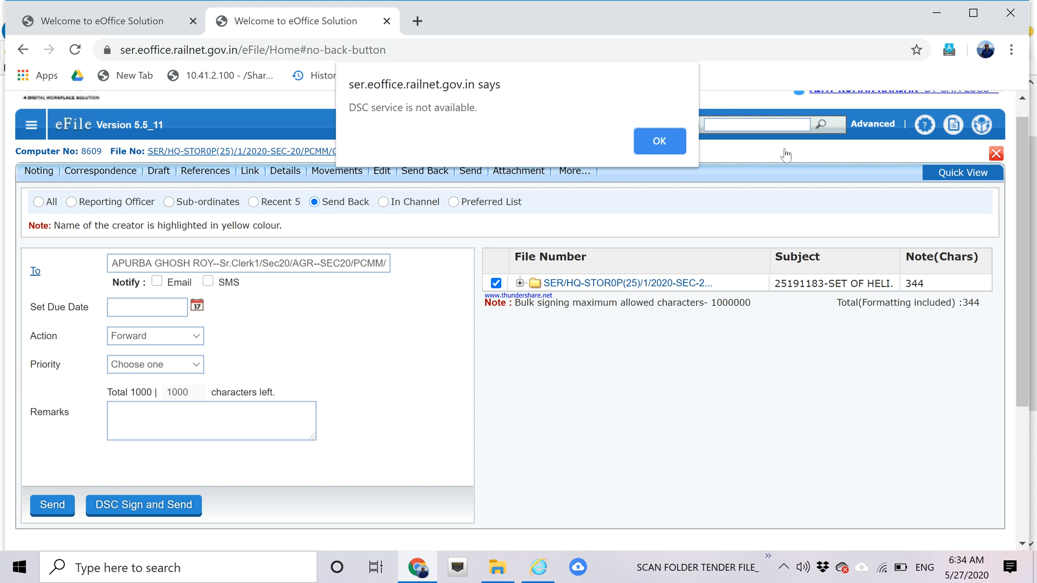
click(656, 145)
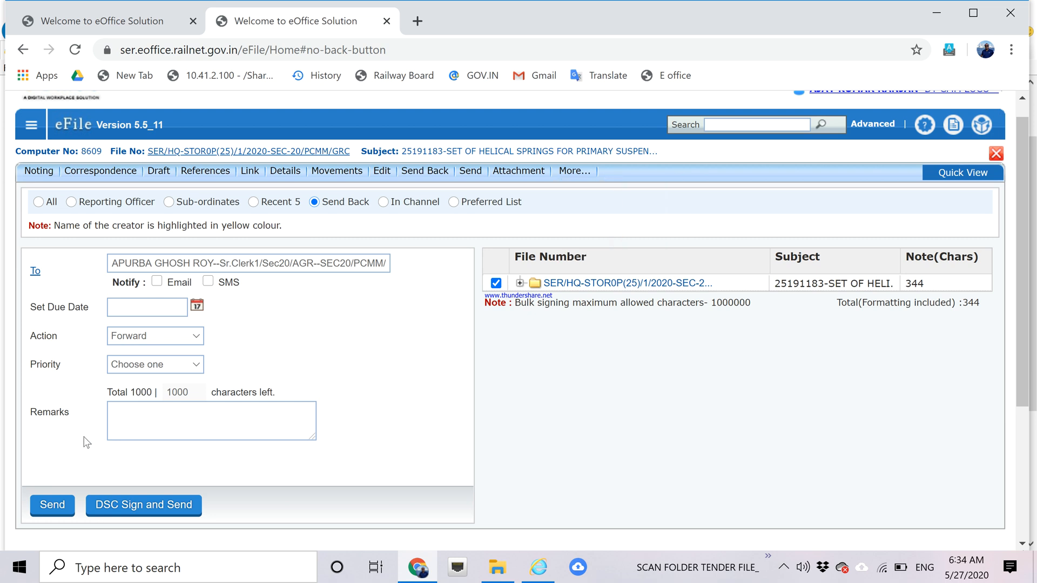
click(50, 507)
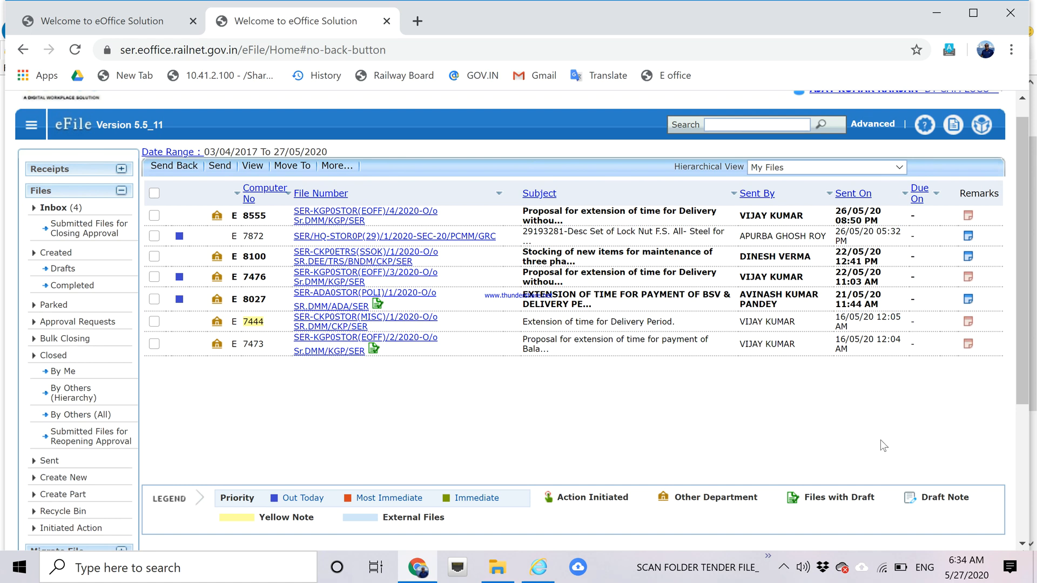
Scroll Chrome's file list to the top and close the Chrome window.
scroll(1024, 384, up, 1)
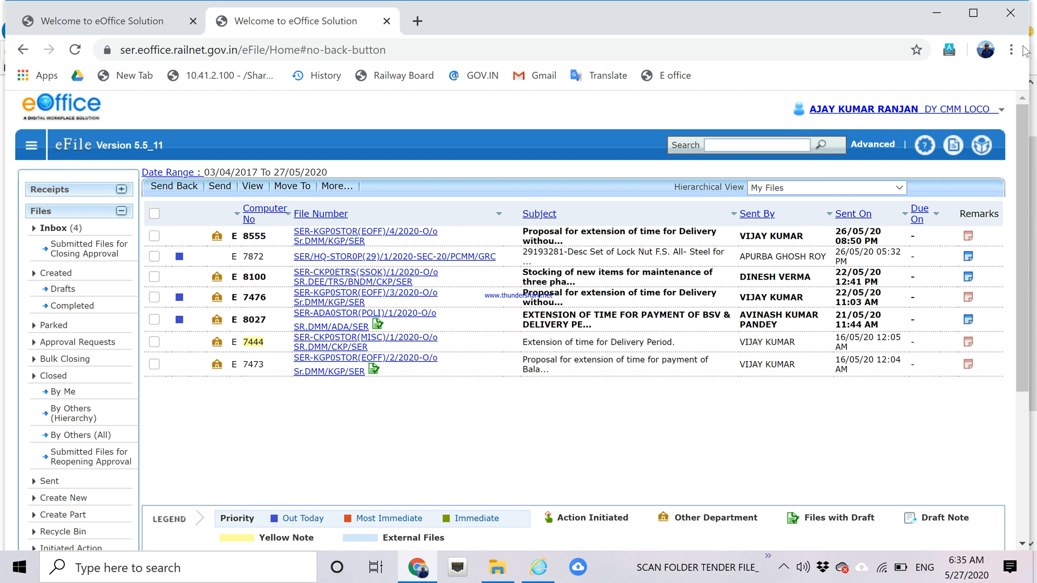
click(1008, 18)
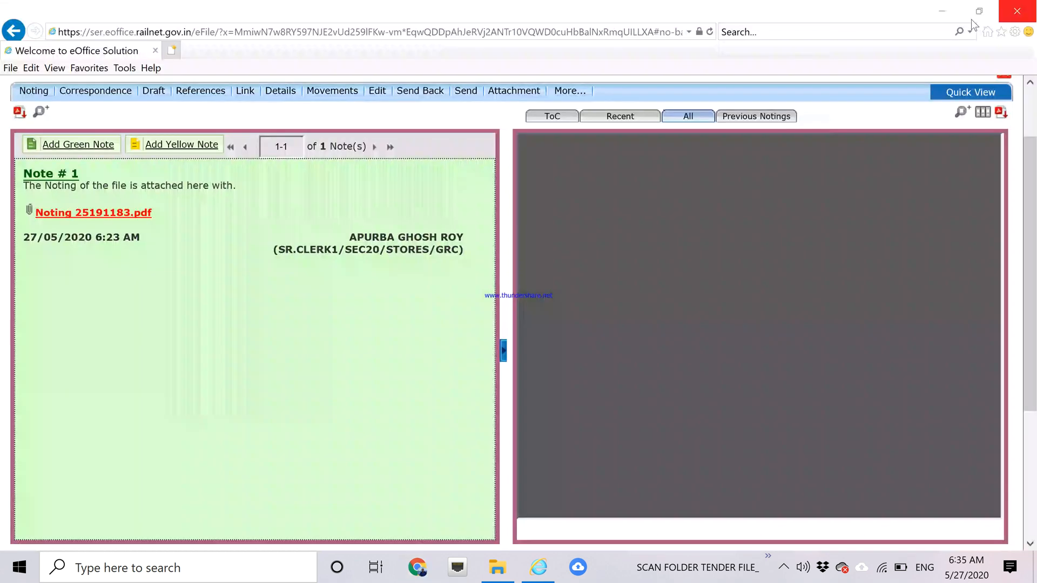
Minimize the Internet Explorer eFile window and reveal the hidden tray icons.
click(943, 11)
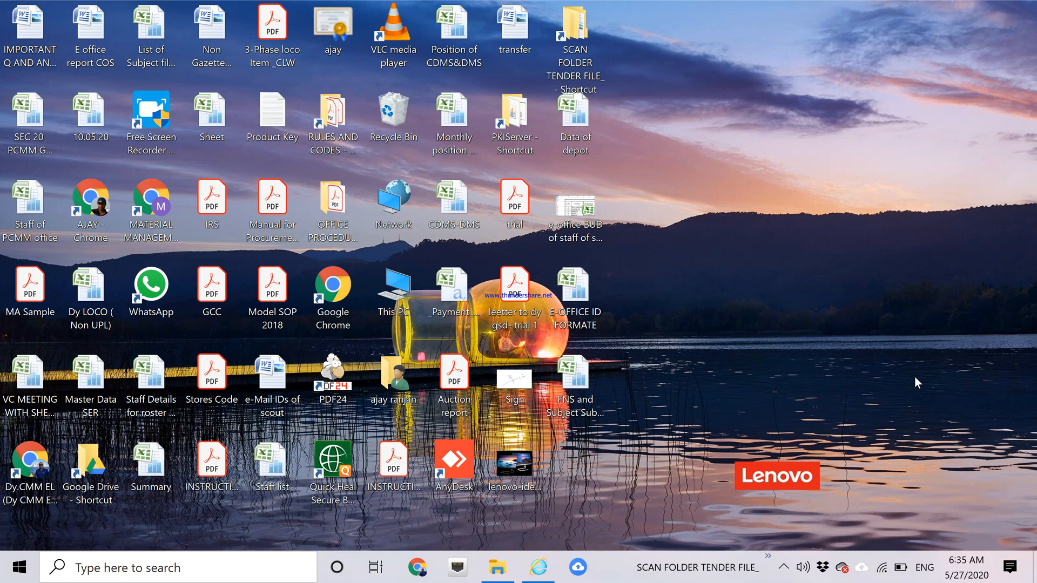
click(785, 570)
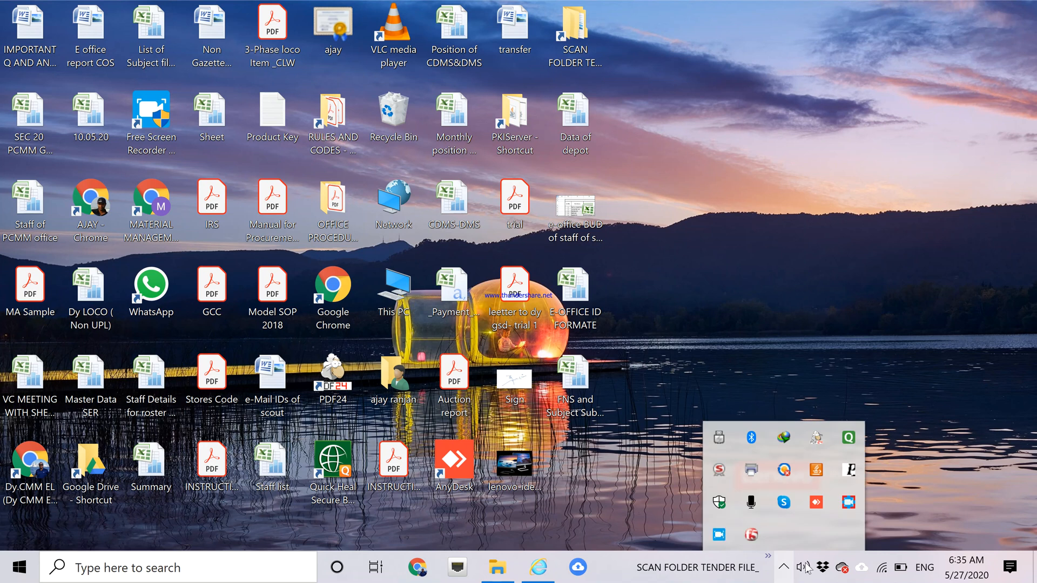